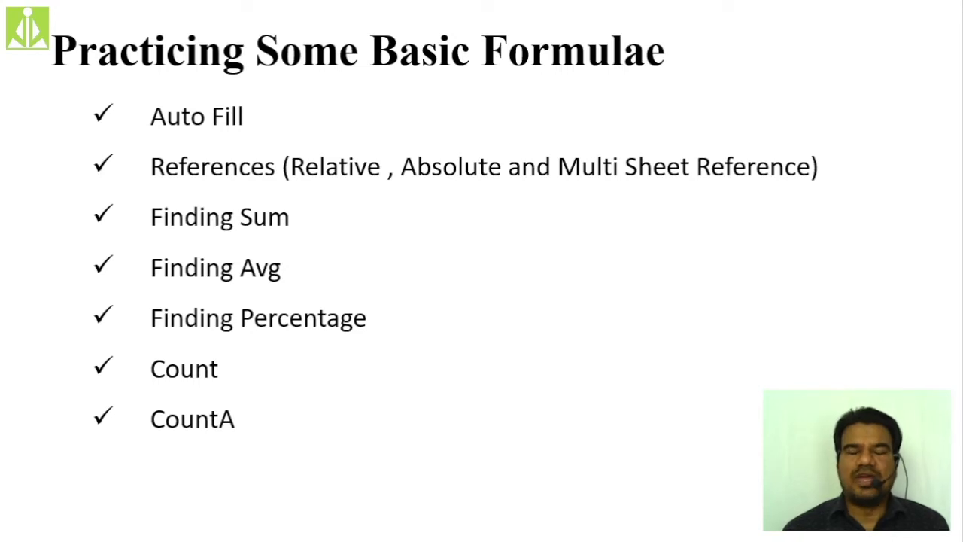
Switch back to the slide show and bring up the Run prompt with 'excel' entered
{"action": "key", "text": "alt+Tab"}
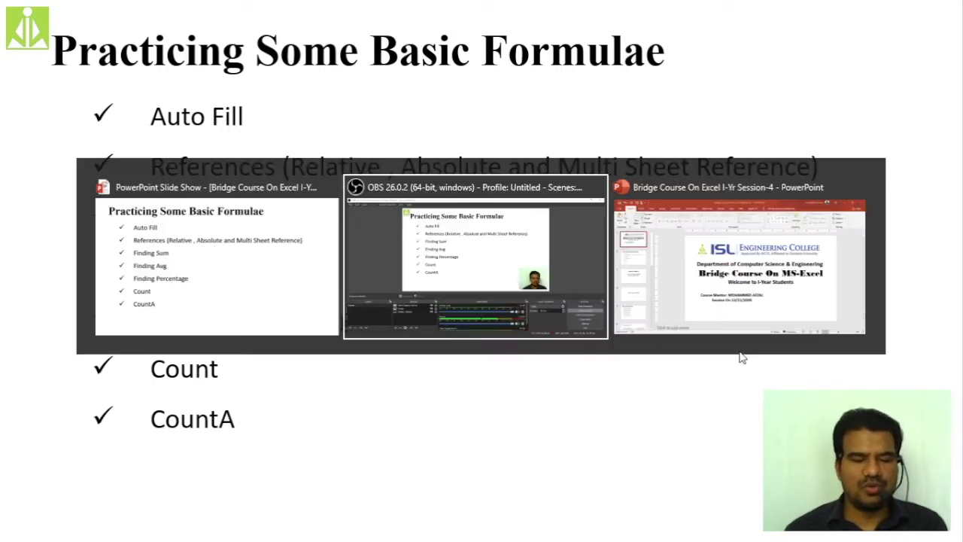
{"action": "key", "text": "alt+Tab"}
{"action": "key", "text": "alt+Tab"}
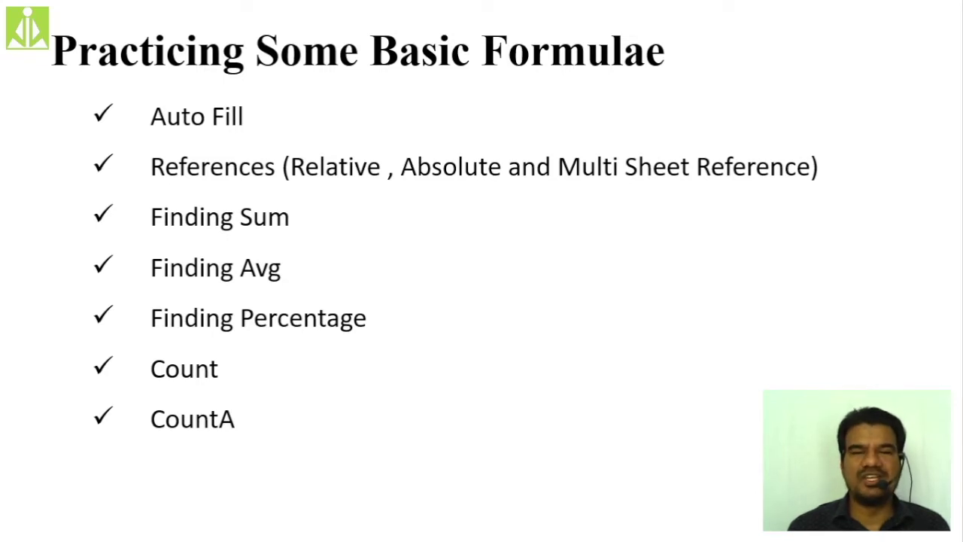
{"action": "key", "text": "super+r"}
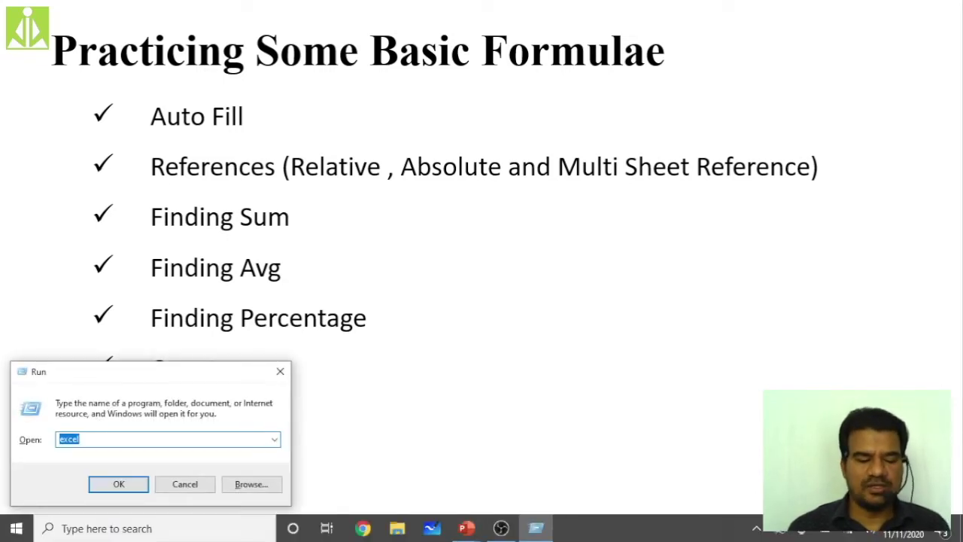
Launch Excel, maximize its start screen and open Bridge Course Workbook from the recent files
{"action": "key", "text": "Return"}
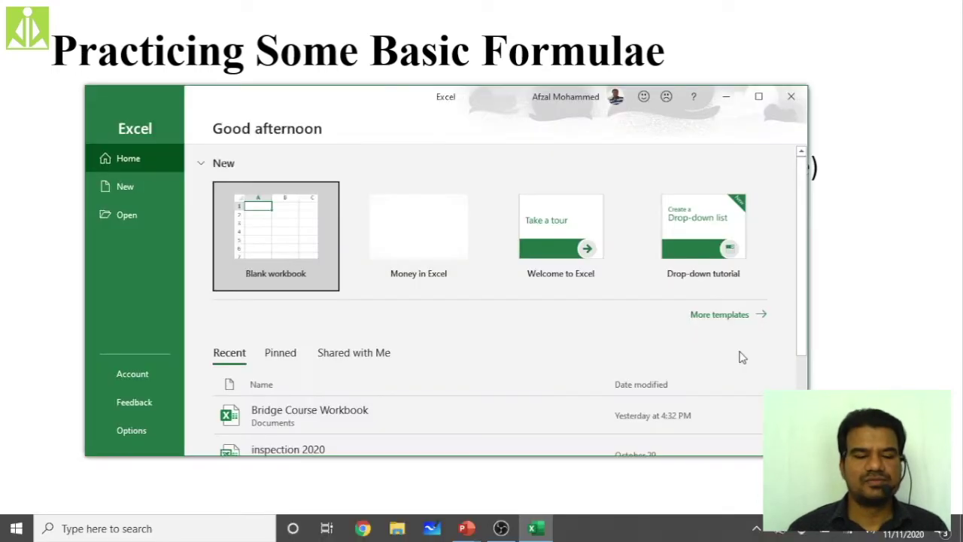
{"action": "double_click", "coordinate": [475, 97]}
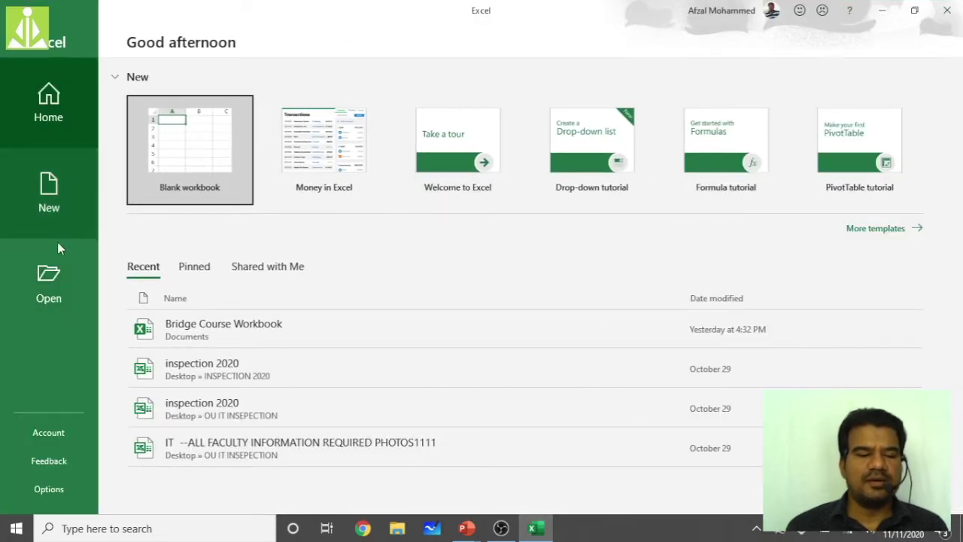
{"action": "left_click", "coordinate": [58, 245]}
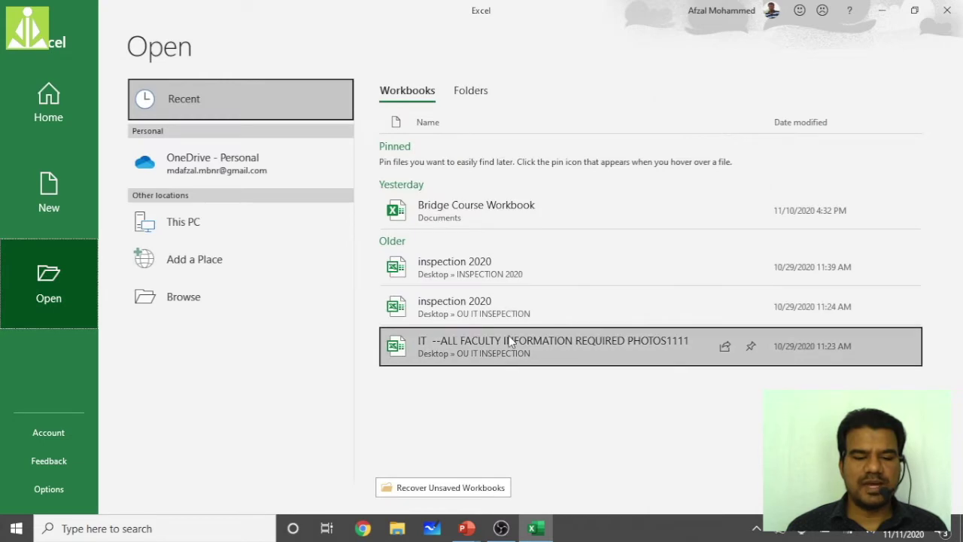
{"action": "left_click", "coordinate": [490, 206]}
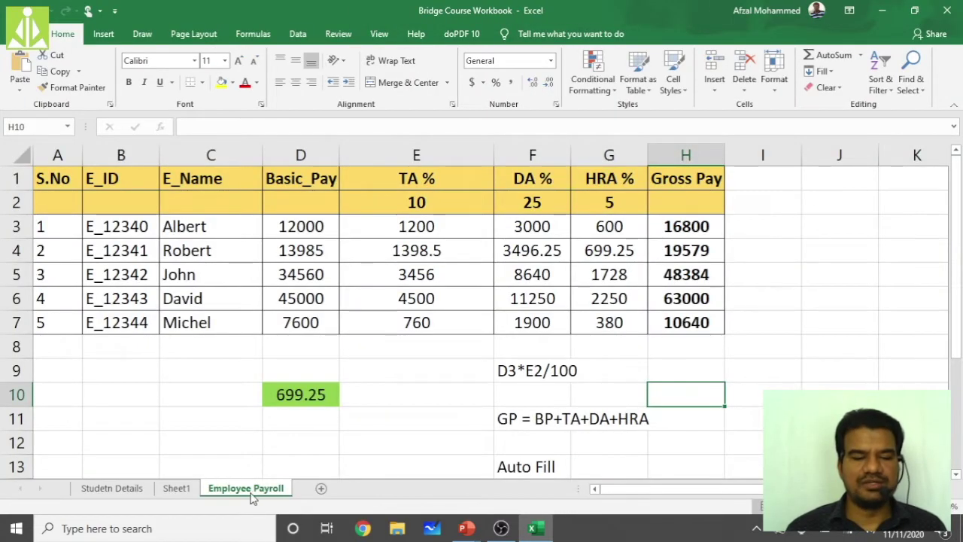
{"action": "left_click", "coordinate": [418, 202]}
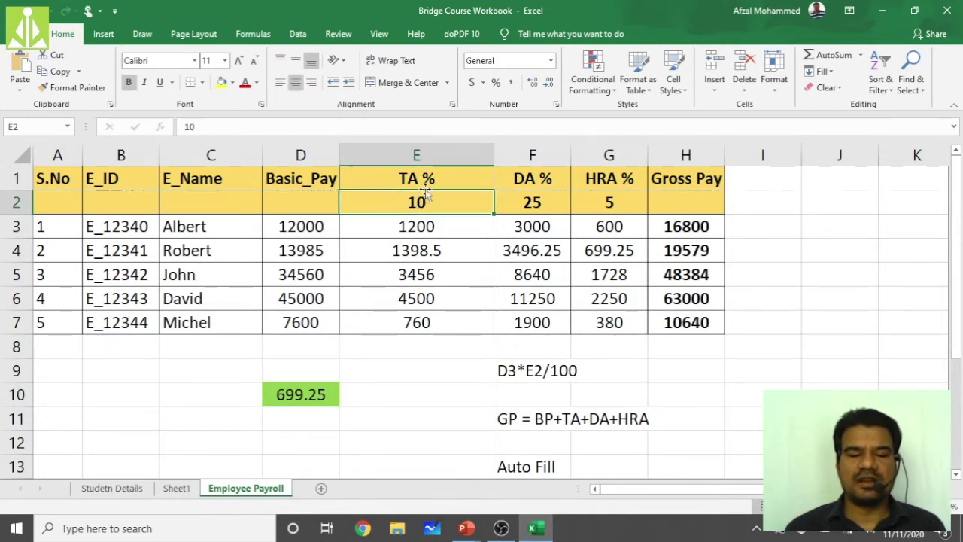
{"action": "left_click", "coordinate": [407, 226]}
{"action": "left_click", "coordinate": [417, 249]}
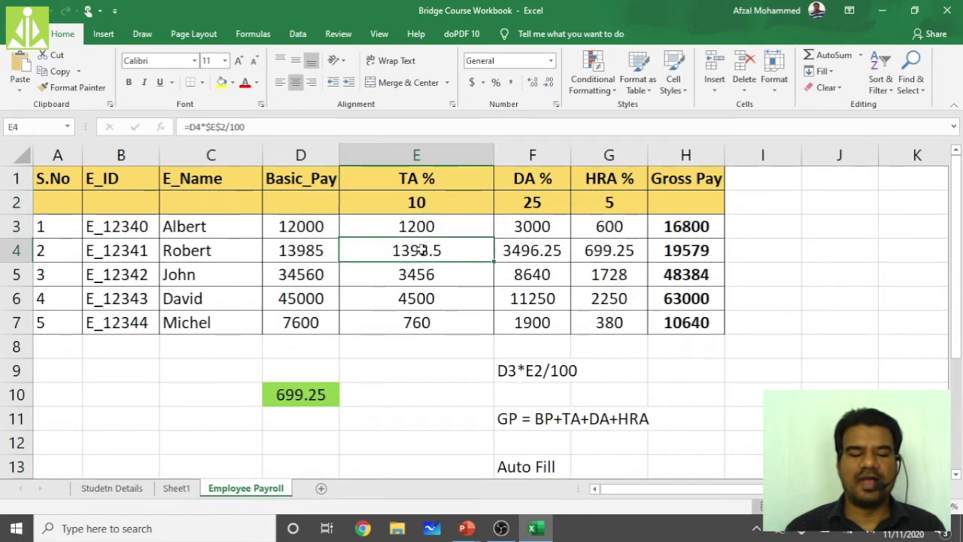
{"action": "left_click", "coordinate": [426, 275]}
{"action": "left_click", "coordinate": [421, 301]}
{"action": "left_click", "coordinate": [423, 317]}
{"action": "left_click", "coordinate": [430, 275]}
{"action": "left_click", "coordinate": [420, 252]}
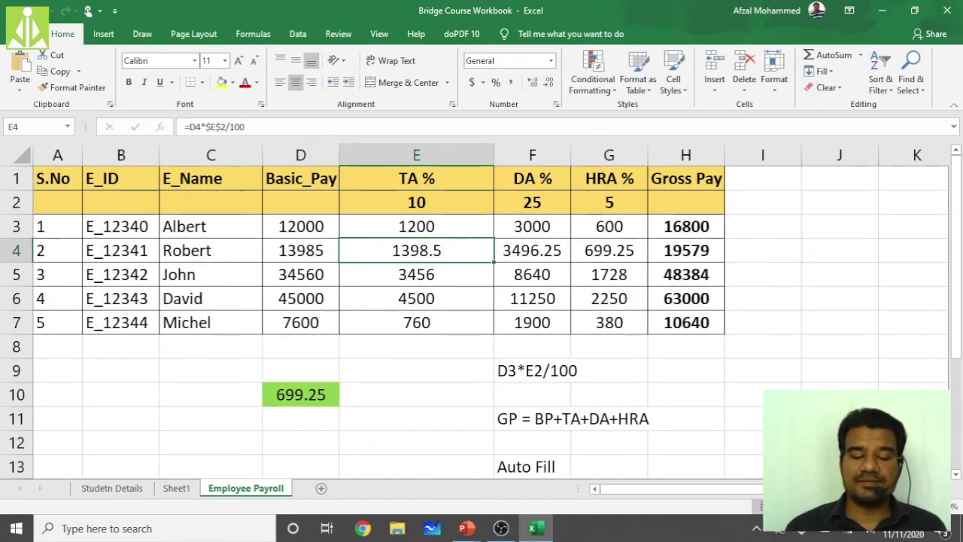
{"action": "scroll", "coordinate": [474, 311], "scroll_direction": "up", "scroll_amount": 2}
{"action": "scroll", "coordinate": [474, 312], "scroll_direction": "down", "scroll_amount": 1}
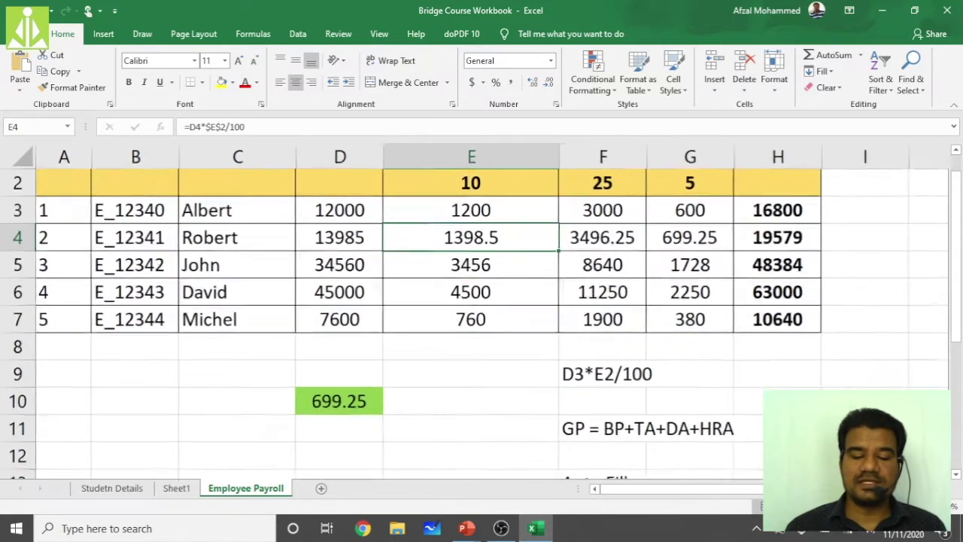
{"action": "scroll", "coordinate": [474, 312], "scroll_direction": "down", "scroll_amount": 1}
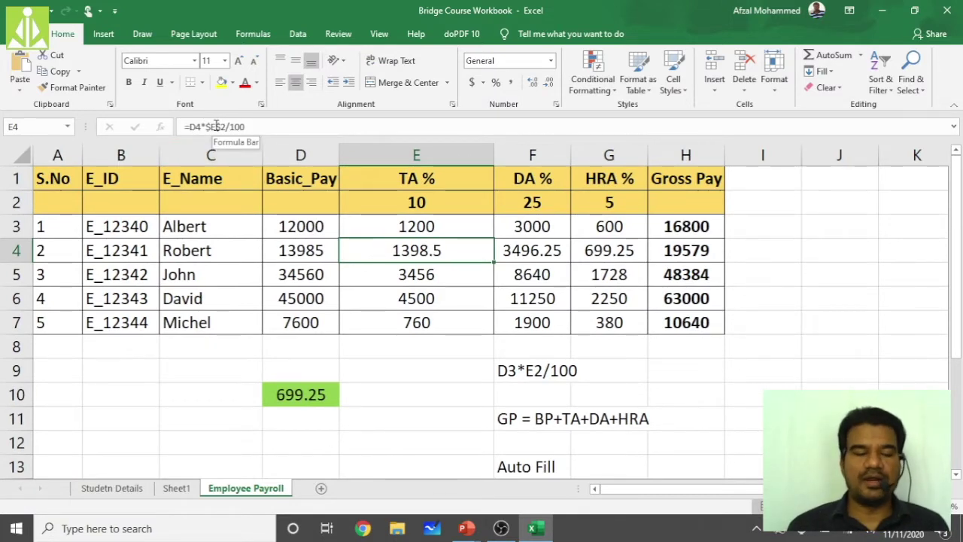
{"action": "left_click", "coordinate": [209, 127]}
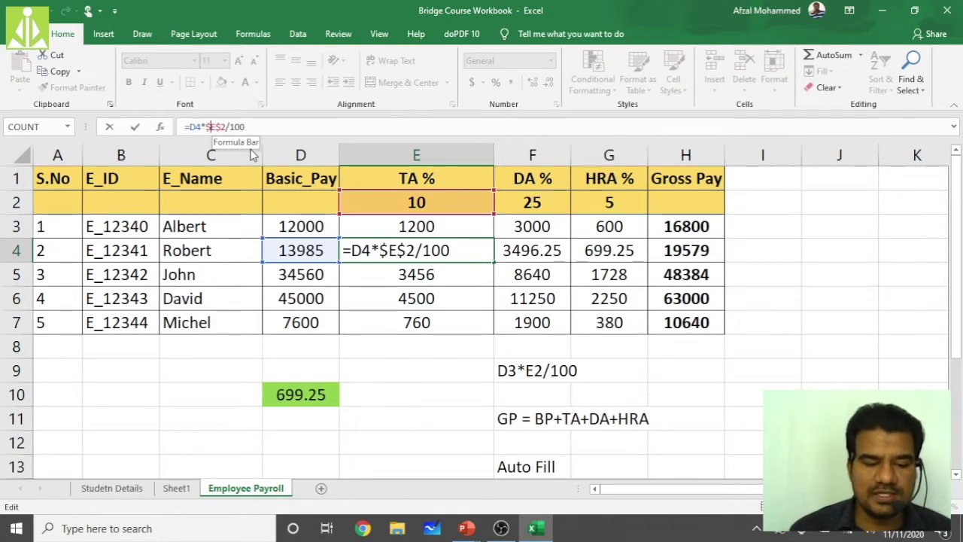
Remove both $ signs so E4's formula becomes =D4*E2/100
{"action": "key", "text": "F4"}
{"action": "key", "text": "Left"}
{"action": "key", "text": "BackSpace"}
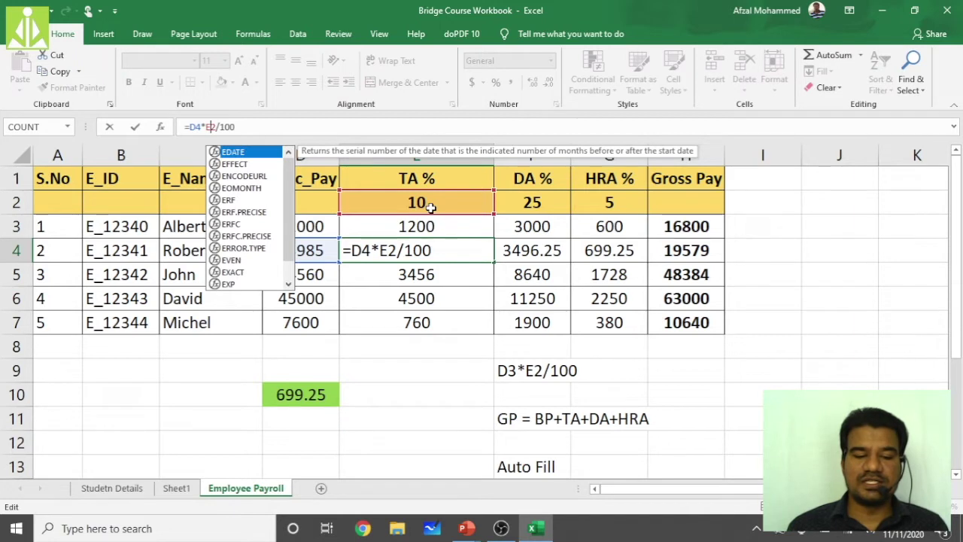
{"action": "key", "text": "Escape"}
{"action": "key", "text": "Escape"}
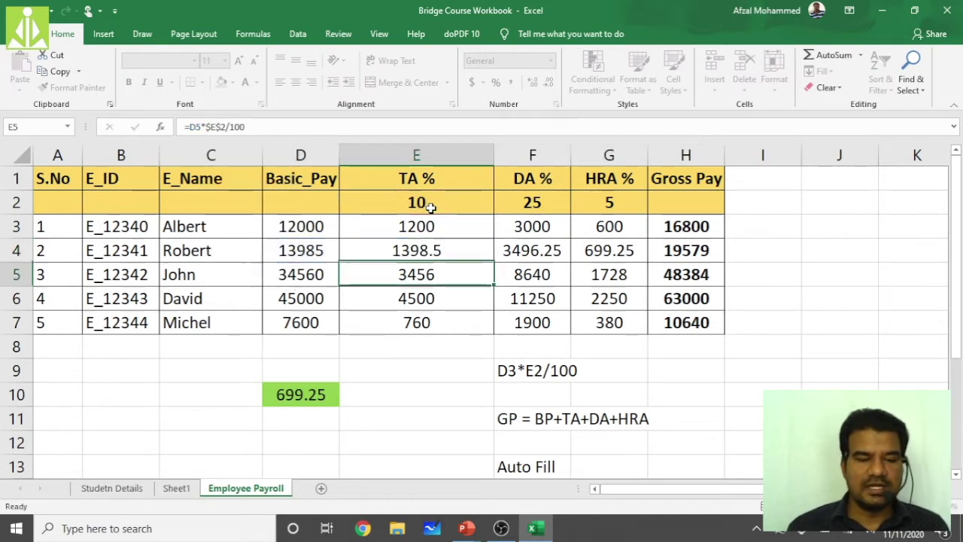
Compare the TA rate in E2 with E3's absolute-reference formula and begin editing E3
{"action": "left_click", "coordinate": [439, 225]}
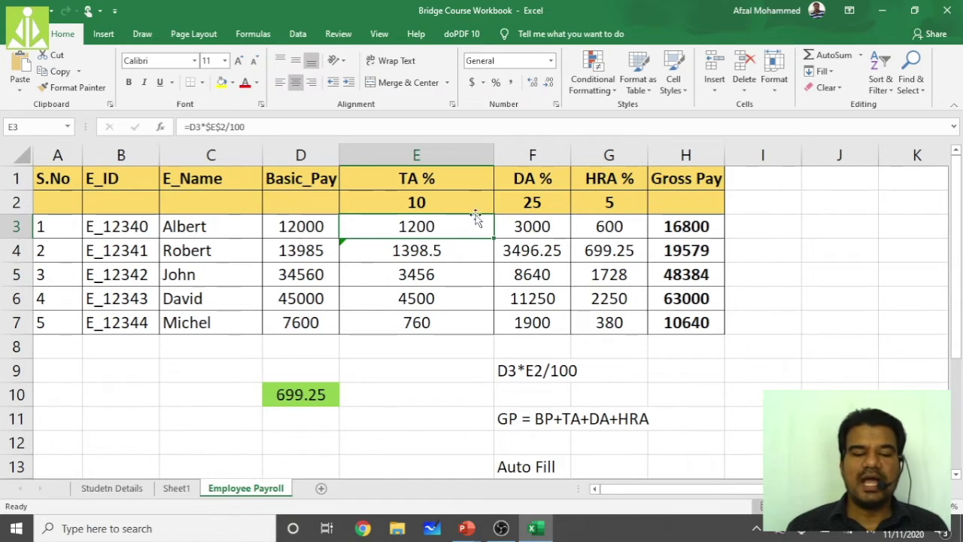
{"action": "left_click", "coordinate": [423, 202]}
{"action": "left_click", "coordinate": [430, 223]}
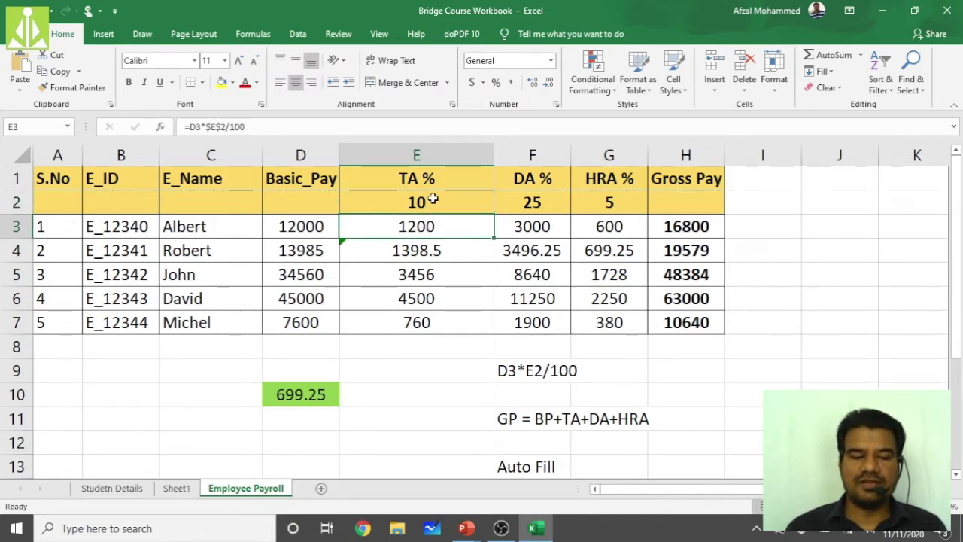
{"action": "left_click", "coordinate": [430, 202]}
{"action": "left_click", "coordinate": [430, 229]}
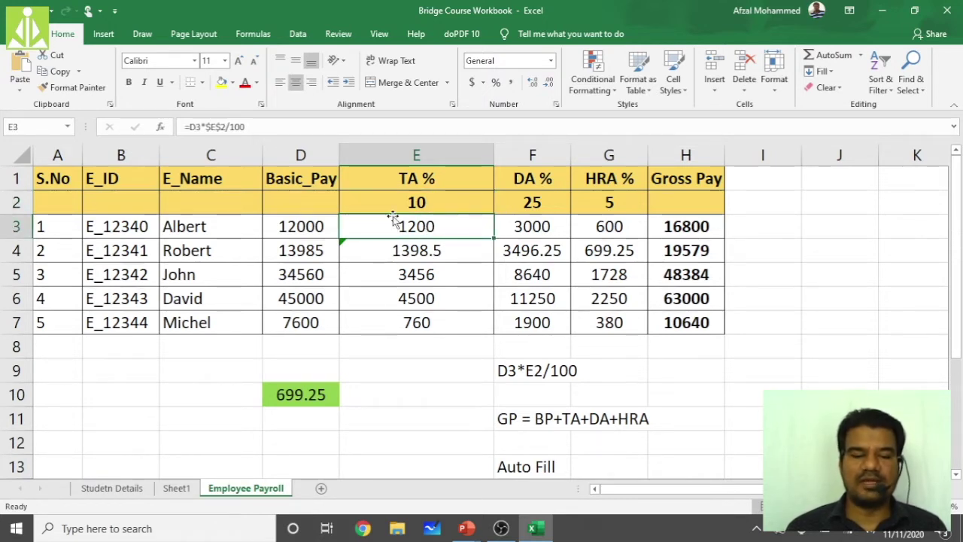
{"action": "left_click", "coordinate": [430, 202]}
{"action": "left_click", "coordinate": [432, 225]}
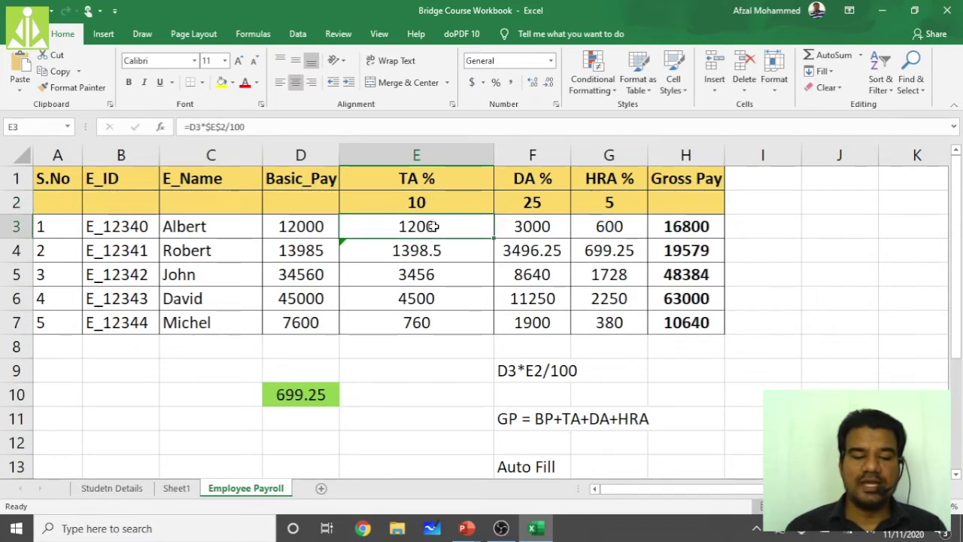
{"action": "left_click", "coordinate": [210, 128]}
Remove the $ signs so E3's formula becomes =D3*E2/100
{"action": "key", "text": "BackSpace"}
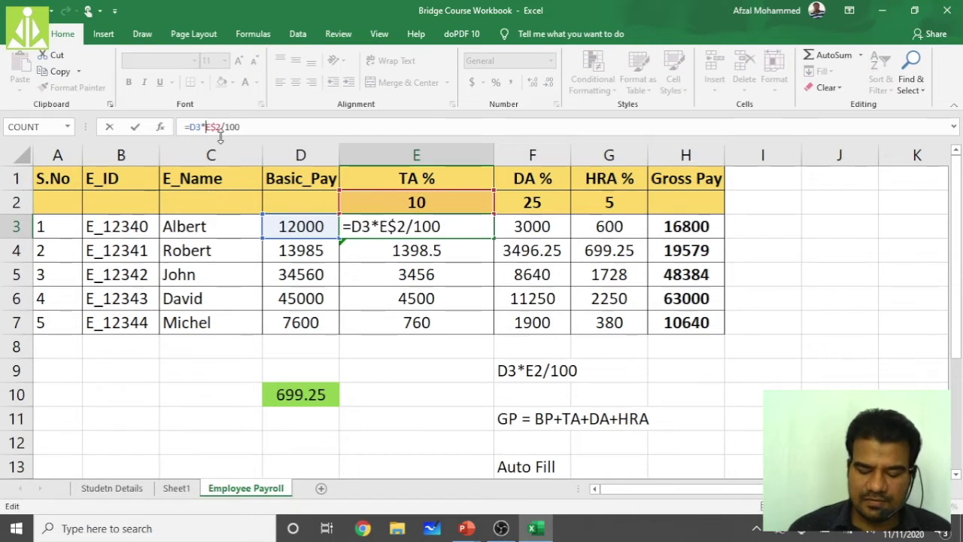
{"action": "key", "text": "BackSpace"}
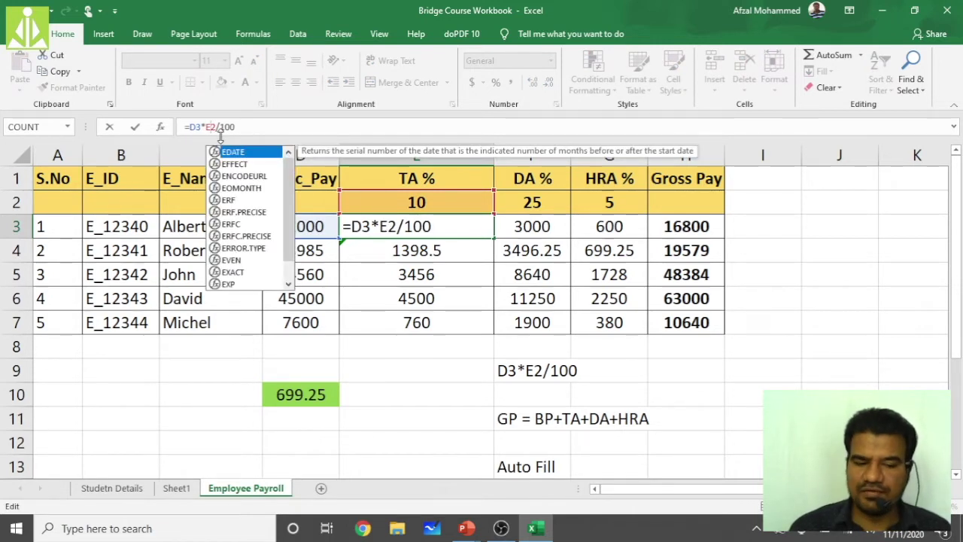
{"action": "key", "text": "Return"}
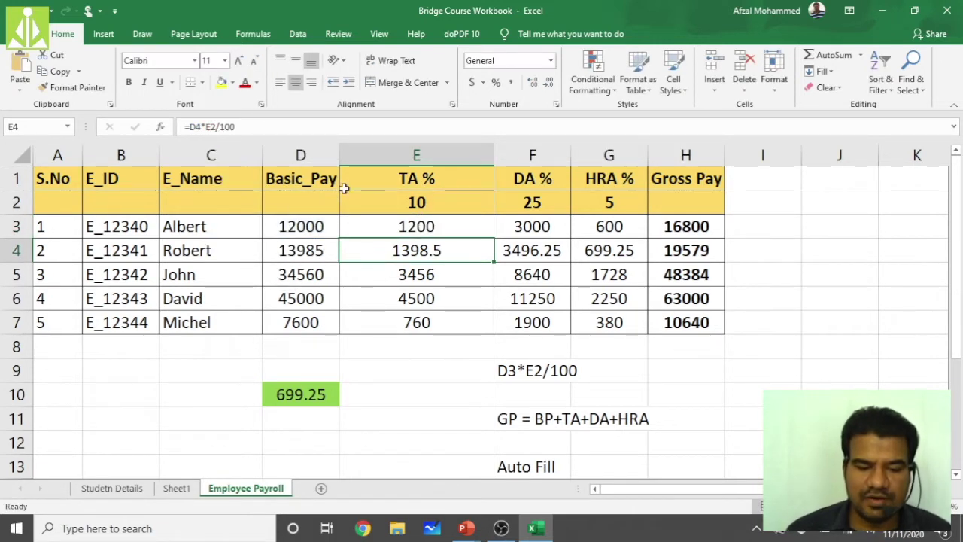
Fill E3's formula down to E7 and inspect the shifted formulas in E4 and E3
{"action": "left_click", "coordinate": [420, 223]}
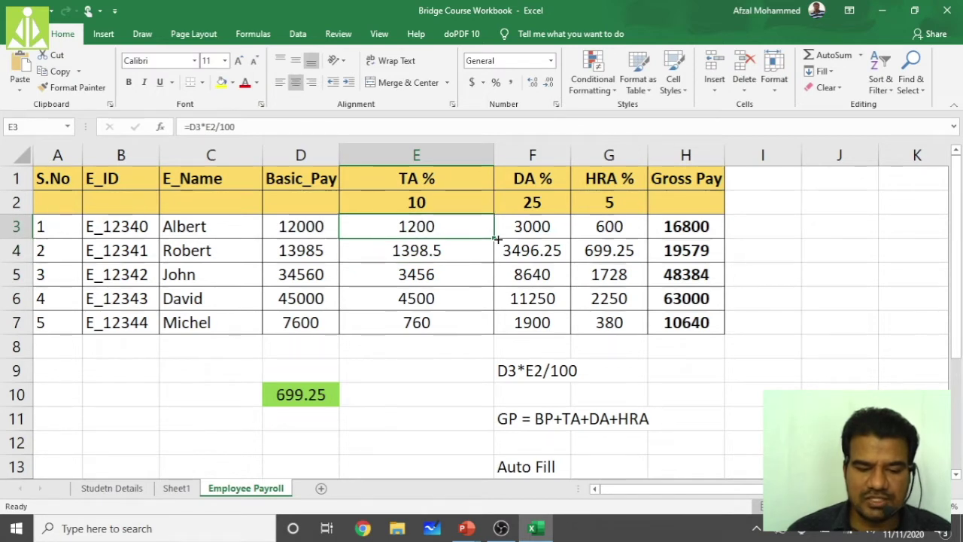
{"action": "left_click_drag", "start_coordinate": [497, 239], "coordinate": [476, 321]}
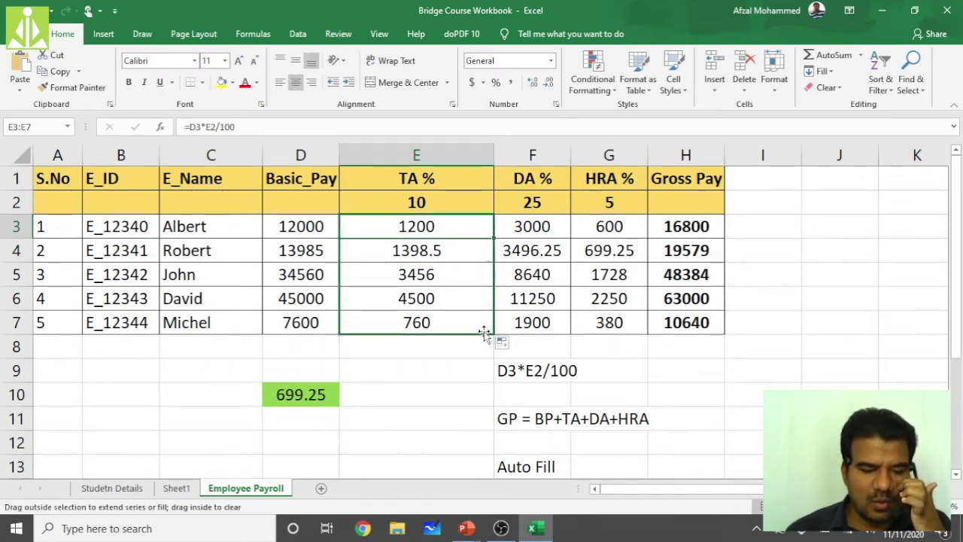
{"action": "left_click", "coordinate": [437, 259]}
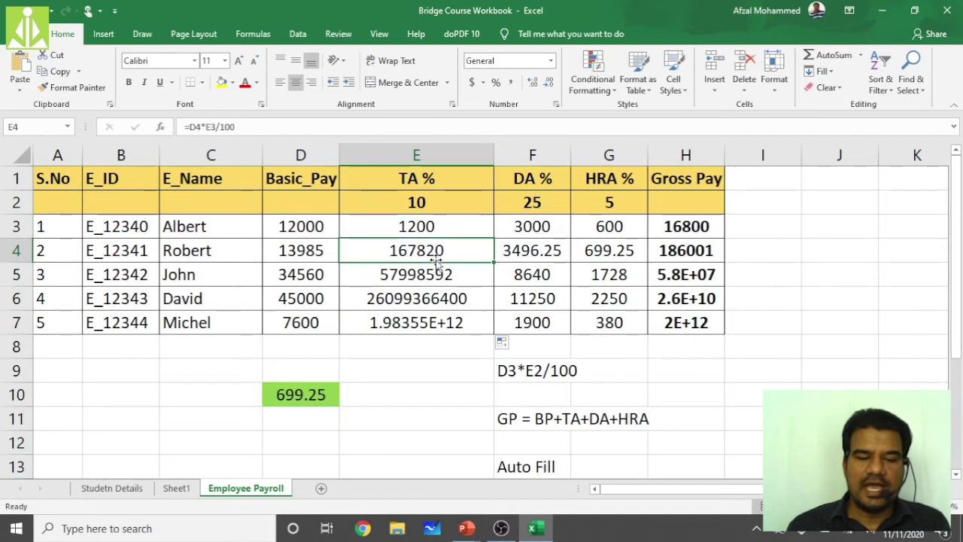
{"action": "left_click", "coordinate": [425, 226]}
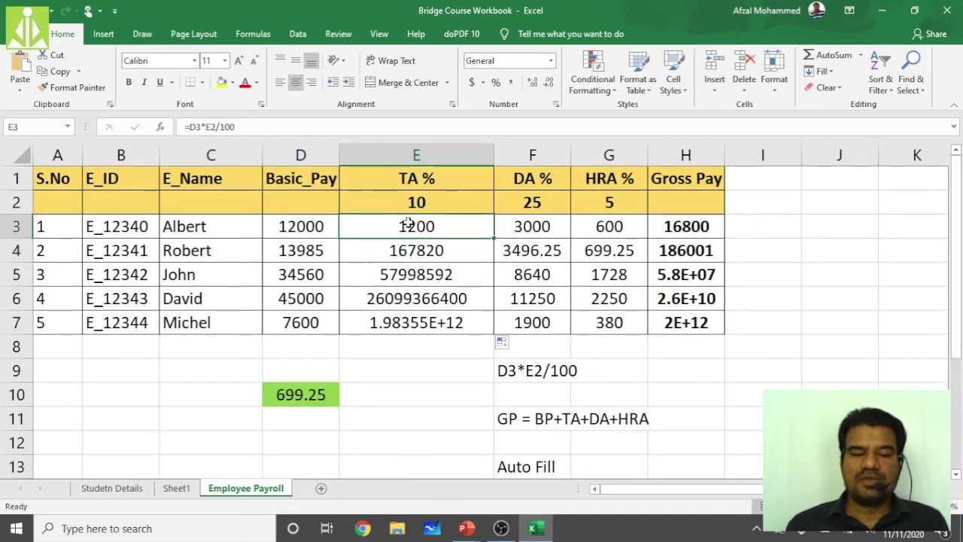
{"action": "left_click", "coordinate": [415, 200]}
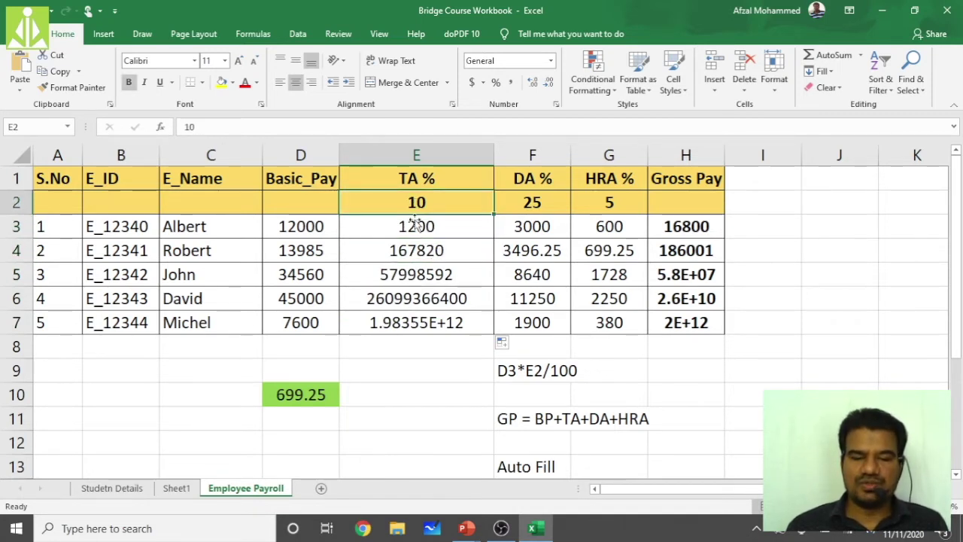
{"action": "left_click", "coordinate": [416, 256]}
{"action": "left_click", "coordinate": [418, 226]}
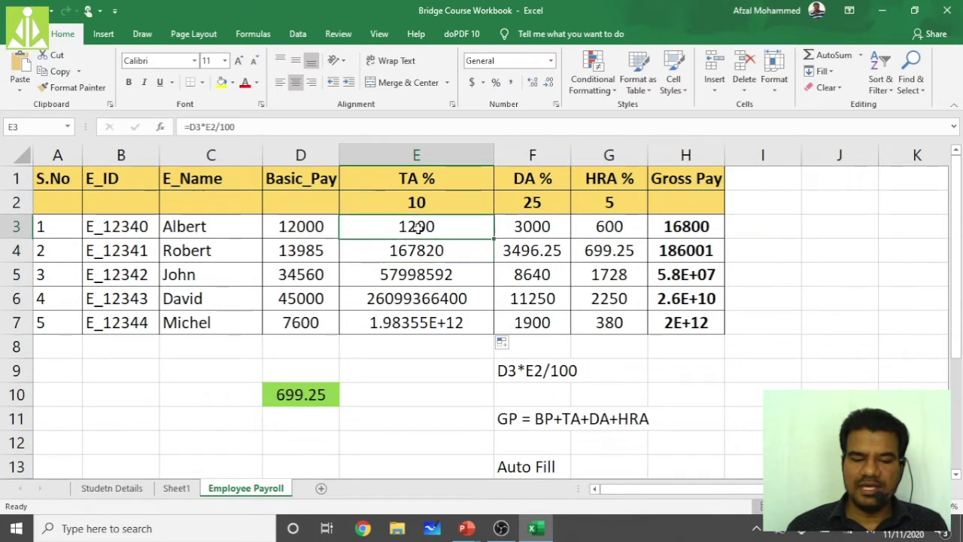
{"action": "left_click", "coordinate": [426, 271]}
{"action": "left_click", "coordinate": [430, 253]}
{"action": "left_click", "coordinate": [430, 297]}
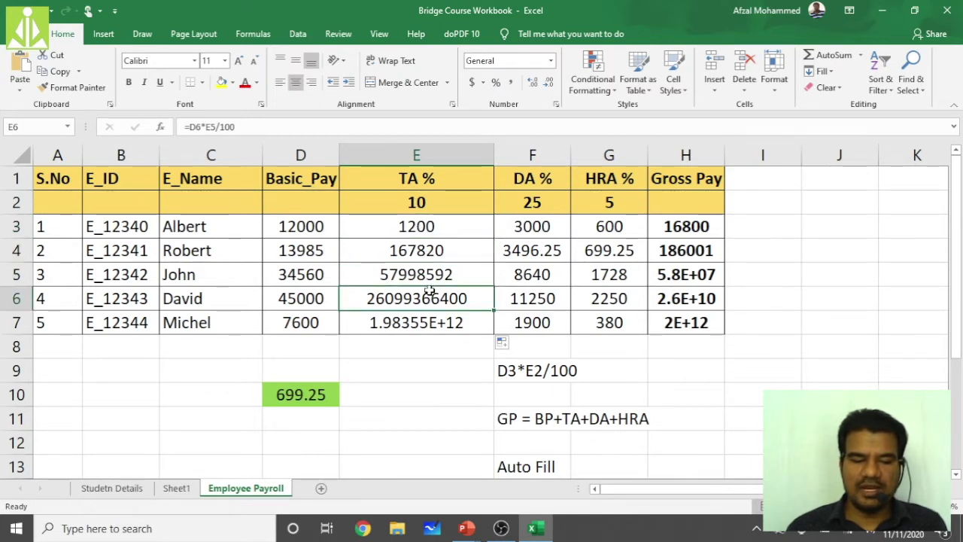
{"action": "left_click", "coordinate": [427, 275]}
{"action": "left_click", "coordinate": [423, 322]}
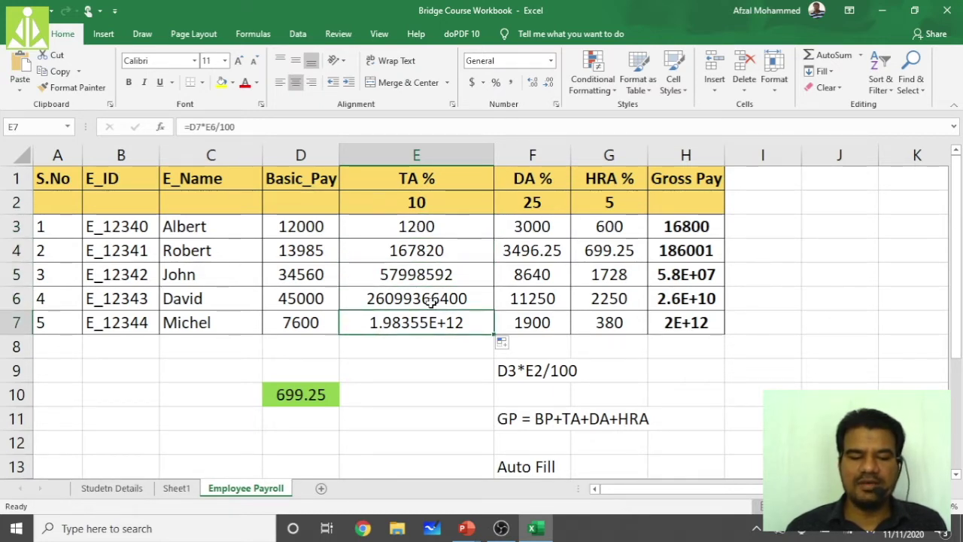
{"action": "left_click", "coordinate": [431, 301]}
{"action": "left_click", "coordinate": [426, 322]}
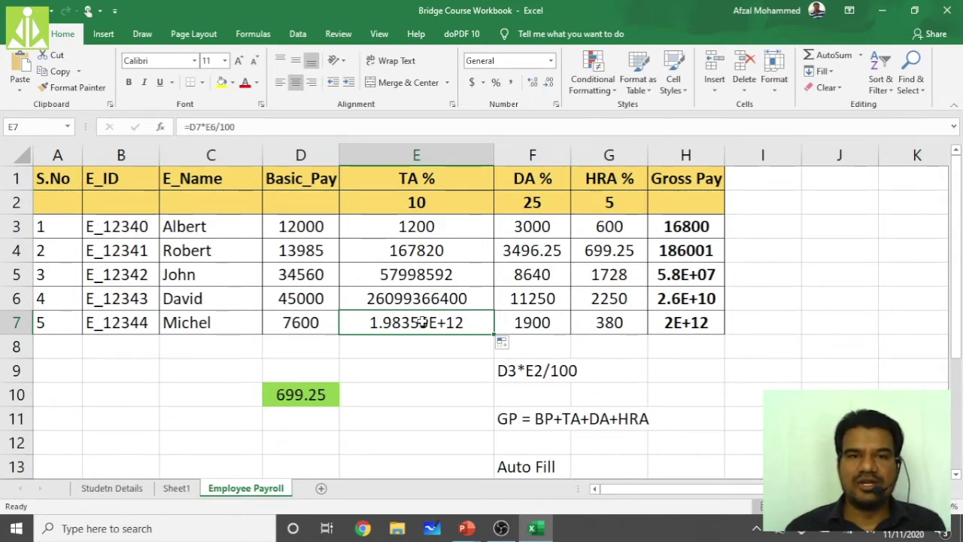
{"action": "left_click", "coordinate": [426, 228]}
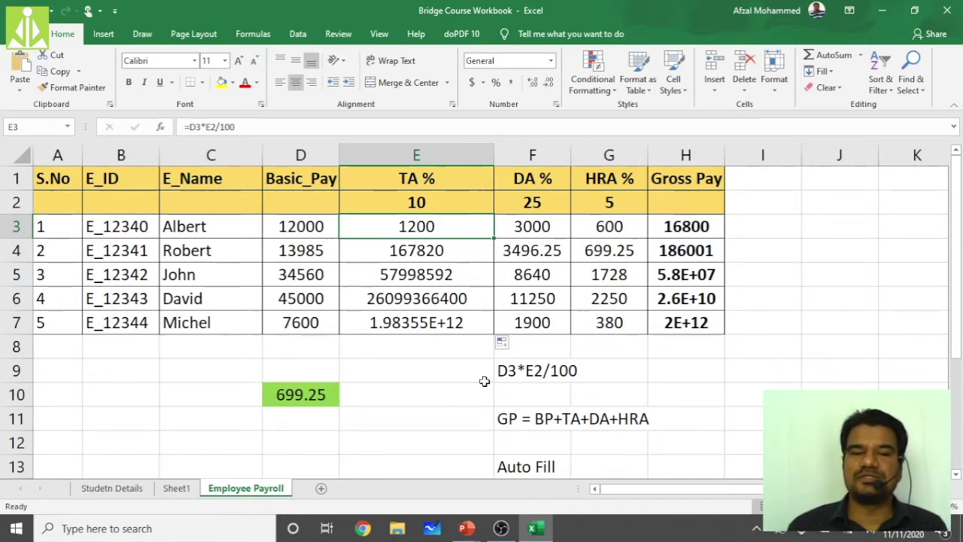
{"action": "left_click", "coordinate": [409, 202]}
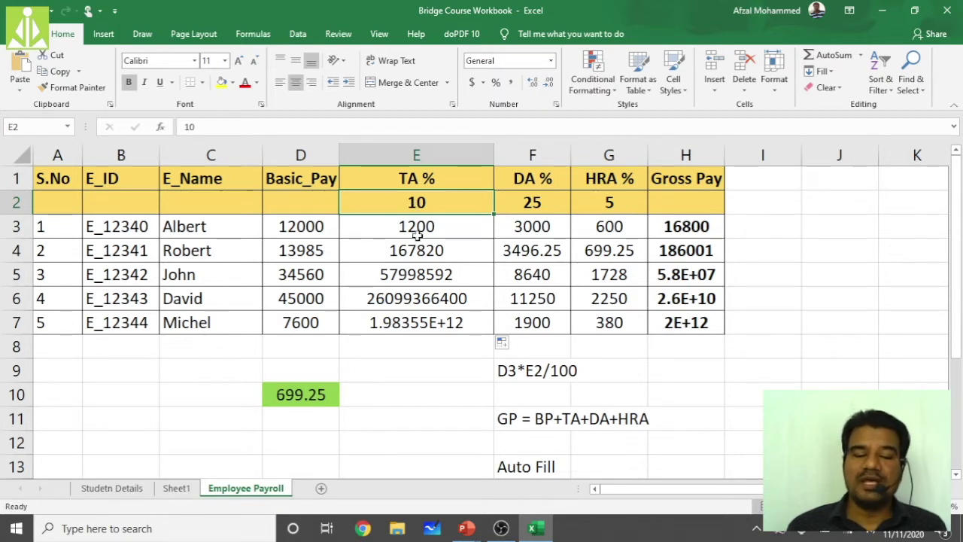
{"action": "left_click", "coordinate": [418, 231]}
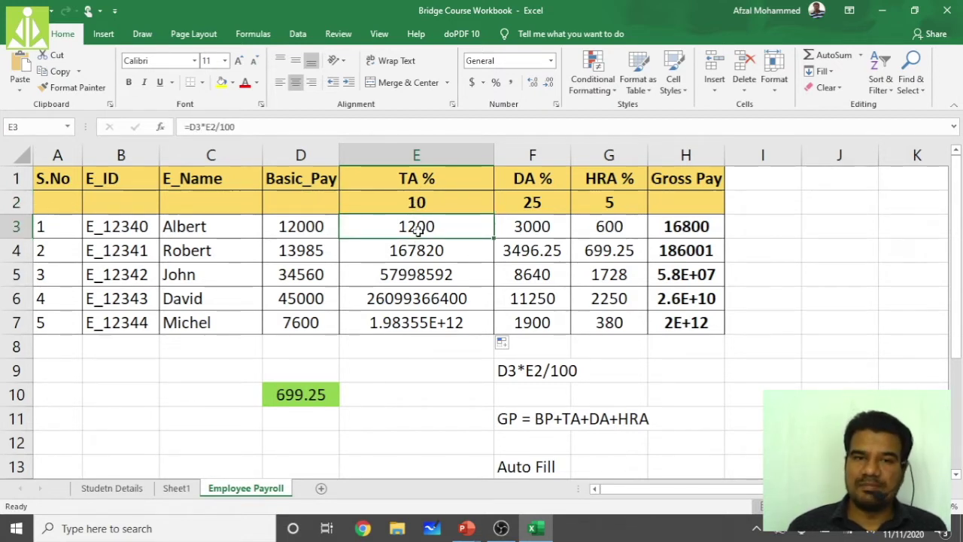
{"action": "left_click", "coordinate": [415, 252]}
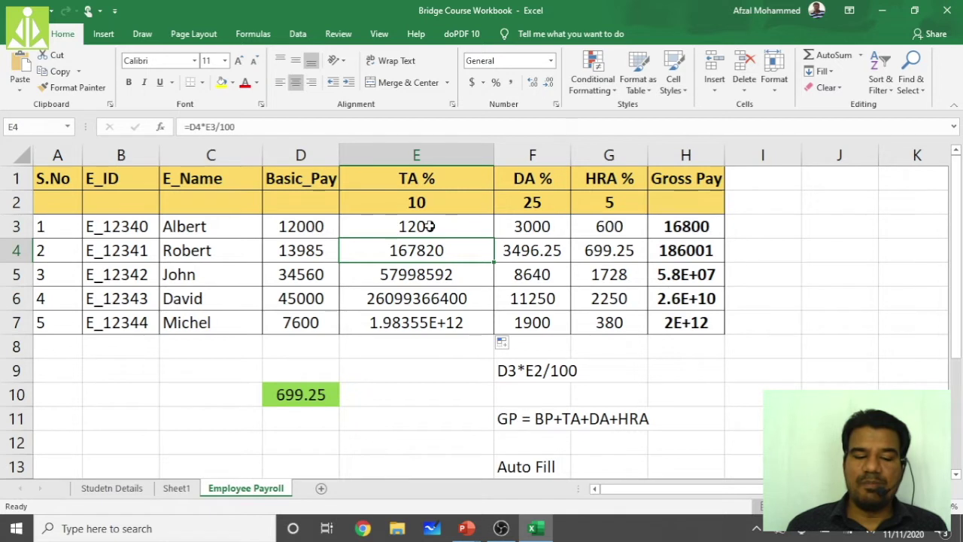
{"action": "left_click", "coordinate": [428, 226]}
{"action": "left_click", "coordinate": [437, 198]}
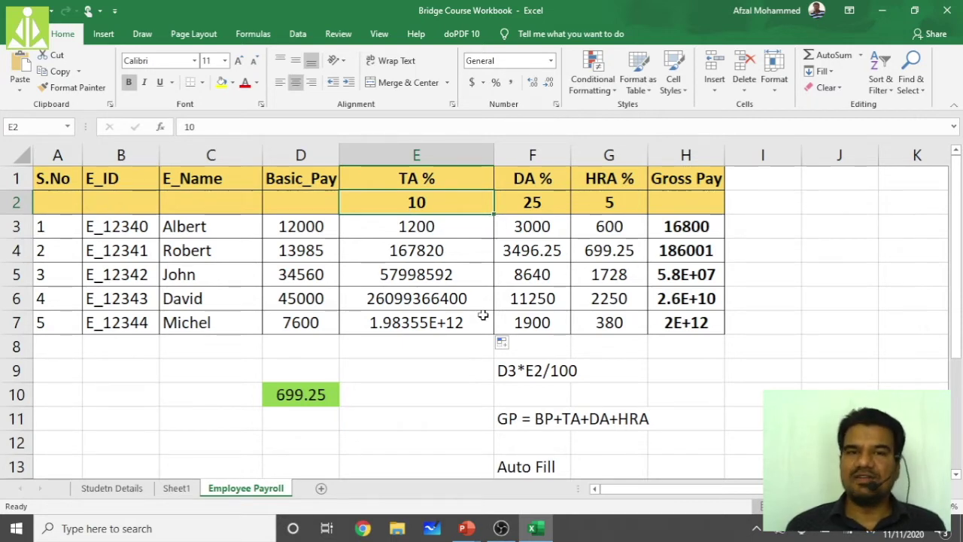
{"action": "left_click", "coordinate": [412, 230]}
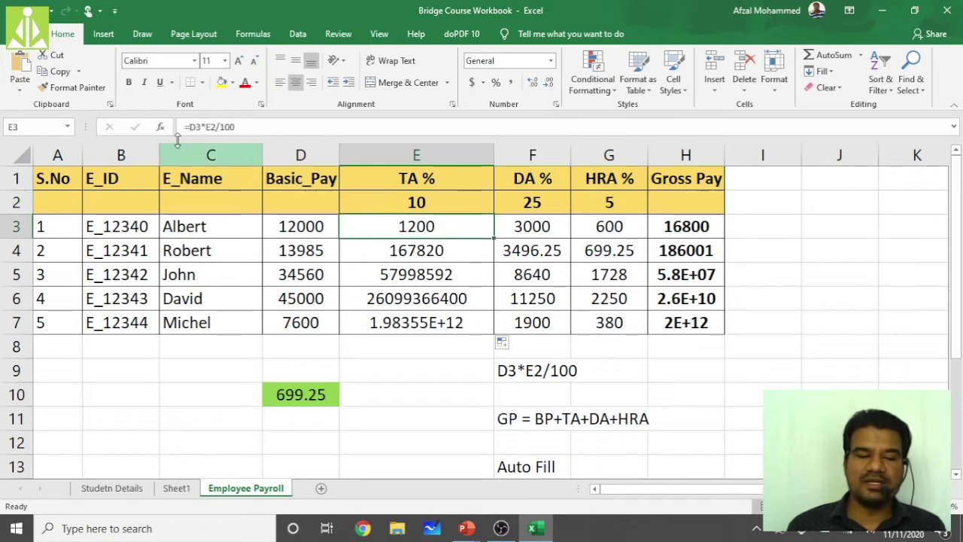
Restore E3's TA formula to the absolute reference =D3*$E$2/100
{"action": "left_click", "coordinate": [210, 127]}
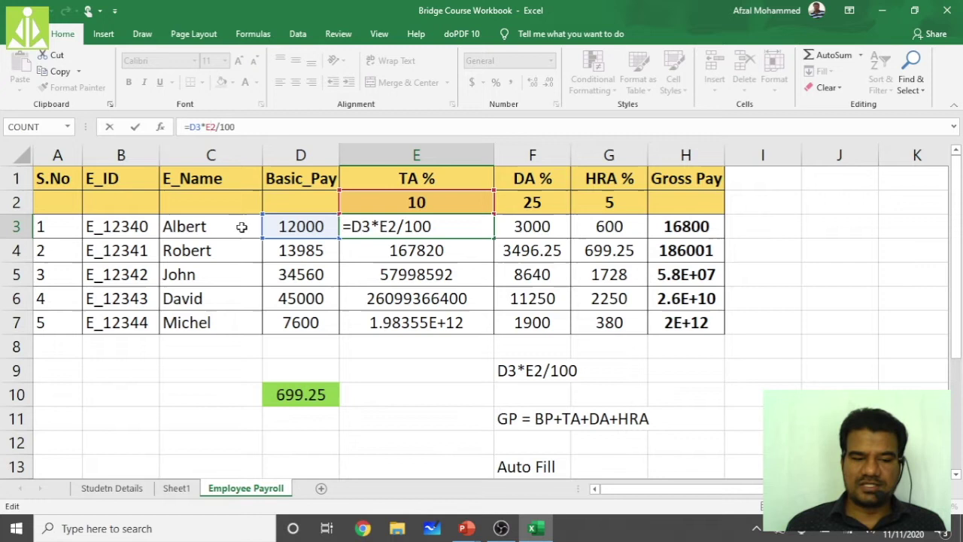
{"action": "key", "text": "Left"}
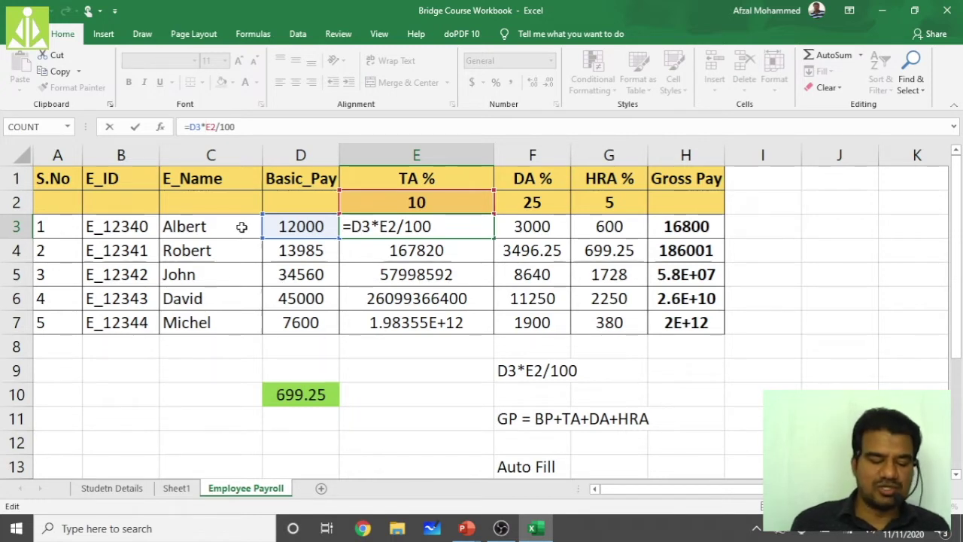
{"action": "type", "text": "$"}
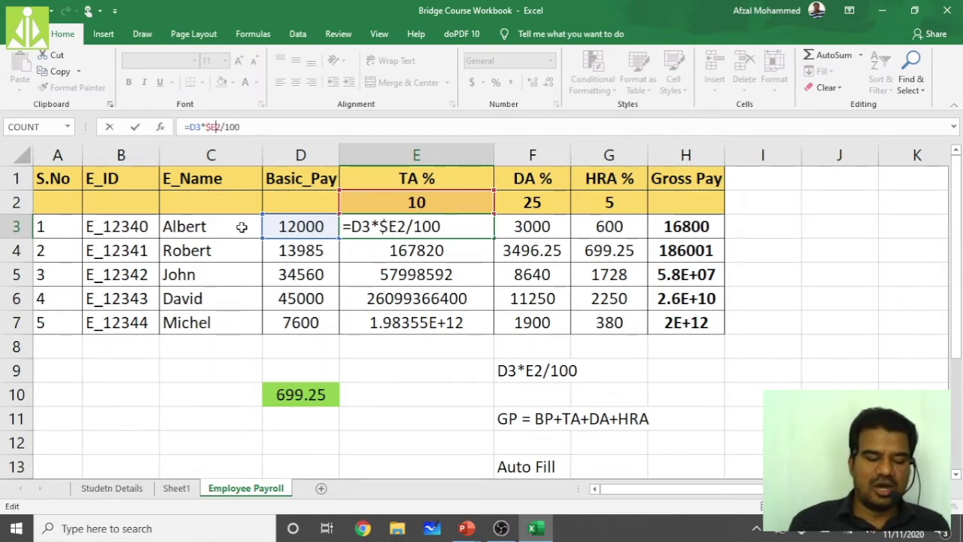
{"action": "key", "text": "Right"}
{"action": "type", "text": "$"}
{"action": "key", "text": "Return"}
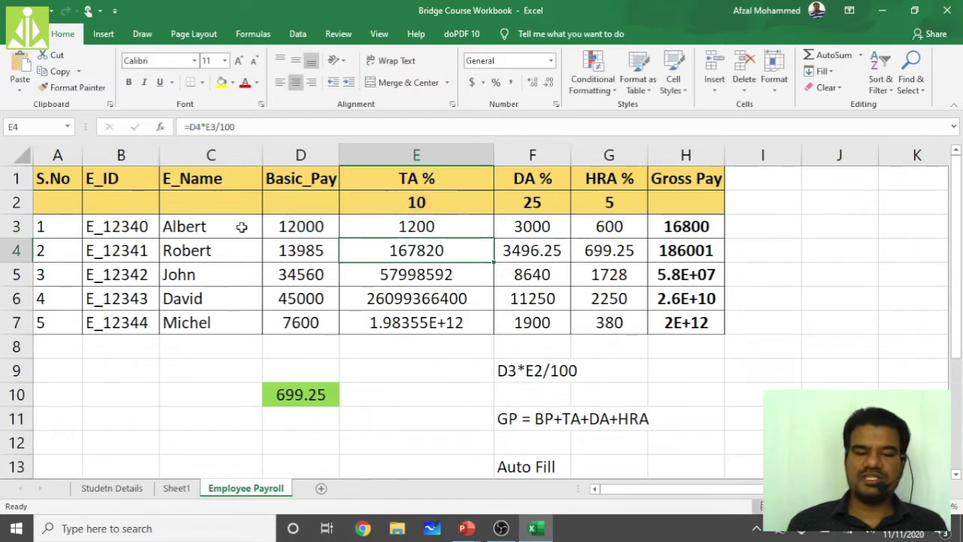
Fill the corrected formula down to E7, check E4 through E7, then minimize Excel
{"action": "left_click", "coordinate": [406, 229]}
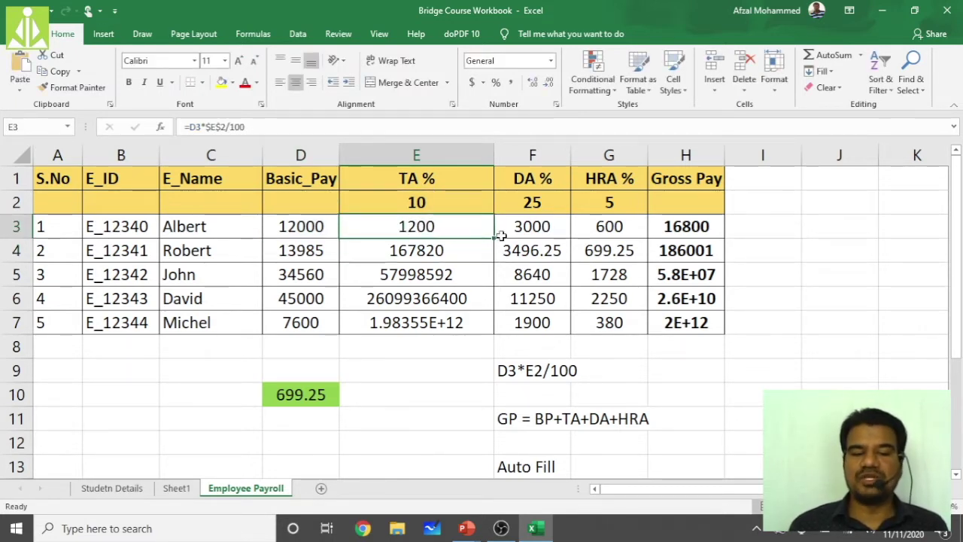
{"action": "left_click_drag", "start_coordinate": [495, 240], "coordinate": [488, 317]}
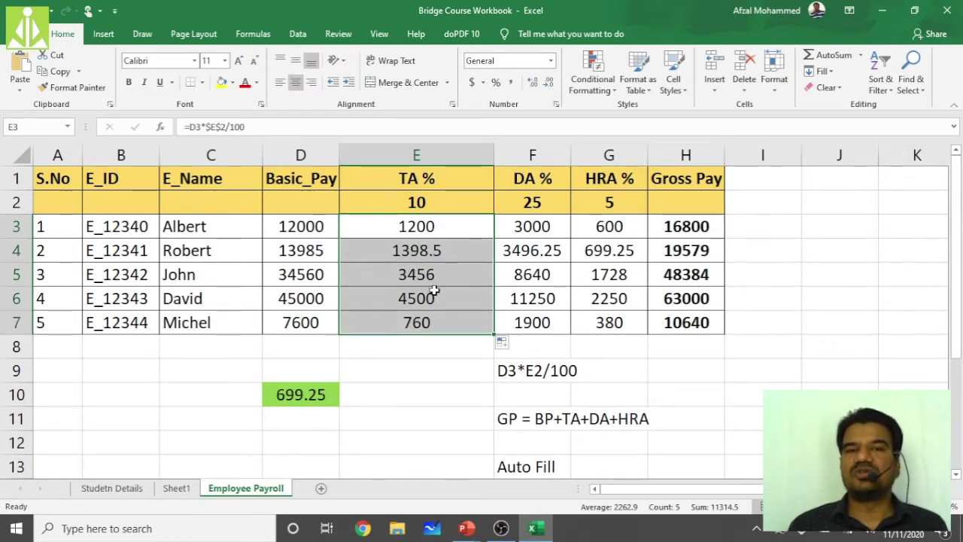
{"action": "left_click", "coordinate": [433, 251]}
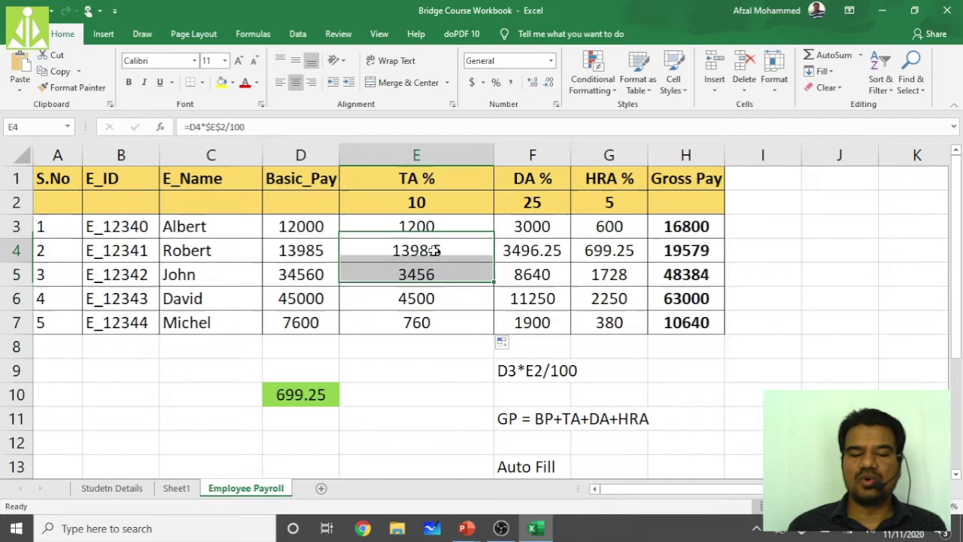
{"action": "left_click", "coordinate": [432, 278]}
{"action": "left_click", "coordinate": [430, 250]}
{"action": "left_click", "coordinate": [431, 277]}
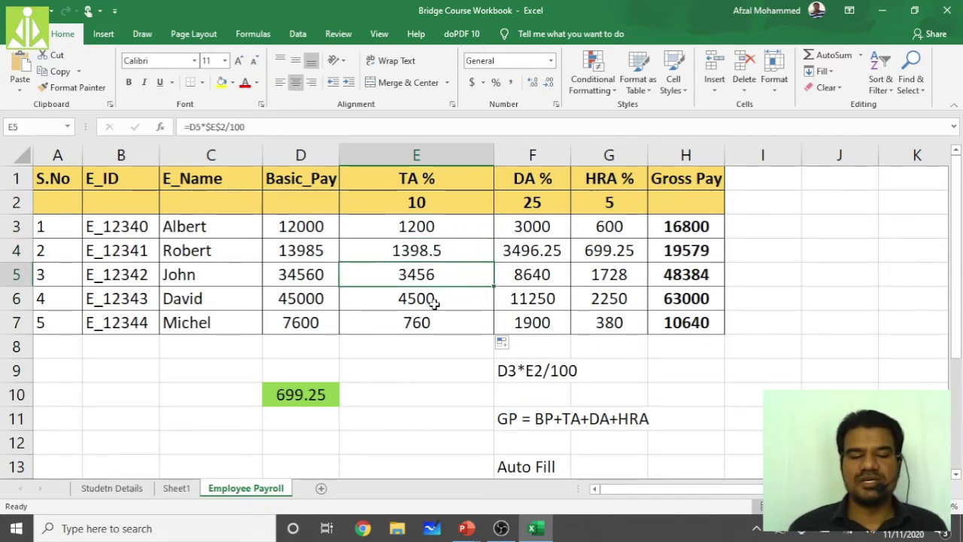
{"action": "left_click", "coordinate": [433, 302]}
{"action": "left_click", "coordinate": [434, 327]}
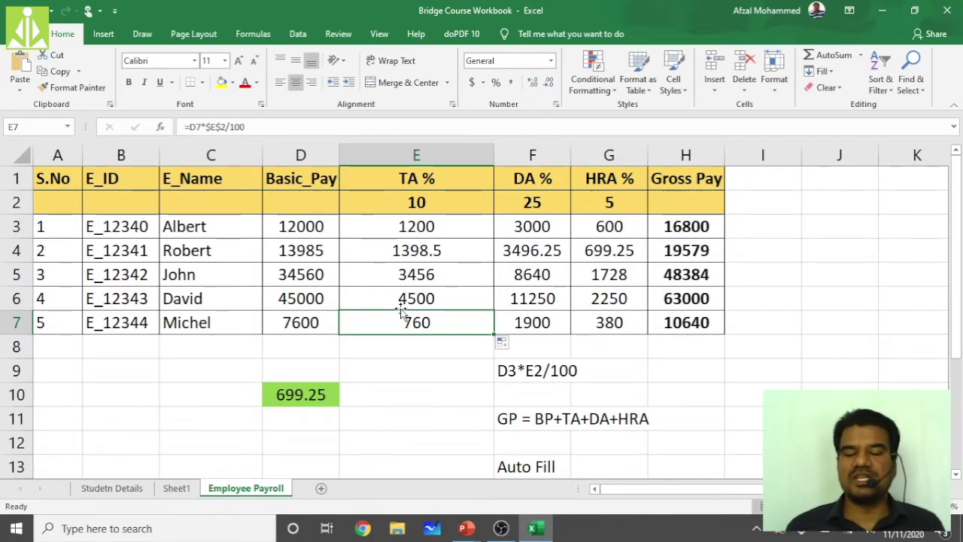
{"action": "left_click", "coordinate": [877, 14]}
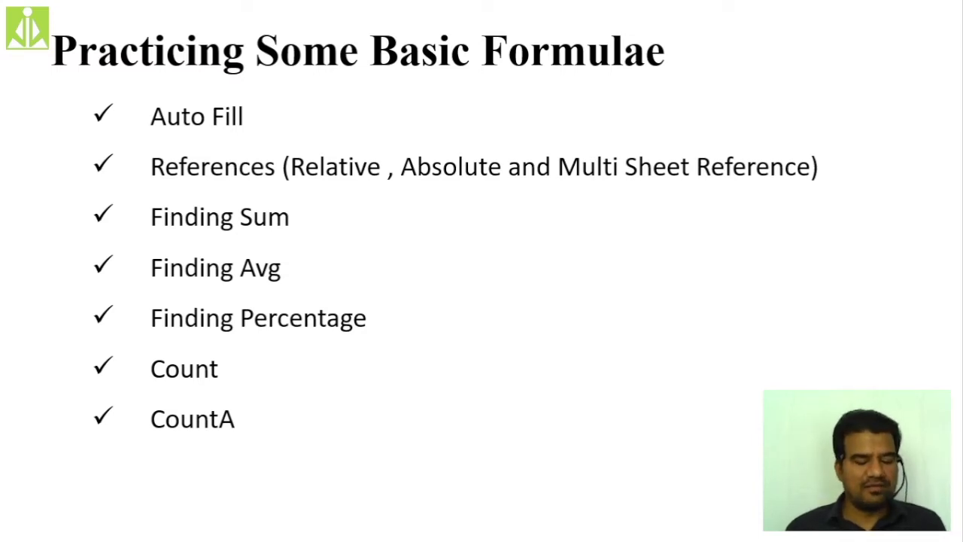
Draw a red pen tick beside Finding Avg on the slide, then return to Excel
{"action": "key", "text": "alt+Tab"}
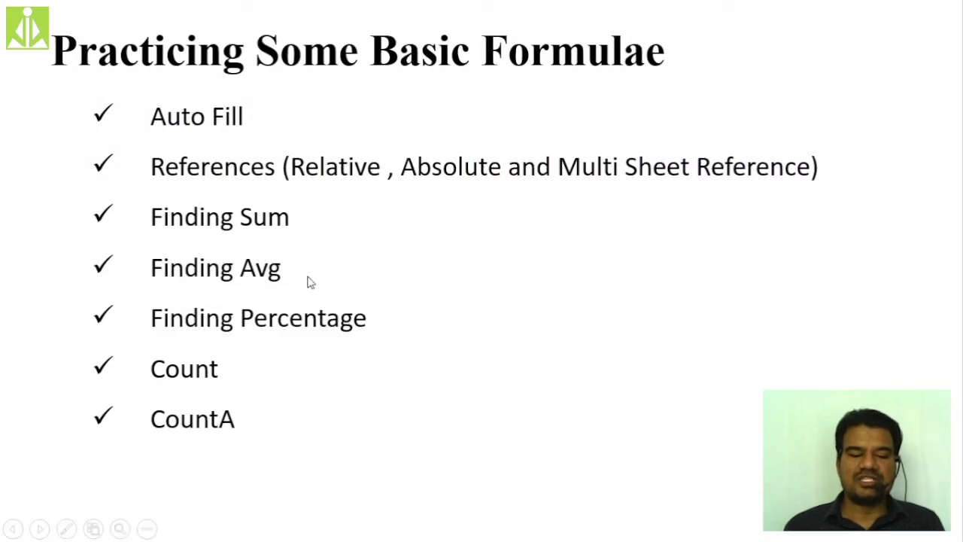
{"action": "left_click", "coordinate": [67, 530]}
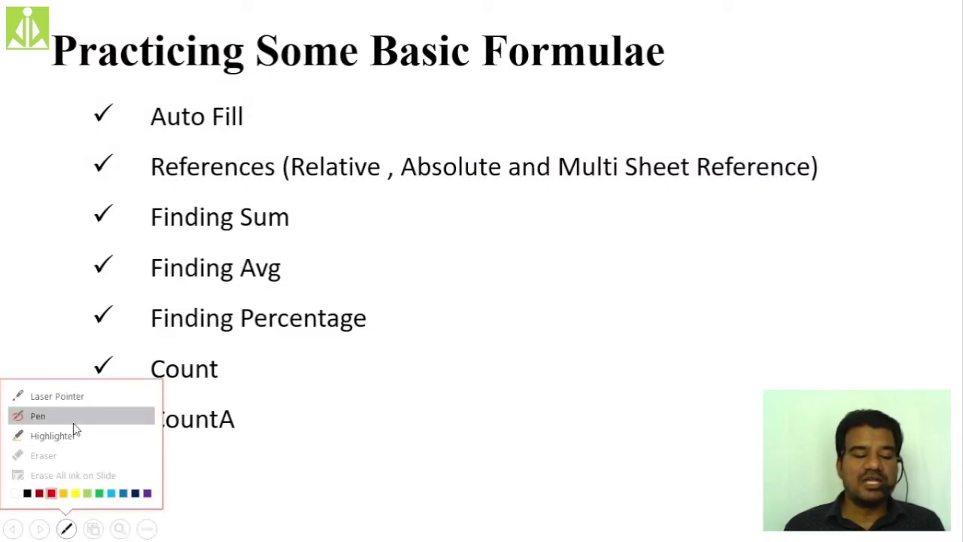
{"action": "left_click", "coordinate": [73, 416]}
{"action": "left_click_drag", "start_coordinate": [299, 268], "coordinate": [347, 258]}
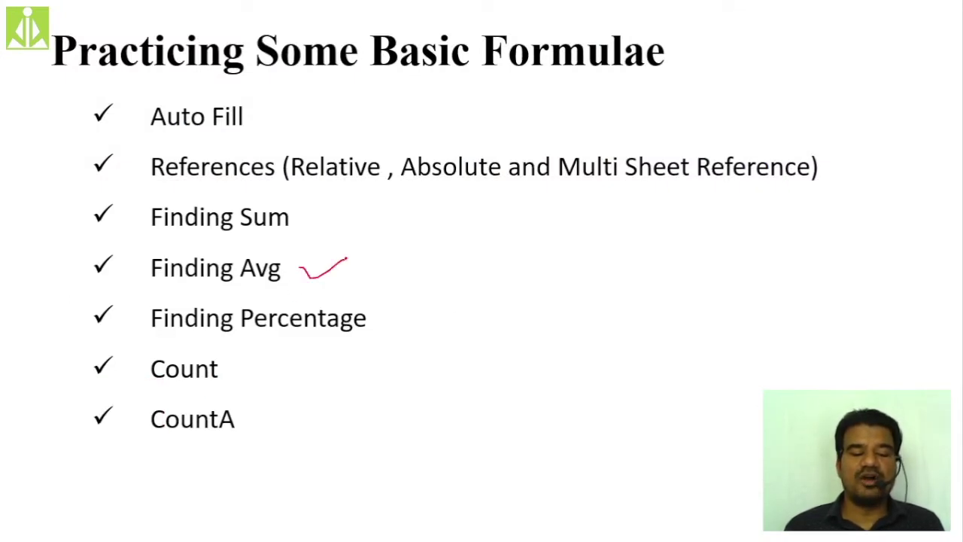
{"action": "key", "text": "alt+Tab"}
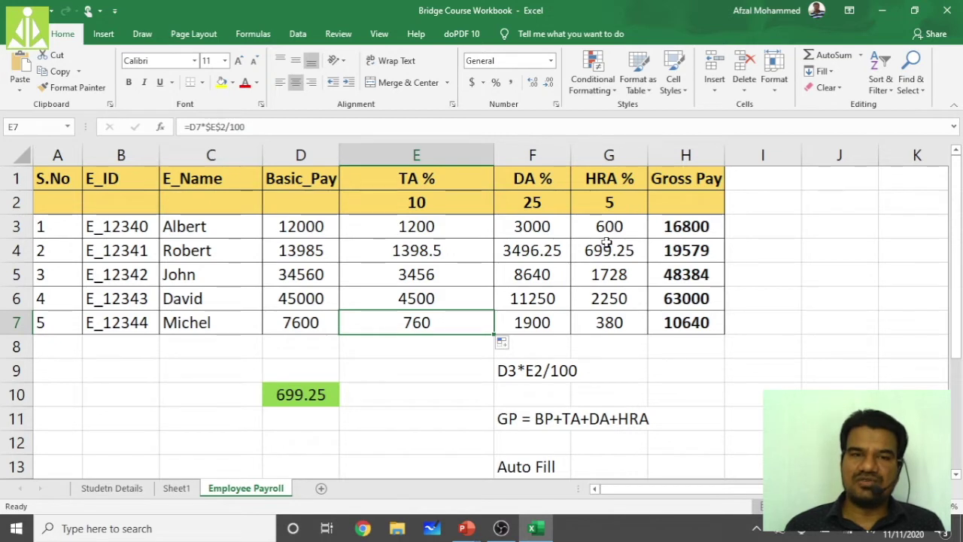
Open the AutoSum dropdown to see Average and other quick functions, then dismiss it
{"action": "left_click", "coordinate": [861, 56]}
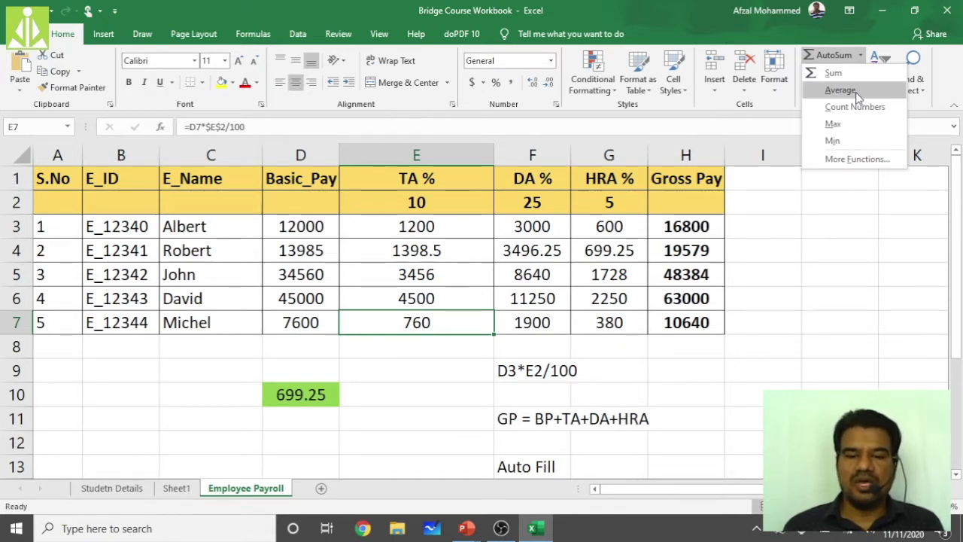
{"action": "key", "text": "Escape"}
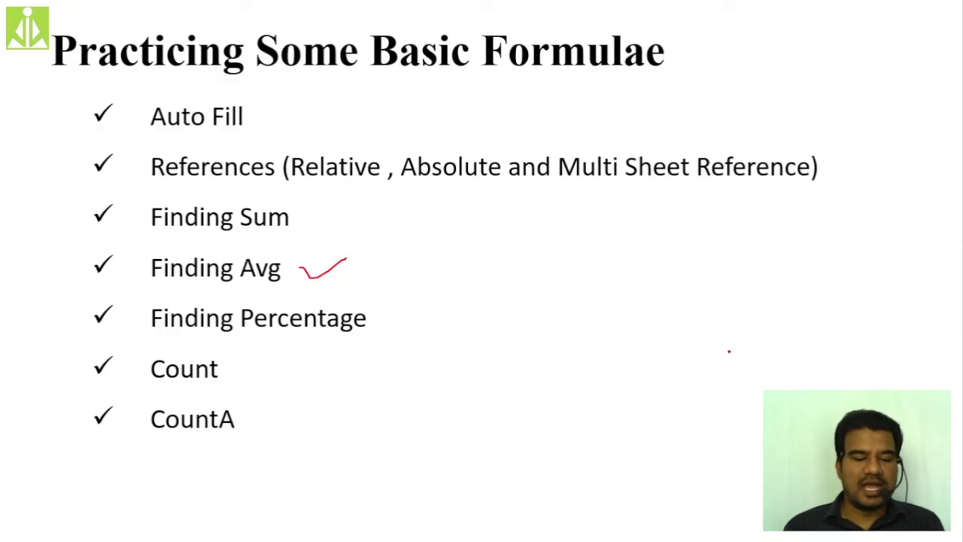
Tick Finding Percentage and circle Count and CountA in red, then return to Excel
{"action": "left_click_drag", "start_coordinate": [376, 317], "coordinate": [417, 320]}
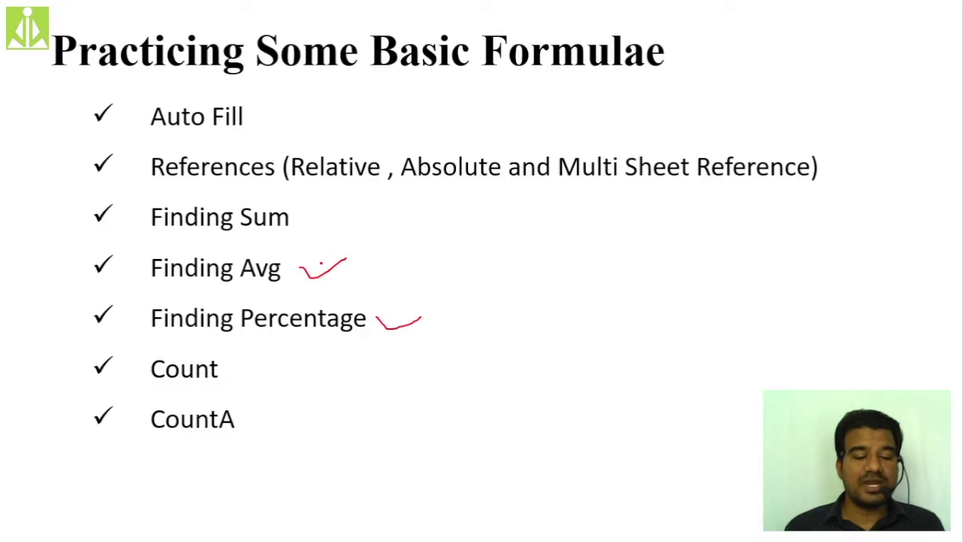
{"action": "mouse_move", "coordinate": [117, 400]}
{"action": "left_mouse_down"}
{"action": "mouse_move", "coordinate": [200, 469]}
{"action": "mouse_move", "coordinate": [293, 414]}
{"action": "mouse_move", "coordinate": [229, 348]}
{"action": "left_mouse_up"}
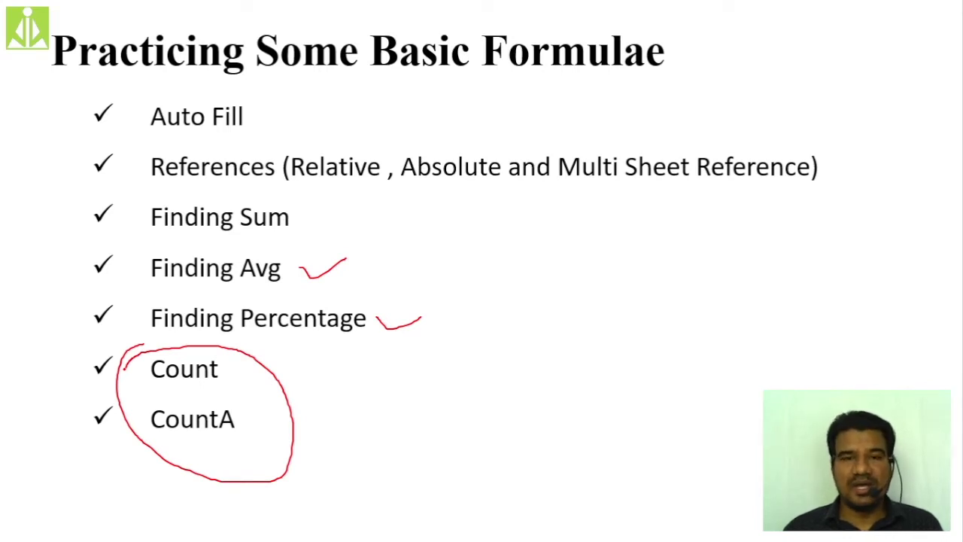
{"action": "key", "text": "alt+Tab"}
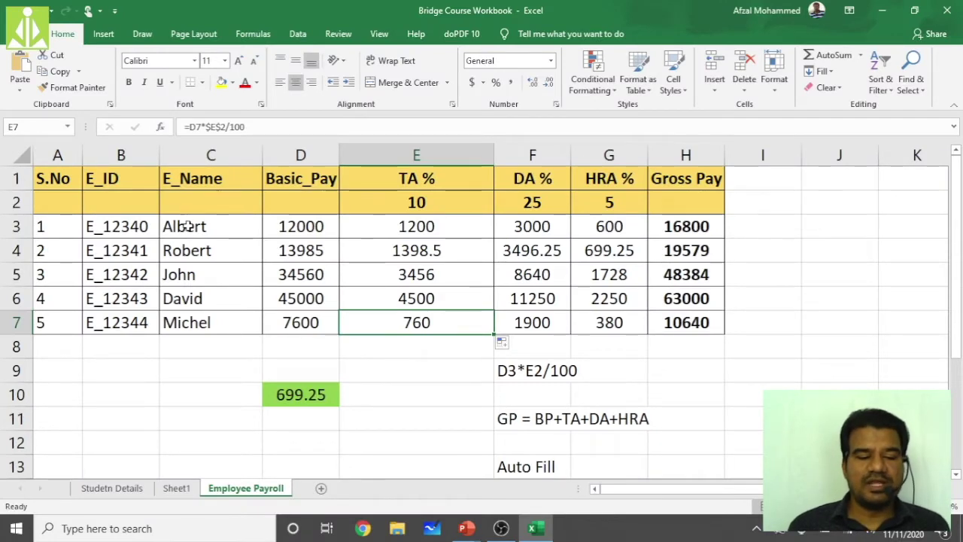
Select the employee names C3:C7, then start a formula in C9 via Insert Function
{"action": "left_click_drag", "start_coordinate": [189, 225], "coordinate": [200, 322]}
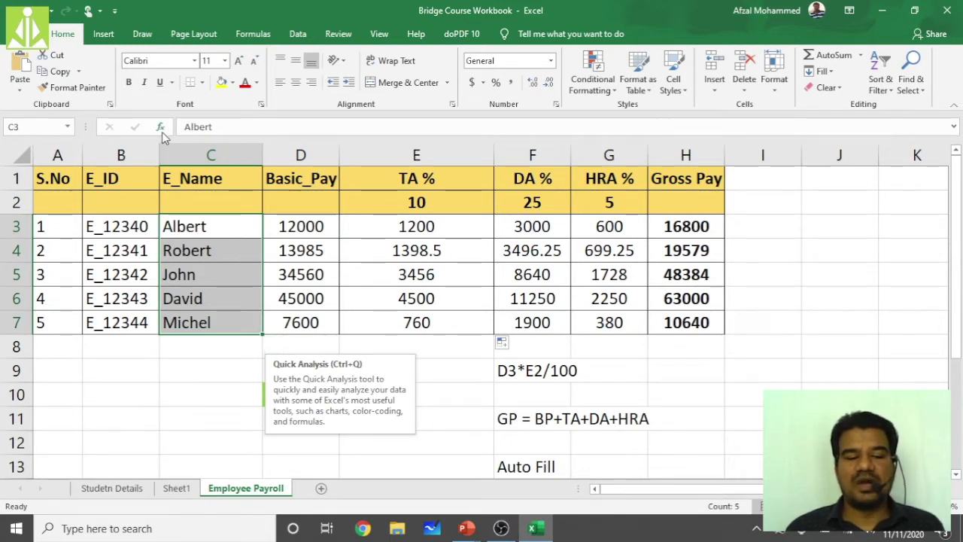
{"action": "left_click", "coordinate": [226, 128]}
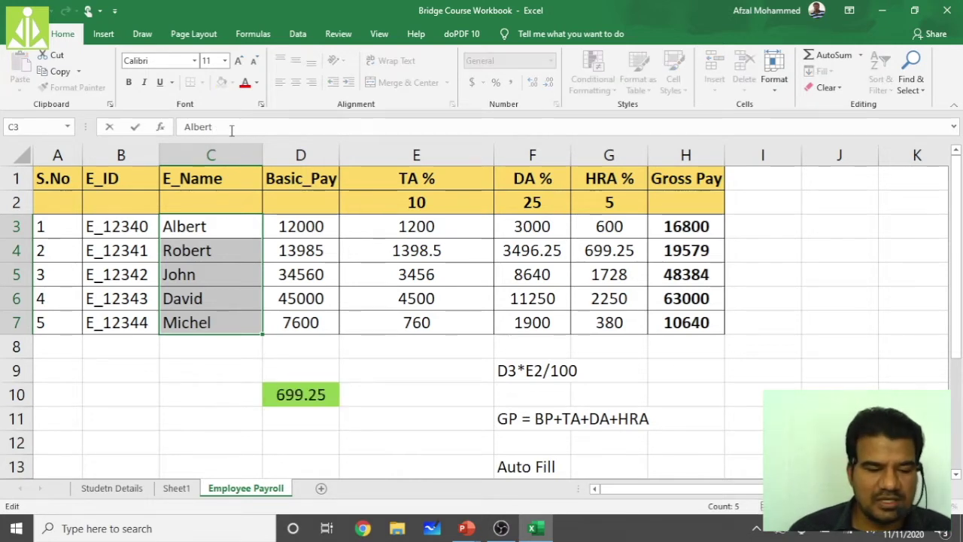
{"action": "left_click_drag", "start_coordinate": [225, 126], "coordinate": [159, 127]}
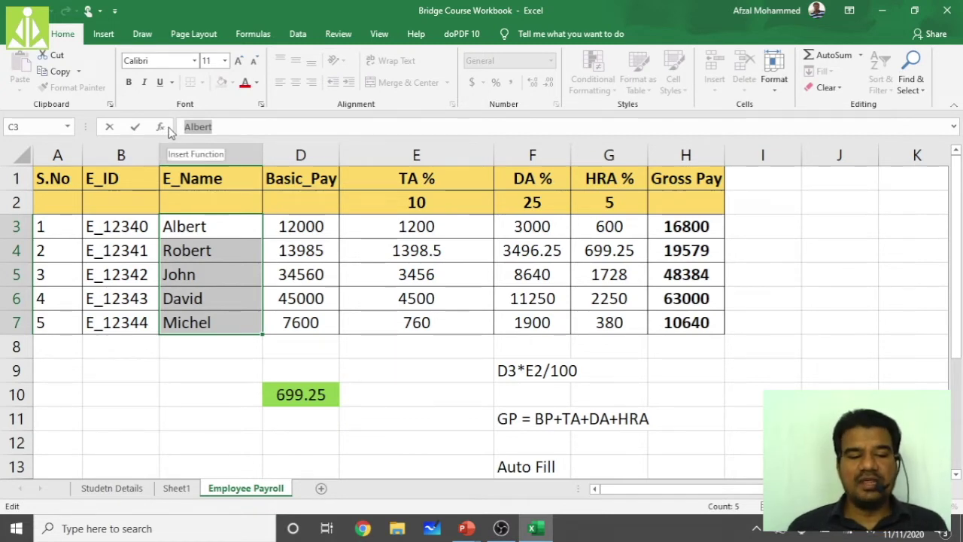
{"action": "left_click", "coordinate": [213, 364]}
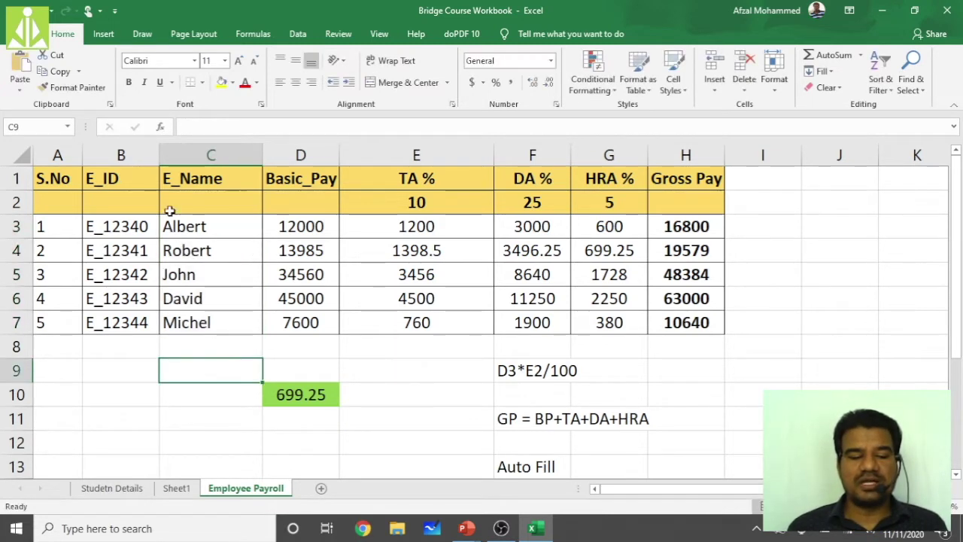
{"action": "left_click", "coordinate": [159, 128]}
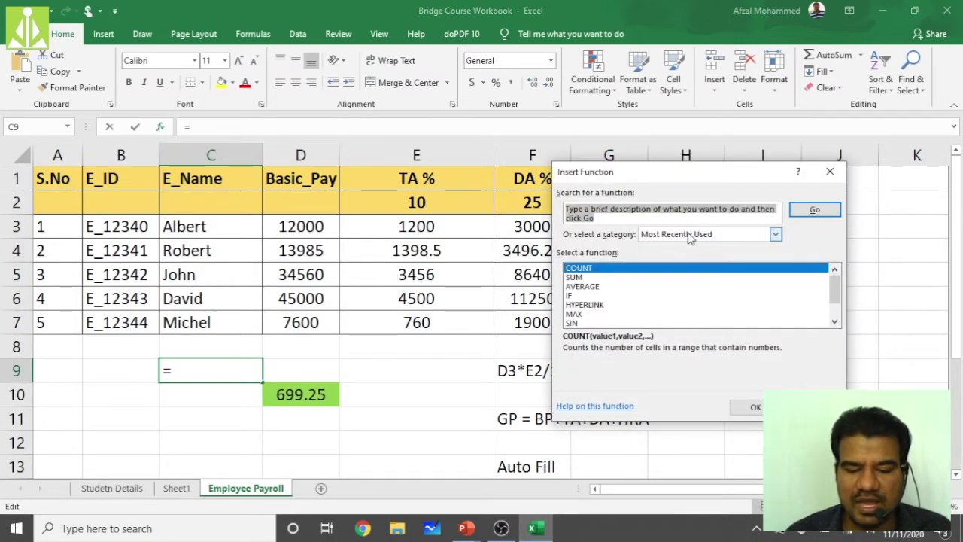
Switch the Insert Function category list to All
{"action": "left_click", "coordinate": [723, 235]}
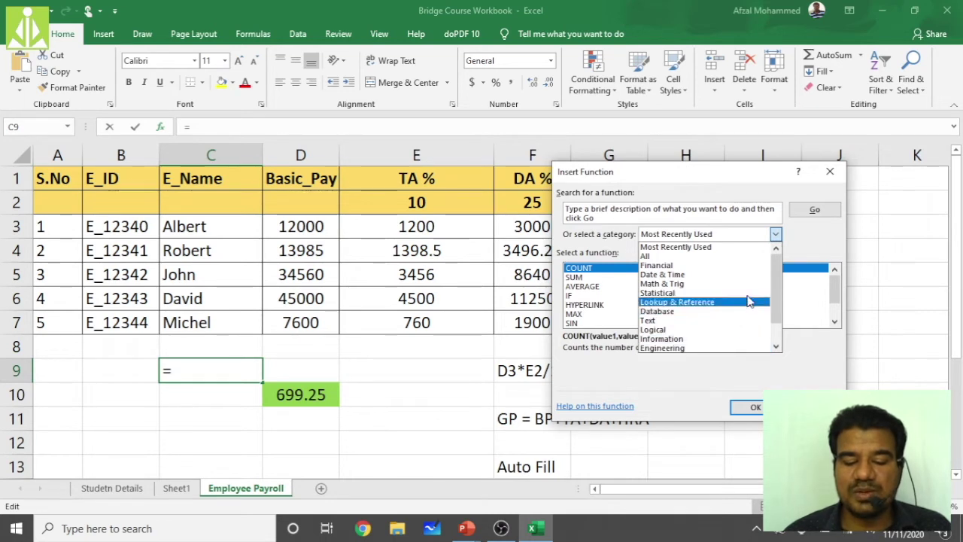
{"action": "mouse_move", "coordinate": [775, 282]}
{"action": "left_mouse_down"}
{"action": "mouse_move", "coordinate": [781, 332]}
{"action": "mouse_move", "coordinate": [775, 274]}
{"action": "left_mouse_up"}
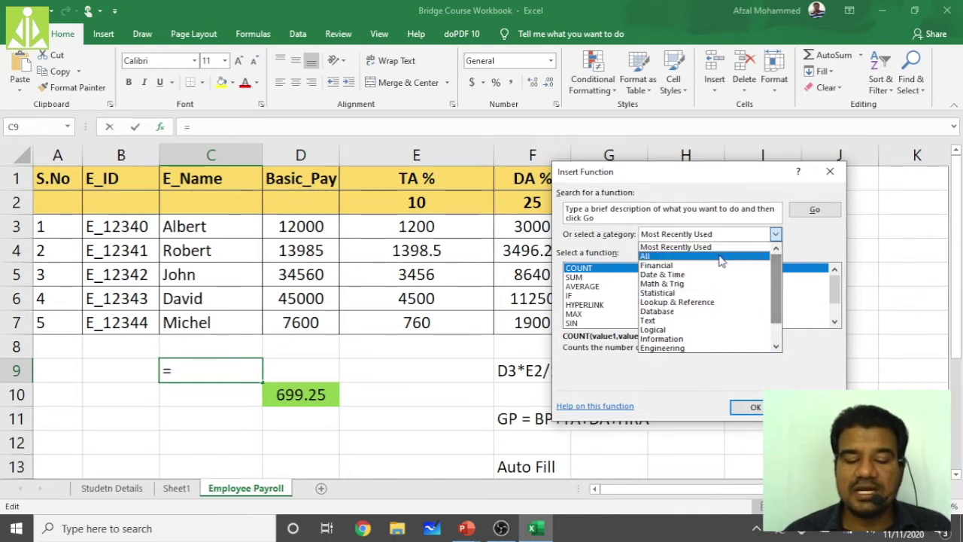
{"action": "left_click", "coordinate": [683, 258]}
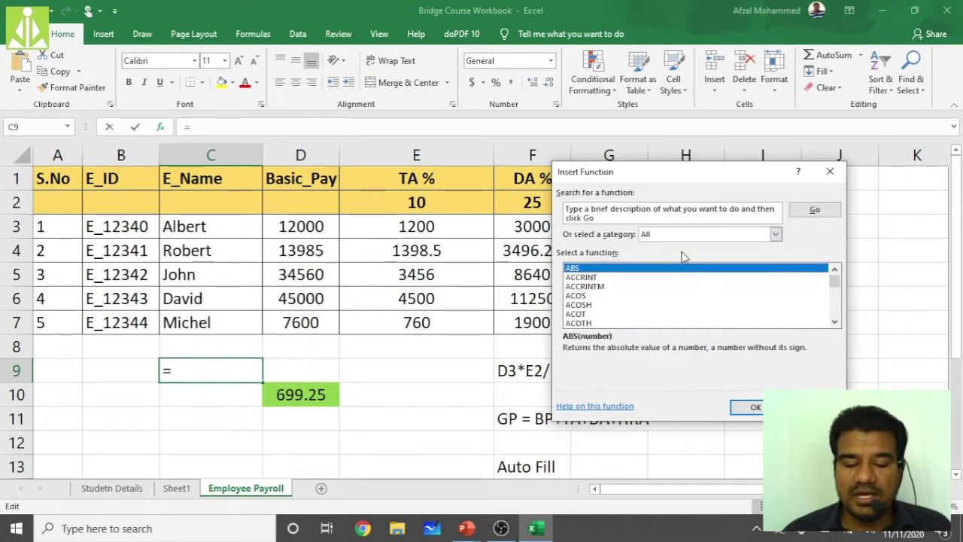
{"action": "left_click", "coordinate": [677, 237]}
{"action": "left_click", "coordinate": [678, 247]}
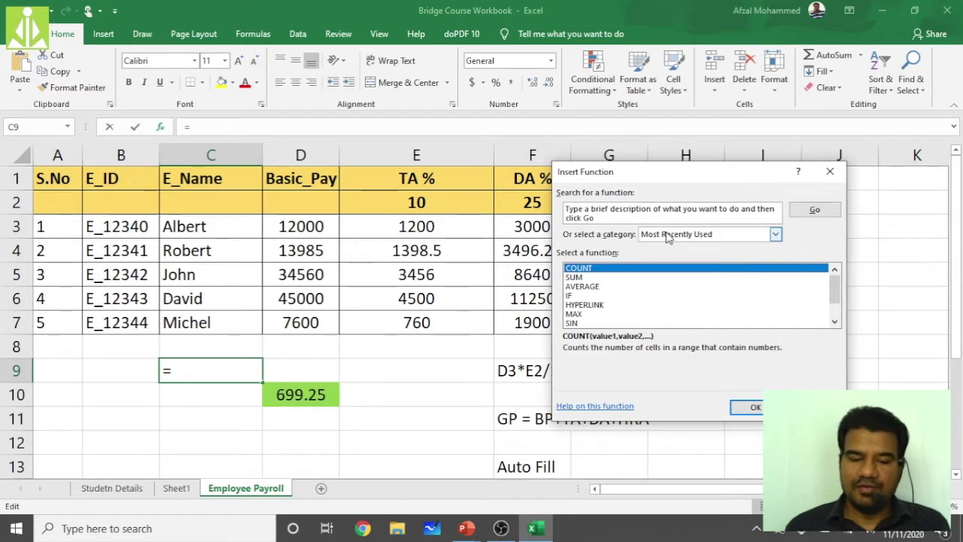
{"action": "left_click", "coordinate": [668, 236]}
{"action": "left_click", "coordinate": [679, 257]}
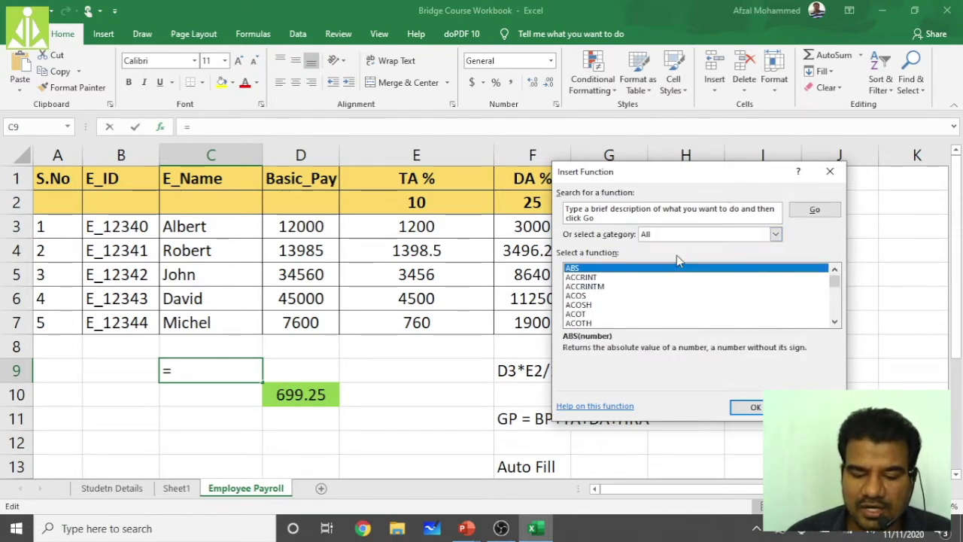
Browse the function list from ACOSH and CHAR down toward the COUNT functions
{"action": "left_click", "coordinate": [591, 305]}
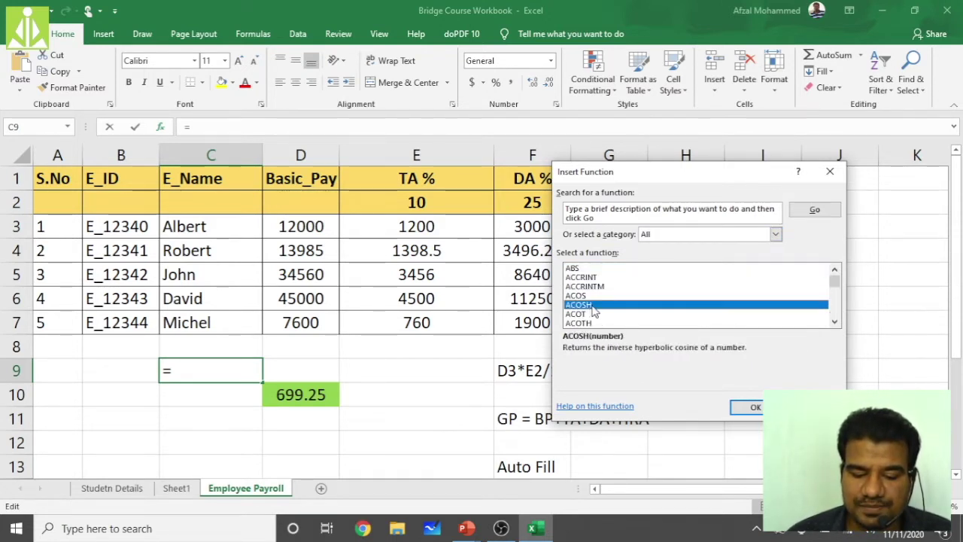
{"action": "left_click_drag", "start_coordinate": [837, 286], "coordinate": [835, 283]}
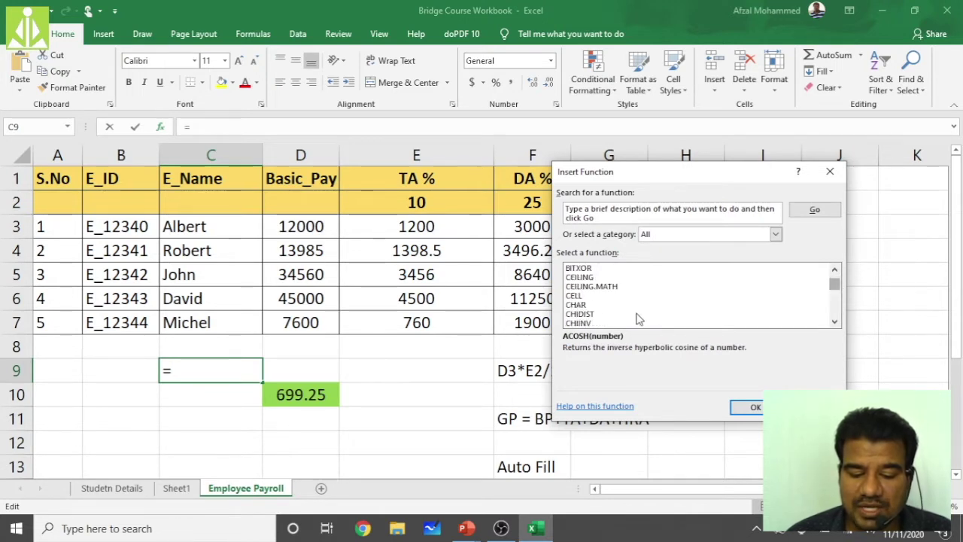
{"action": "left_click", "coordinate": [591, 305]}
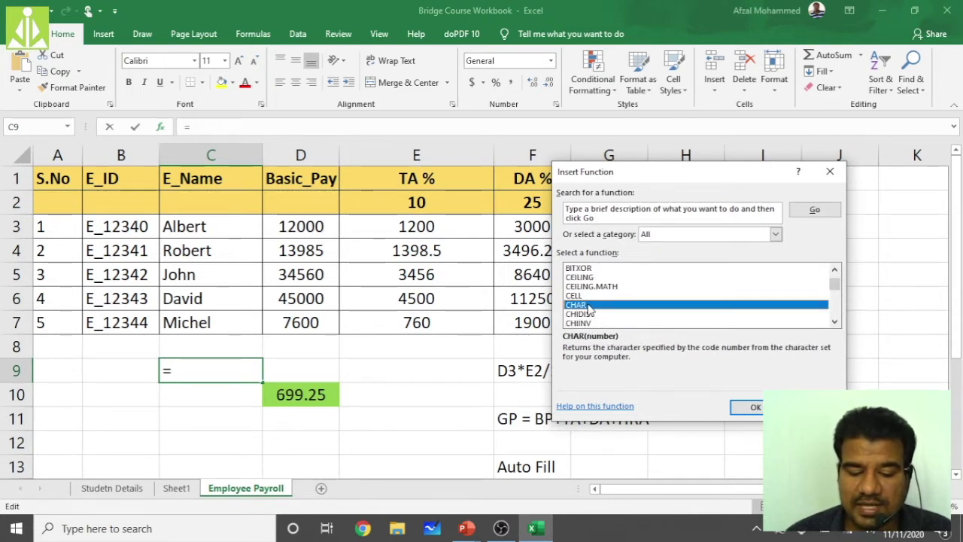
{"action": "scroll", "coordinate": [599, 315], "scroll_direction": "down", "scroll_amount": 1}
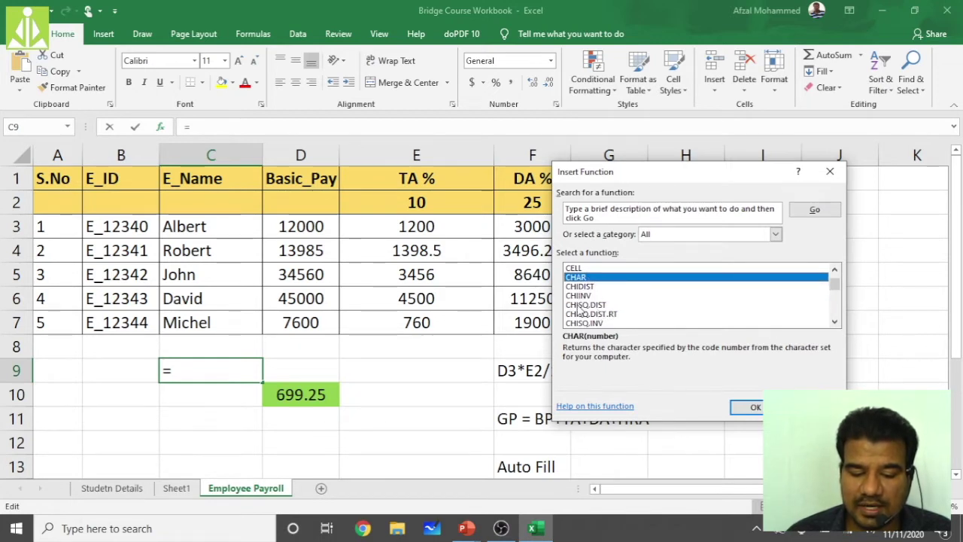
{"action": "left_click", "coordinate": [836, 322]}
{"action": "left_click", "coordinate": [835, 322]}
{"action": "left_click", "coordinate": [835, 322]}
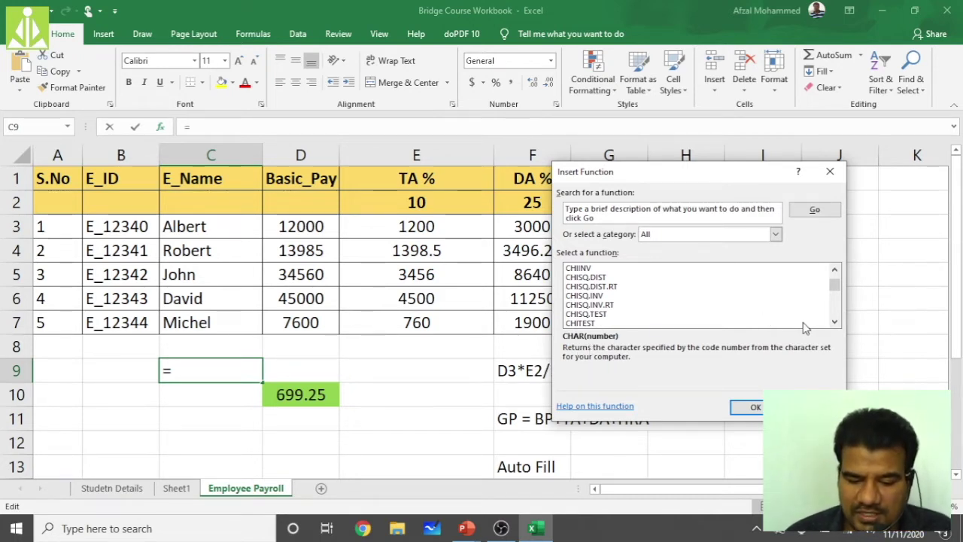
{"action": "left_click", "coordinate": [835, 322]}
{"action": "left_click", "coordinate": [835, 322]}
{"action": "left_click", "coordinate": [835, 322]}
{"action": "left_click", "coordinate": [835, 322]}
{"action": "left_click", "coordinate": [835, 322]}
{"action": "left_click", "coordinate": [835, 322]}
{"action": "left_click", "coordinate": [836, 322]}
{"action": "left_click", "coordinate": [835, 323]}
{"action": "left_click", "coordinate": [835, 322]}
{"action": "left_click", "coordinate": [835, 322]}
{"action": "left_click", "coordinate": [835, 322]}
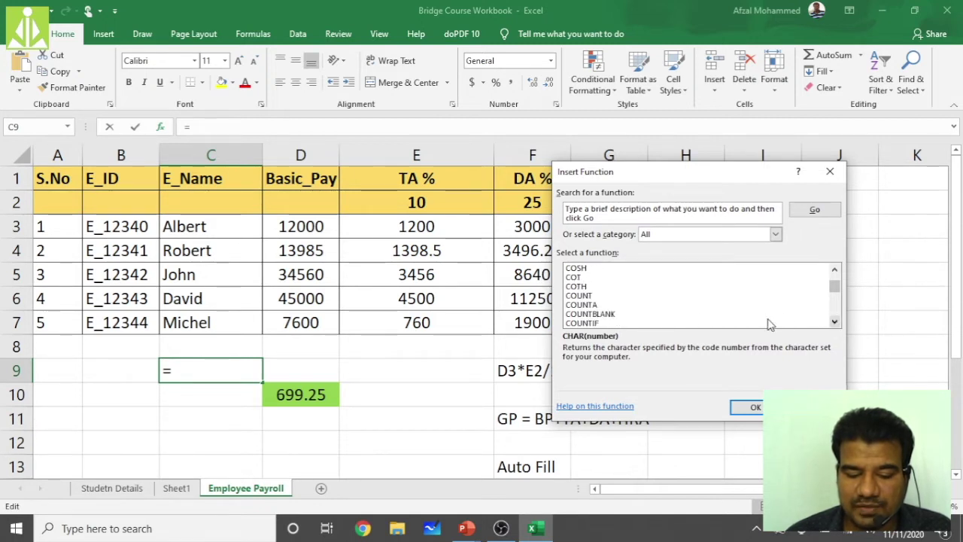
Compare the COUNT and COUNTBLANK descriptions, then cancel without inserting a function
{"action": "left_click", "coordinate": [581, 297]}
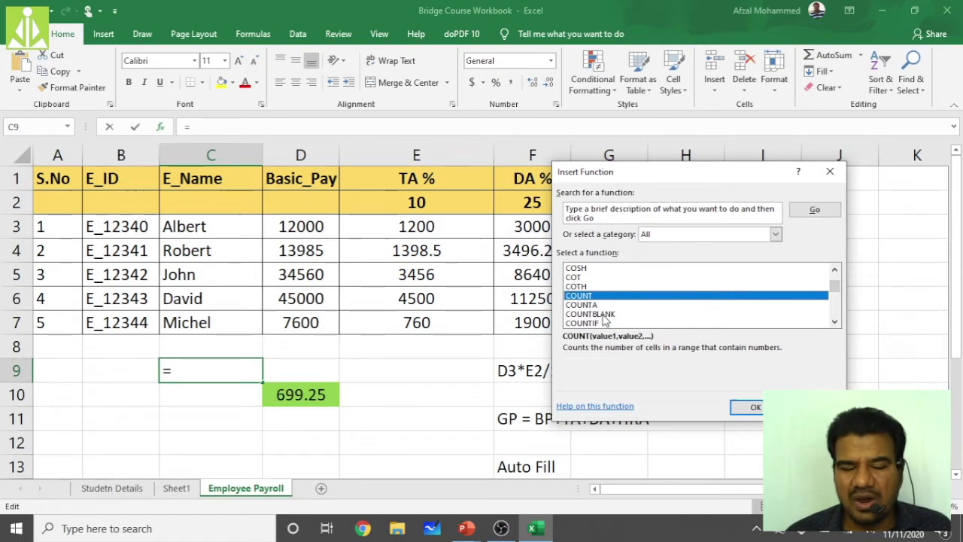
{"action": "left_click", "coordinate": [603, 315]}
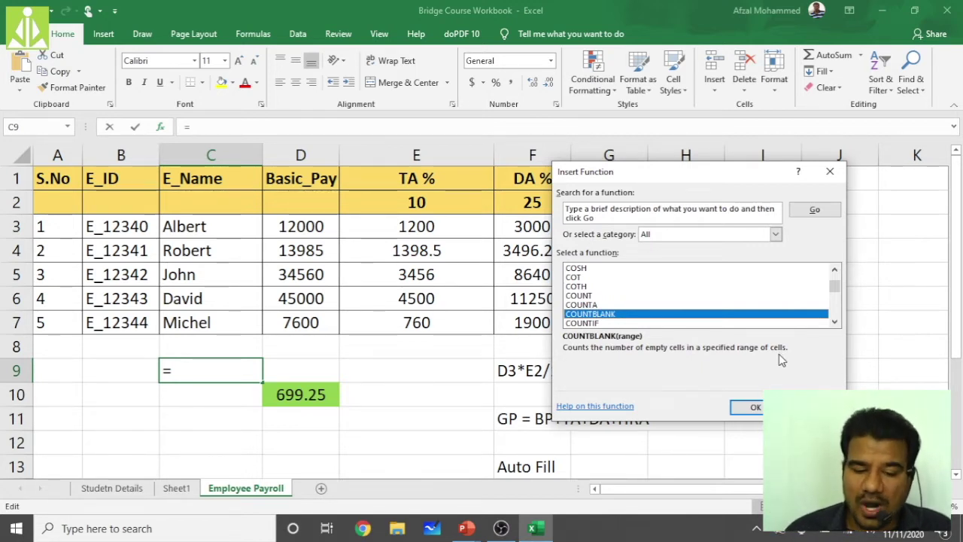
{"action": "left_click", "coordinate": [594, 296]}
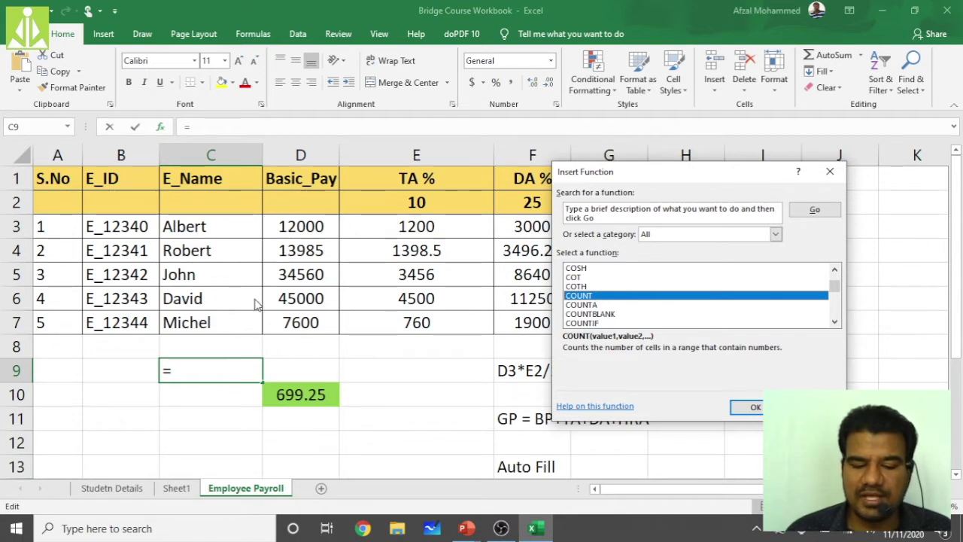
{"action": "key", "text": "Escape"}
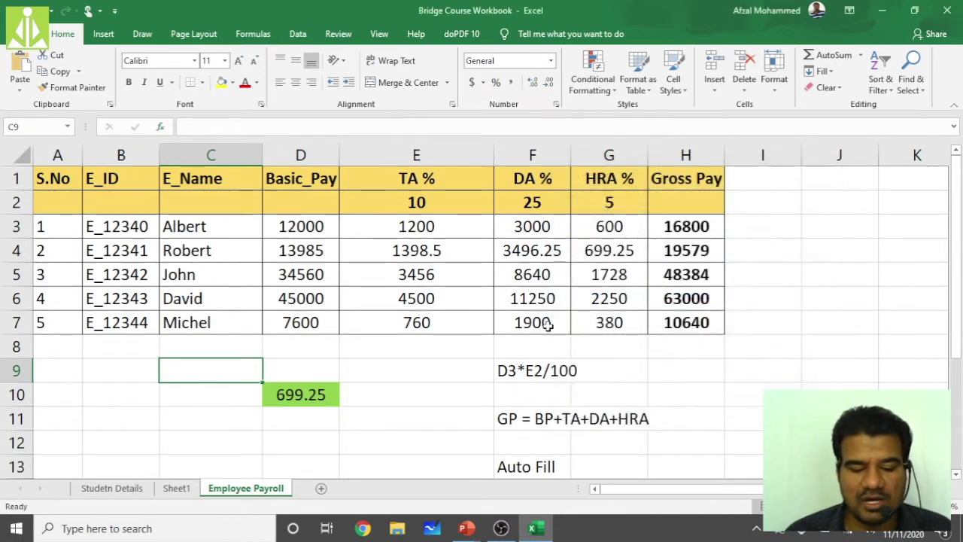
{"action": "left_click_drag", "start_coordinate": [183, 226], "coordinate": [186, 322]}
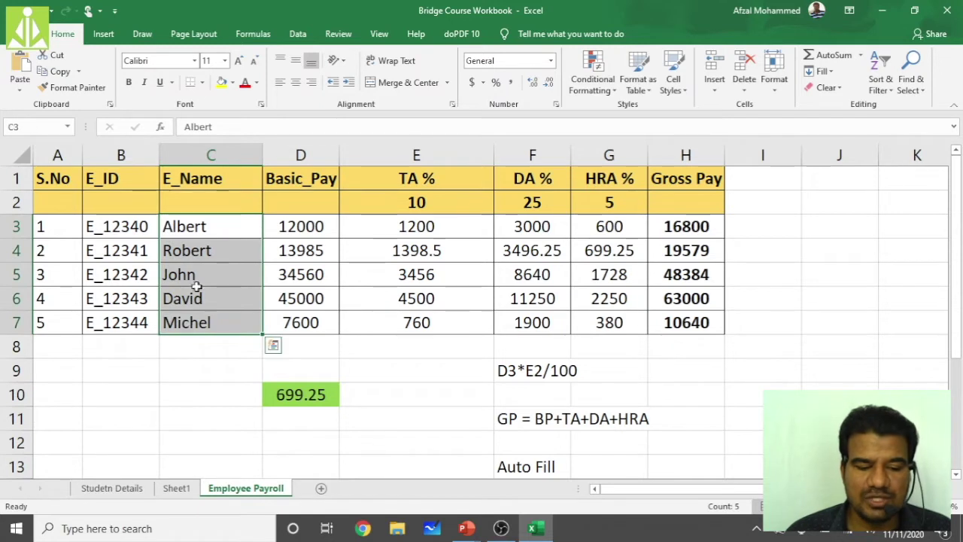
{"action": "left_click", "coordinate": [223, 227]}
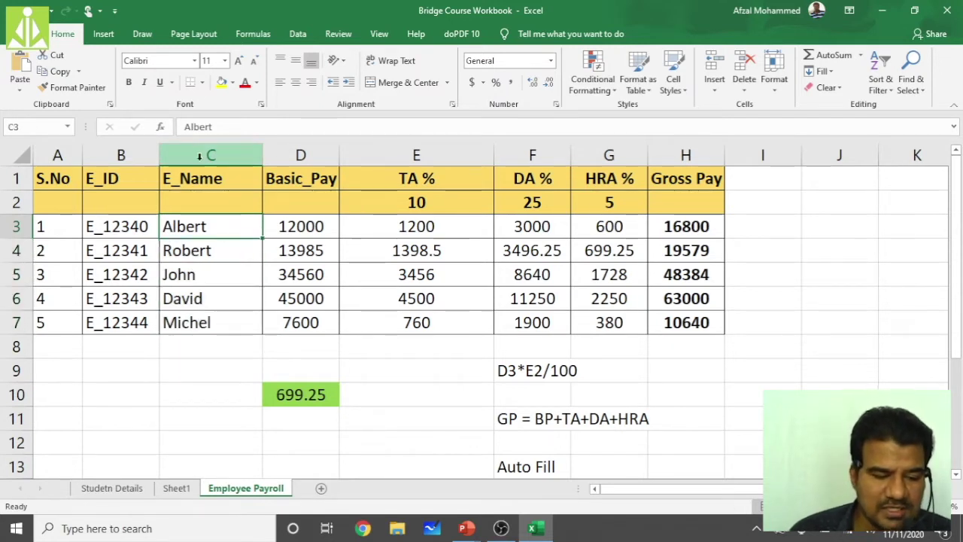
{"action": "double_click", "coordinate": [202, 228]}
{"action": "key", "text": "Escape"}
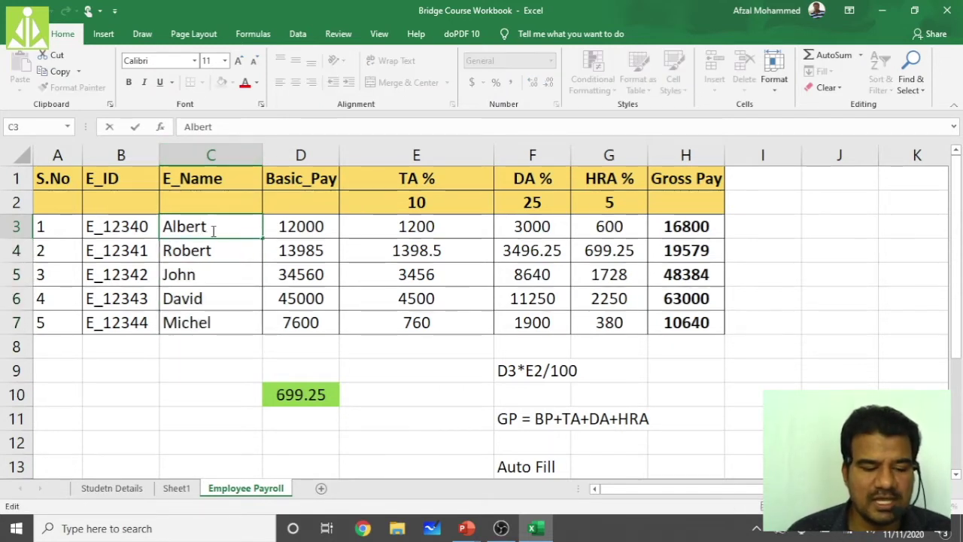
{"action": "left_click", "coordinate": [216, 324]}
{"action": "double_click", "coordinate": [216, 324]}
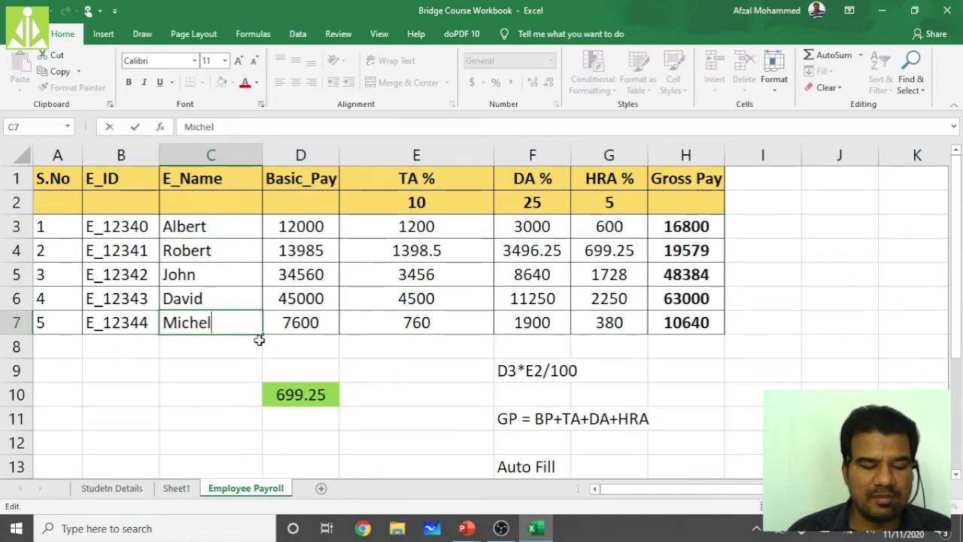
Enter =COUNT(C3:C7) in C8, which returns 0 because the names are text
{"action": "left_click", "coordinate": [230, 348]}
{"action": "left_click", "coordinate": [221, 130]}
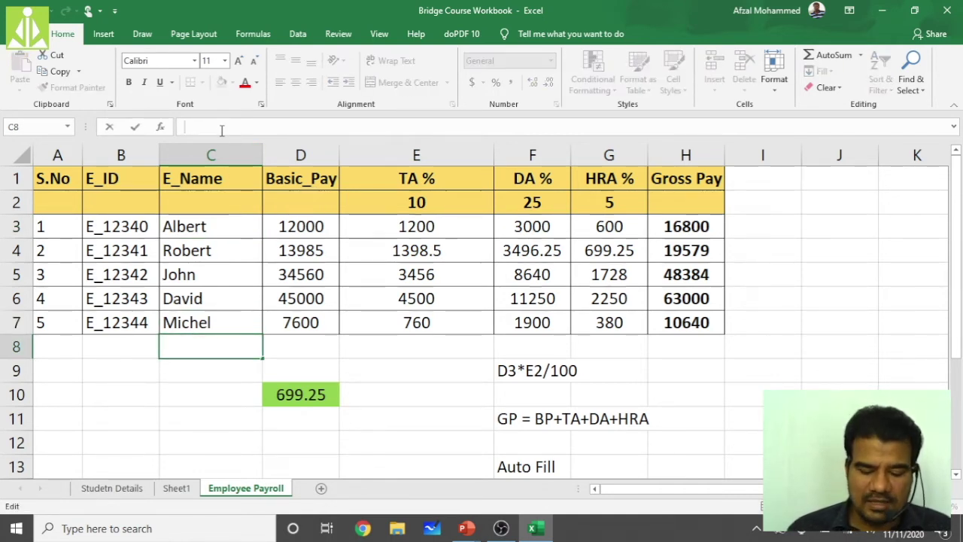
{"action": "type", "text": "="}
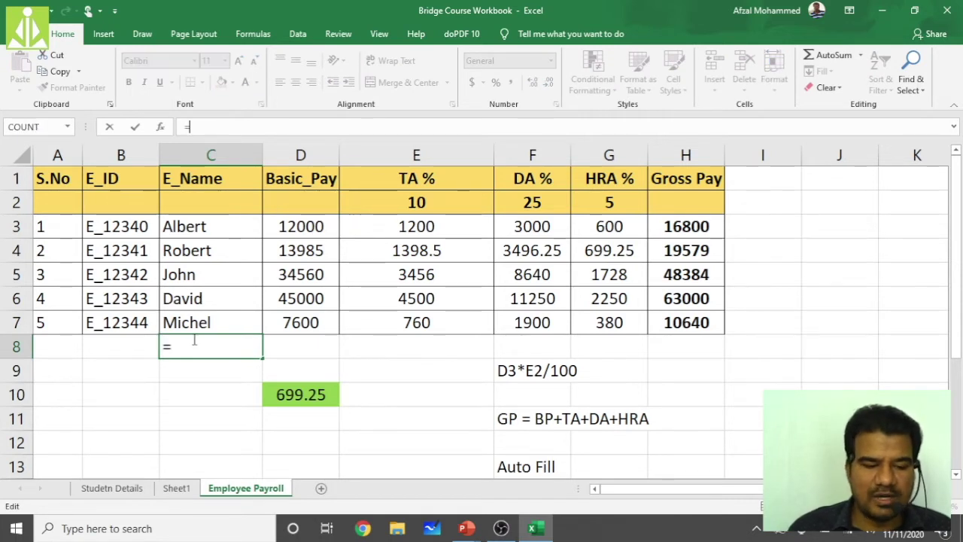
{"action": "type", "text": "cou"}
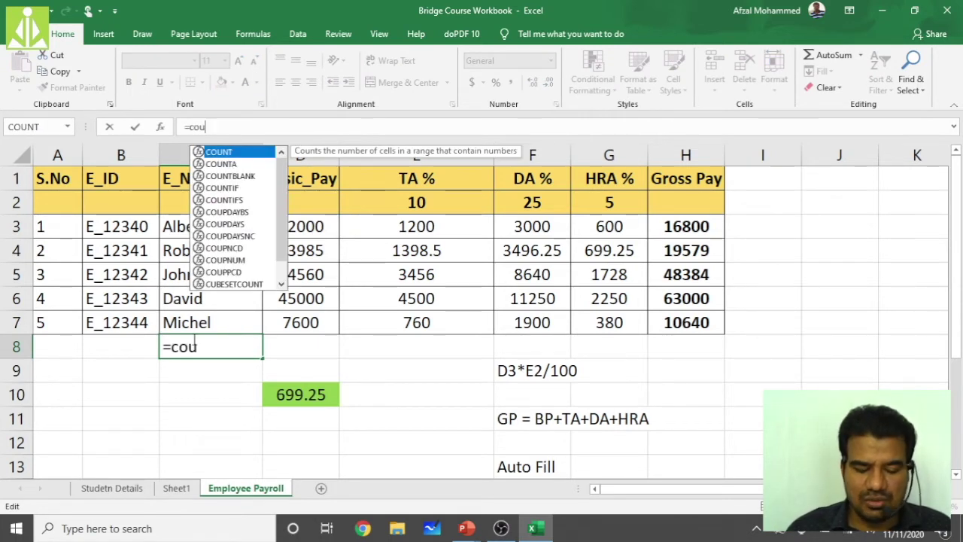
{"action": "key", "text": "Return"}
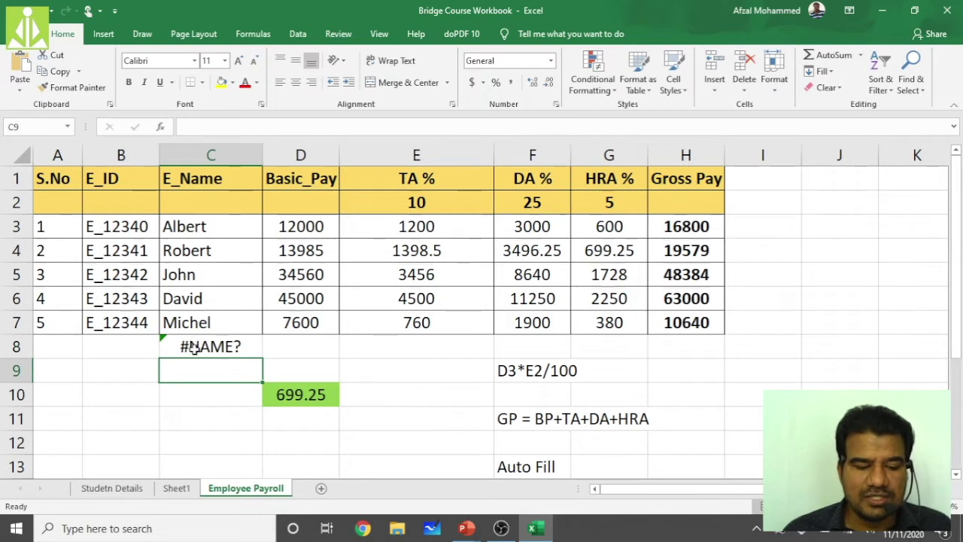
{"action": "left_click", "coordinate": [194, 351]}
{"action": "left_click", "coordinate": [226, 128]}
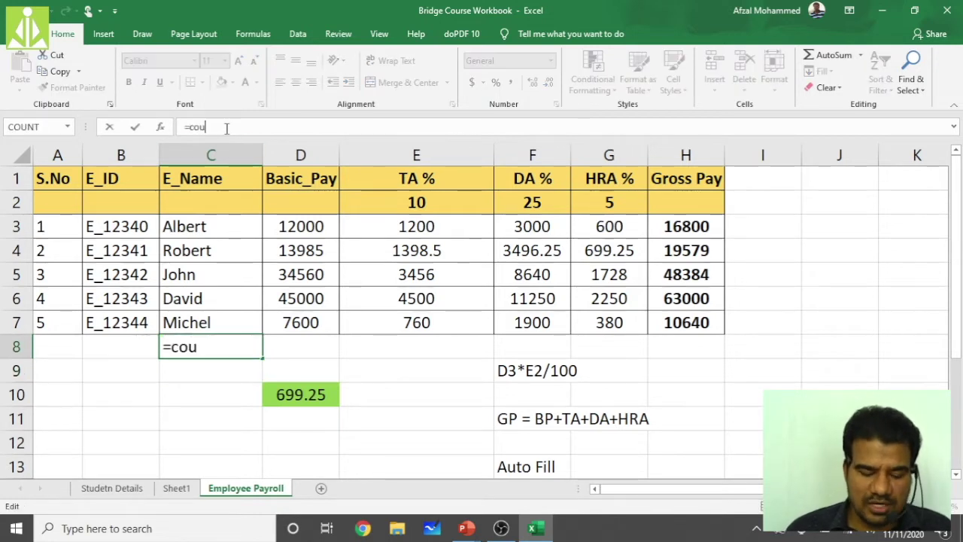
{"action": "type", "text": "nt"}
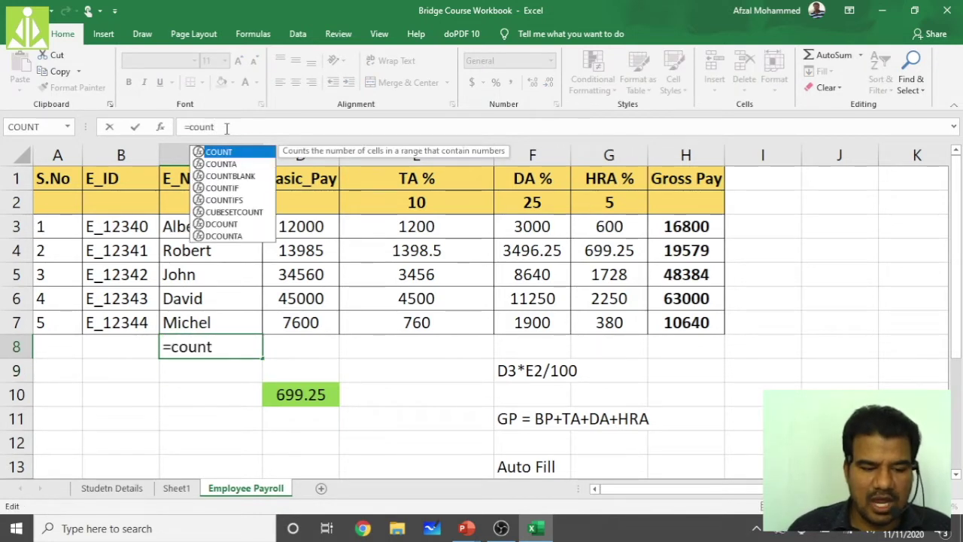
{"action": "type", "text": "("}
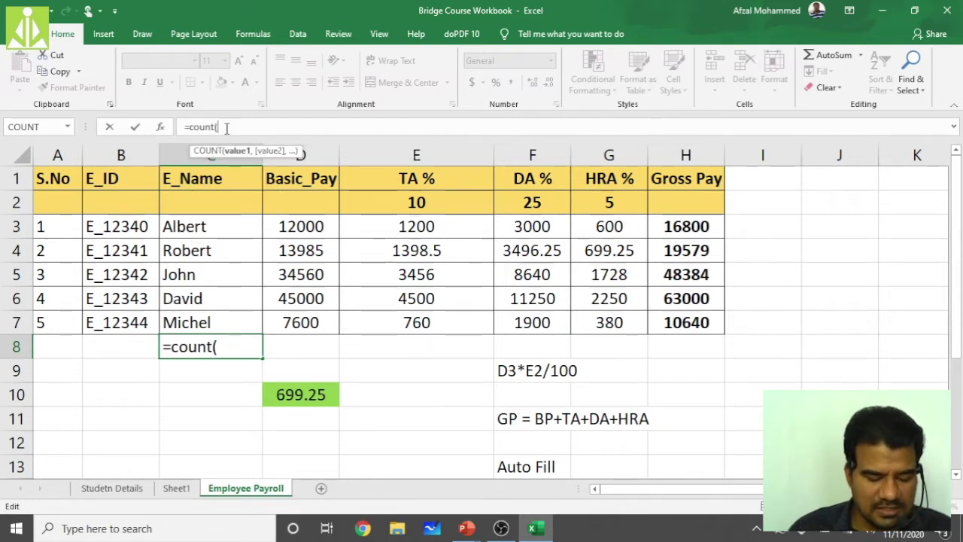
{"action": "type", "text": "c3:"}
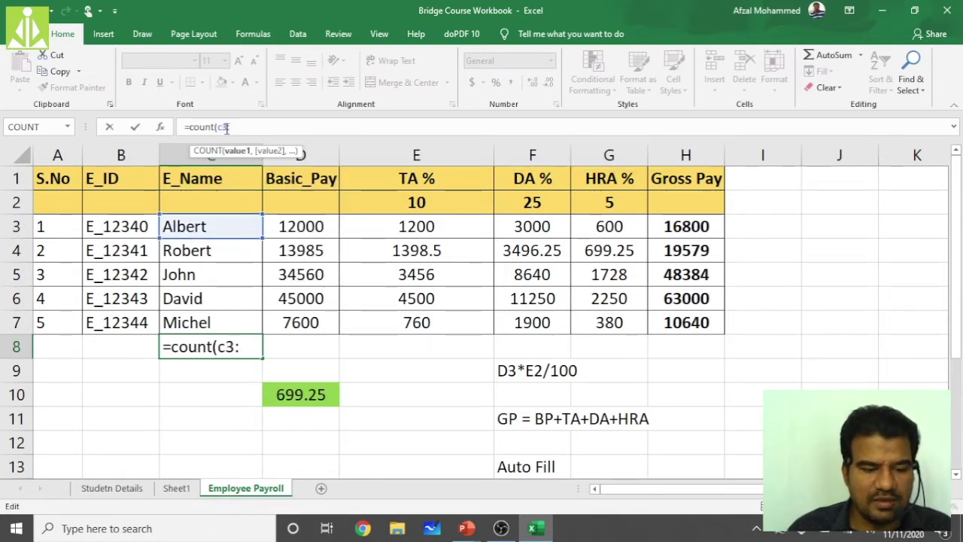
{"action": "type", "text": "C"}
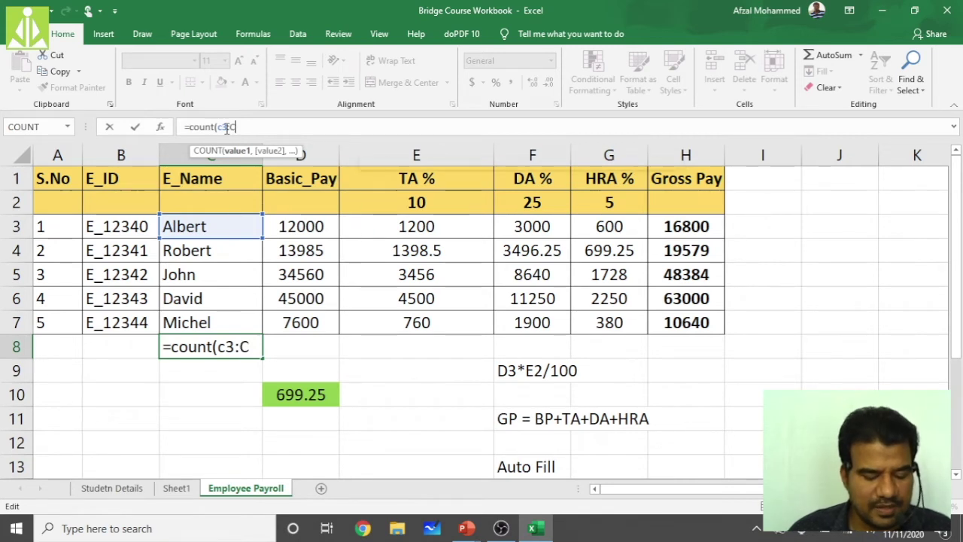
{"action": "type", "text": "7"}
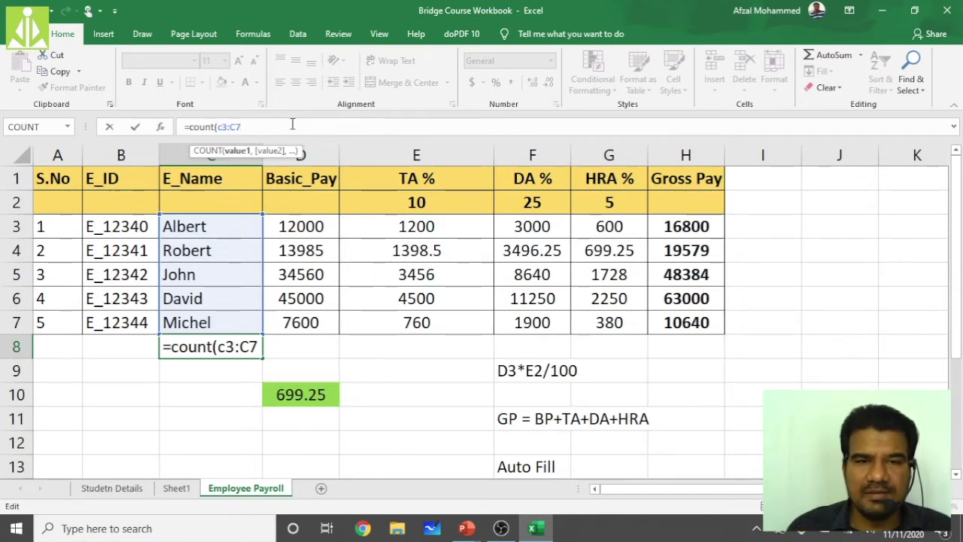
{"action": "type", "text": ")"}
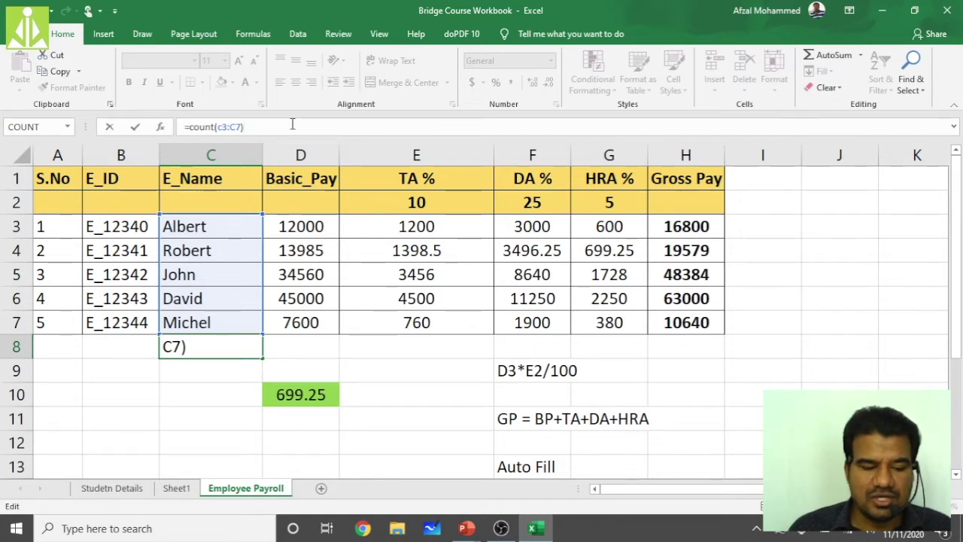
{"action": "key", "text": "Return"}
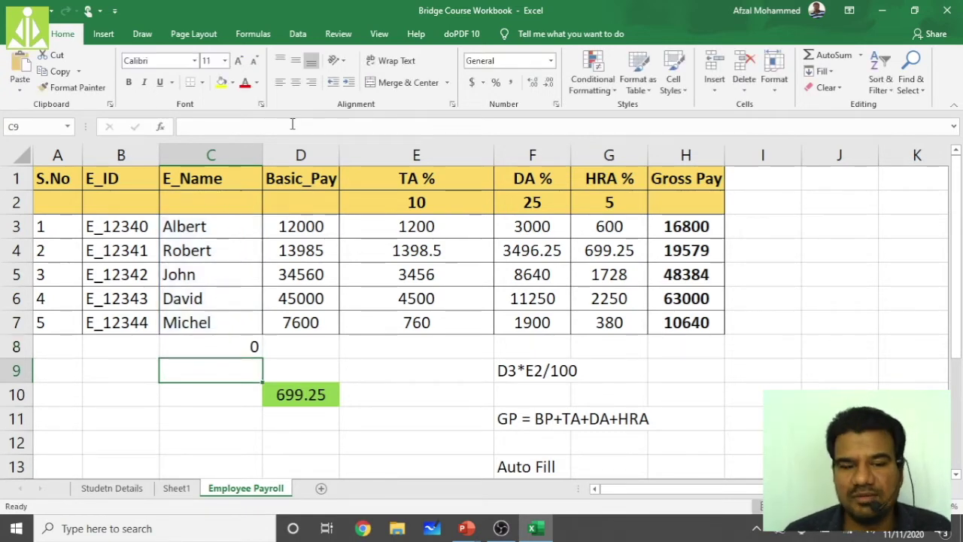
{"action": "left_click", "coordinate": [218, 222]}
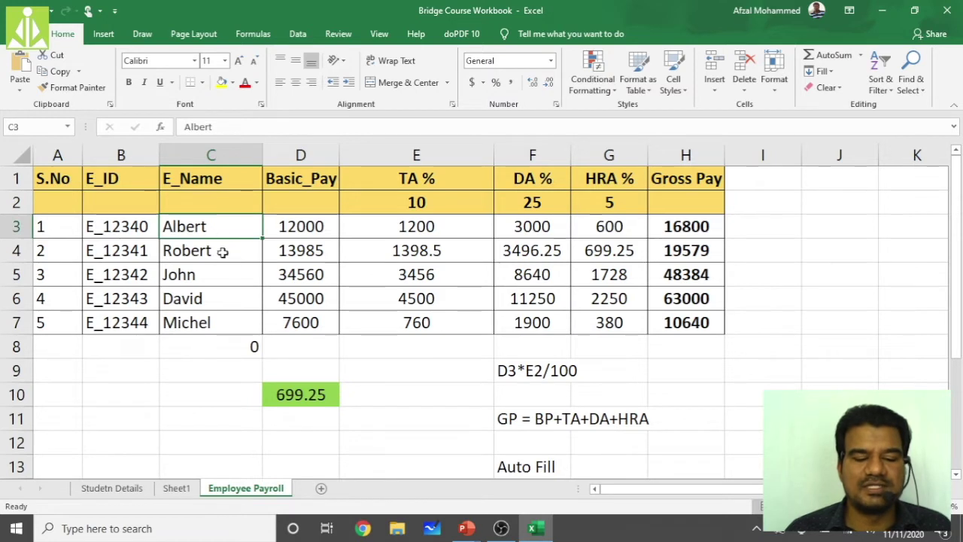
Review the names in column C and the first Basic_Pay value, 12000
{"action": "left_click", "coordinate": [221, 251]}
{"action": "left_click", "coordinate": [222, 275]}
{"action": "left_click", "coordinate": [222, 297]}
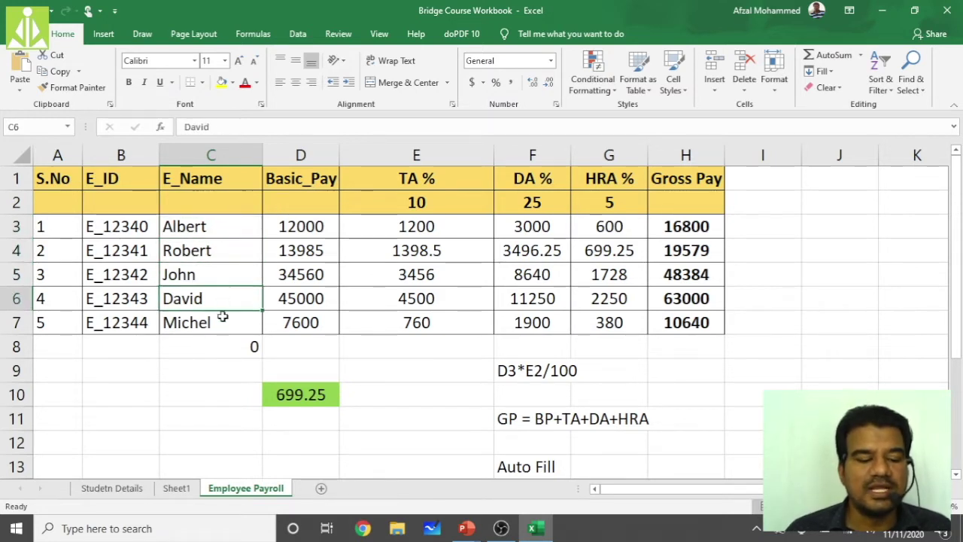
{"action": "left_click", "coordinate": [222, 315]}
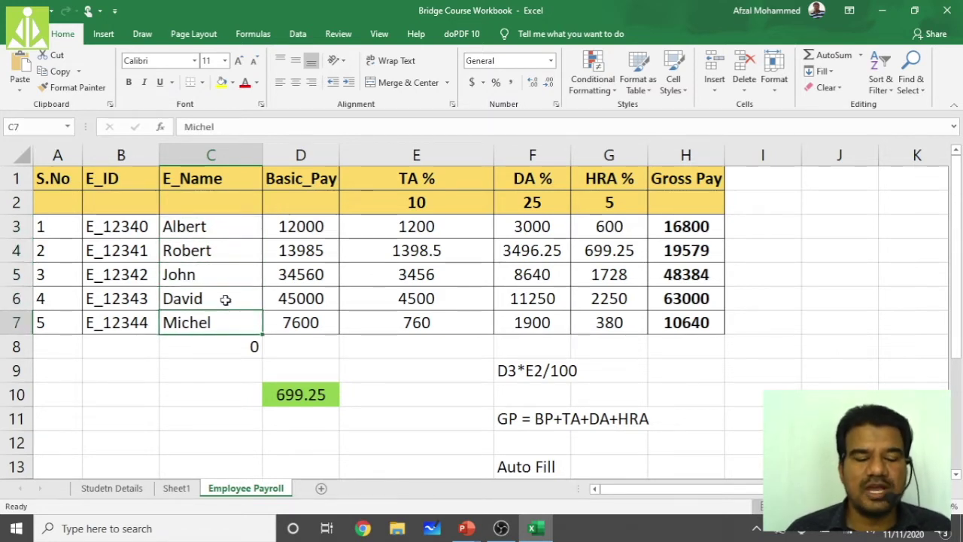
{"action": "left_click", "coordinate": [319, 225]}
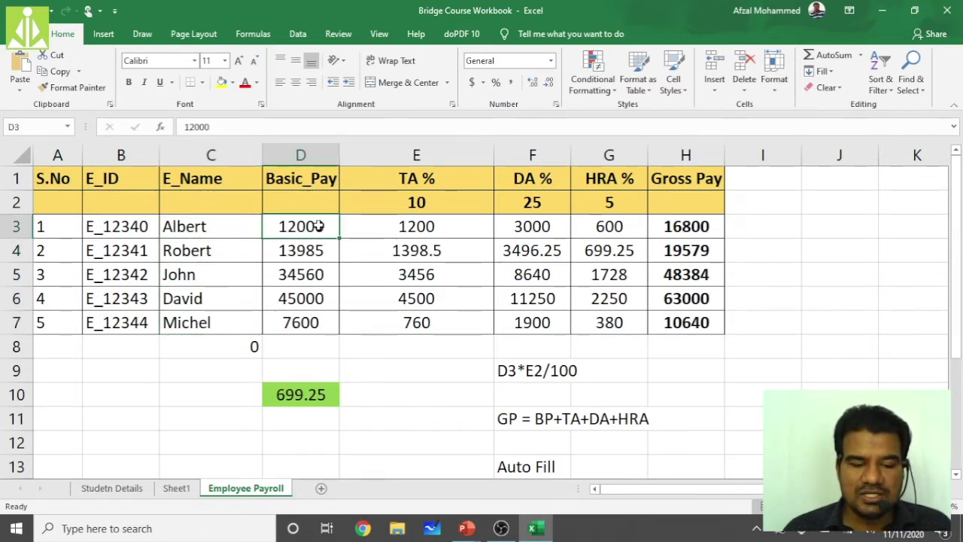
Enter =COUNT(D3:D7) in D8 so it returns 5 for the salaries
{"action": "left_click", "coordinate": [319, 344]}
{"action": "type", "text": "="}
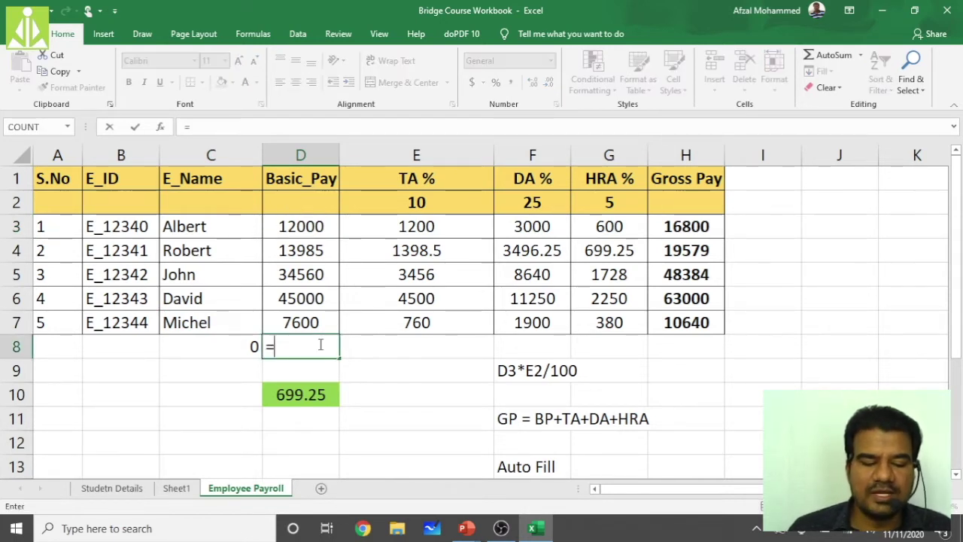
{"action": "type", "text": "count"}
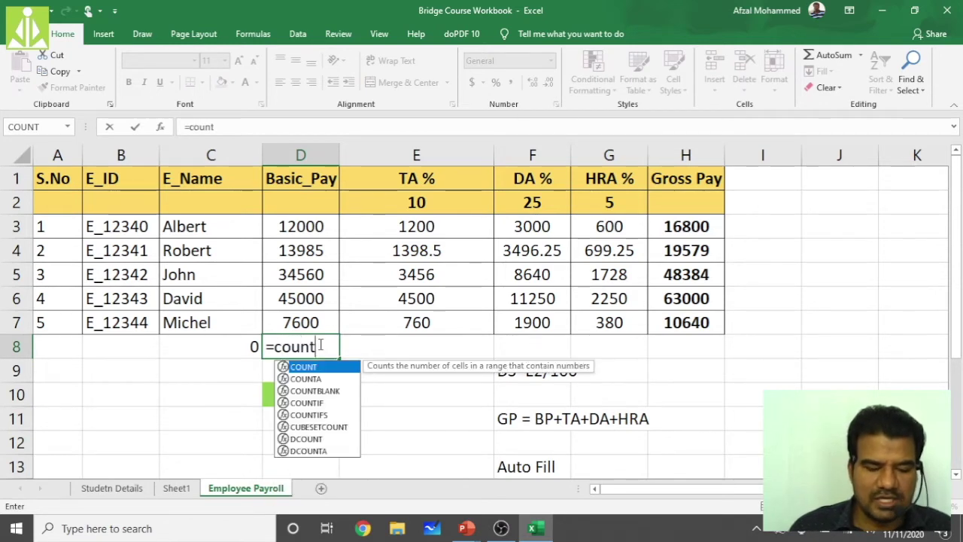
{"action": "type", "text": "("}
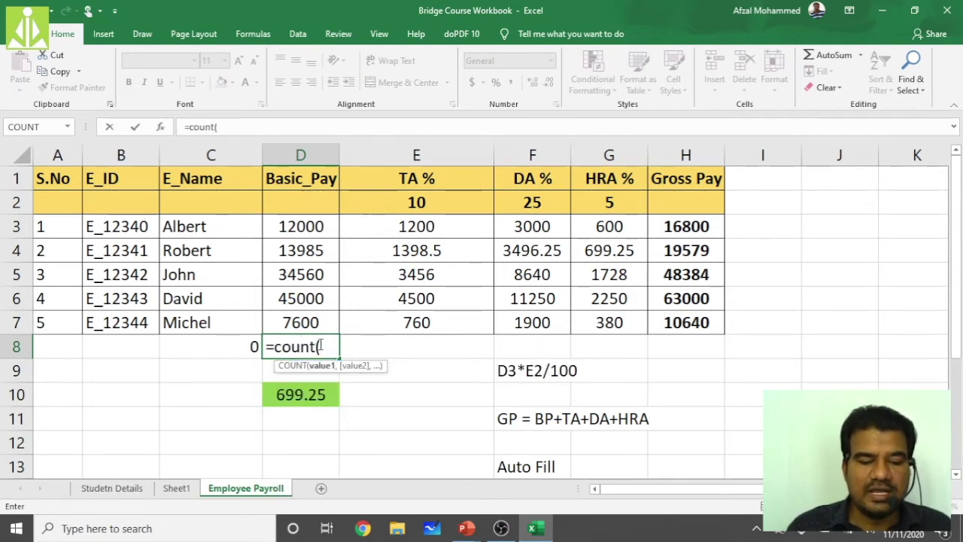
{"action": "left_click", "coordinate": [302, 230]}
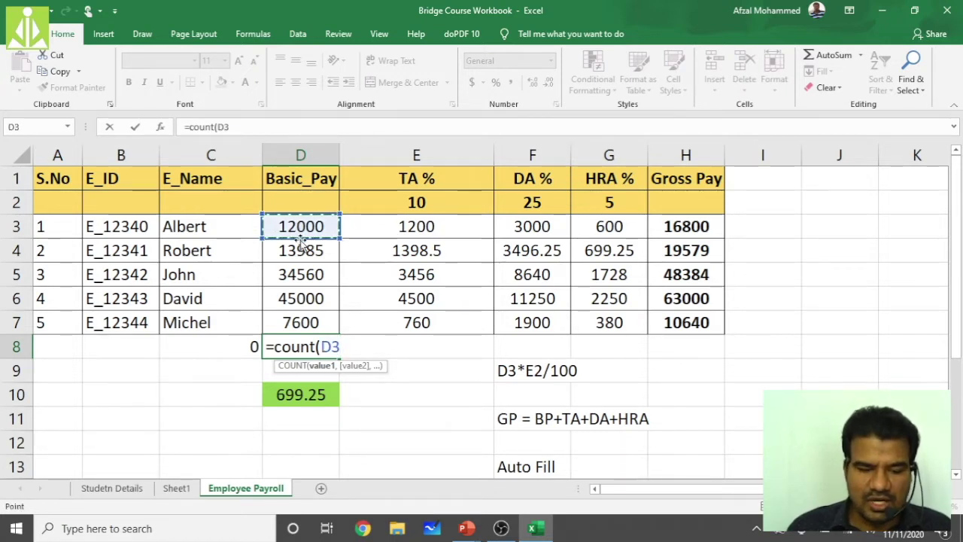
{"action": "key", "text": "F8"}
{"action": "left_click", "coordinate": [311, 322]}
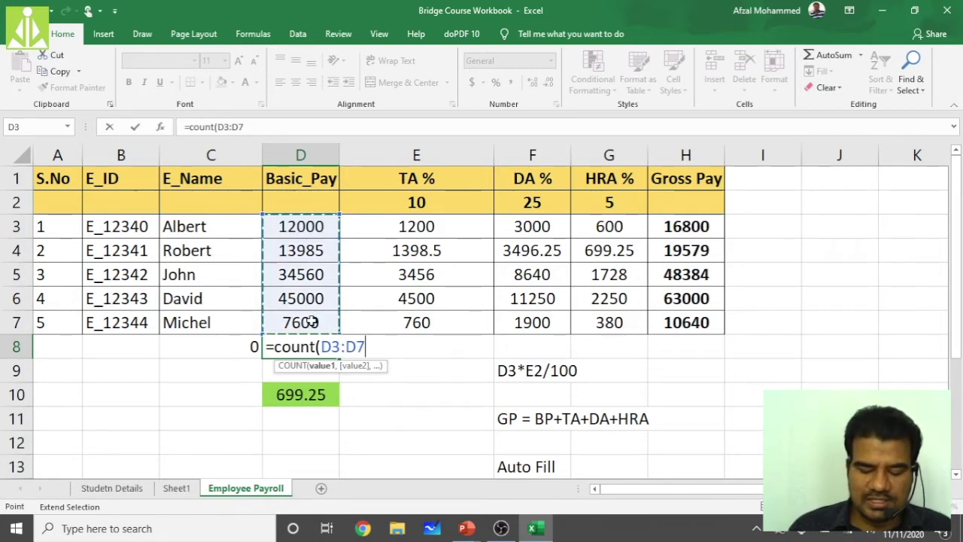
{"action": "type", "text": ")"}
{"action": "key", "text": "Return"}
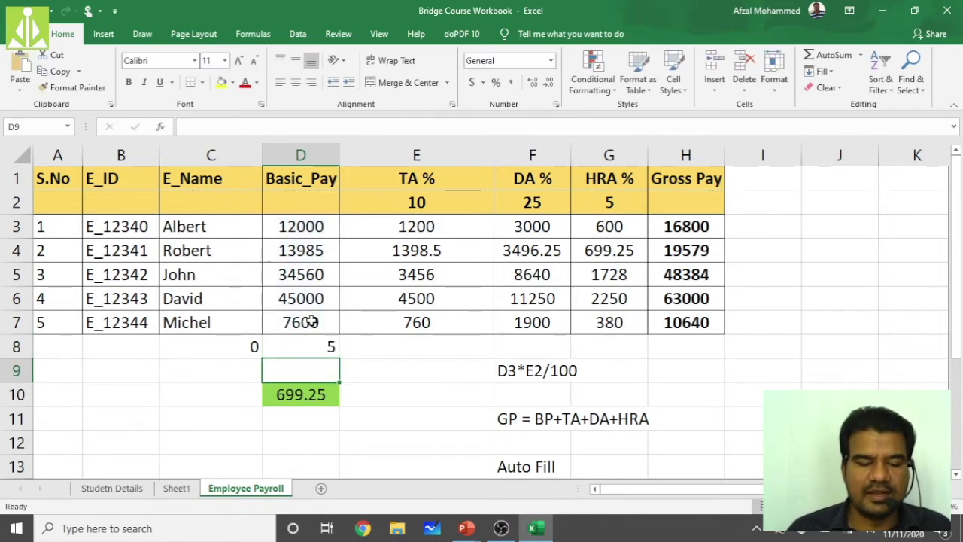
{"action": "left_click", "coordinate": [315, 225]}
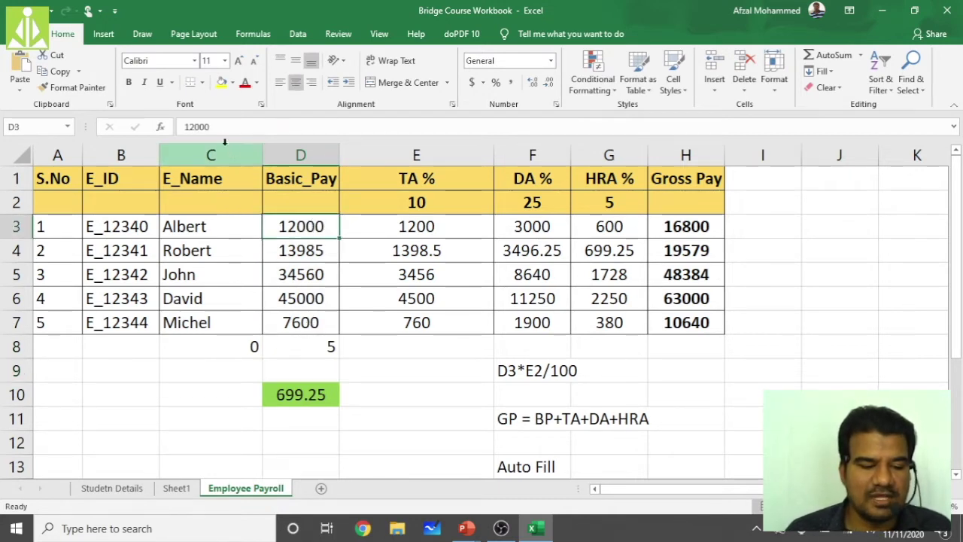
Shade the 12000 cell D3 and the 7600 cell D7 yellow
{"action": "left_click", "coordinate": [221, 85]}
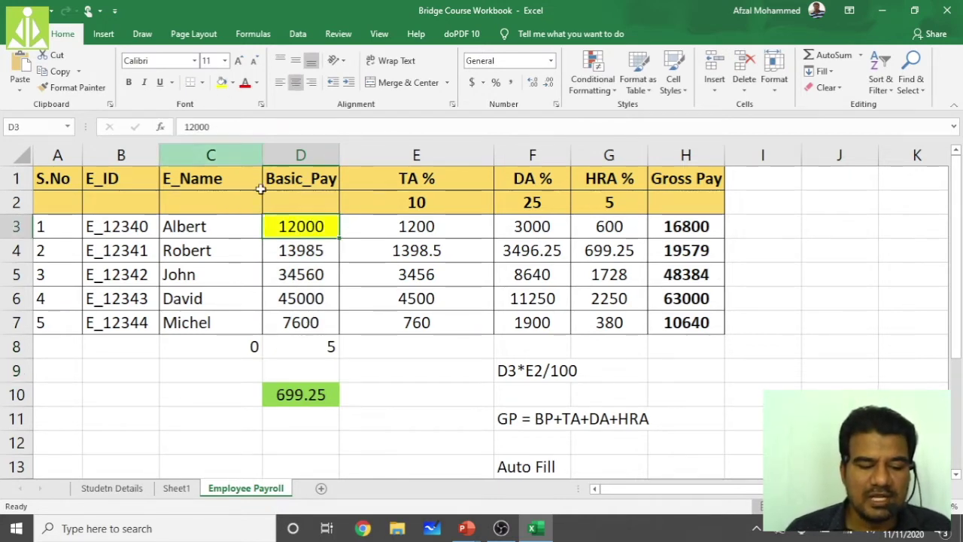
{"action": "left_click", "coordinate": [301, 322]}
{"action": "left_click", "coordinate": [222, 83]}
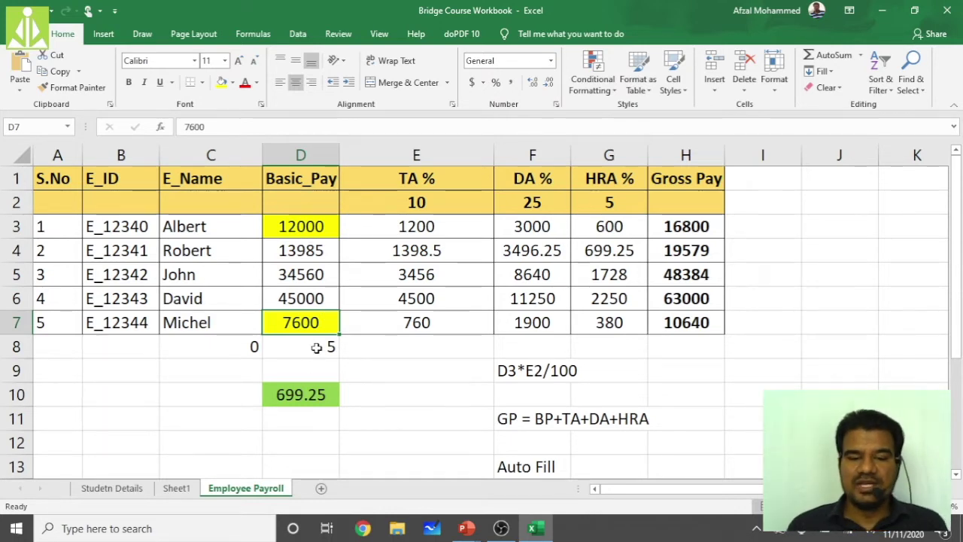
{"action": "scroll", "coordinate": [271, 282], "scroll_direction": "down", "scroll_amount": 3}
{"action": "scroll", "coordinate": [270, 286], "scroll_direction": "up", "scroll_amount": 3}
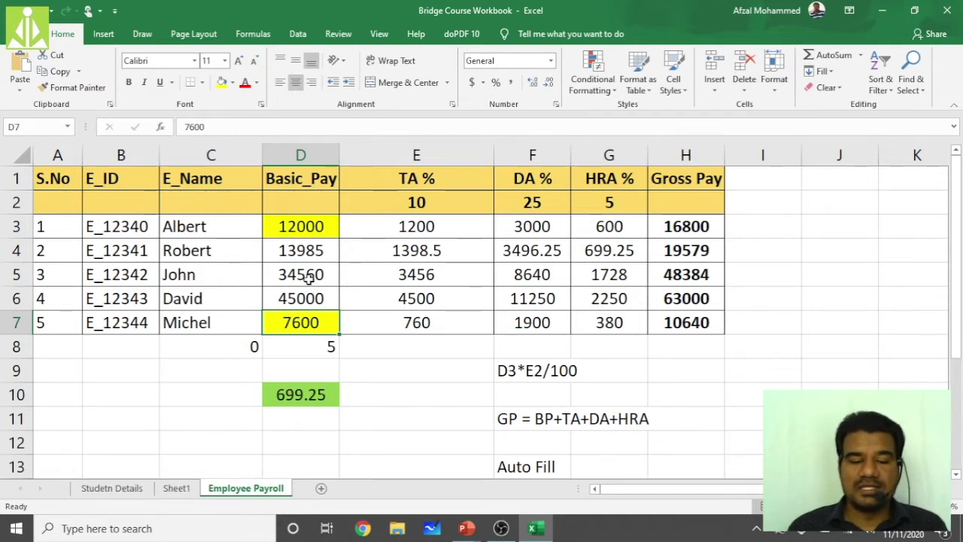
Clear D5 and D4 to watch D8's count drop, then undo both deletions
{"action": "left_click", "coordinate": [308, 275]}
{"action": "key", "text": "Delete"}
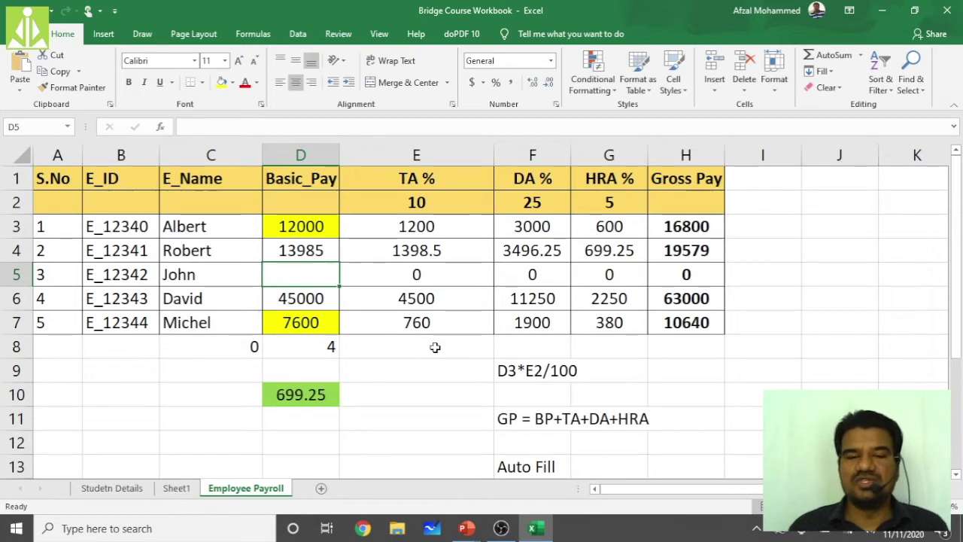
{"action": "left_click", "coordinate": [319, 348]}
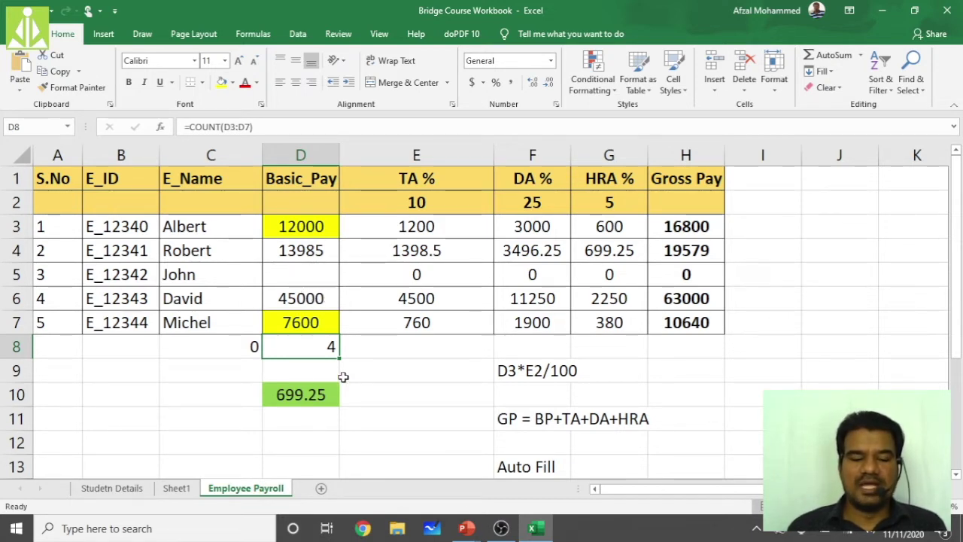
{"action": "left_click", "coordinate": [298, 254]}
{"action": "key", "text": "Delete"}
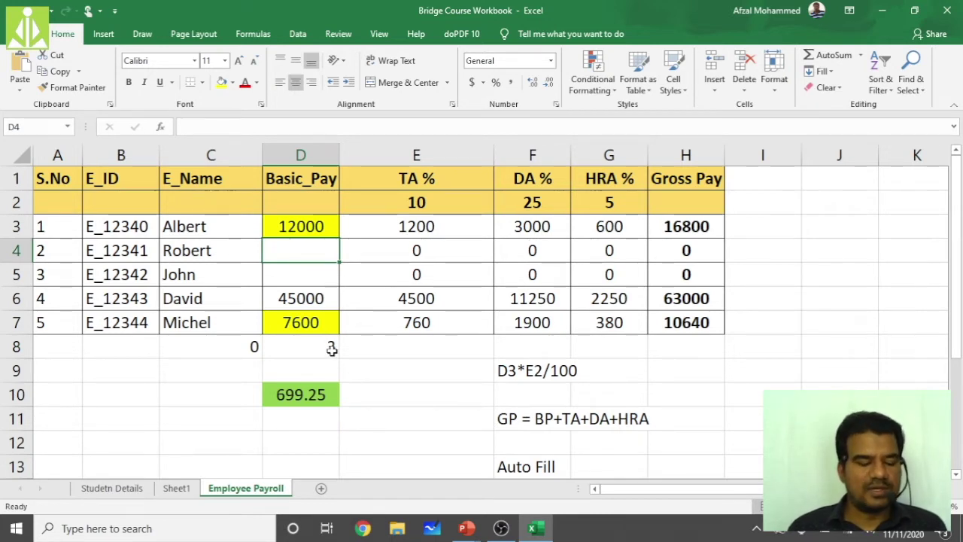
{"action": "key", "text": "ctrl+z"}
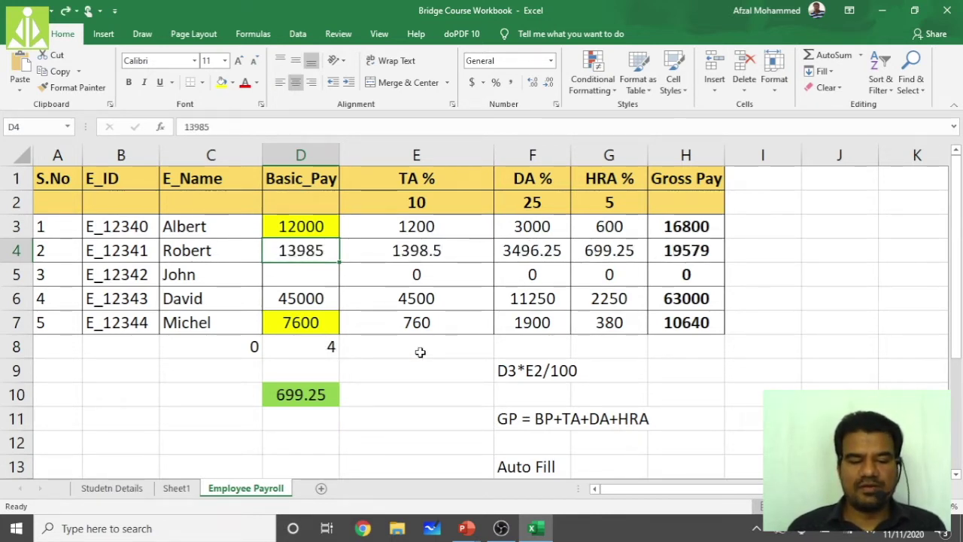
{"action": "key", "text": "ctrl+z"}
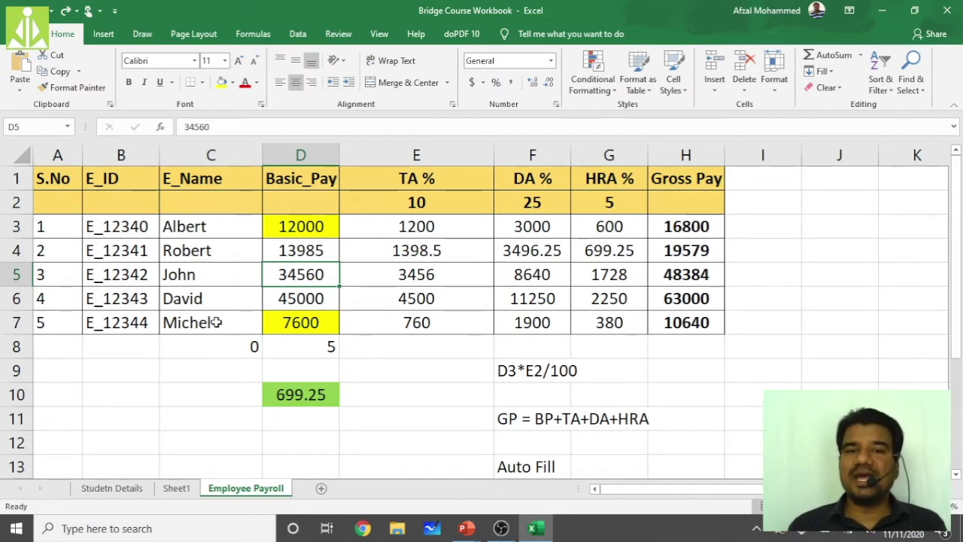
Replace the name in C5 with 123, left-align it, and confirm C8 now counts 1
{"action": "left_click", "coordinate": [181, 276]}
{"action": "type", "text": "123"}
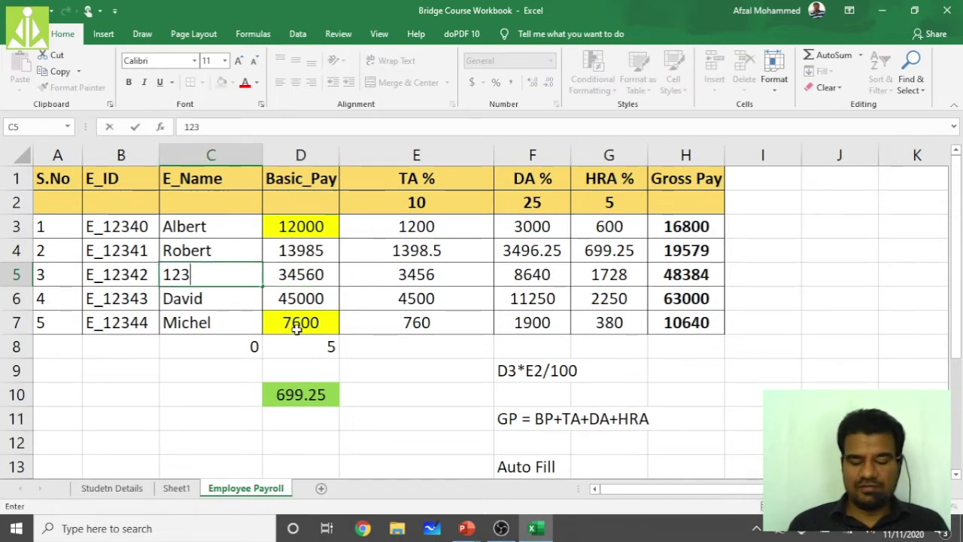
{"action": "key", "text": "Return"}
{"action": "left_click", "coordinate": [236, 273]}
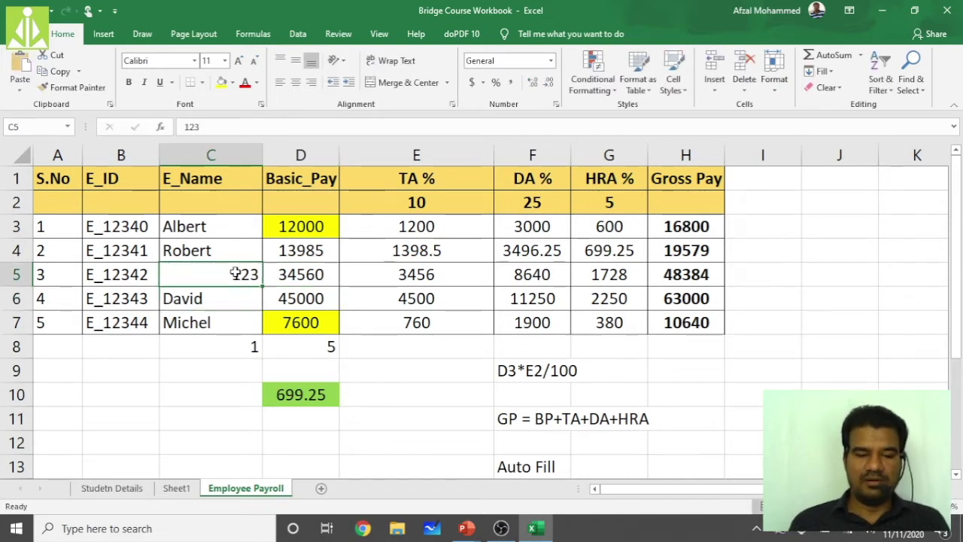
{"action": "left_click", "coordinate": [281, 84]}
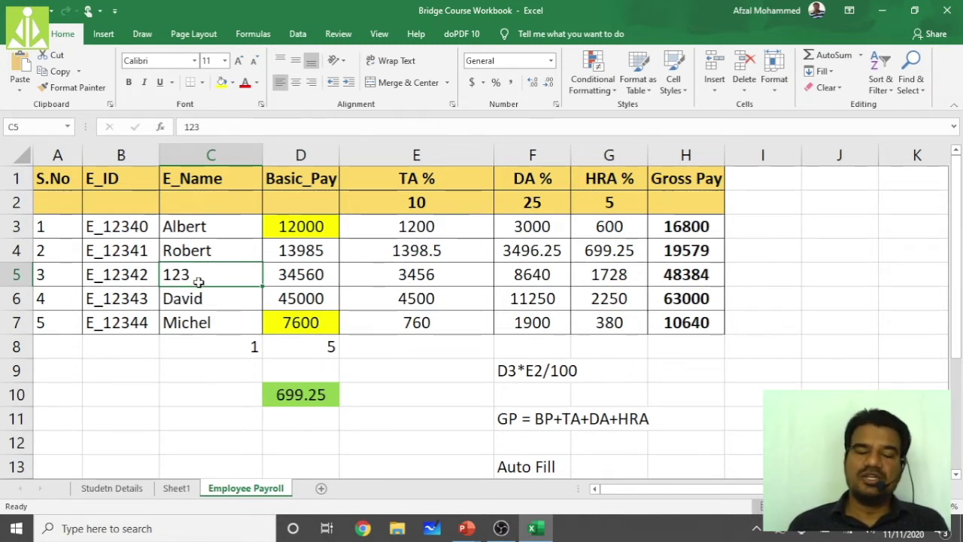
{"action": "left_click", "coordinate": [199, 347]}
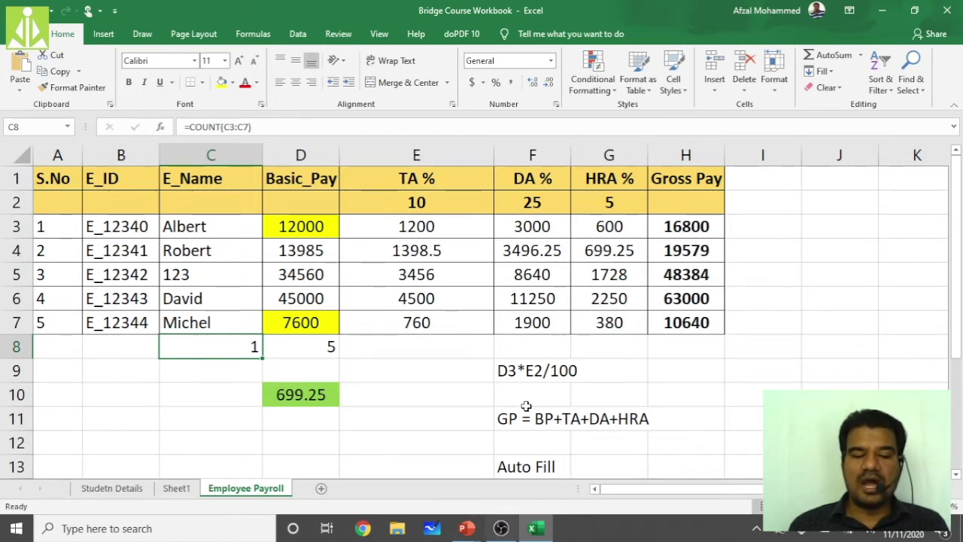
{"action": "left_click", "coordinate": [398, 444]}
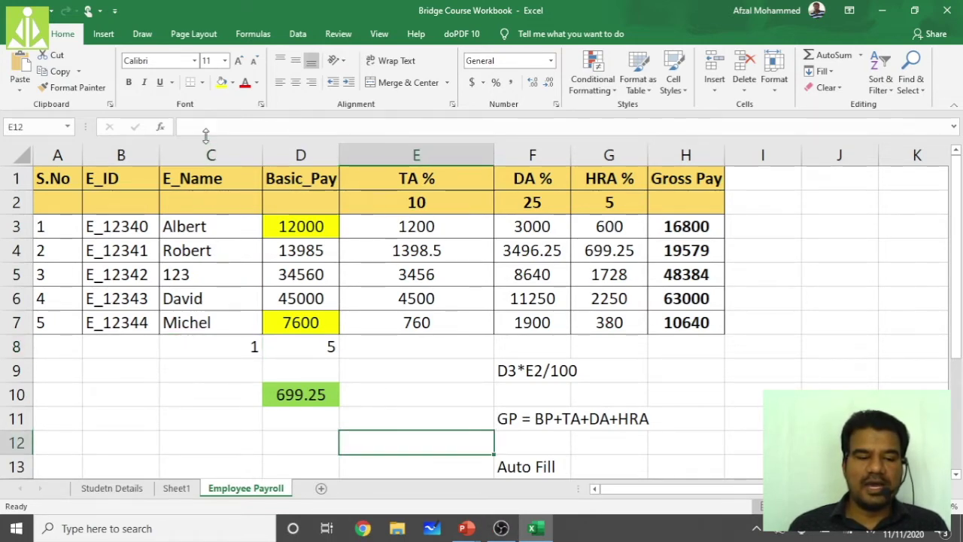
Search Insert Function for countA to see COUNTA and DCOUNTA, then cancel leaving E12 empty
{"action": "left_click", "coordinate": [160, 128]}
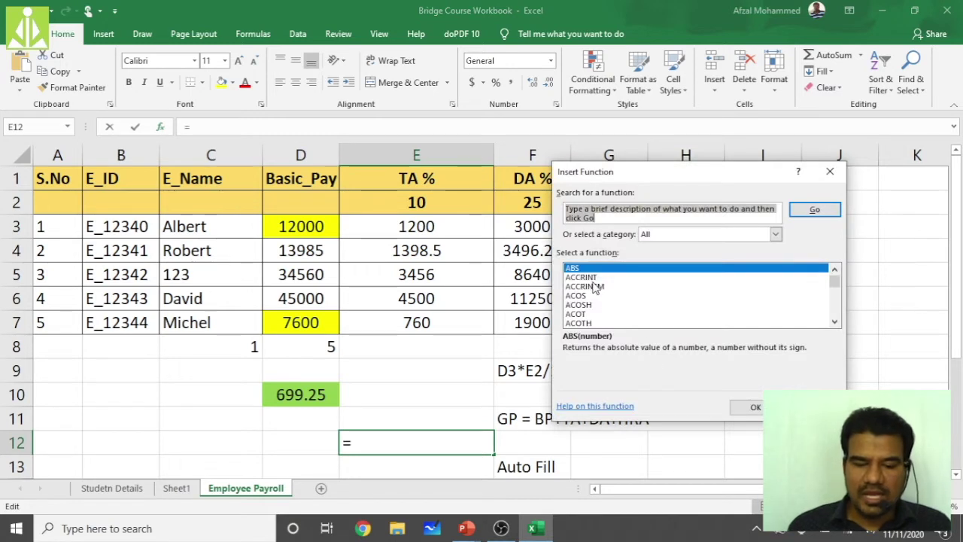
{"action": "type", "text": "countA"}
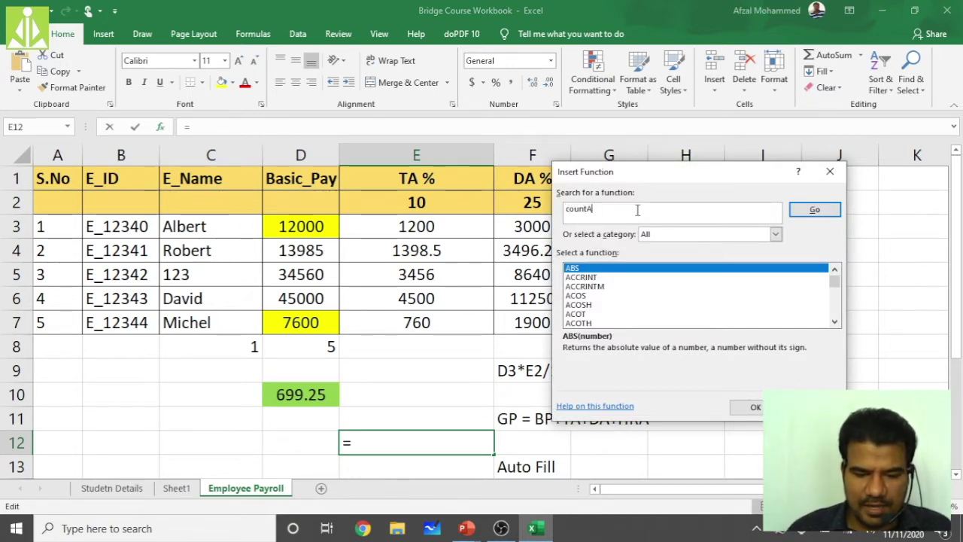
{"action": "key", "text": "Return"}
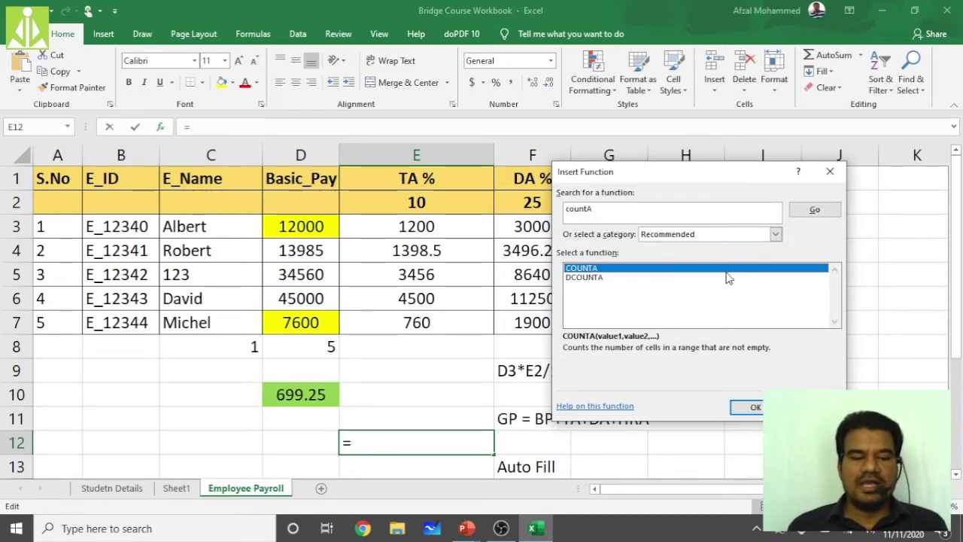
{"action": "key", "text": "Escape"}
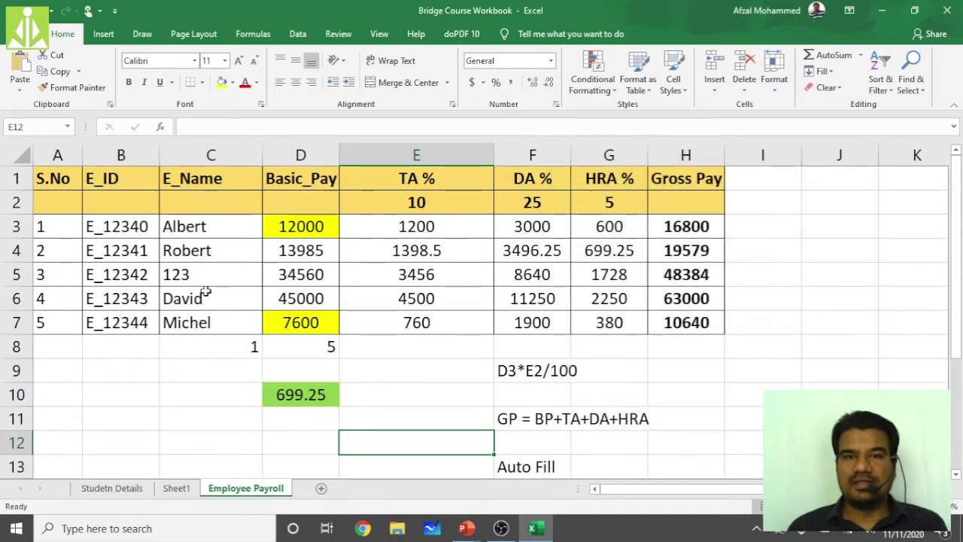
Change C8's formula to =COUNTA(C3:C7) so all five names count, showing 5
{"action": "left_click_drag", "start_coordinate": [194, 227], "coordinate": [194, 319]}
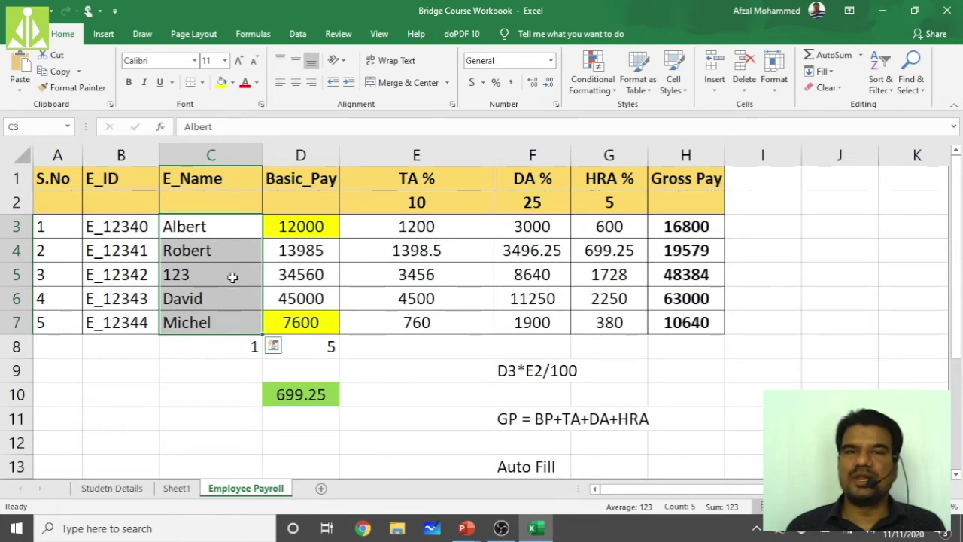
{"action": "left_click", "coordinate": [244, 348]}
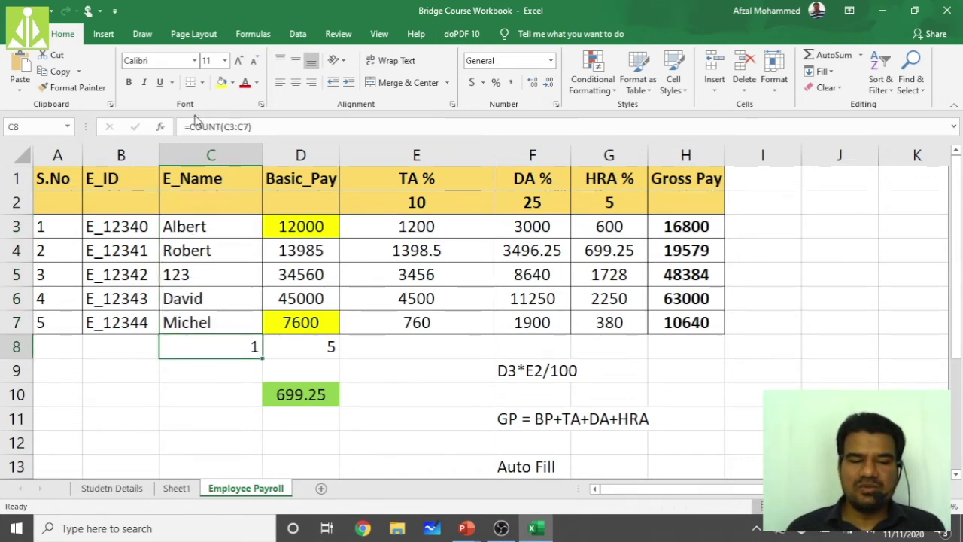
{"action": "left_click", "coordinate": [219, 127]}
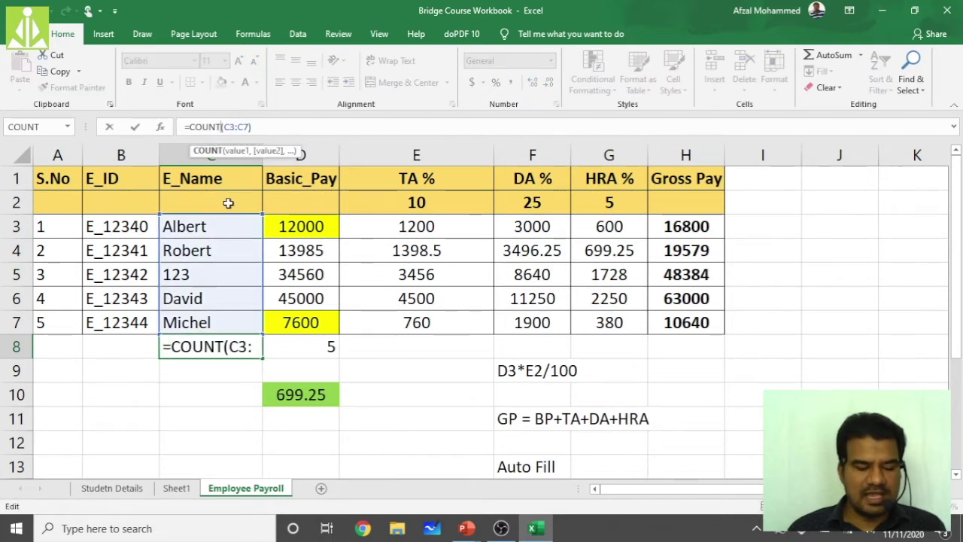
{"action": "type", "text": "A"}
{"action": "key", "text": "Return"}
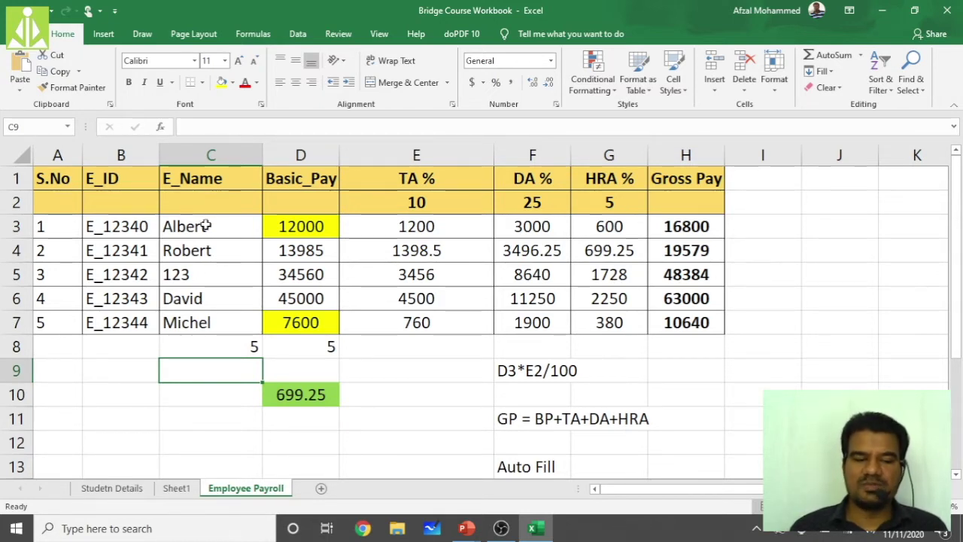
Check the count over C3:C7, then delete the name in C4 so C8 shows 4
{"action": "left_click", "coordinate": [205, 226]}
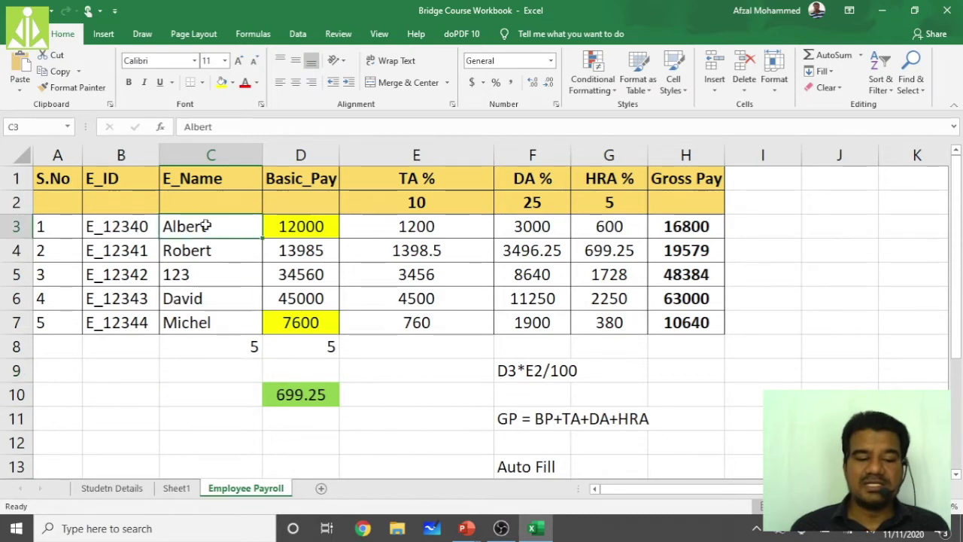
{"action": "left_click", "coordinate": [199, 322]}
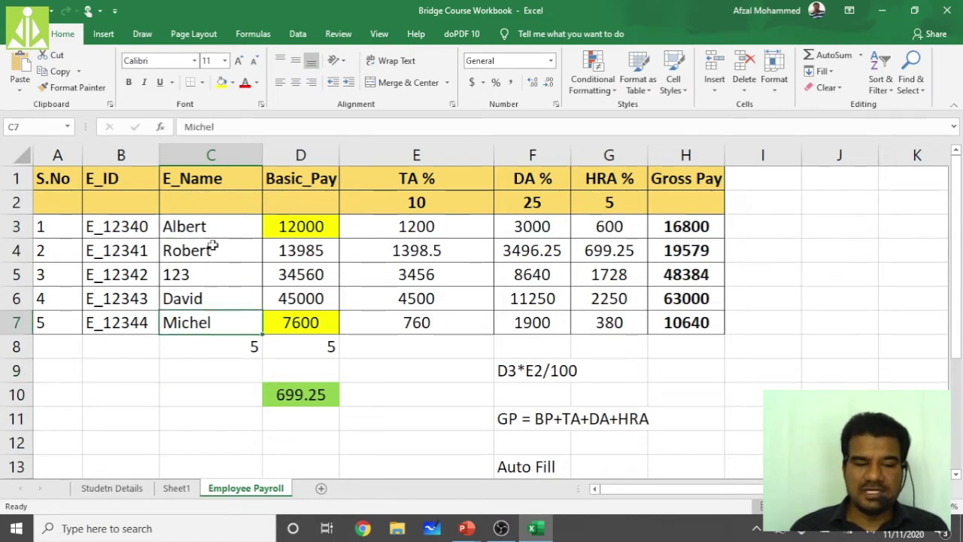
{"action": "left_click", "coordinate": [240, 343]}
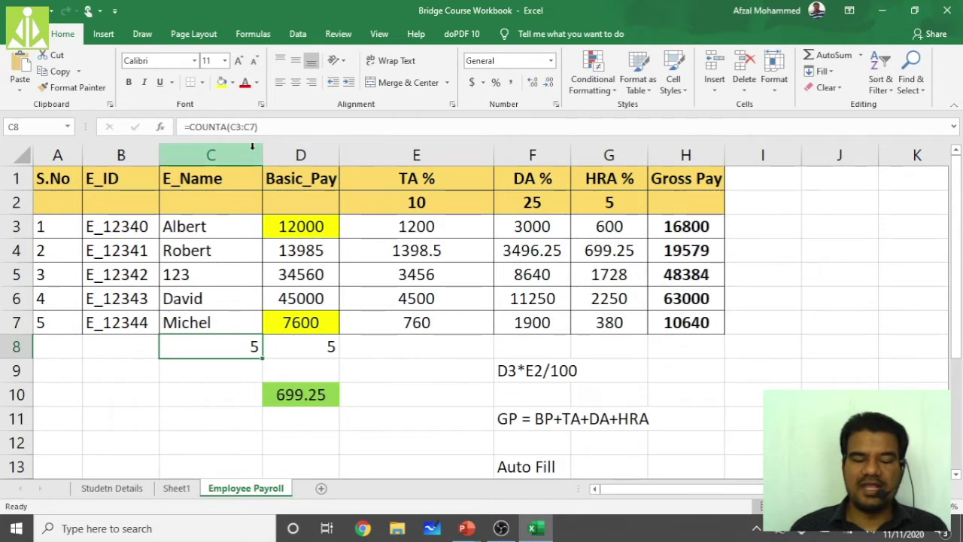
{"action": "left_click_drag", "start_coordinate": [214, 232], "coordinate": [211, 320]}
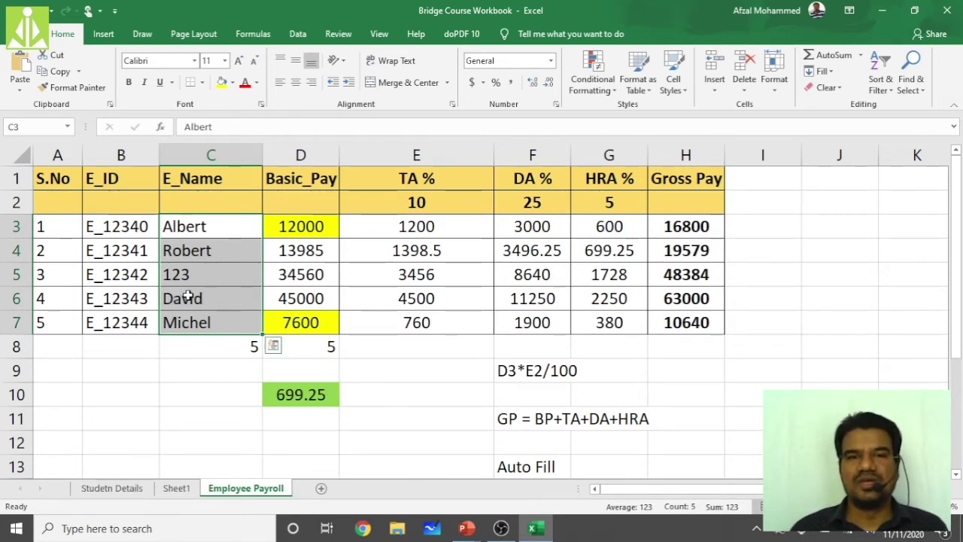
{"action": "left_click", "coordinate": [209, 342]}
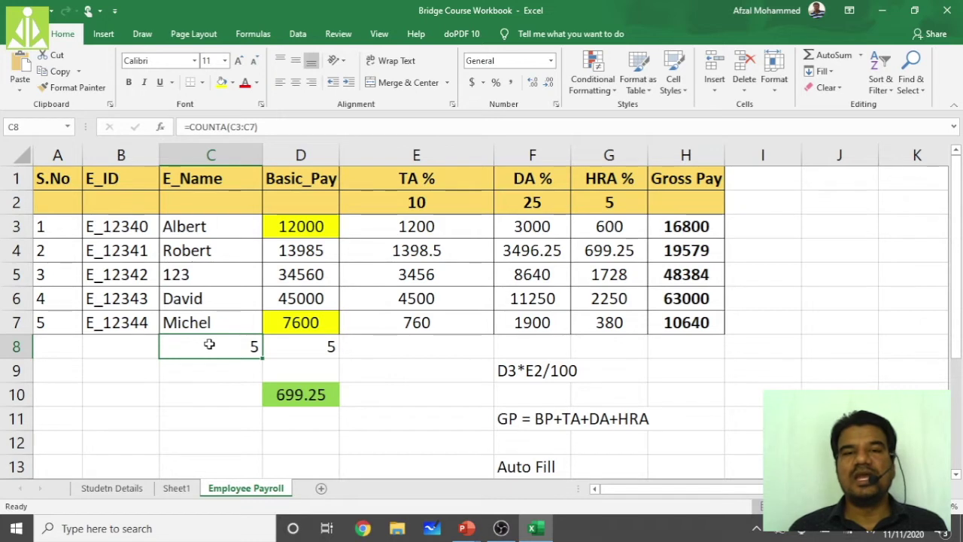
{"action": "left_click", "coordinate": [211, 254]}
{"action": "key", "text": "Delete"}
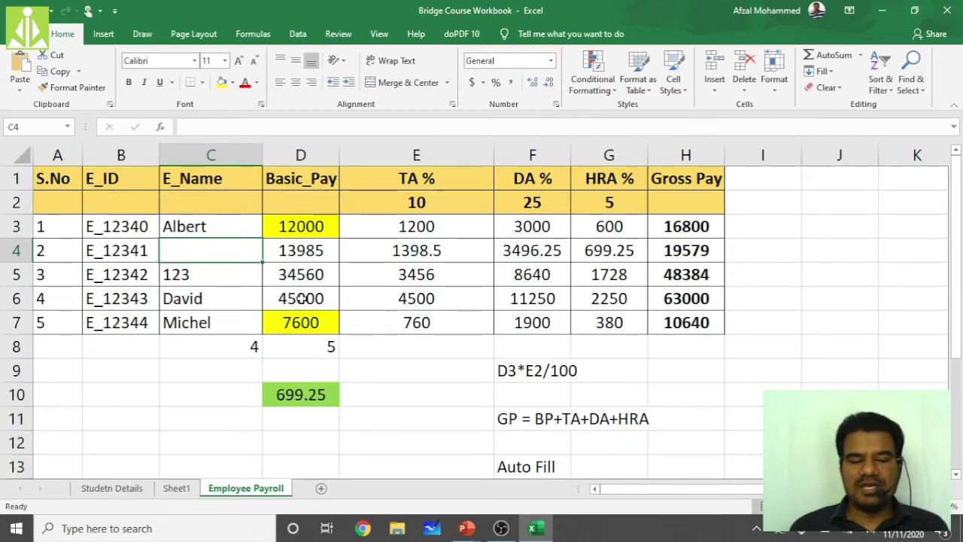
{"action": "left_click", "coordinate": [304, 234]}
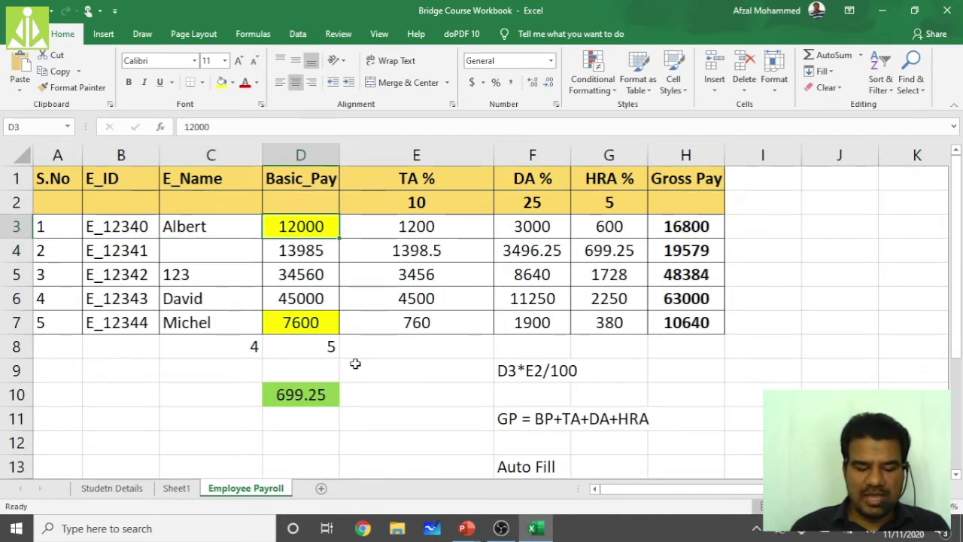
{"action": "type", "text": "abc"}
{"action": "key", "text": "Return"}
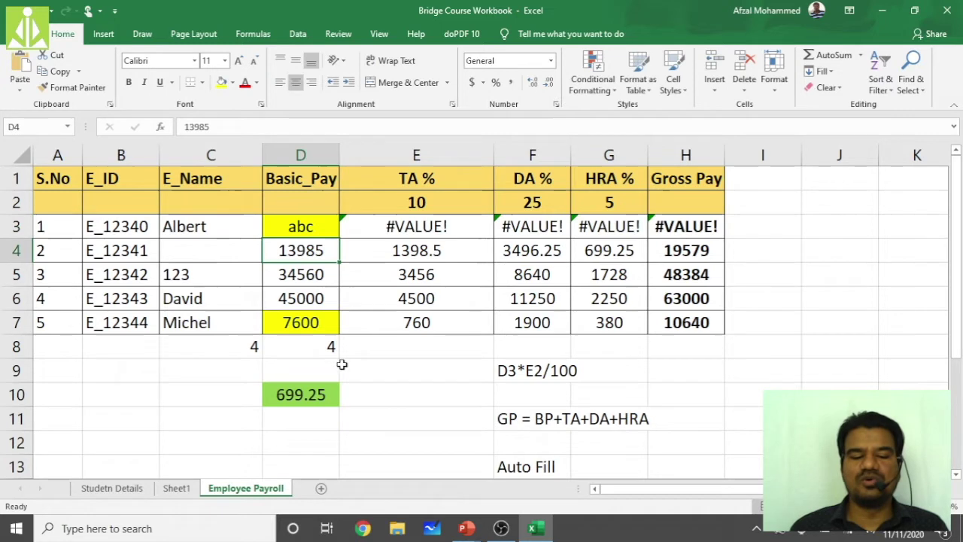
{"action": "left_click", "coordinate": [335, 355]}
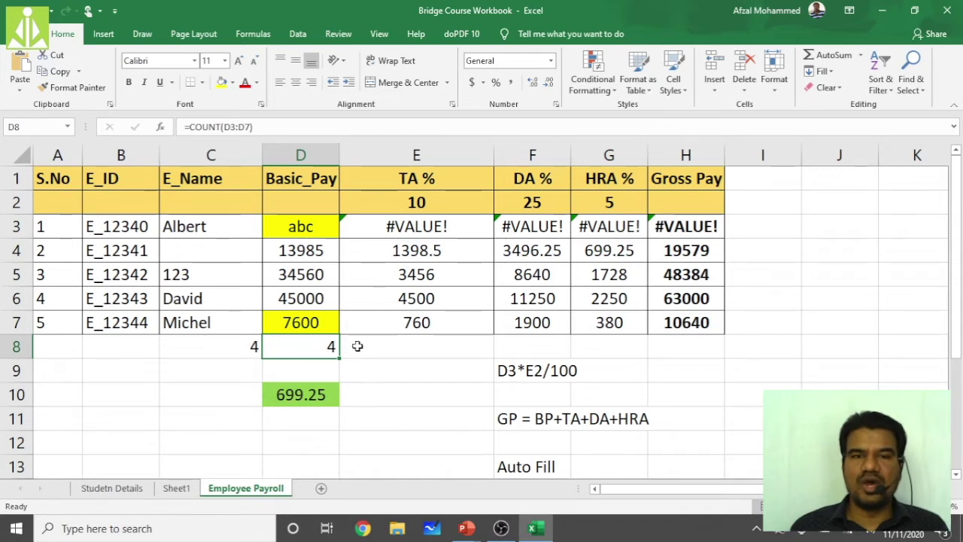
{"action": "left_click", "coordinate": [307, 228]}
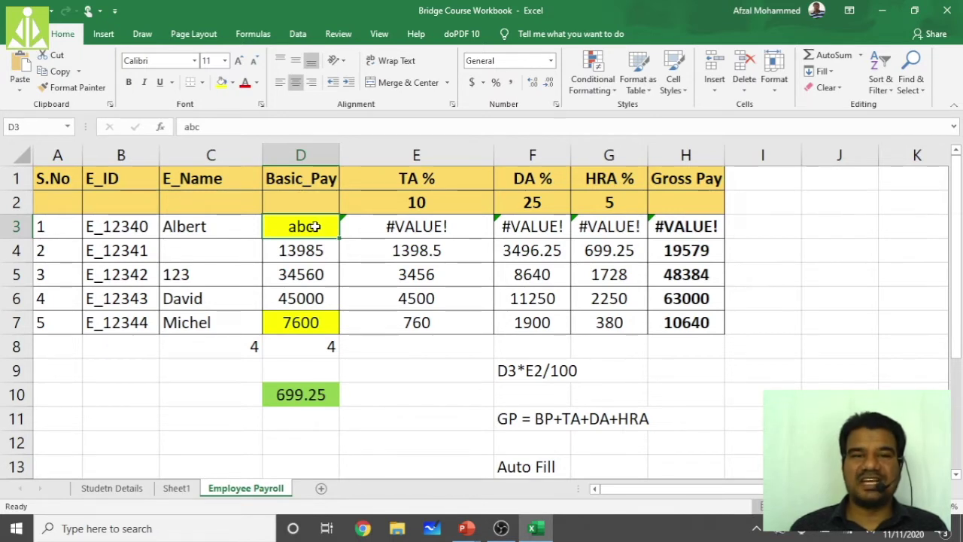
{"action": "left_click", "coordinate": [314, 251]}
{"action": "left_click", "coordinate": [313, 276]}
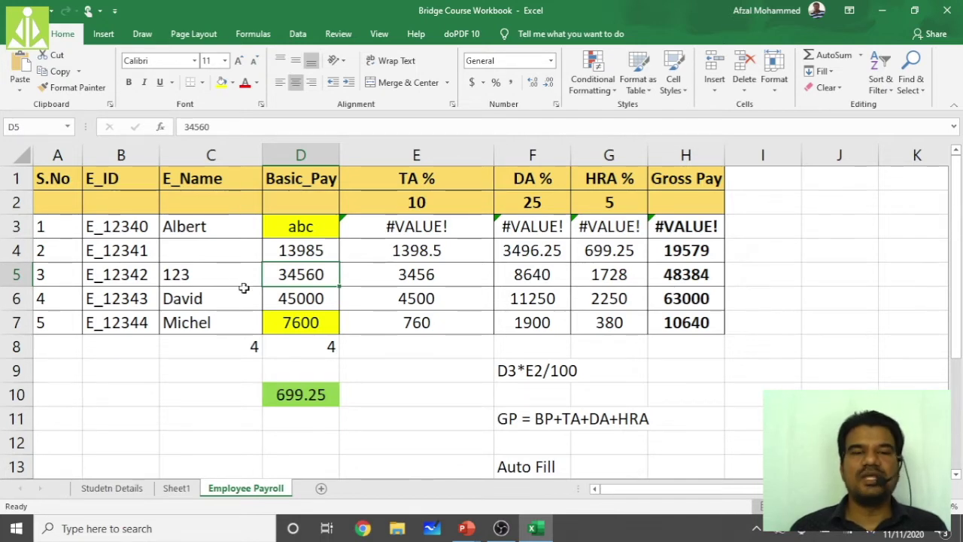
{"action": "left_click", "coordinate": [181, 275]}
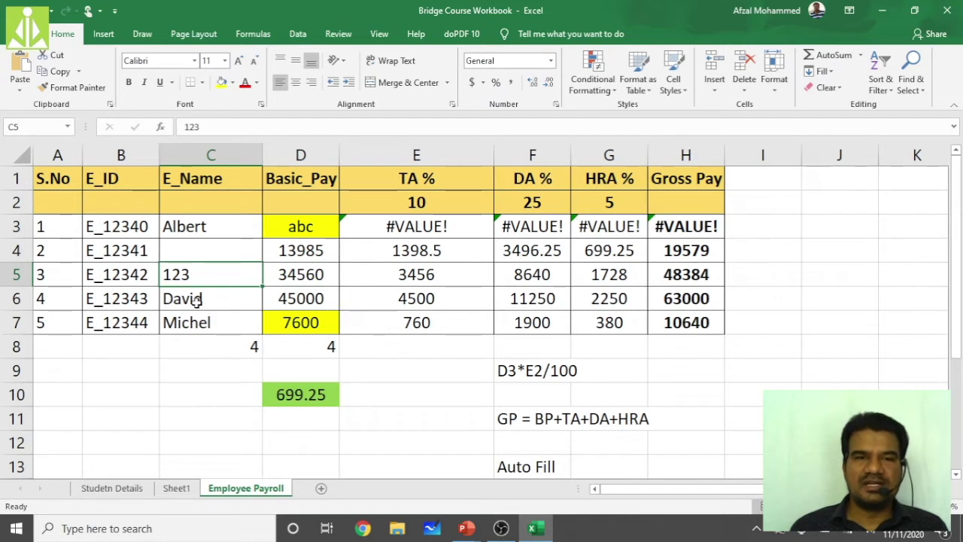
{"action": "left_click", "coordinate": [196, 299]}
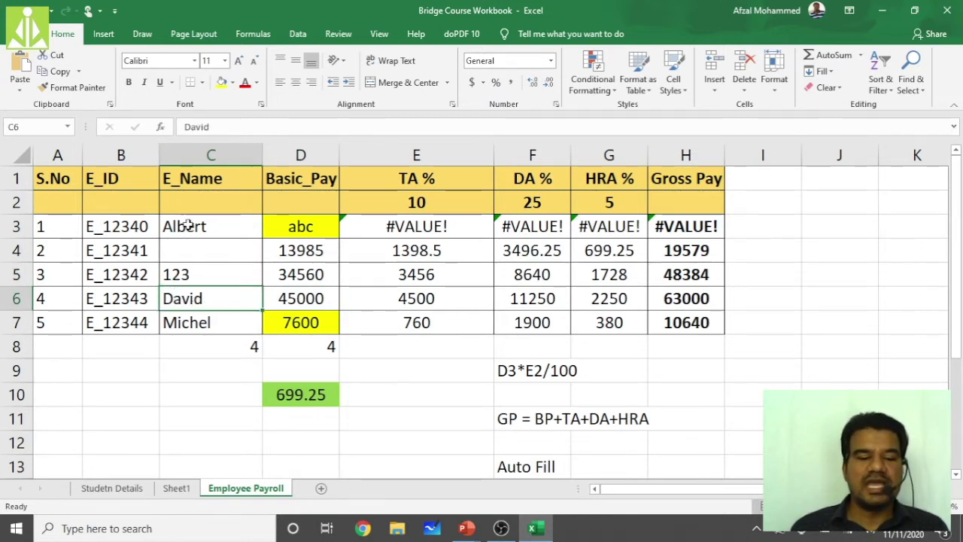
{"action": "left_click_drag", "start_coordinate": [185, 226], "coordinate": [188, 324]}
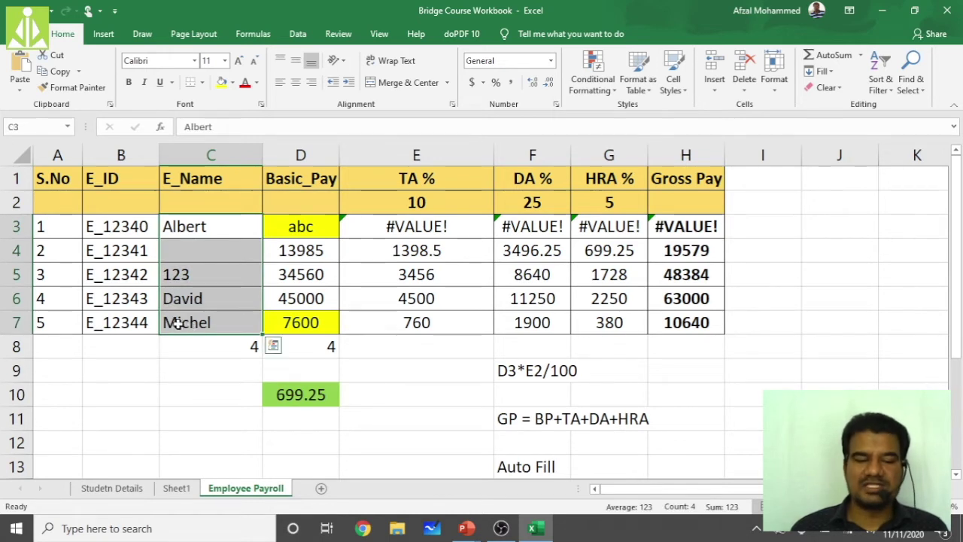
{"action": "left_click", "coordinate": [195, 253]}
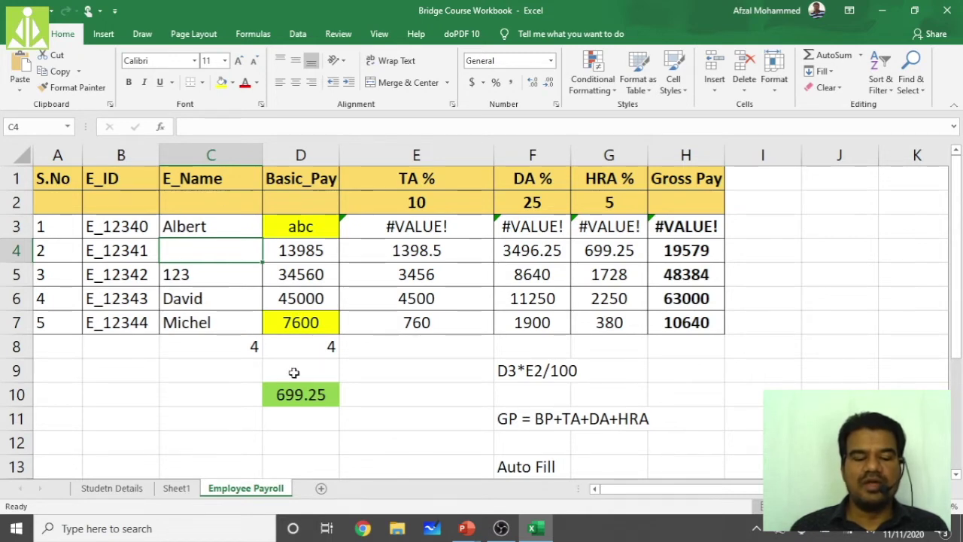
{"action": "left_click", "coordinate": [300, 226]}
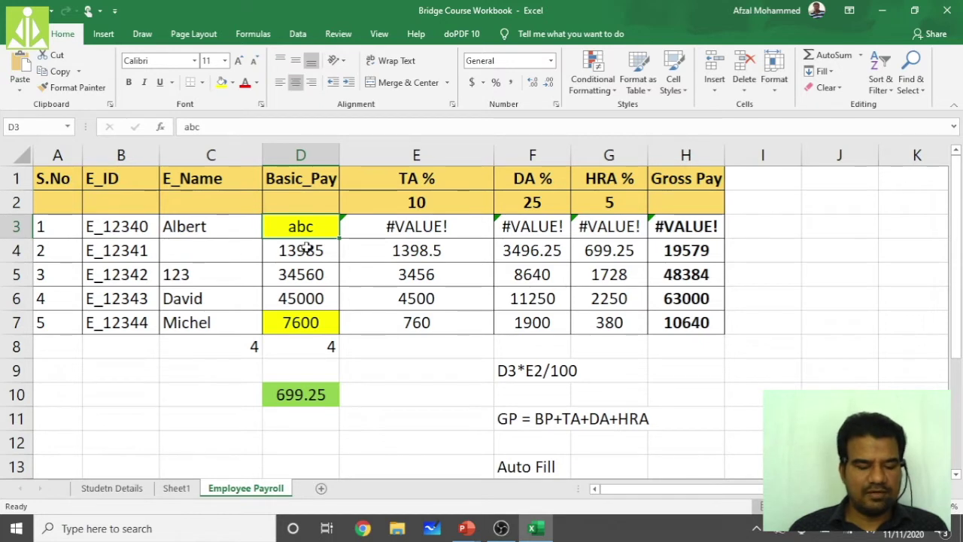
{"action": "type", "text": "12000"}
{"action": "key", "text": "Return"}
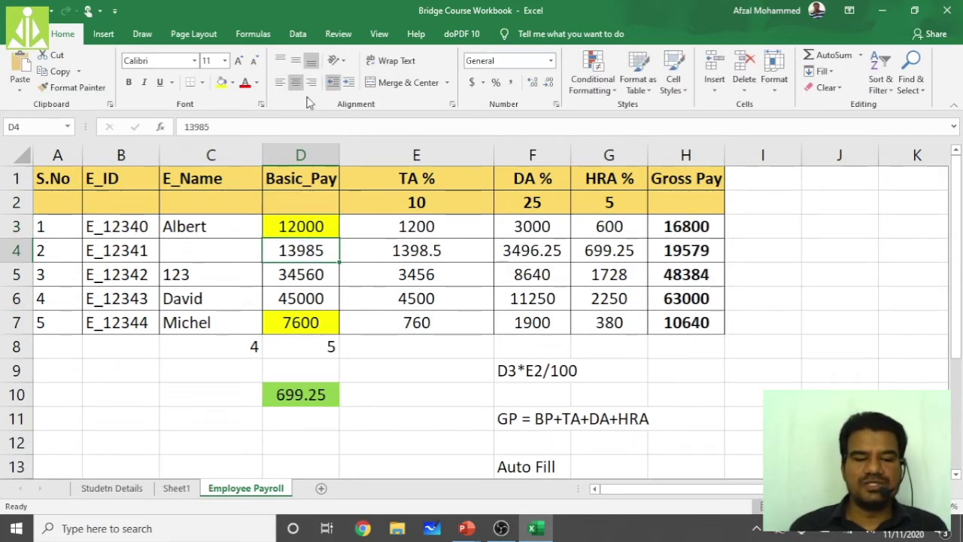
{"action": "left_click", "coordinate": [163, 128]}
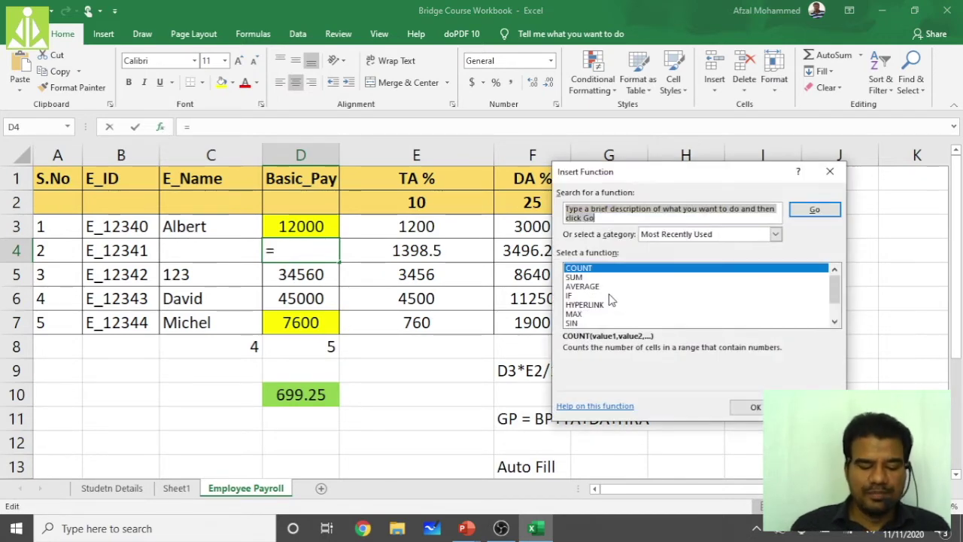
{"action": "type", "text": "countBla"}
{"action": "key", "text": "Return"}
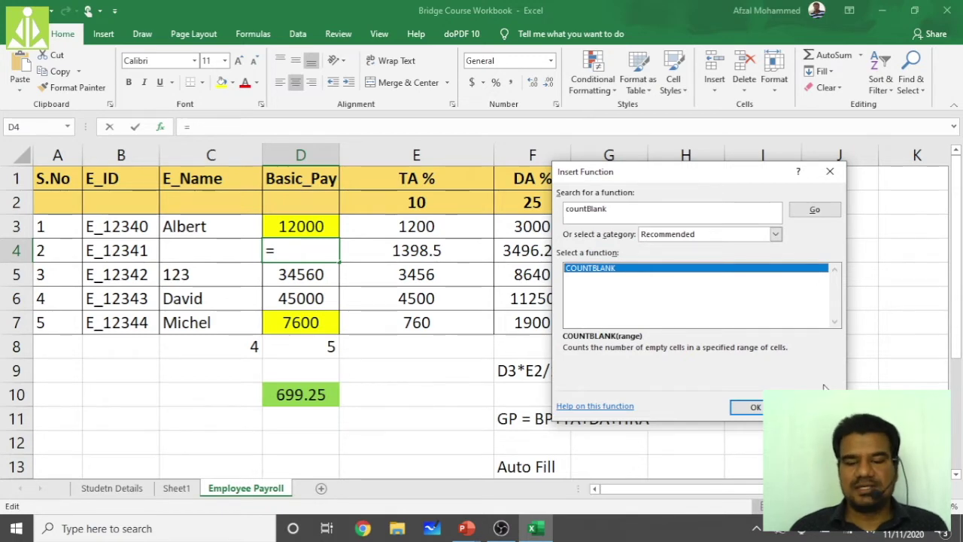
{"action": "key", "text": "Escape"}
{"action": "left_click", "coordinate": [760, 346]}
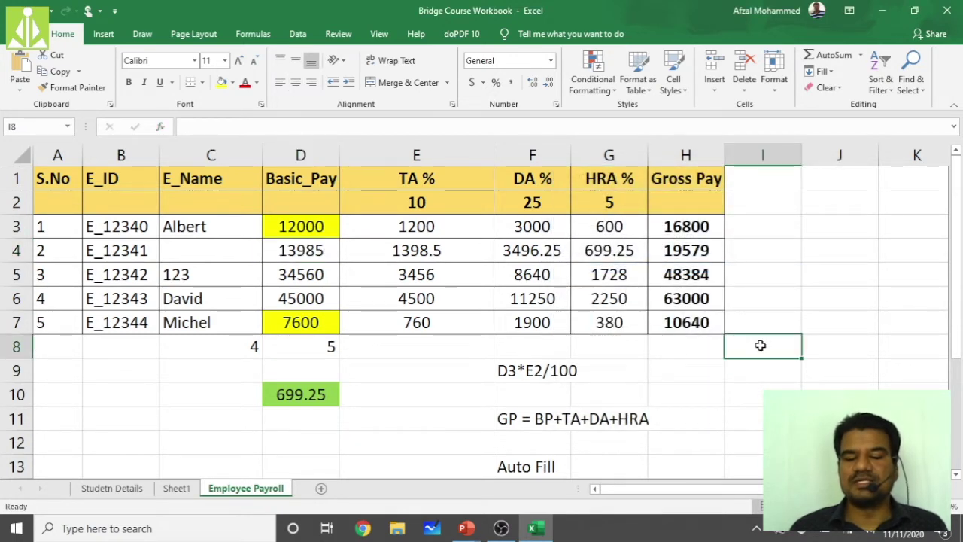
Shade I2 and I7 yellow, then begin a COUNTBLANK formula in I8
{"action": "left_click", "coordinate": [765, 205]}
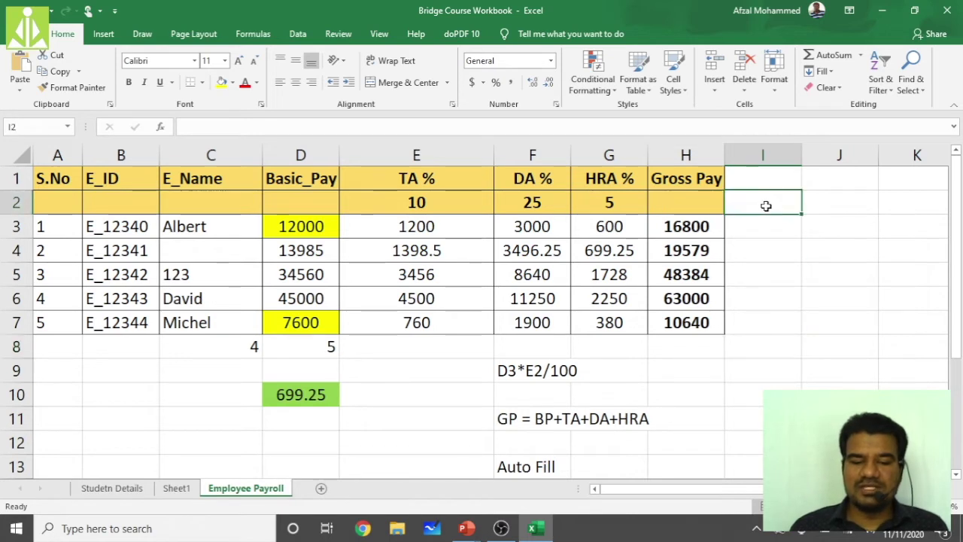
{"action": "left_click", "coordinate": [222, 82]}
{"action": "left_click", "coordinate": [775, 324]}
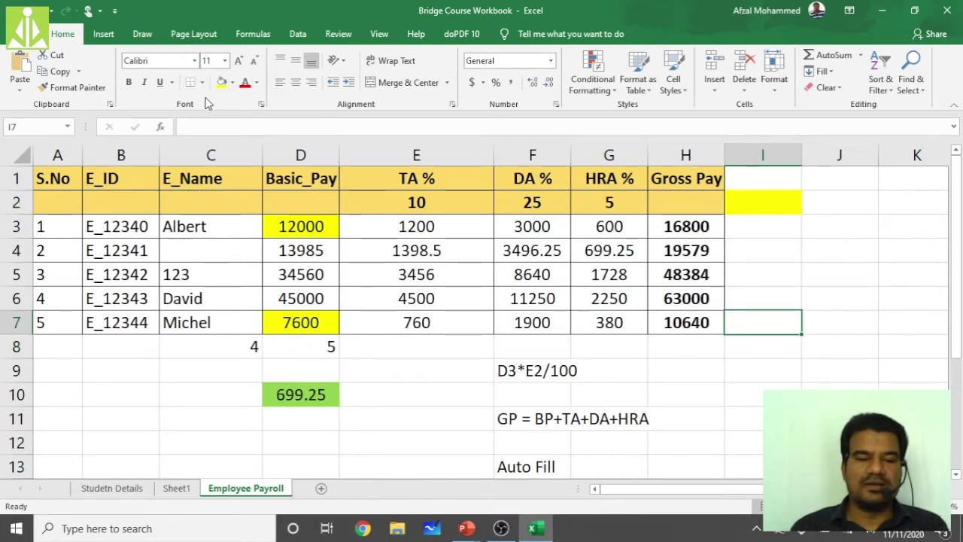
{"action": "left_click", "coordinate": [222, 82]}
{"action": "left_click", "coordinate": [773, 213]}
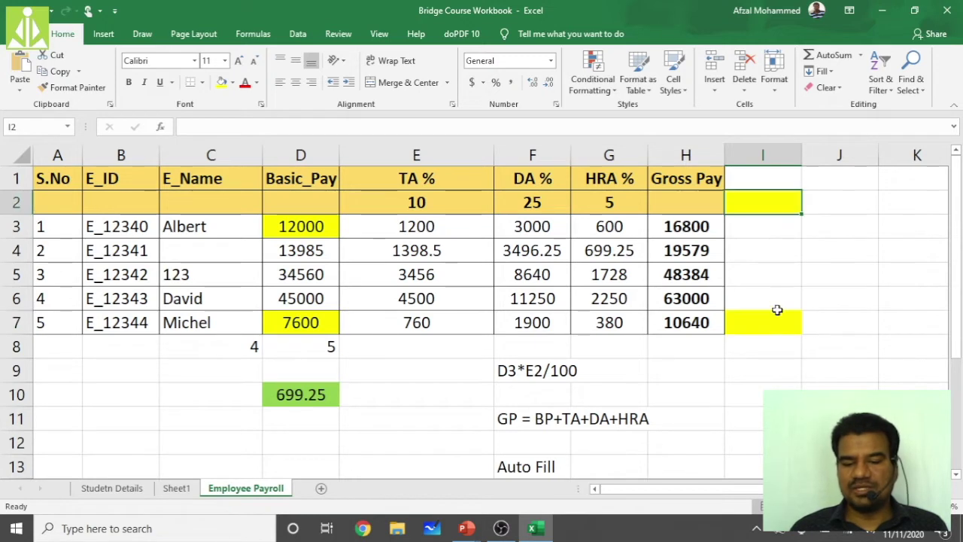
{"action": "left_click", "coordinate": [775, 322]}
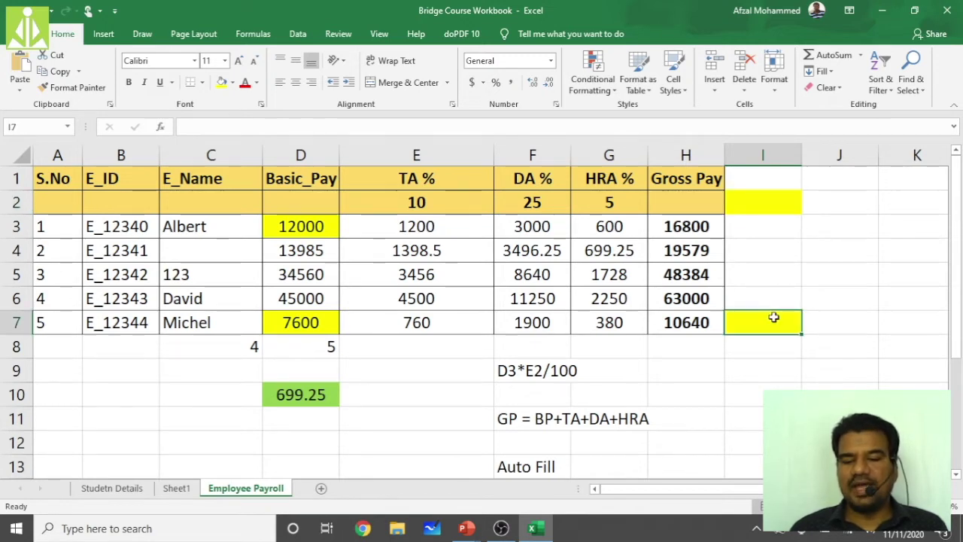
{"action": "left_click", "coordinate": [776, 353]}
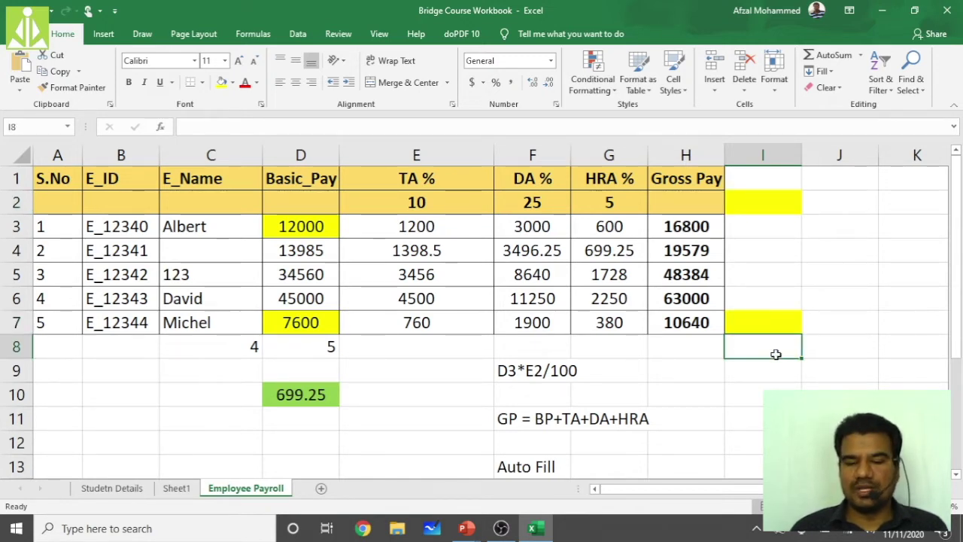
{"action": "type", "text": "="}
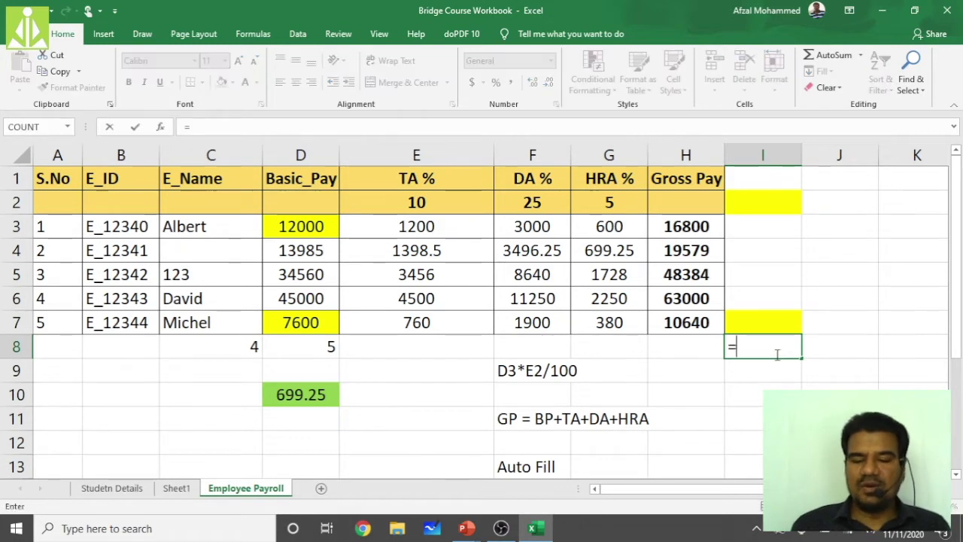
{"action": "type", "text": "ountbland"}
Complete =COUNTBLANK(I3:I7) in I8, returning 5
{"action": "key", "text": "BackSpace"}
{"action": "type", "text": "k"}
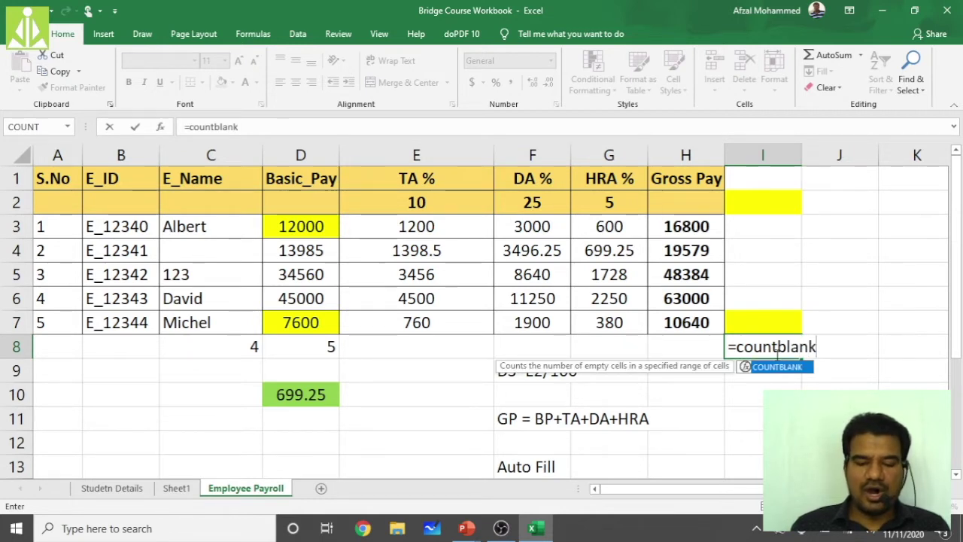
{"action": "type", "text": "("}
{"action": "left_click", "coordinate": [761, 229]}
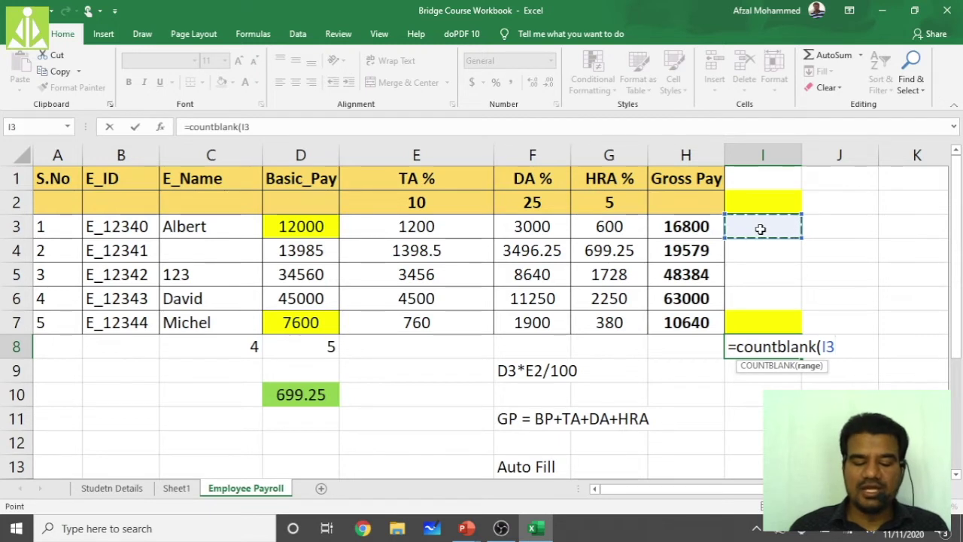
{"action": "key", "text": "F8"}
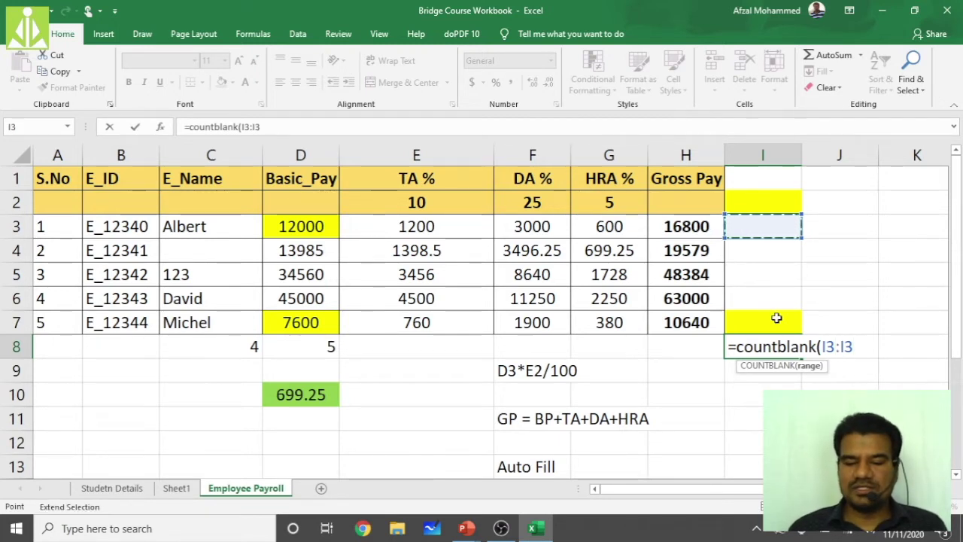
{"action": "left_click", "coordinate": [777, 319]}
{"action": "type", "text": ")"}
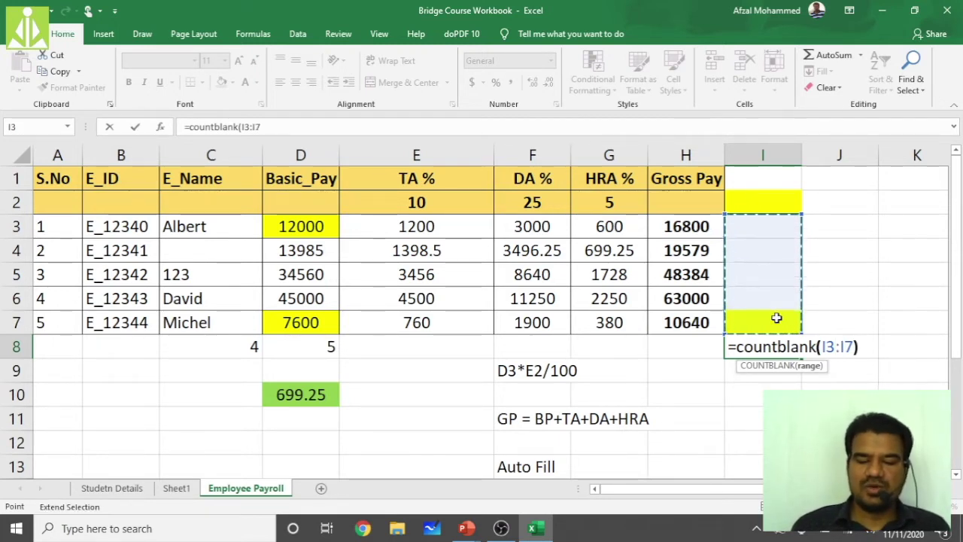
{"action": "key", "text": "Return"}
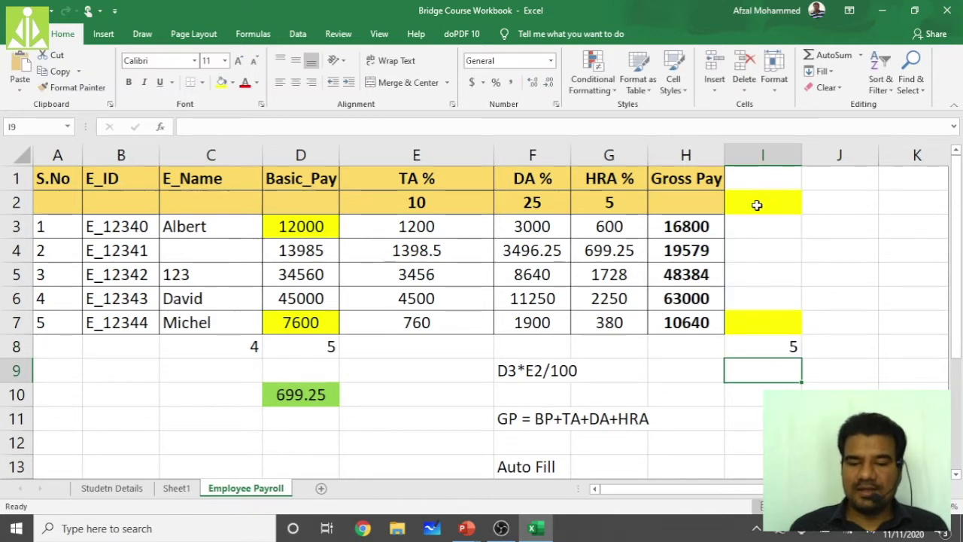
Compare cells I2, I3 and I7 against the I8 formula's counted range
{"action": "left_click", "coordinate": [757, 205]}
{"action": "left_click", "coordinate": [762, 323]}
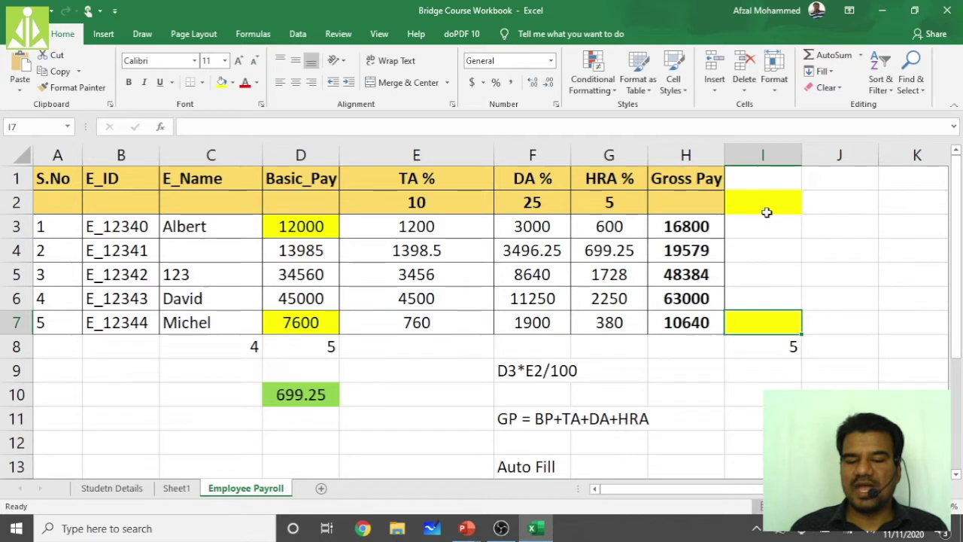
{"action": "left_click", "coordinate": [764, 224]}
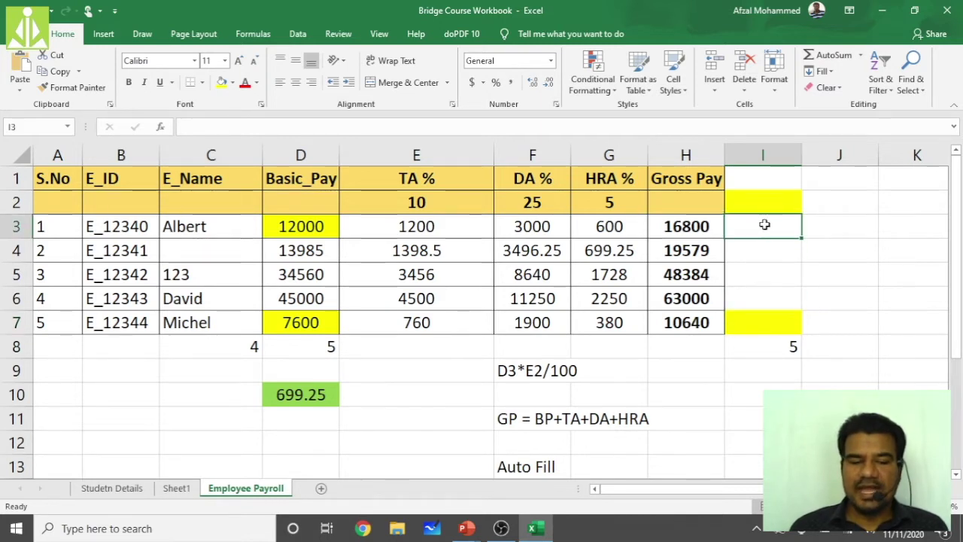
{"action": "left_click", "coordinate": [784, 349]}
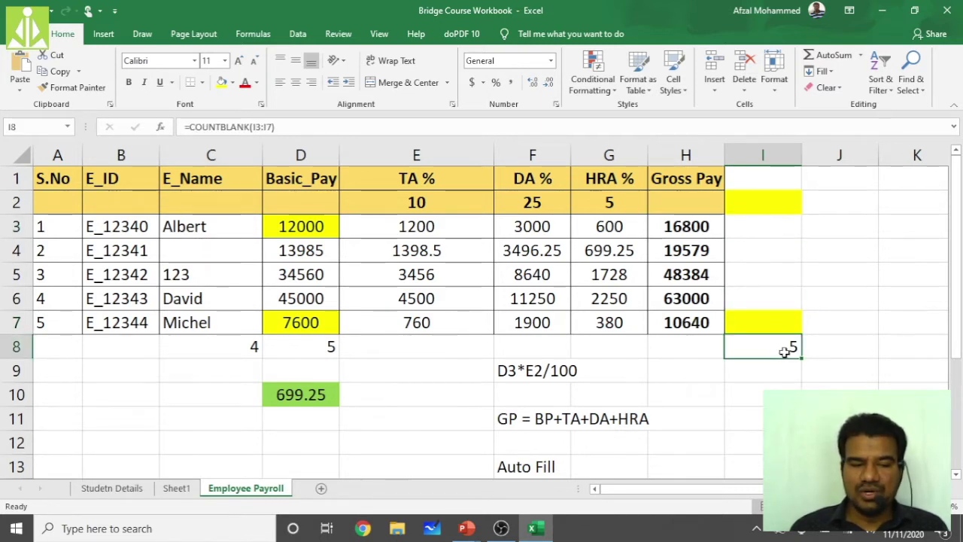
{"action": "left_click", "coordinate": [754, 231]}
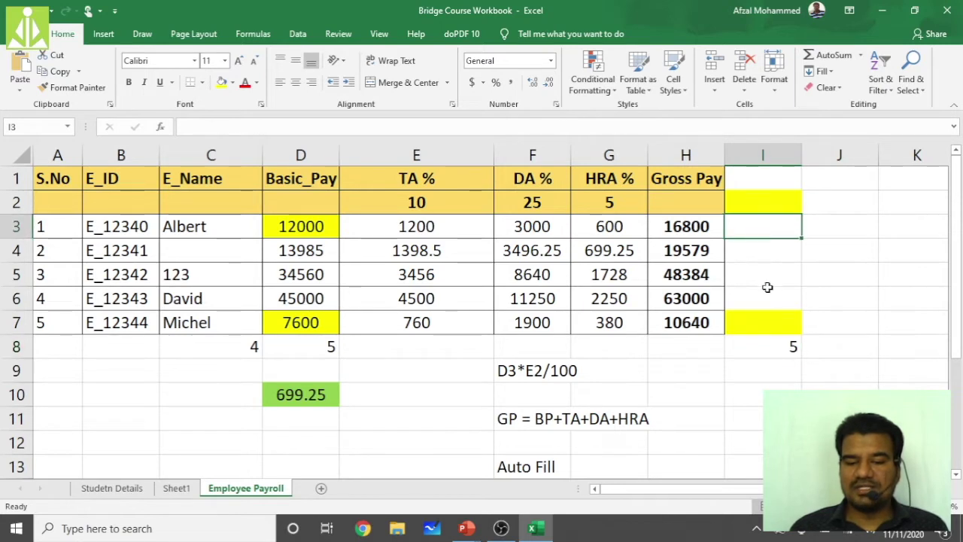
{"action": "left_click", "coordinate": [773, 312]}
{"action": "left_click", "coordinate": [759, 230]}
{"action": "left_click", "coordinate": [763, 208]}
{"action": "left_click", "coordinate": [762, 231]}
{"action": "left_click", "coordinate": [780, 201]}
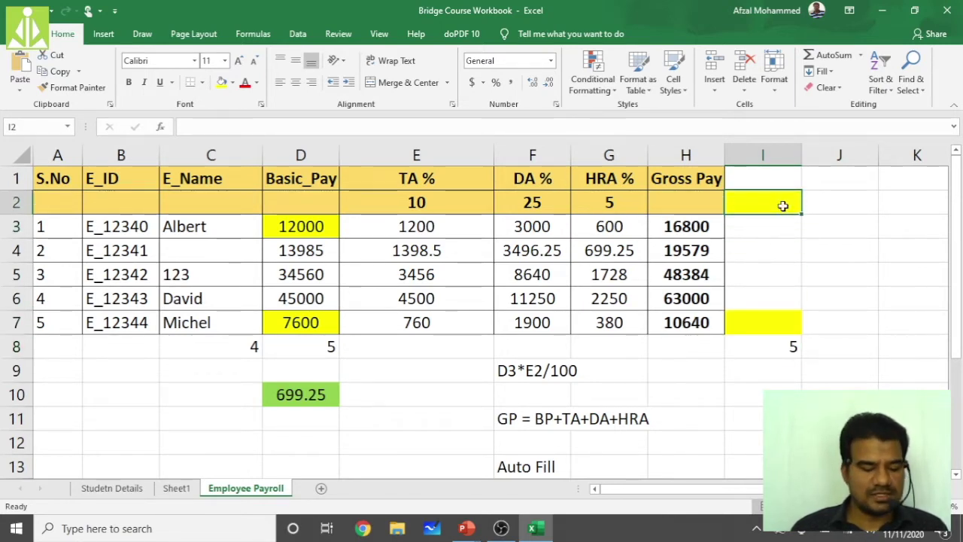
Set I2 to No Fill and shade I3 yellow; I8 still counts 5 blanks
{"action": "left_click", "coordinate": [232, 83]}
{"action": "left_click", "coordinate": [254, 234]}
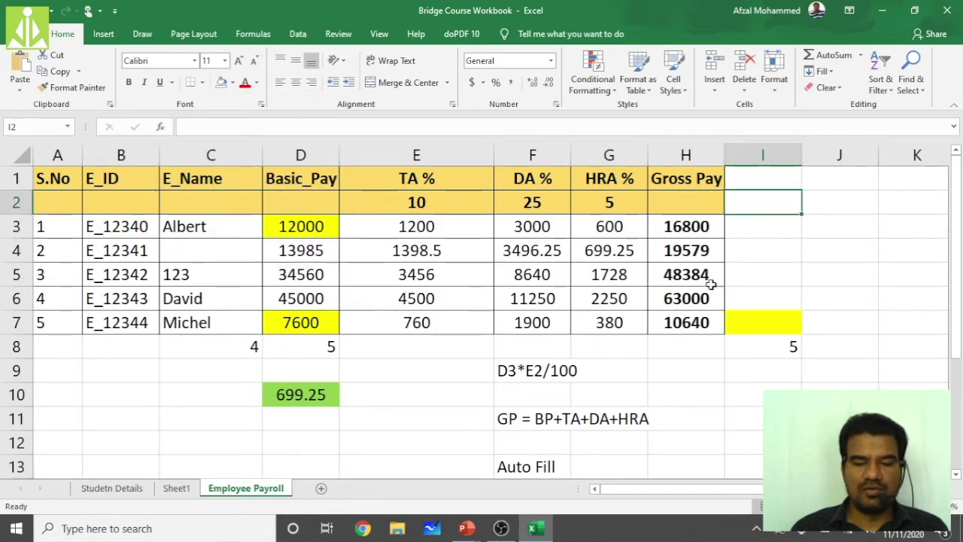
{"action": "left_click", "coordinate": [742, 235]}
{"action": "left_click", "coordinate": [232, 82]}
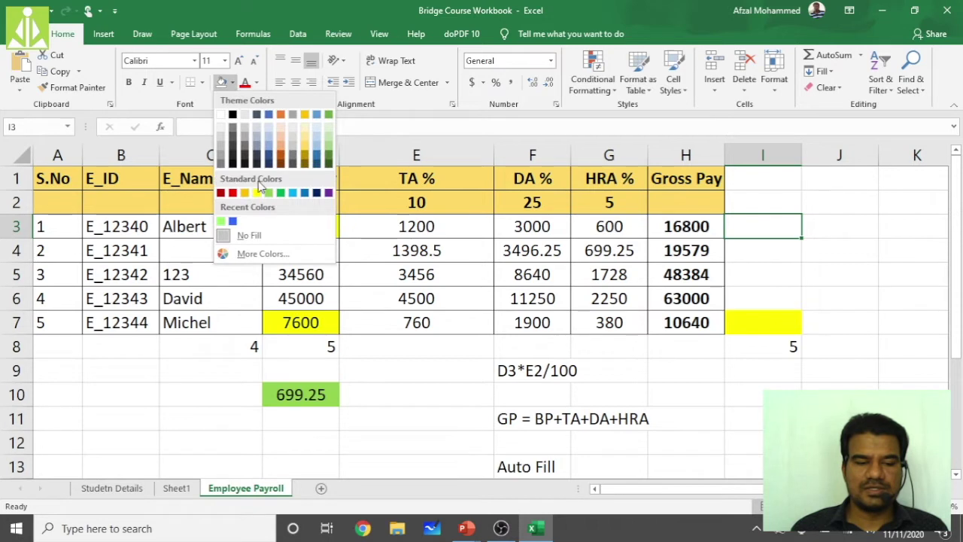
{"action": "left_click", "coordinate": [257, 188]}
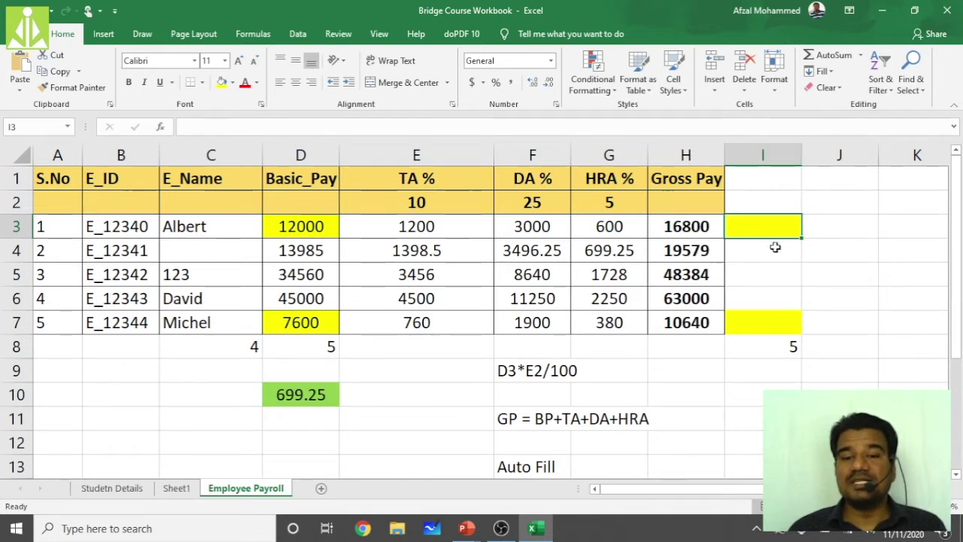
{"action": "left_click", "coordinate": [762, 353]}
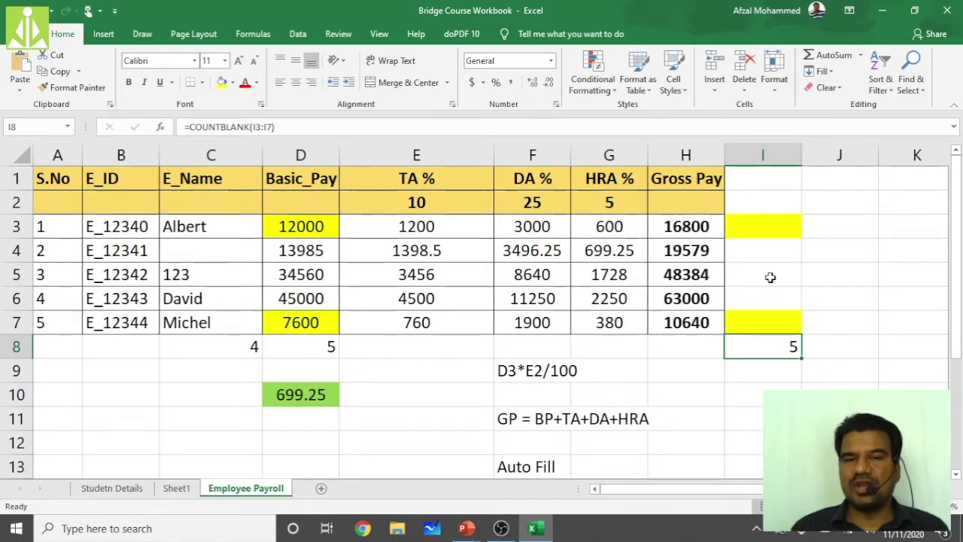
Enter 123 in I5 and the text abc in I6
{"action": "left_click", "coordinate": [770, 280]}
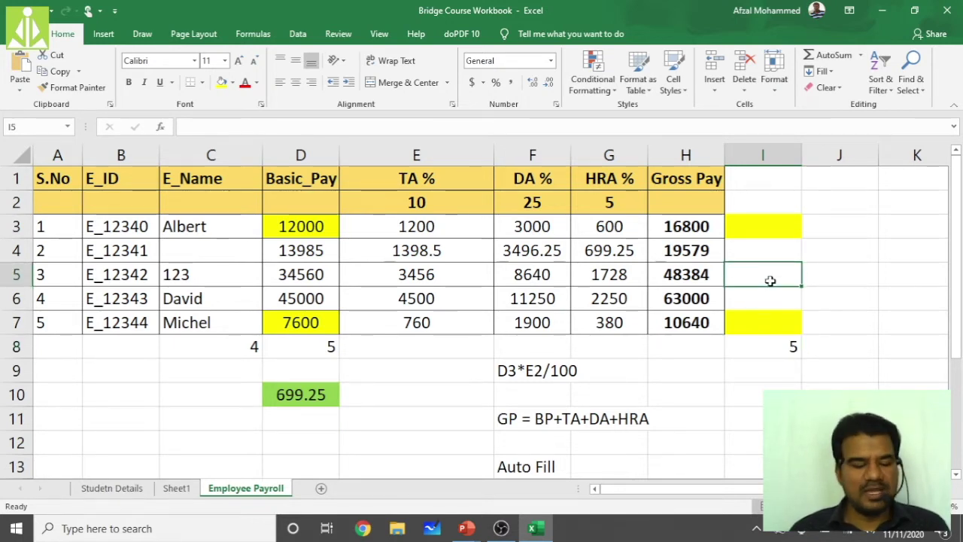
{"action": "type", "text": "123"}
{"action": "key", "text": "Return"}
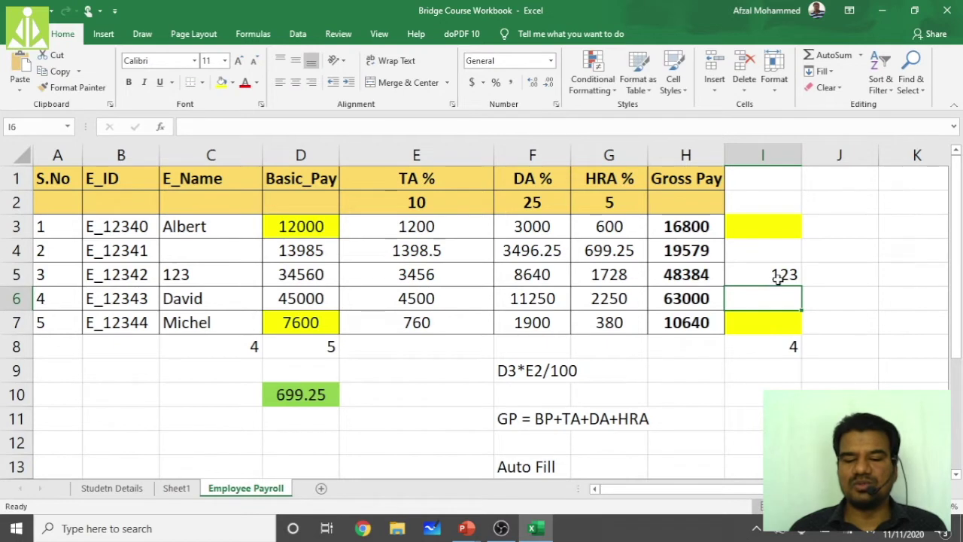
{"action": "left_click_drag", "start_coordinate": [767, 226], "coordinate": [782, 325]}
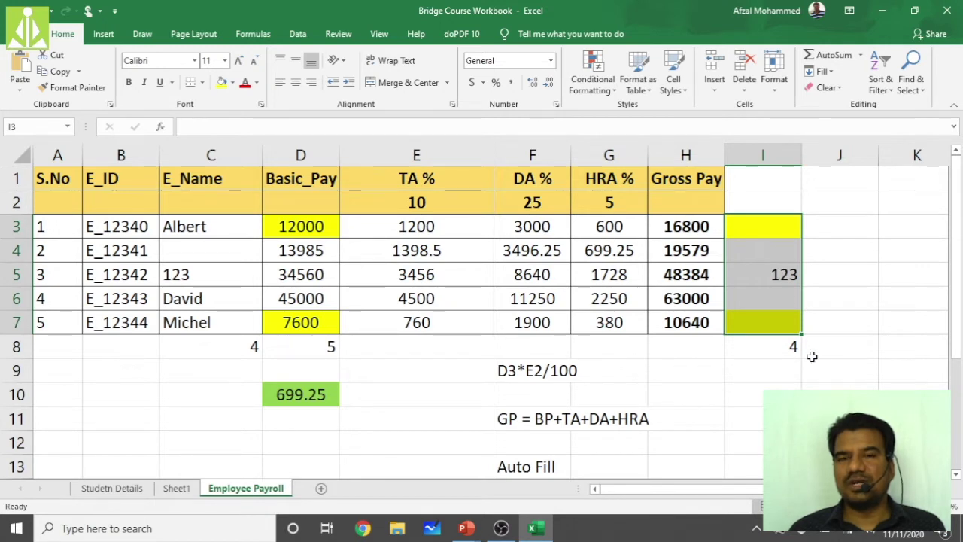
{"action": "left_click", "coordinate": [786, 300]}
{"action": "type", "text": "abc"}
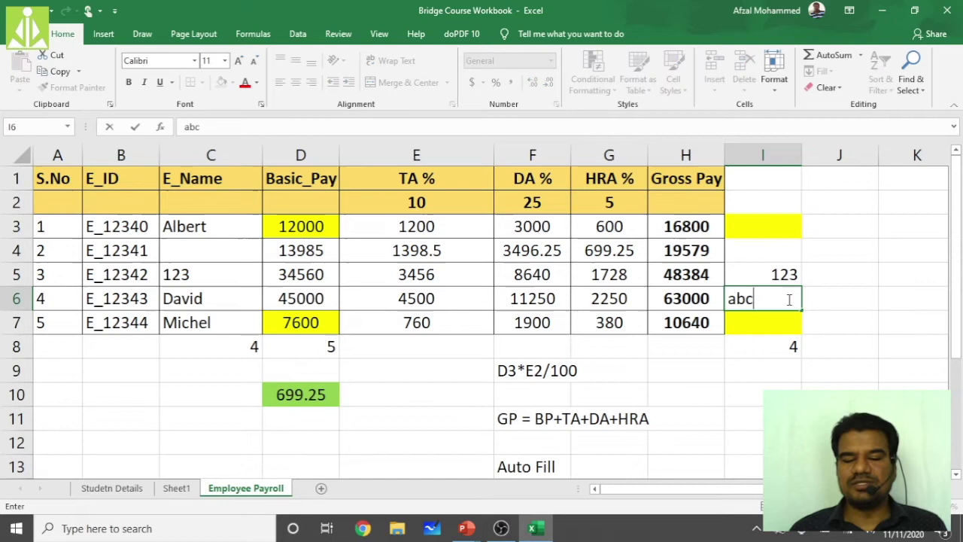
{"action": "key", "text": "Return"}
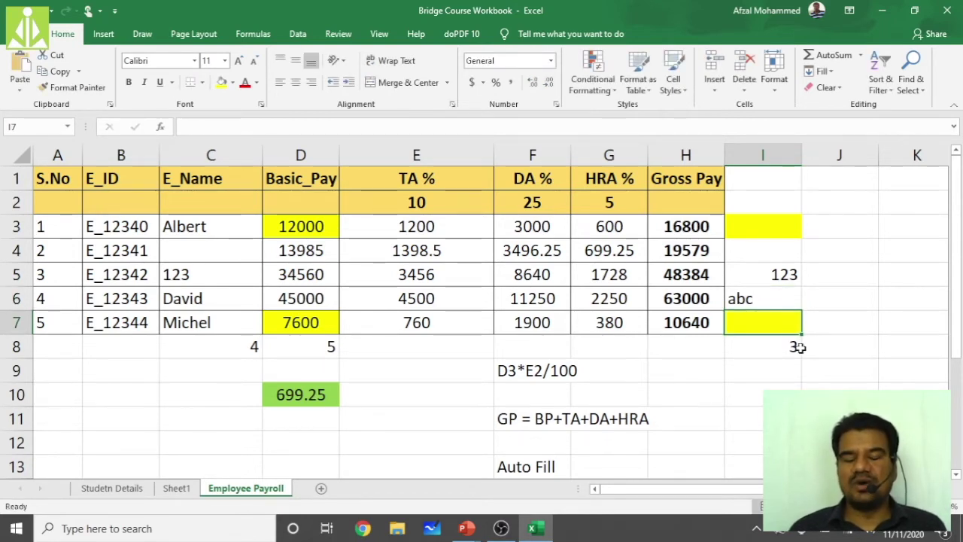
Enter 345 in I3, 567 in I4 and wert in I7, then switch to the slide show
{"action": "left_click", "coordinate": [772, 222]}
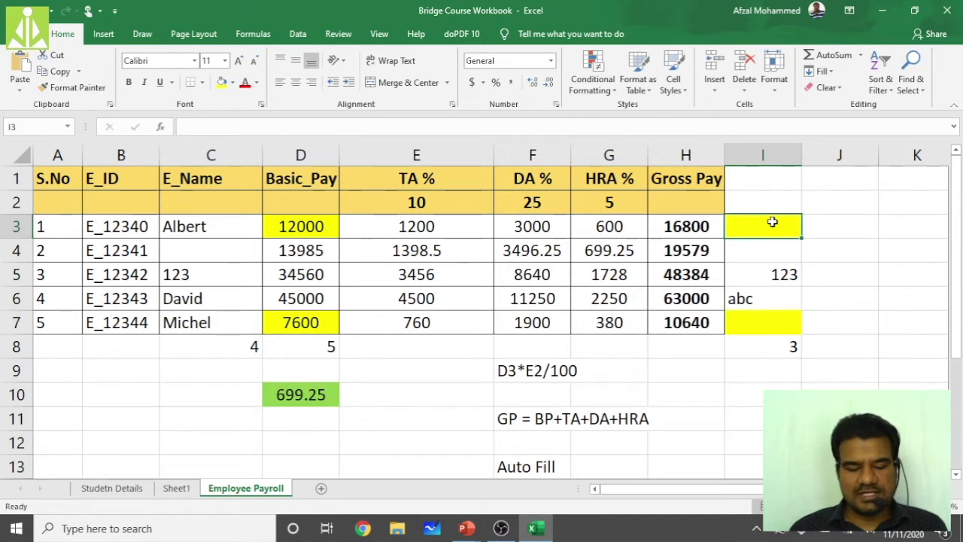
{"action": "type", "text": "345"}
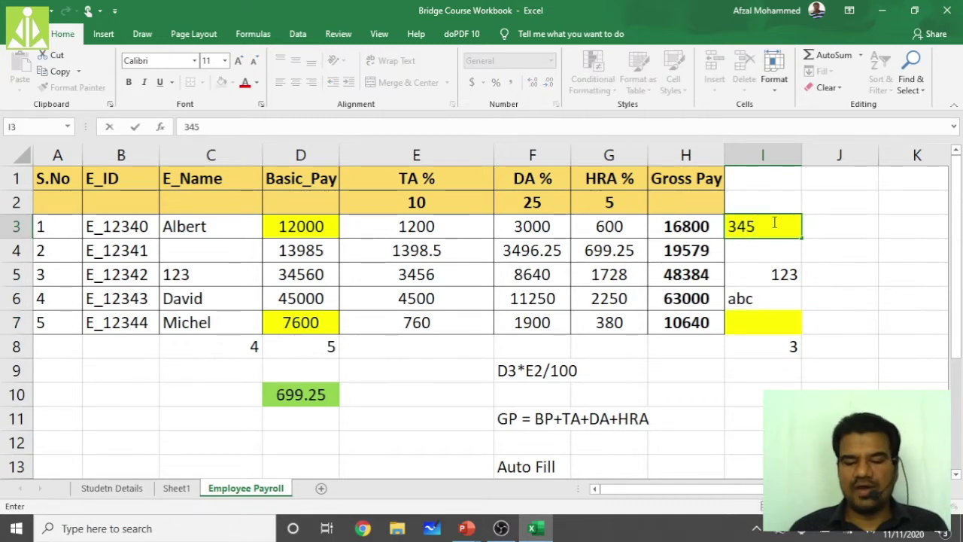
{"action": "key", "text": "Return"}
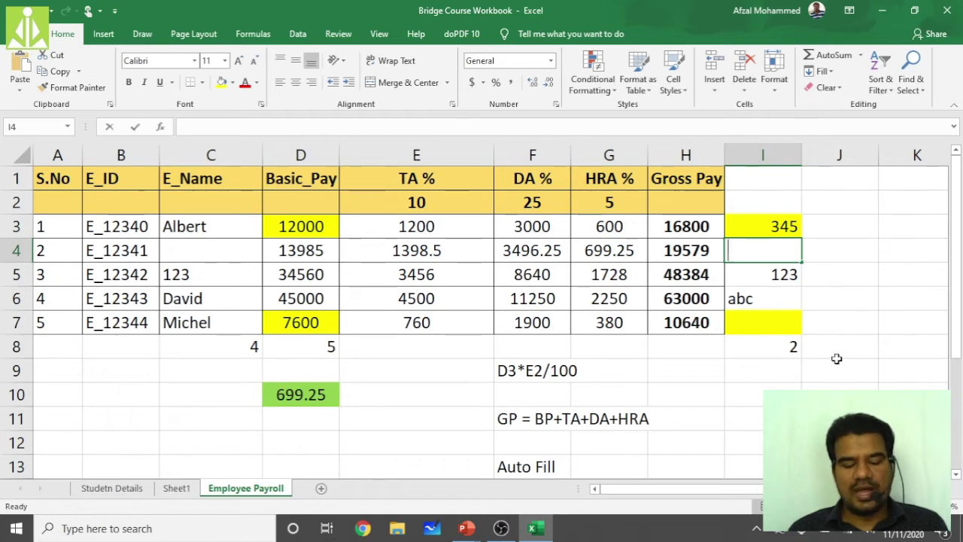
{"action": "type", "text": "567"}
{"action": "key", "text": "Return"}
{"action": "left_click", "coordinate": [789, 326]}
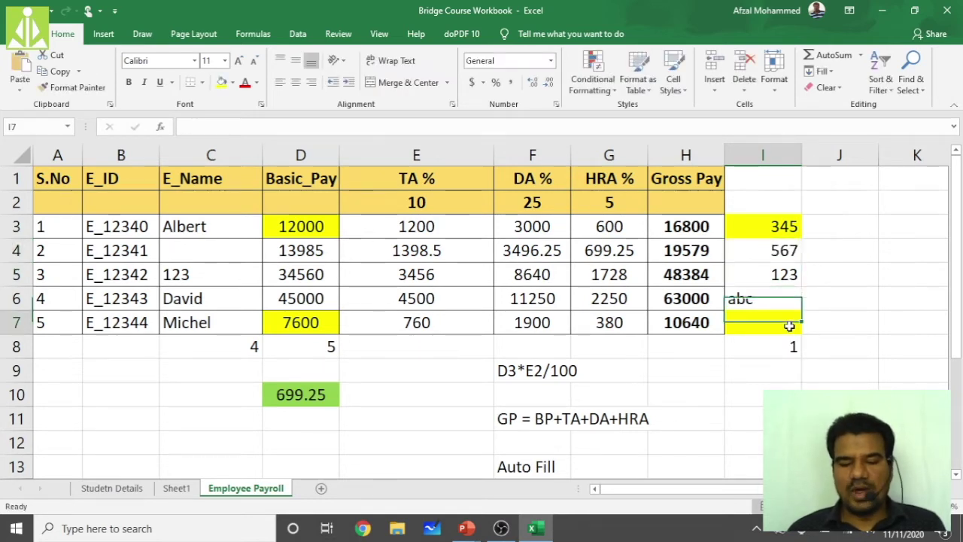
{"action": "type", "text": "wert"}
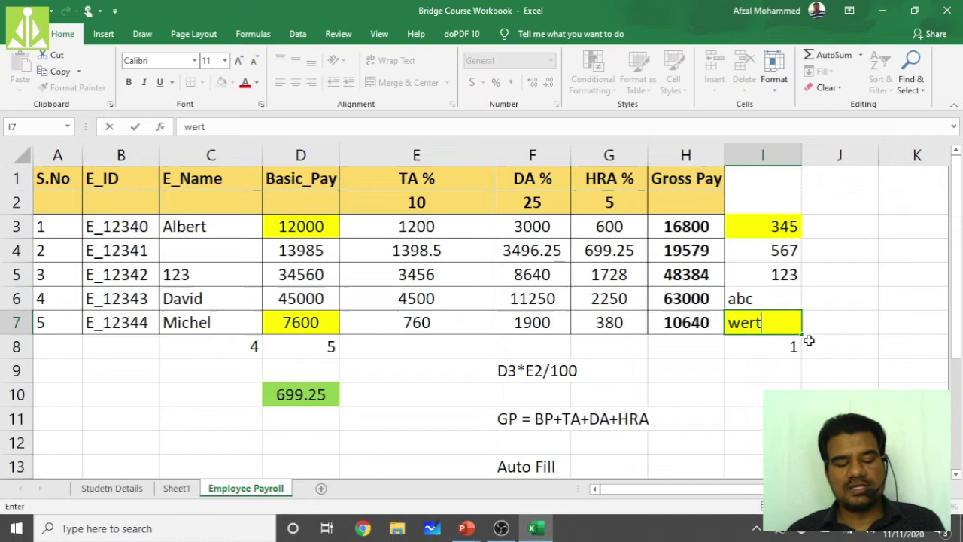
{"action": "key", "text": "Return"}
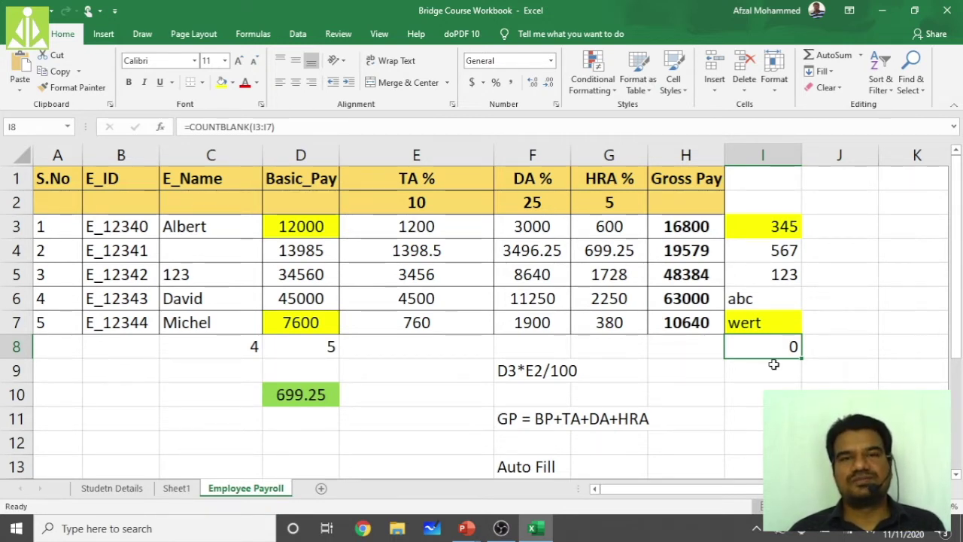
{"action": "key", "text": "alt+Tab"}
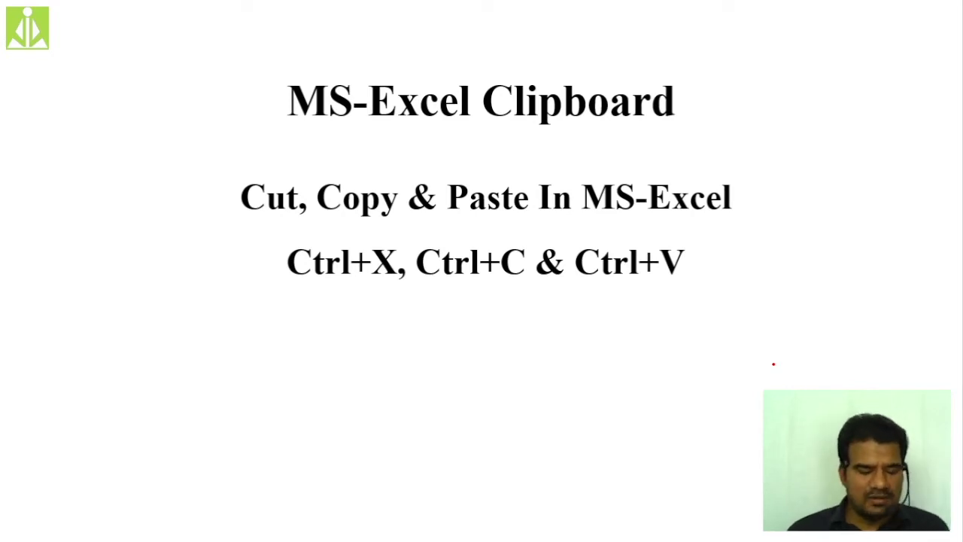
Switch back to Excel, then bring the Whiteboard with the FIFO drawing to the front
{"action": "key", "text": "alt+Tab"}
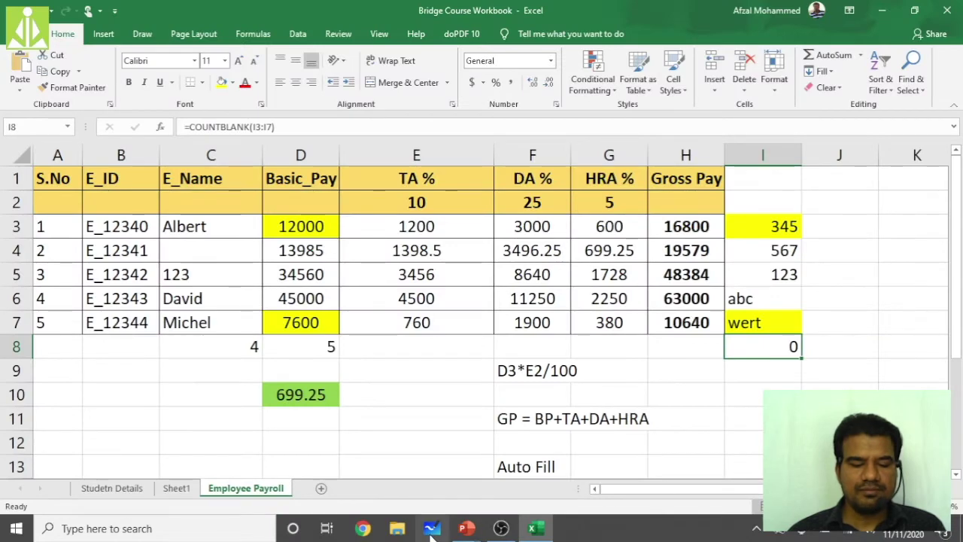
{"action": "left_click", "coordinate": [432, 528]}
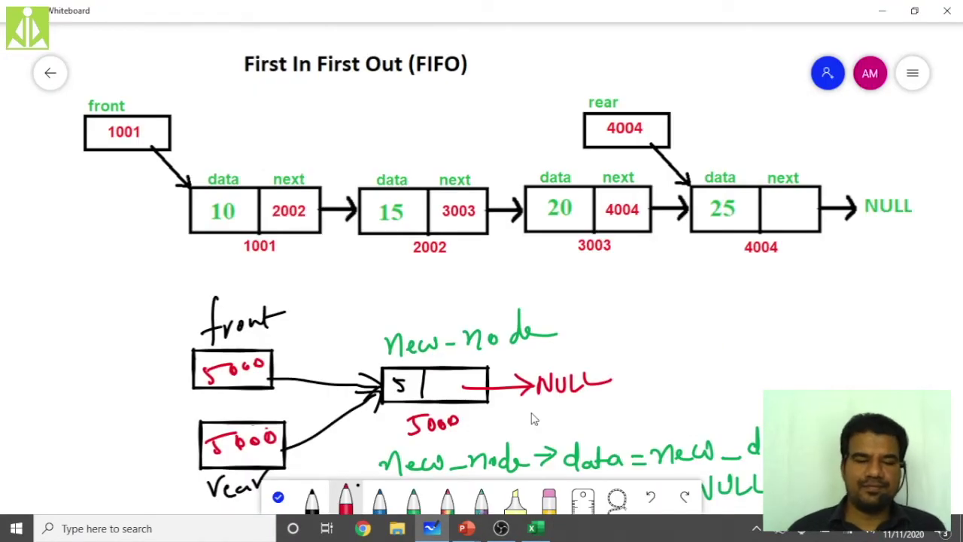
Pick green ink on the whiteboard, then return to Excel and add a new blank Sheet2
{"action": "scroll", "coordinate": [532, 419], "scroll_direction": "down", "scroll_amount": 5}
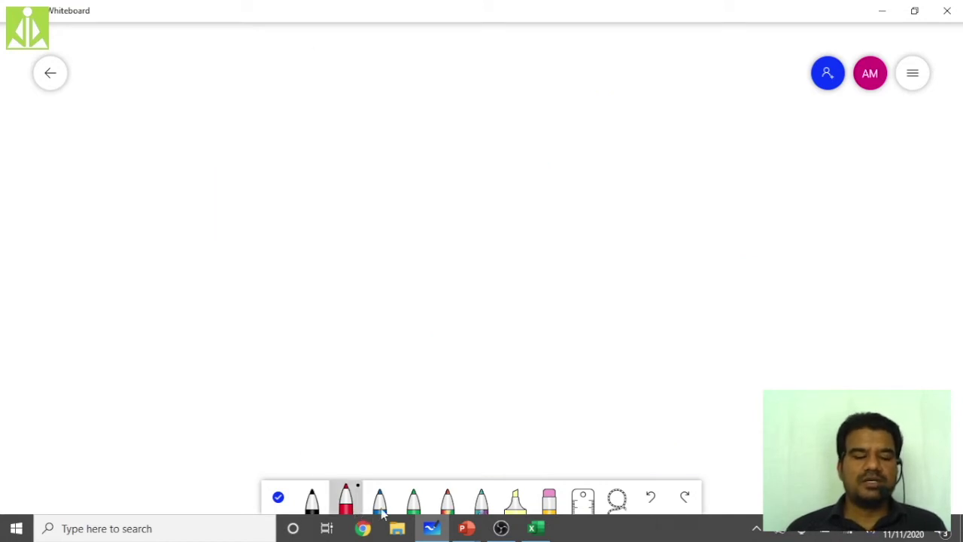
{"action": "left_click", "coordinate": [414, 497]}
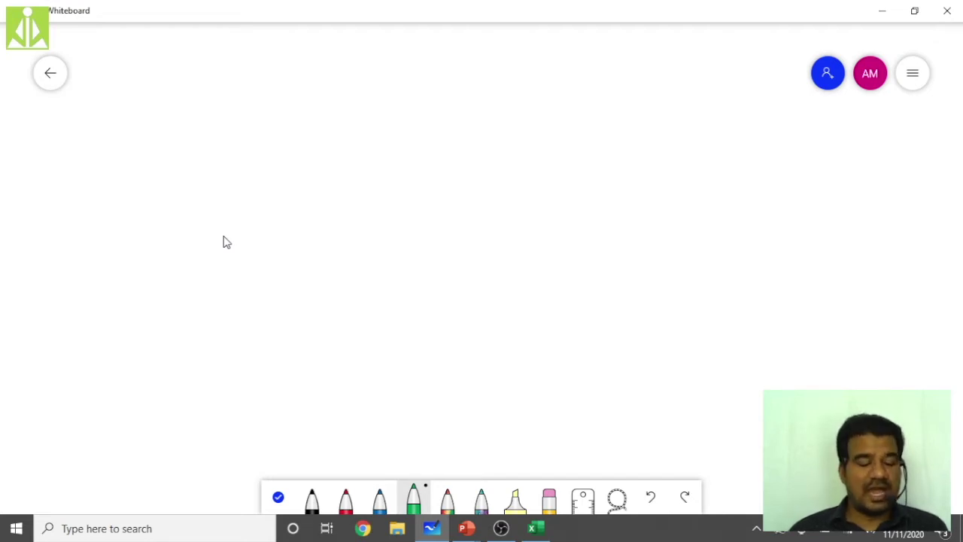
{"action": "key", "text": "alt+Tab"}
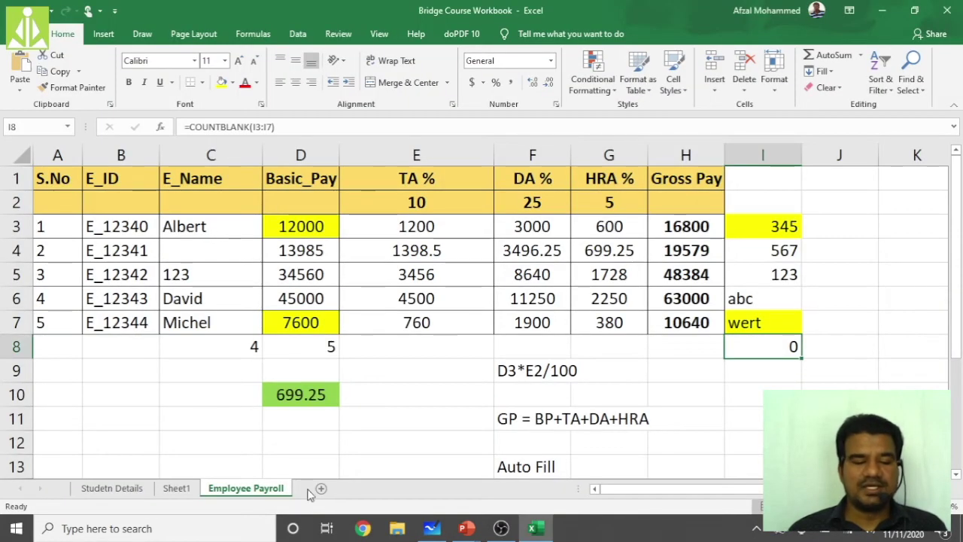
{"action": "left_click", "coordinate": [321, 489]}
Type 'ISL Engineering Collge' into D7 on Sheet2 and widen column D to fit it
{"action": "left_click", "coordinate": [183, 254]}
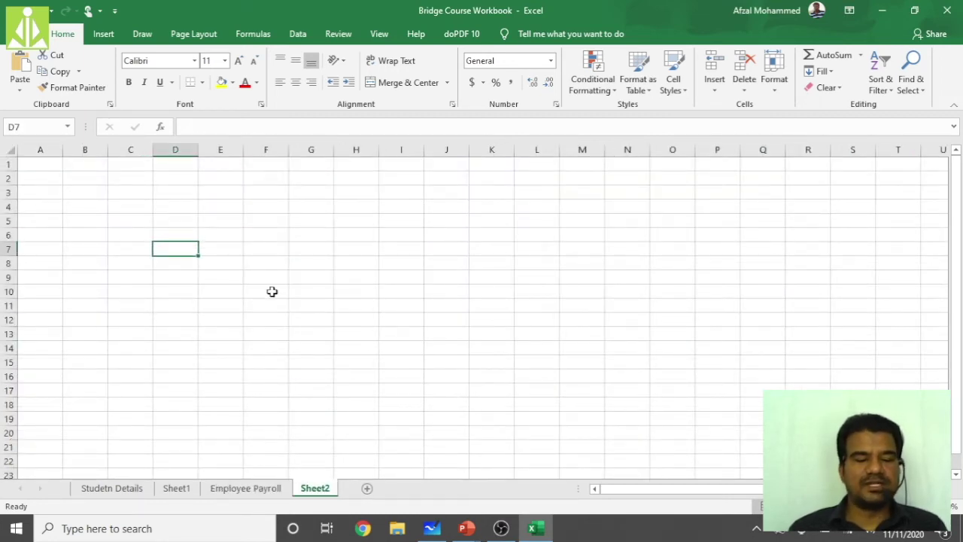
{"action": "type", "text": "ISL EngineeringCollghe"}
{"action": "key", "text": "BackSpace"}
{"action": "key", "text": "BackSpace"}
{"action": "type", "text": "e"}
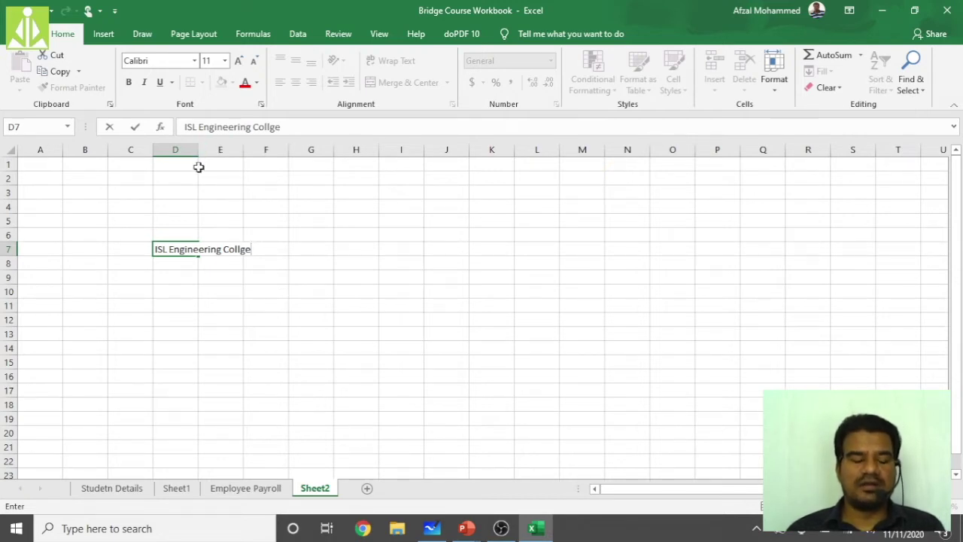
{"action": "left_click", "coordinate": [218, 207]}
{"action": "left_click_drag", "start_coordinate": [218, 214], "coordinate": [185, 252]}
{"action": "left_click_drag", "start_coordinate": [199, 150], "coordinate": [284, 142]}
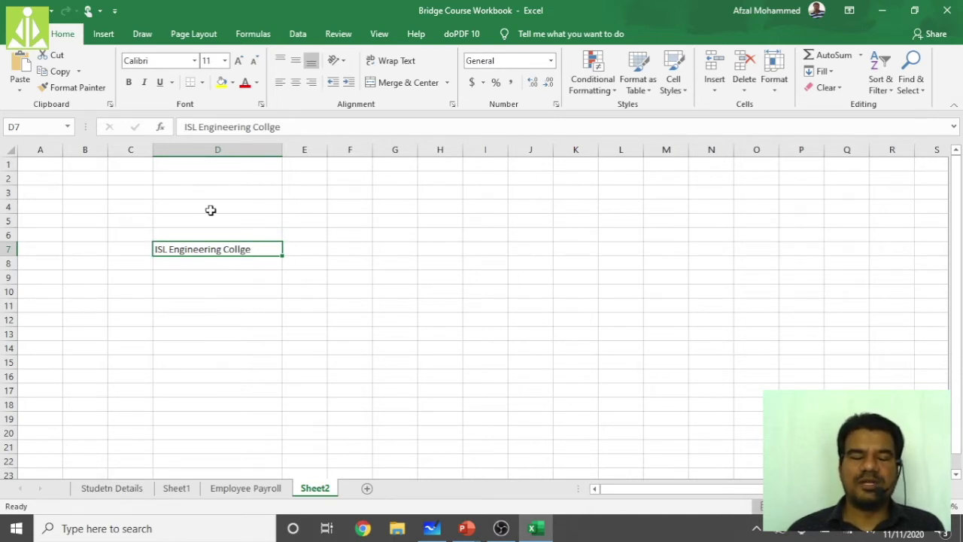
Narrow column D, widen column G, fill D7 light green and centre its text
{"action": "left_click_drag", "start_coordinate": [282, 154], "coordinate": [255, 155]}
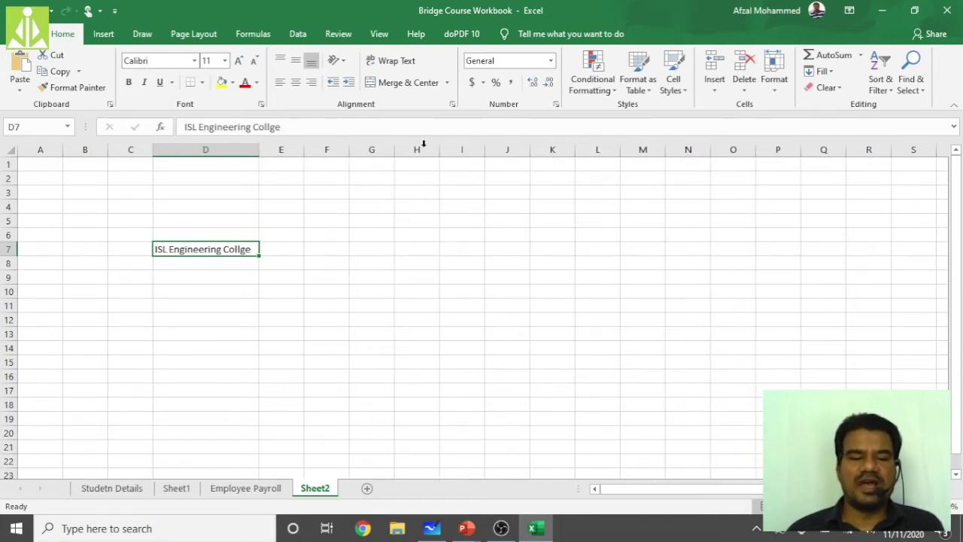
{"action": "left_click_drag", "start_coordinate": [396, 151], "coordinate": [459, 151]}
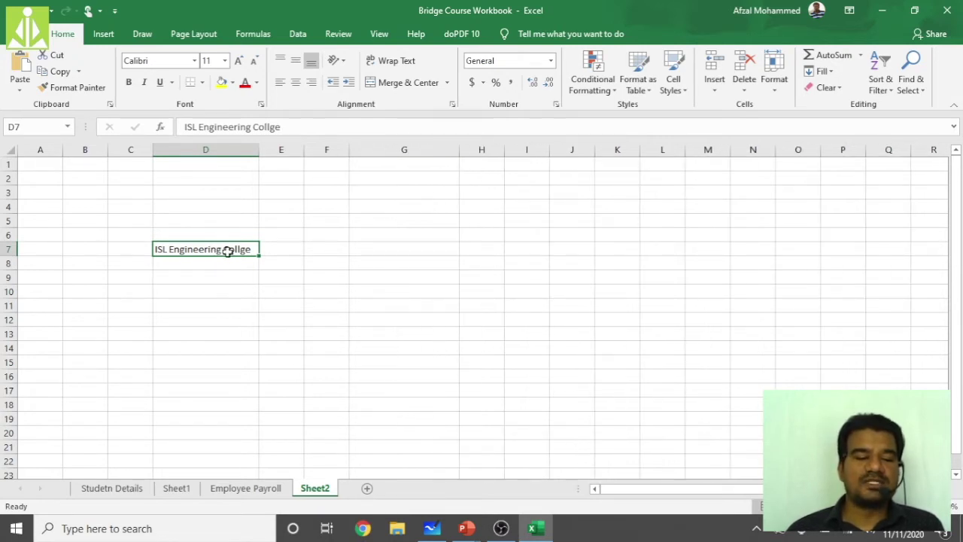
{"action": "left_click", "coordinate": [232, 82]}
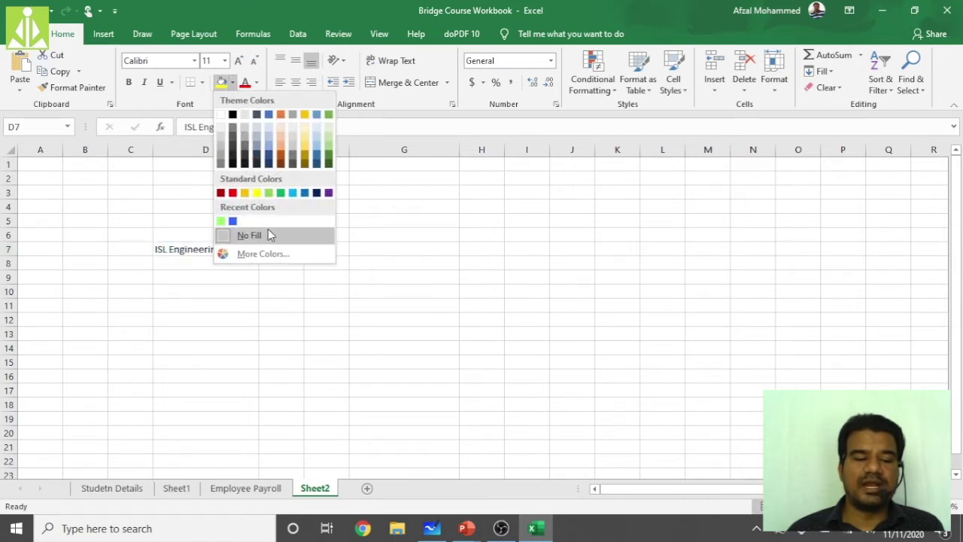
{"action": "left_click", "coordinate": [221, 221]}
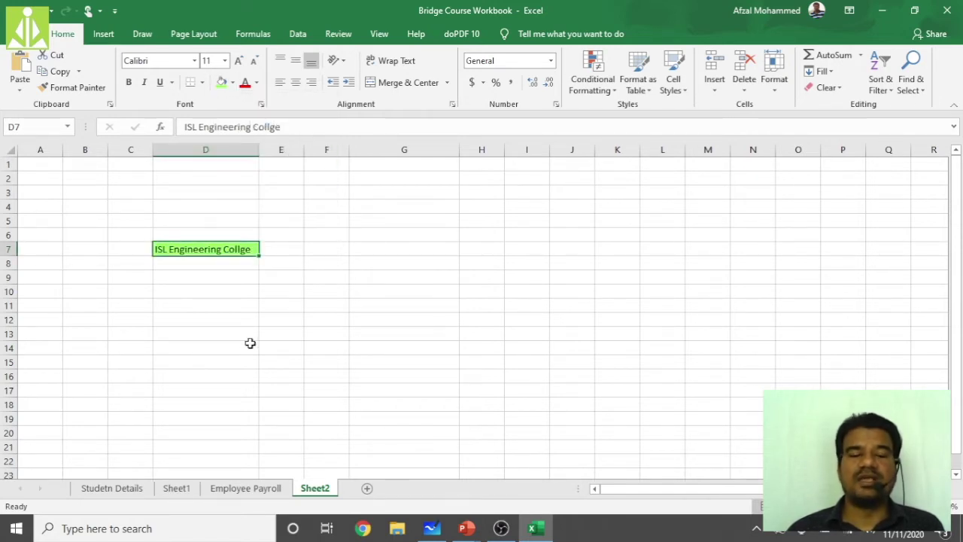
{"action": "left_click", "coordinate": [298, 86]}
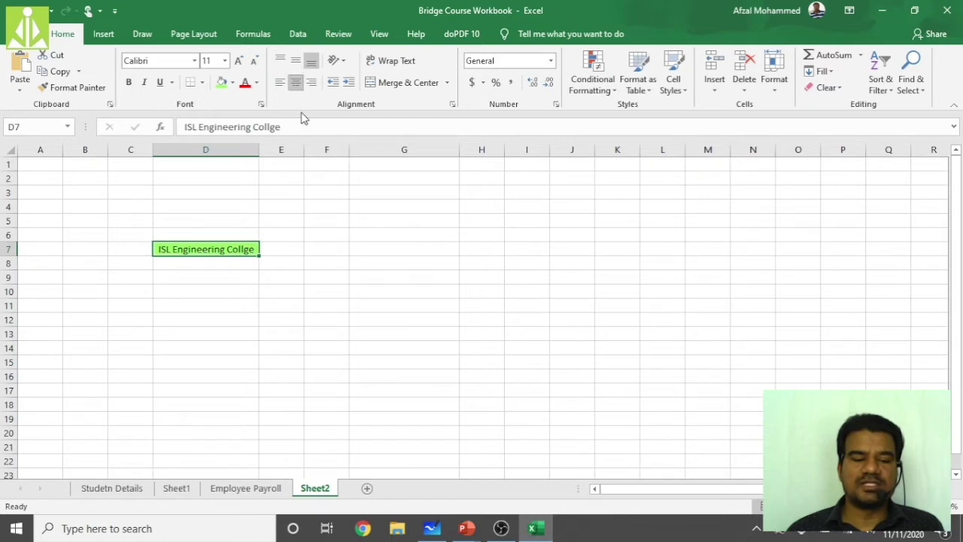
Remove the green fill from D7 so the cell has No Fill
{"action": "left_click", "coordinate": [410, 251]}
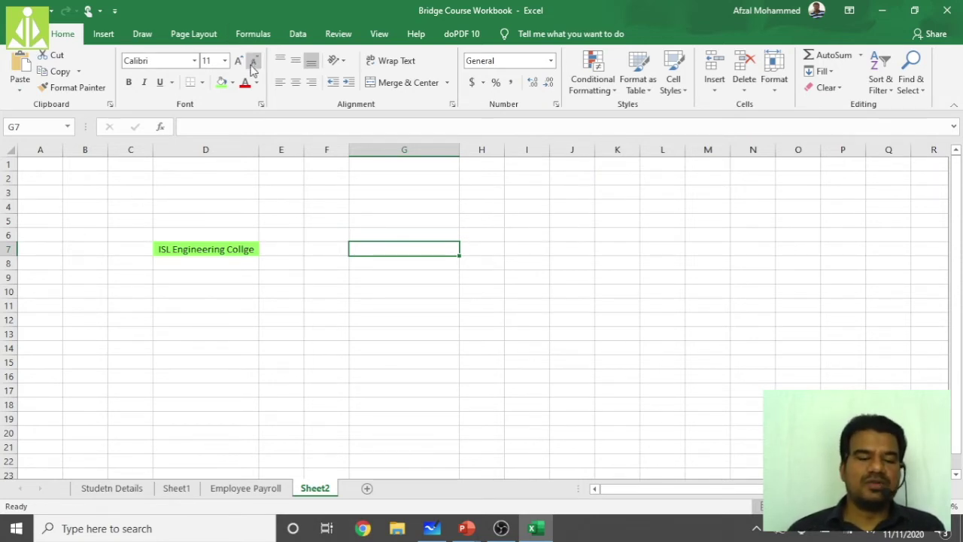
{"action": "left_click", "coordinate": [215, 251]}
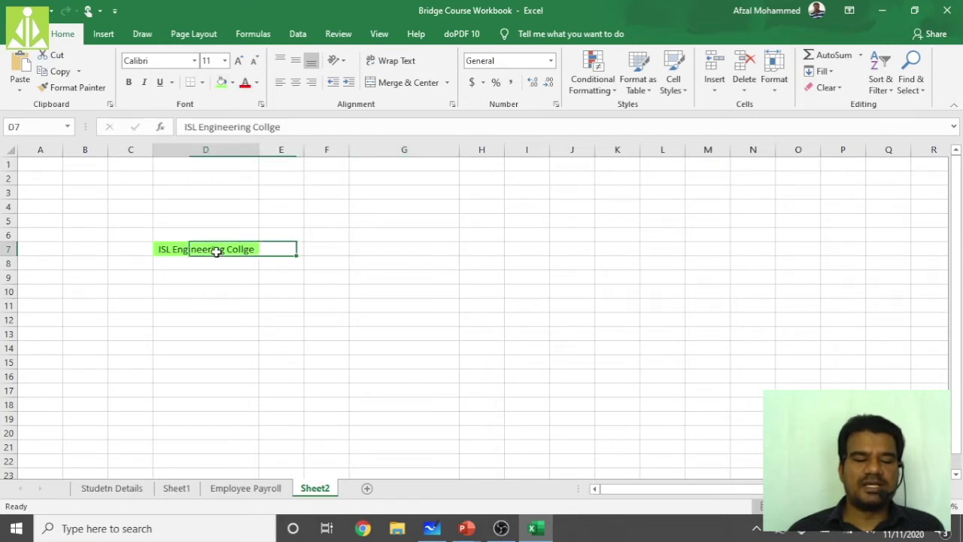
{"action": "left_click", "coordinate": [233, 82]}
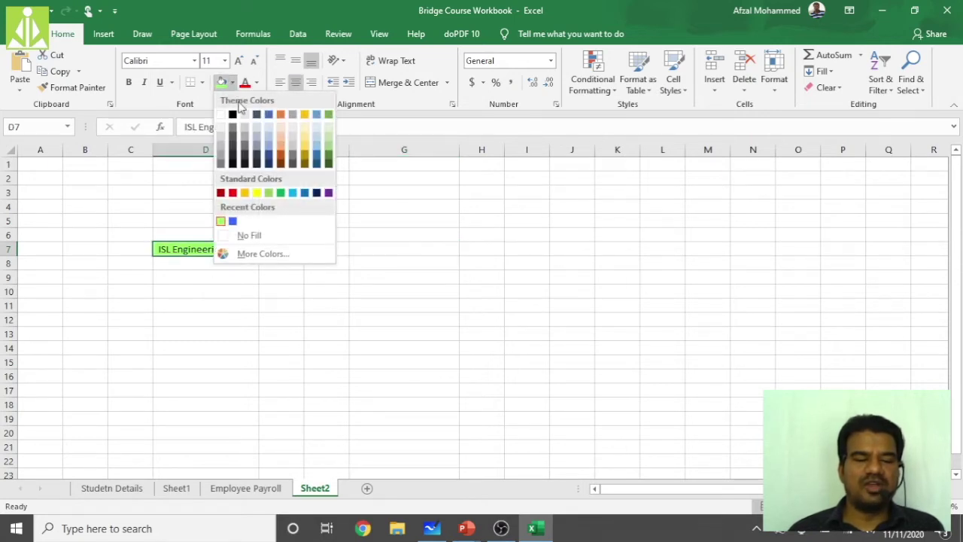
{"action": "left_click", "coordinate": [258, 233]}
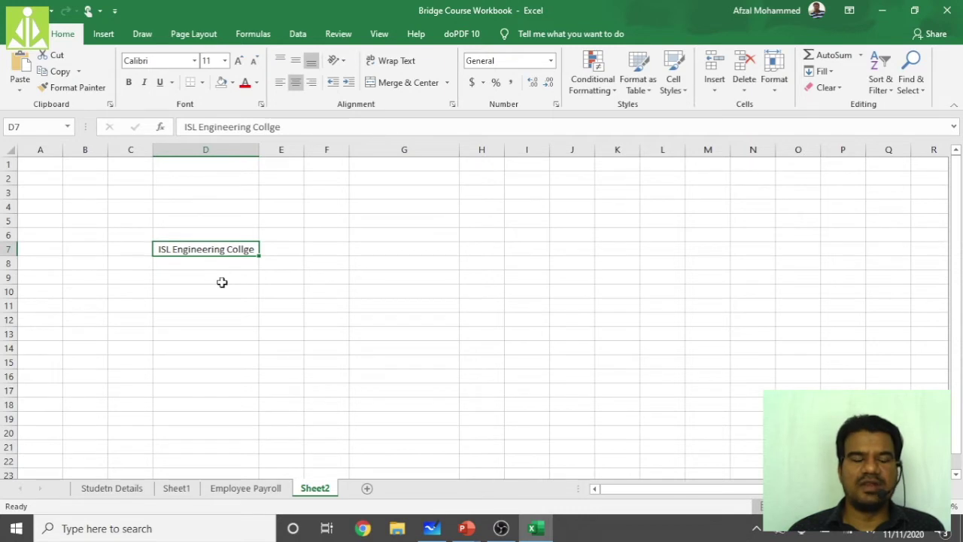
{"action": "left_click", "coordinate": [365, 253]}
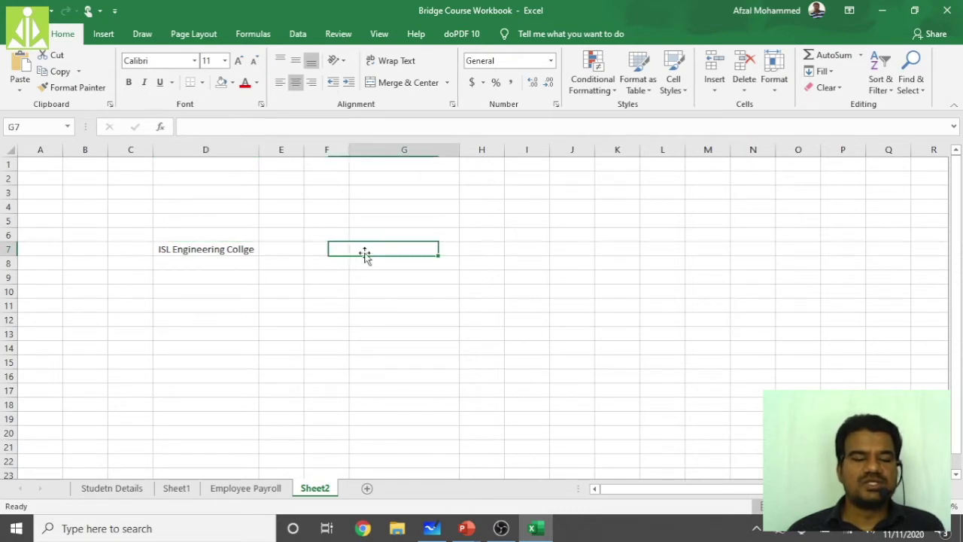
{"action": "left_click", "coordinate": [223, 250]}
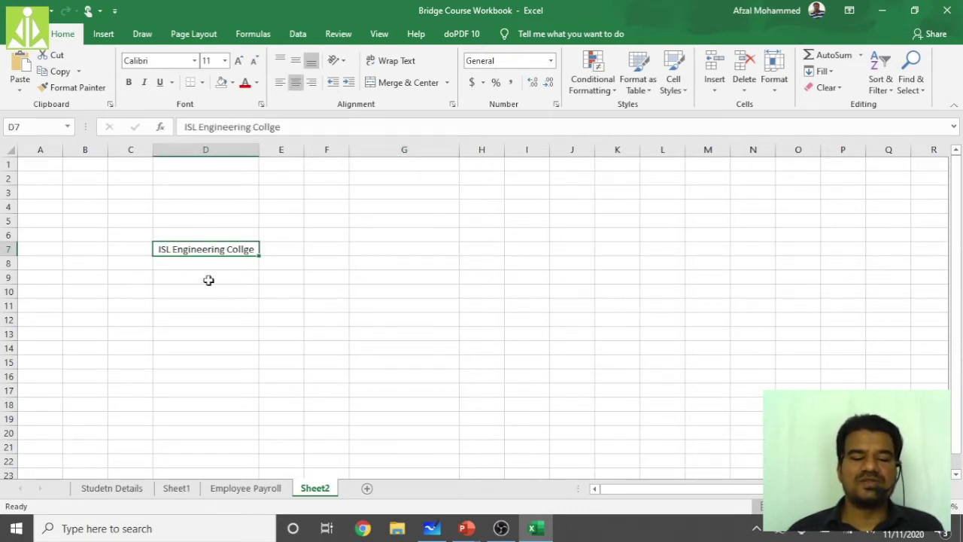
{"action": "left_click", "coordinate": [382, 245]}
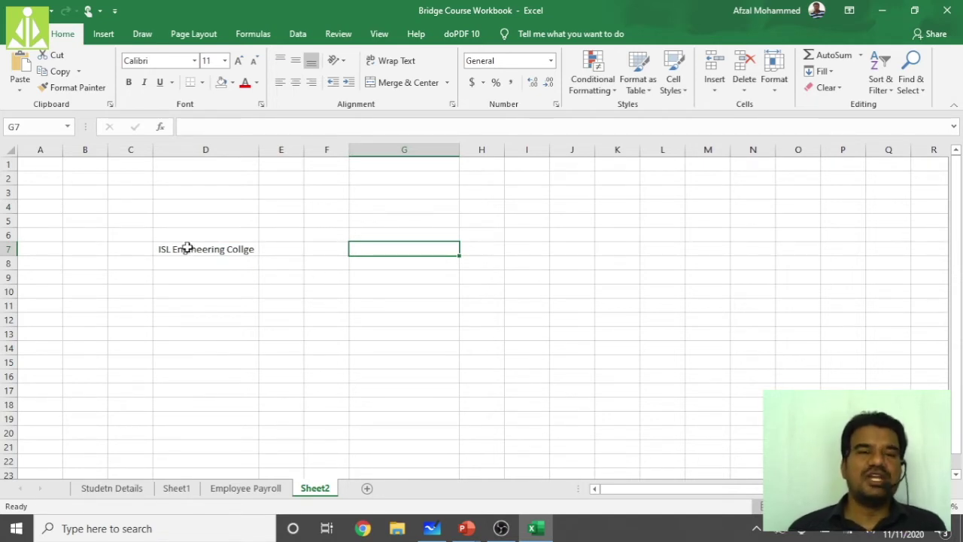
{"action": "left_click", "coordinate": [187, 248]}
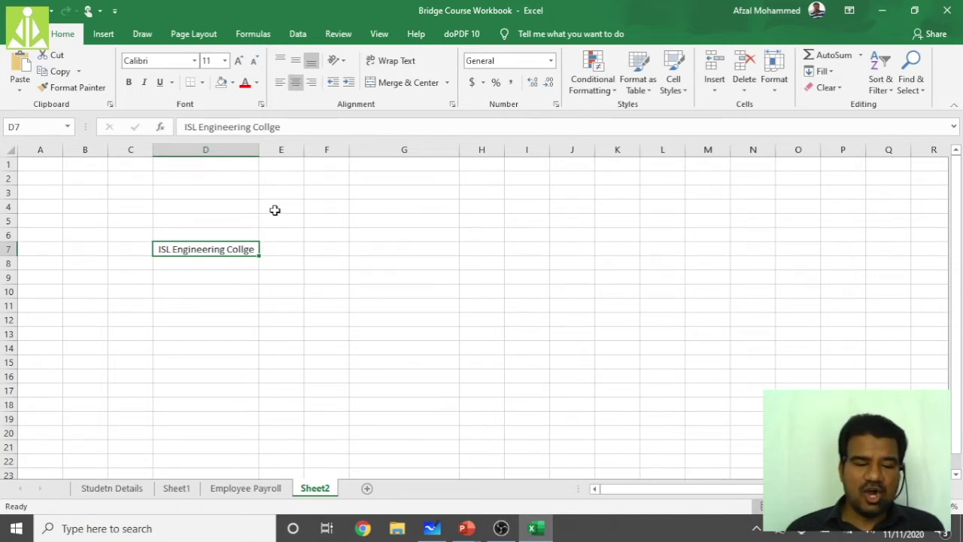
{"action": "right_click", "coordinate": [226, 255]}
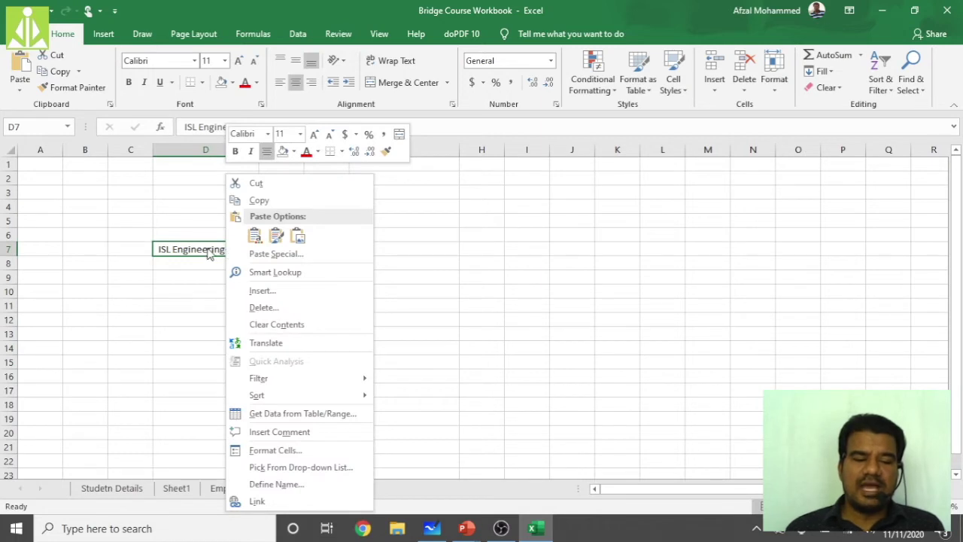
{"action": "left_click", "coordinate": [210, 294]}
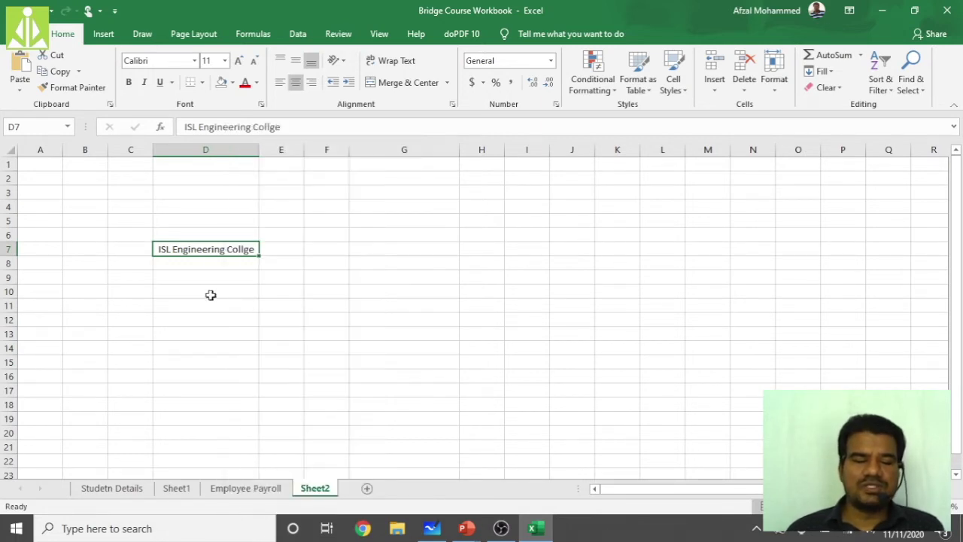
{"action": "key", "text": "ctrl+c"}
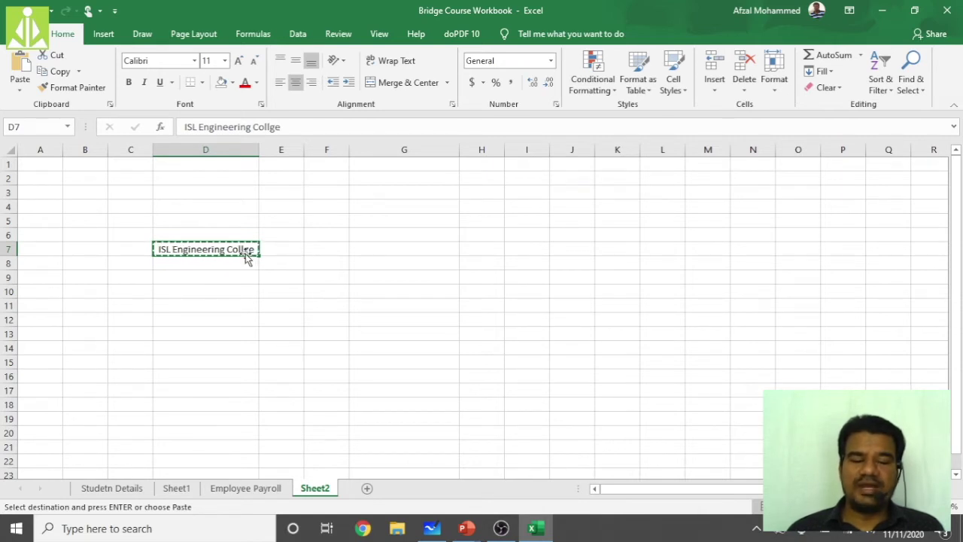
{"action": "right_click", "coordinate": [244, 252]}
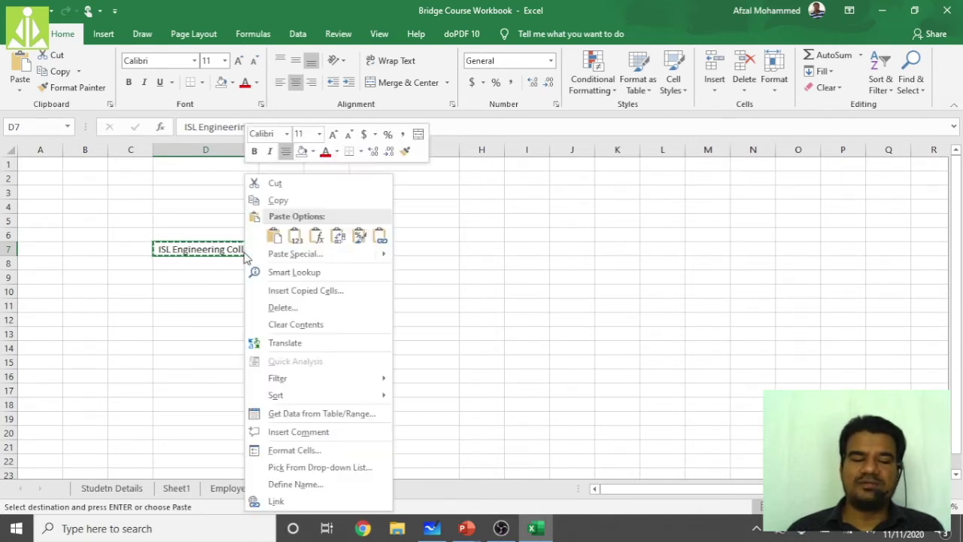
{"action": "left_click", "coordinate": [277, 200]}
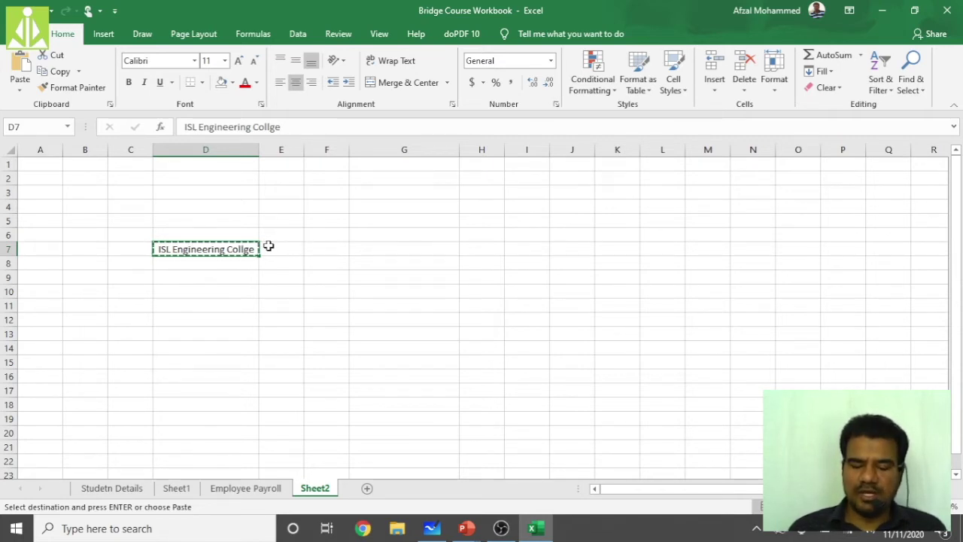
{"action": "key", "text": "Right"}
{"action": "key", "text": "Right"}
{"action": "key", "text": "Right"}
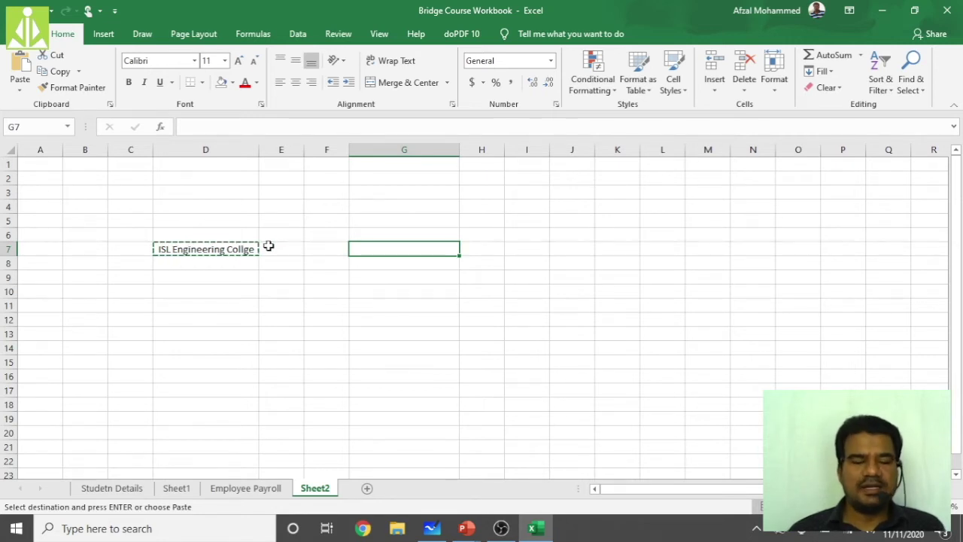
{"action": "right_click", "coordinate": [397, 248]}
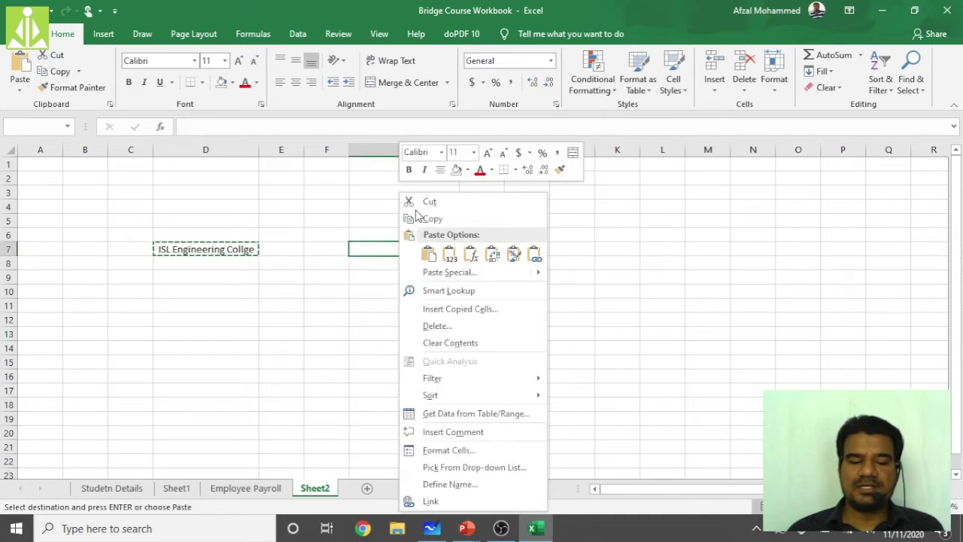
{"action": "left_click", "coordinate": [428, 254]}
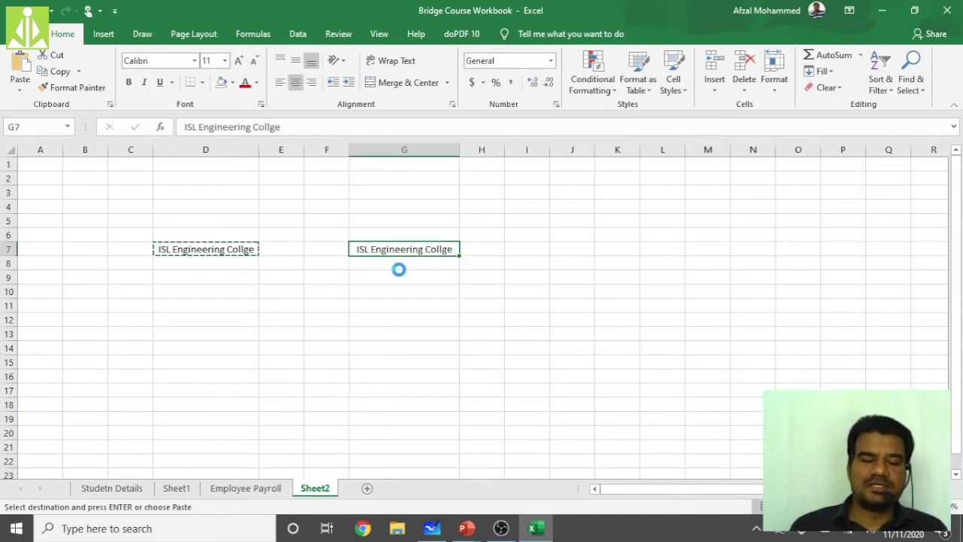
{"action": "key", "text": "ctrl+z"}
{"action": "left_click", "coordinate": [229, 239]}
{"action": "left_click", "coordinate": [234, 249]}
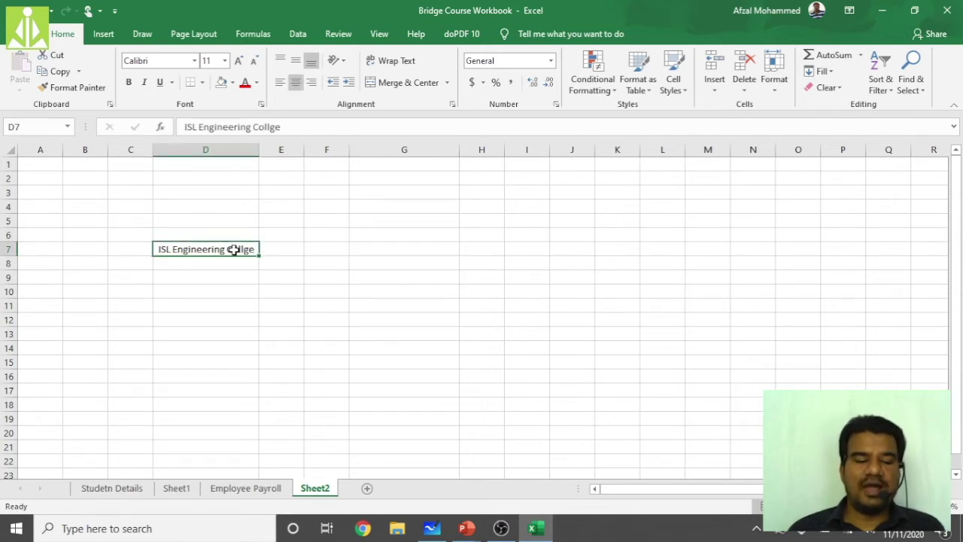
Copy D7 and paste it into G7, undoing the paste each time so G7 stays empty
{"action": "key", "text": "ctrl+c"}
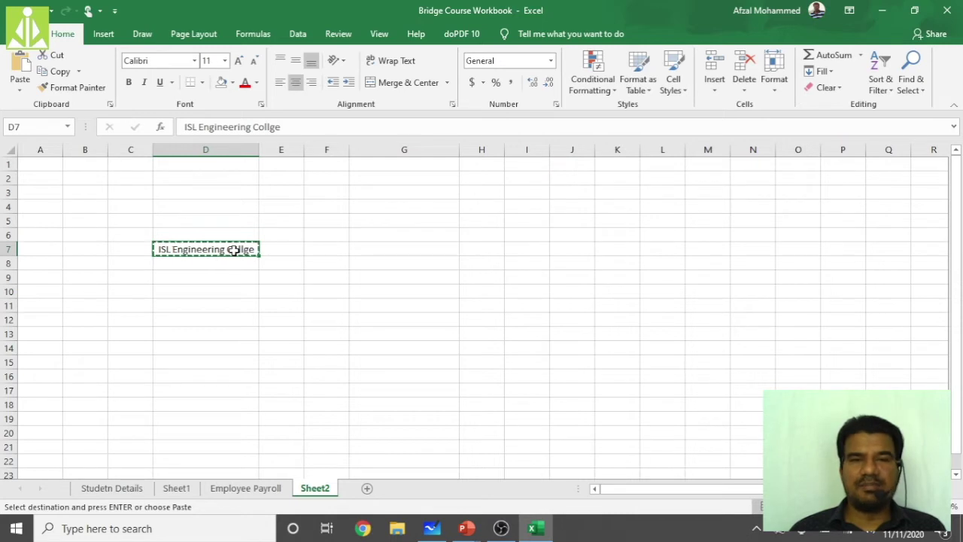
{"action": "key", "text": "Right"}
{"action": "key", "text": "Right"}
{"action": "key", "text": "Right"}
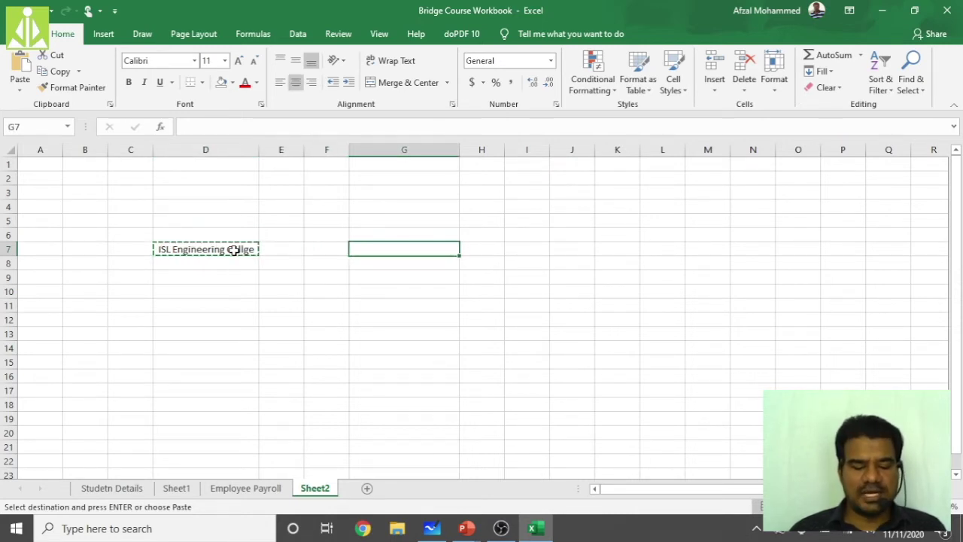
{"action": "key", "text": "ctrl+v"}
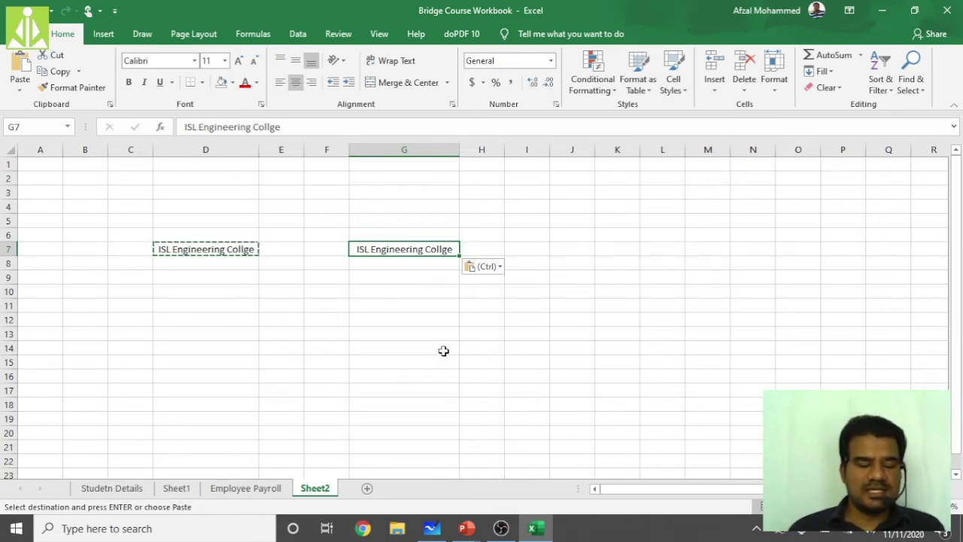
{"action": "key", "text": "ctrl+z"}
{"action": "left_click", "coordinate": [403, 328]}
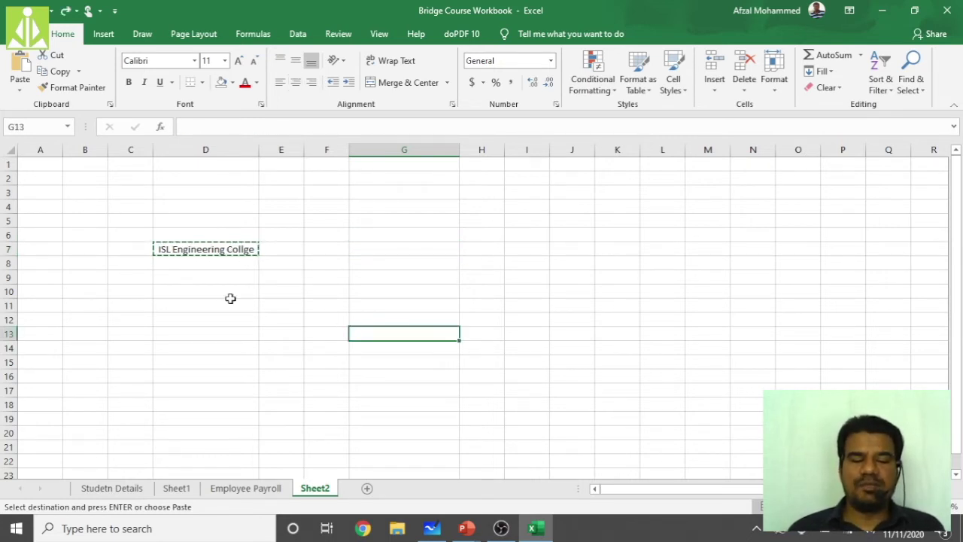
{"action": "left_click", "coordinate": [233, 252]}
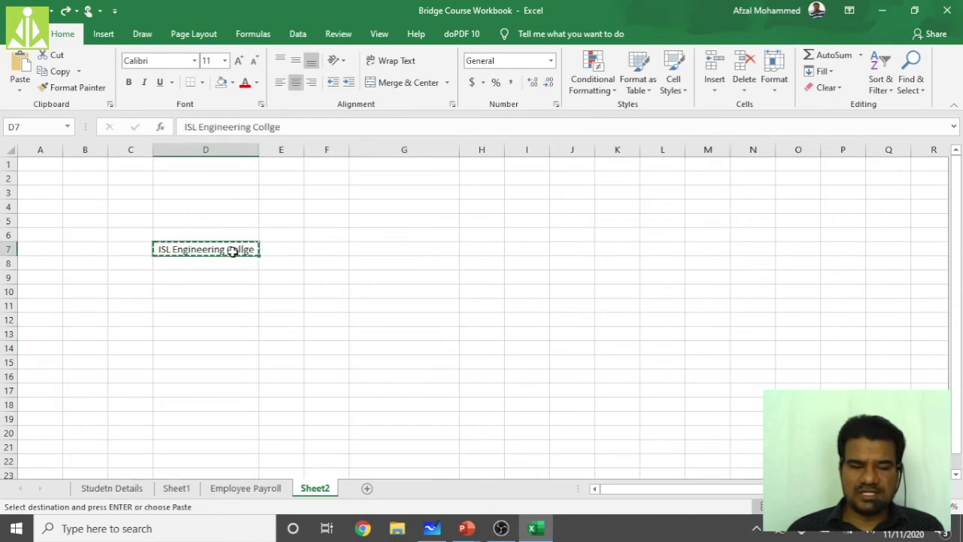
{"action": "left_click", "coordinate": [364, 258]}
{"action": "key", "text": "ctrl+v"}
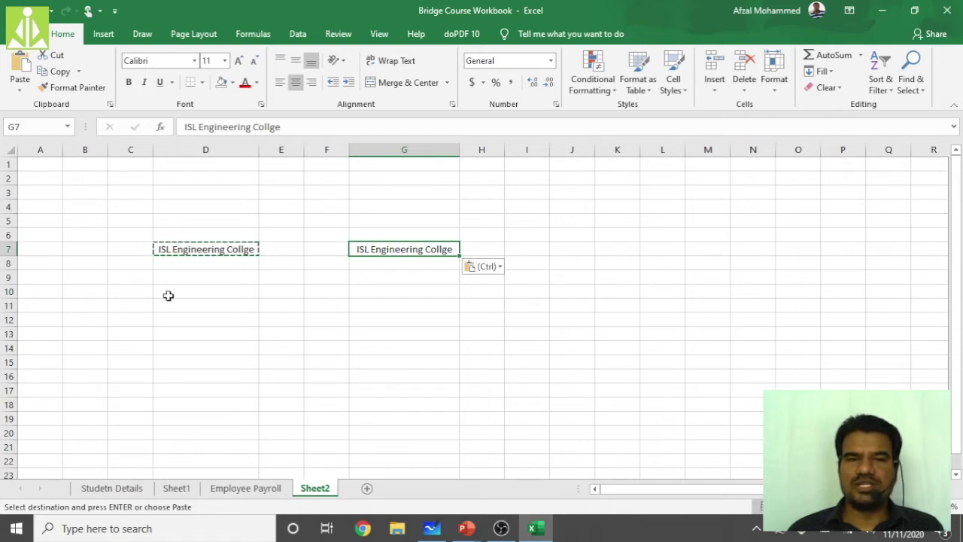
{"action": "key", "text": "ctrl+z"}
{"action": "left_click", "coordinate": [249, 249]}
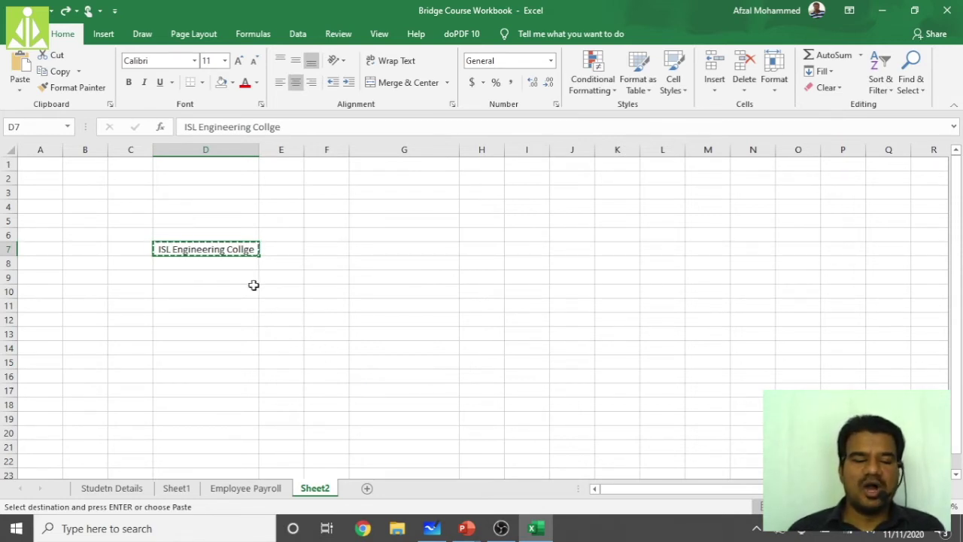
Cut 'ISL Engineering Collge' from D7 and paste it into G7
{"action": "right_click", "coordinate": [222, 249]}
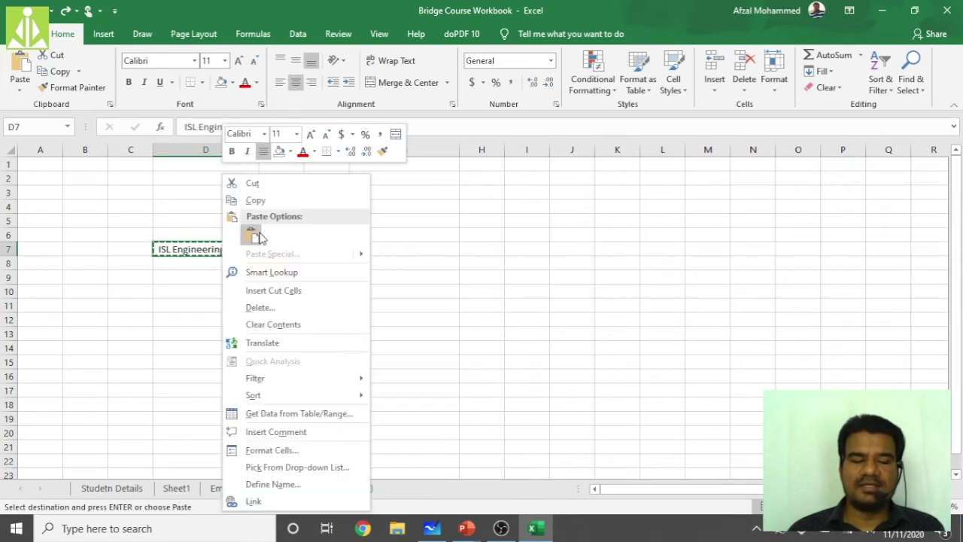
{"action": "left_click", "coordinate": [274, 185]}
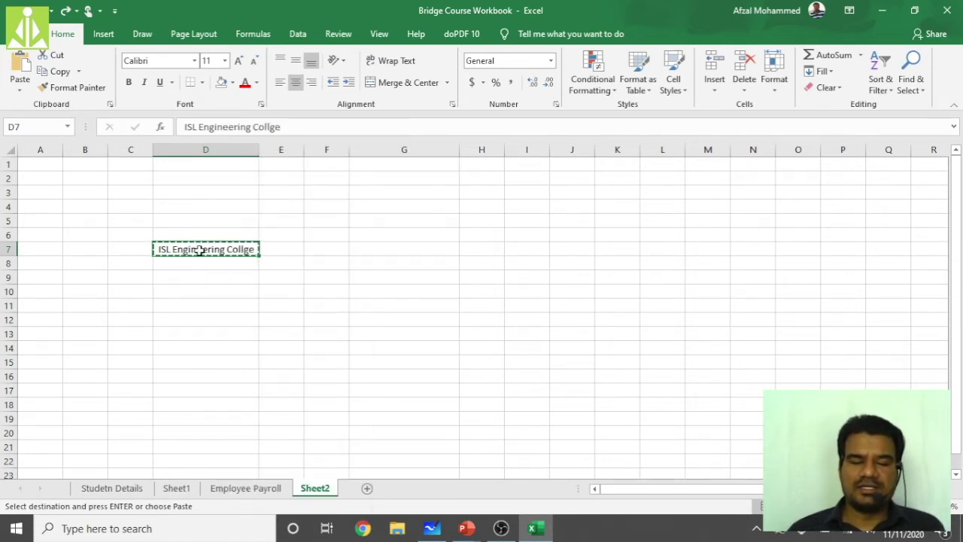
{"action": "right_click", "coordinate": [204, 249]}
{"action": "left_click", "coordinate": [264, 194]}
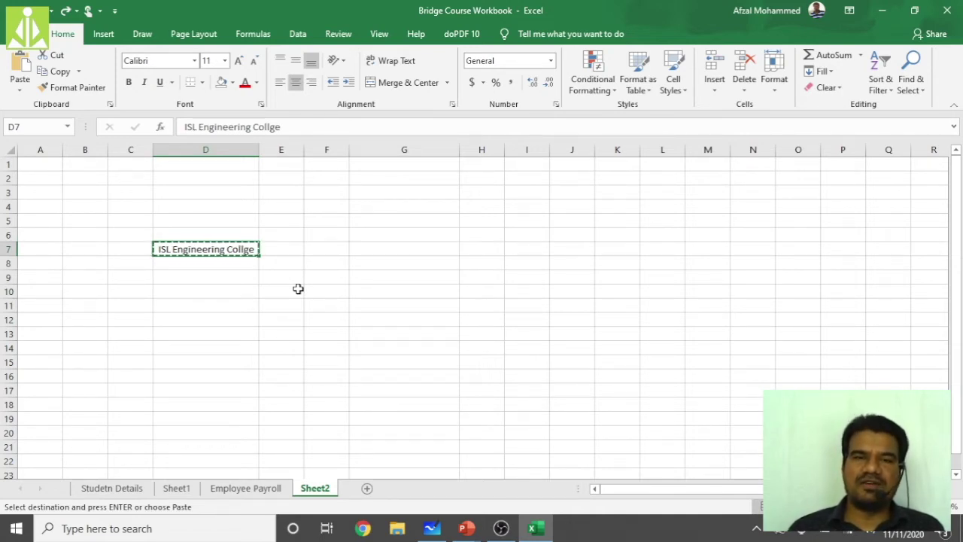
{"action": "key", "text": "Right"}
{"action": "key", "text": "Right"}
{"action": "key", "text": "Right"}
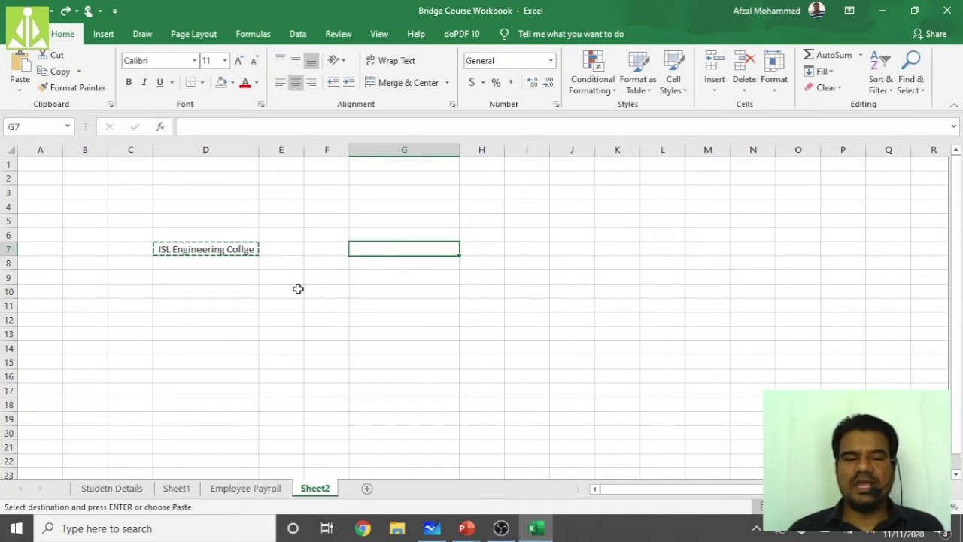
{"action": "key", "text": "Return"}
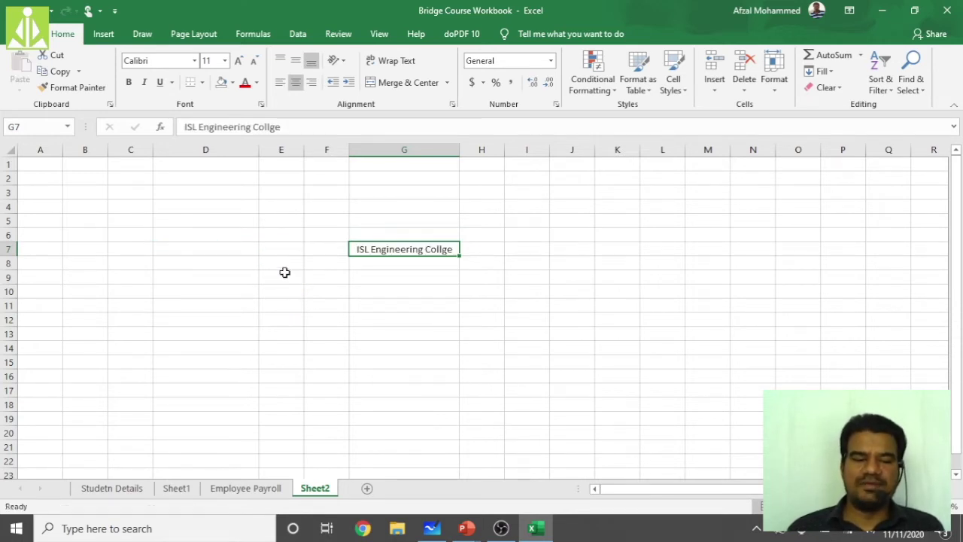
Undo and redo the move, paste into G7 again, then delete G7's contents
{"action": "key", "text": "ctrl+z"}
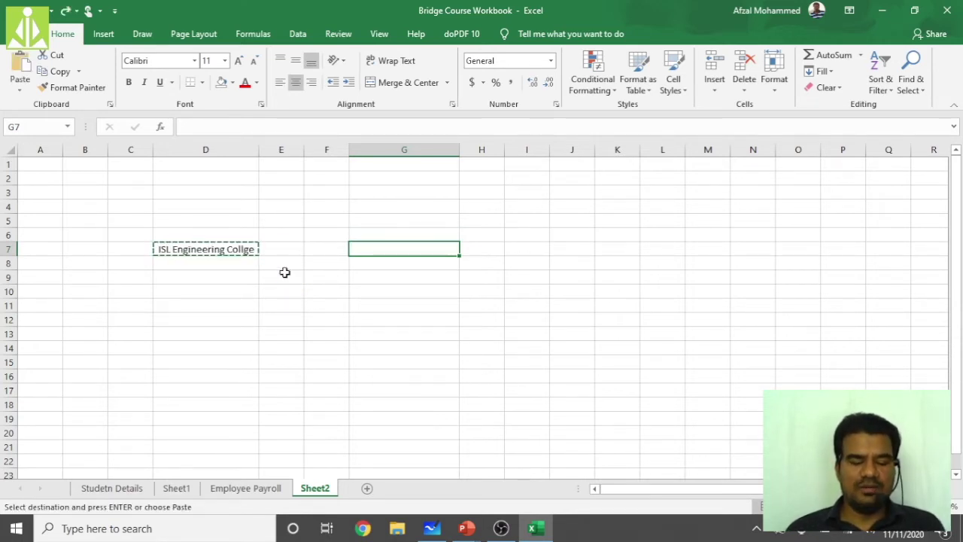
{"action": "key", "text": "ctrl+y"}
{"action": "key", "text": "ctrl+z"}
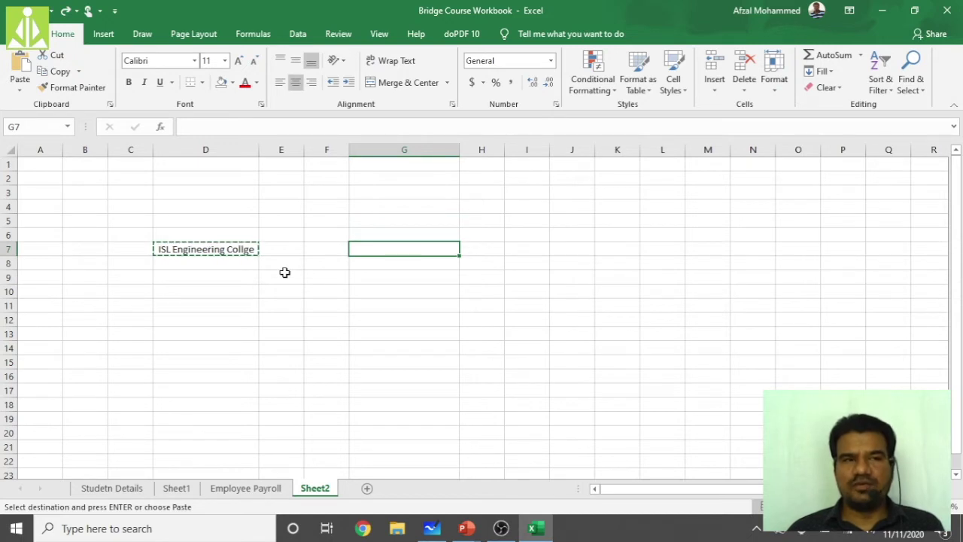
{"action": "key", "text": "ctrl+v"}
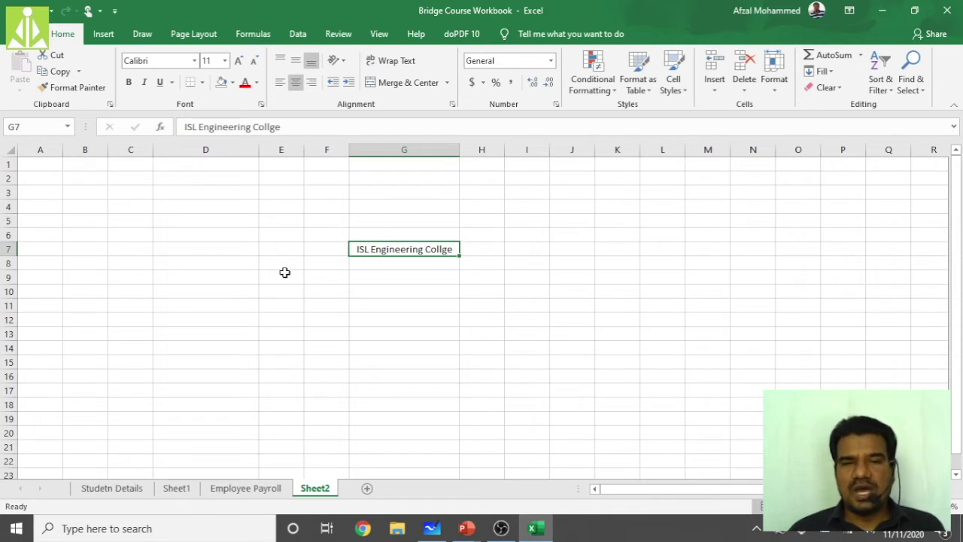
{"action": "key", "text": "Delete"}
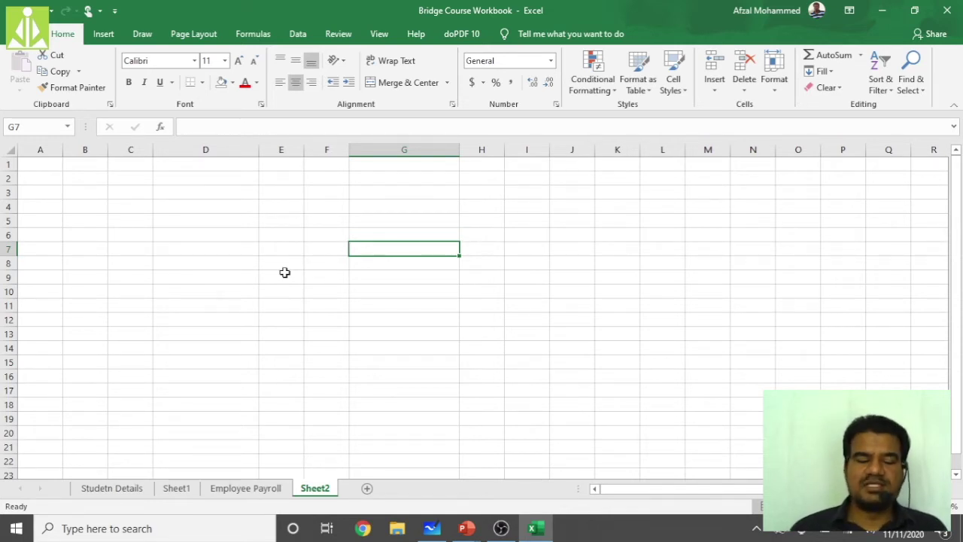
Enter 123 in D4 and 425 in D5
{"action": "left_click", "coordinate": [190, 203]}
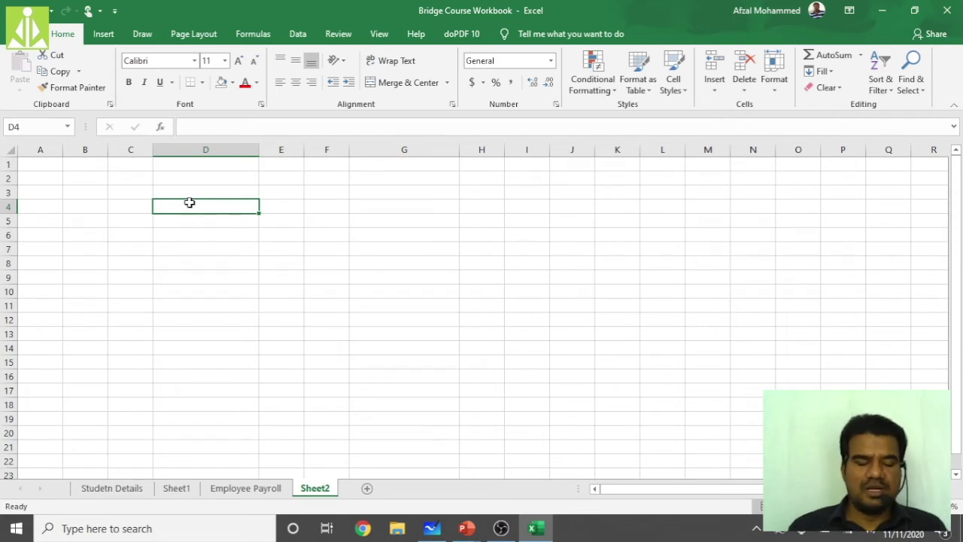
{"action": "type", "text": "123"}
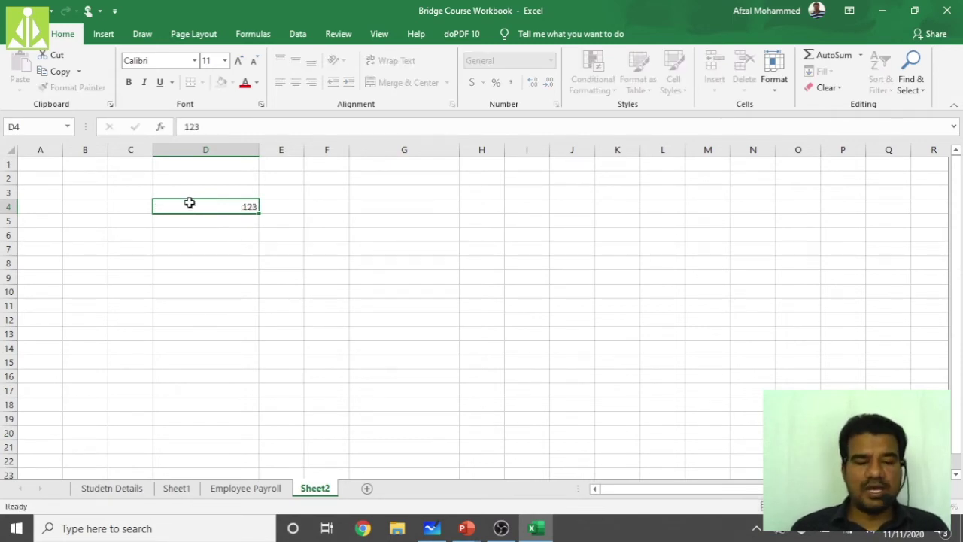
{"action": "key", "text": "Return"}
{"action": "type", "text": "425"}
{"action": "key", "text": "Return"}
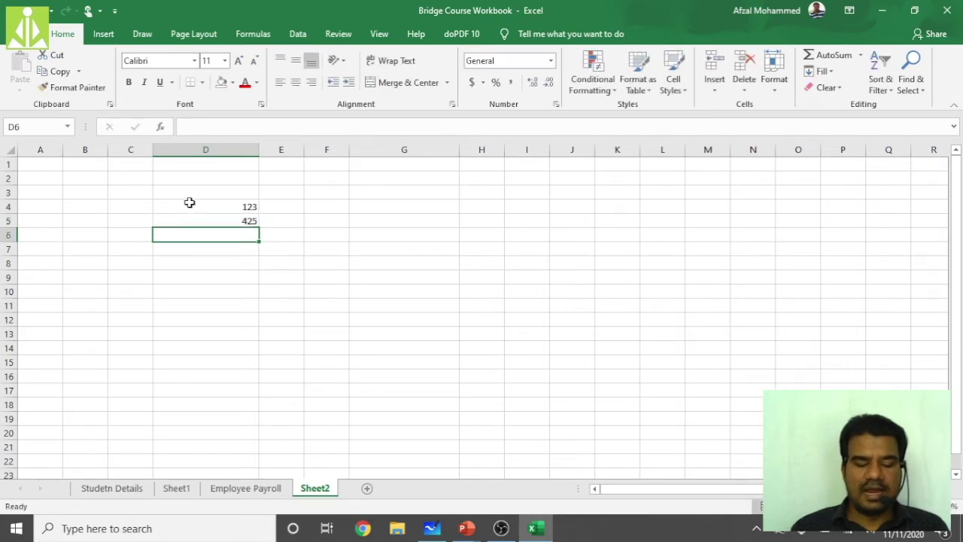
Enter the formula =D5+D4 in D6, then clear D6 again
{"action": "type", "text": "="}
{"action": "left_click", "coordinate": [194, 218]}
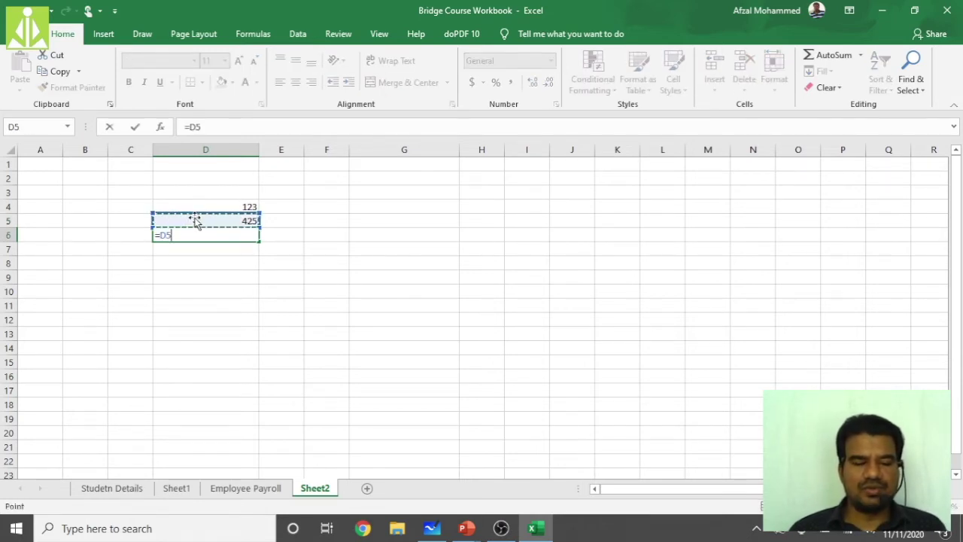
{"action": "type", "text": "+"}
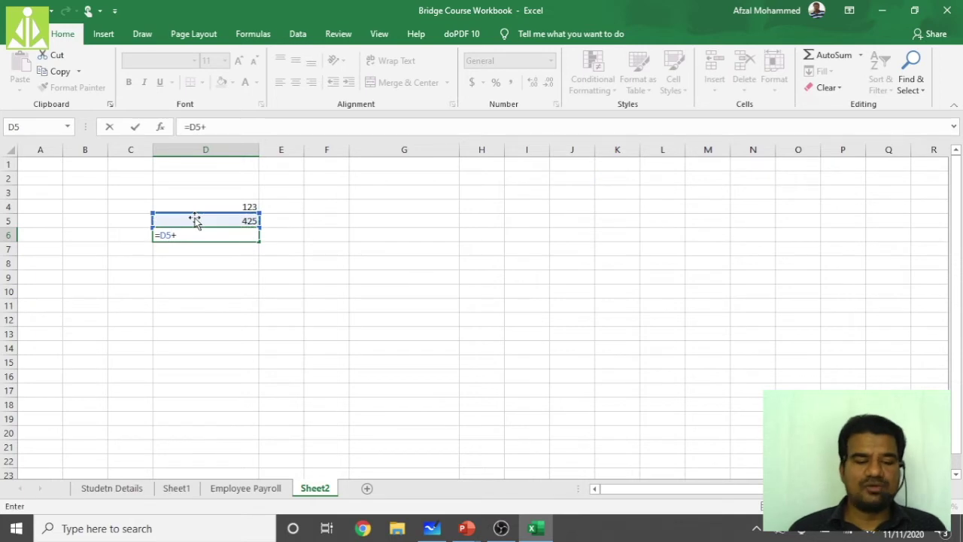
{"action": "left_click", "coordinate": [201, 207]}
{"action": "key", "text": "Return"}
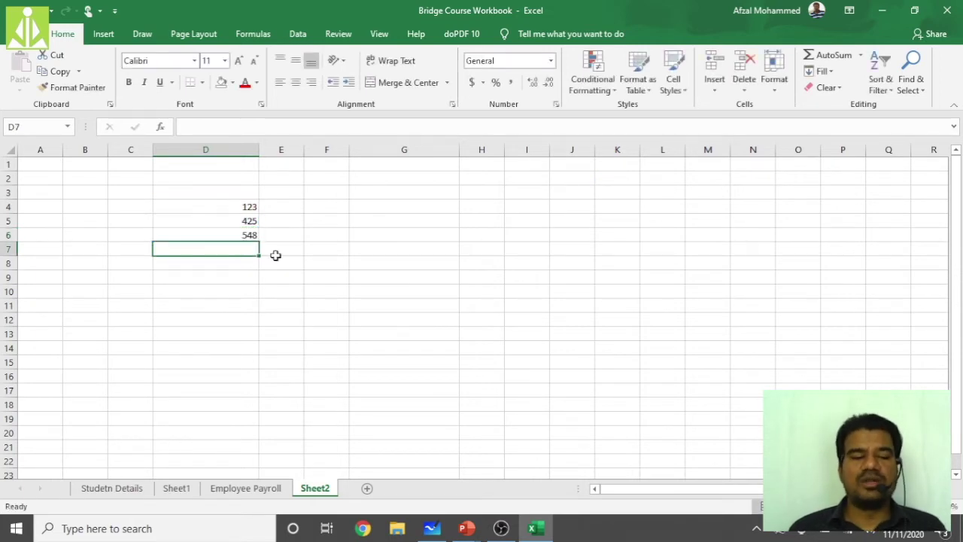
{"action": "left_click", "coordinate": [234, 234]}
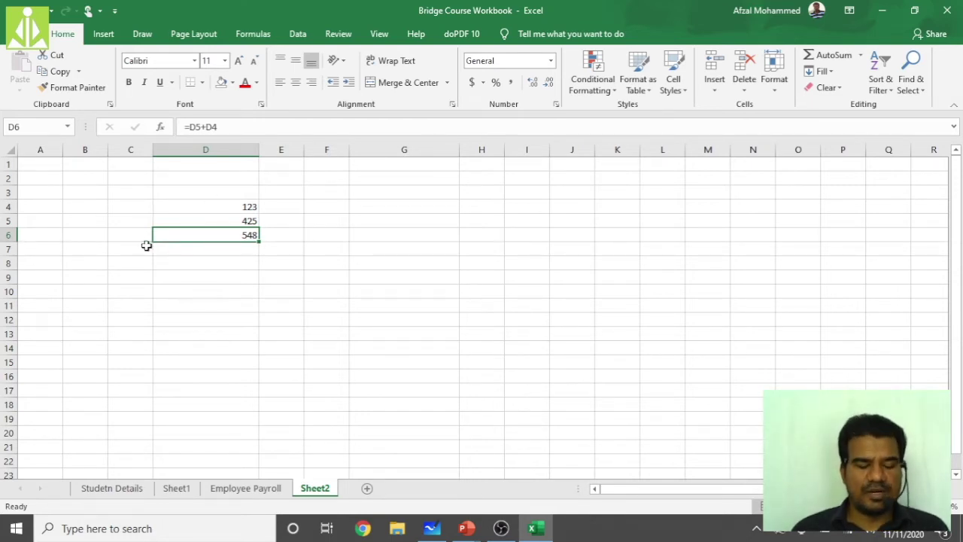
{"action": "key", "text": "Delete"}
{"action": "left_click", "coordinate": [194, 263]}
{"action": "left_click", "coordinate": [224, 246]}
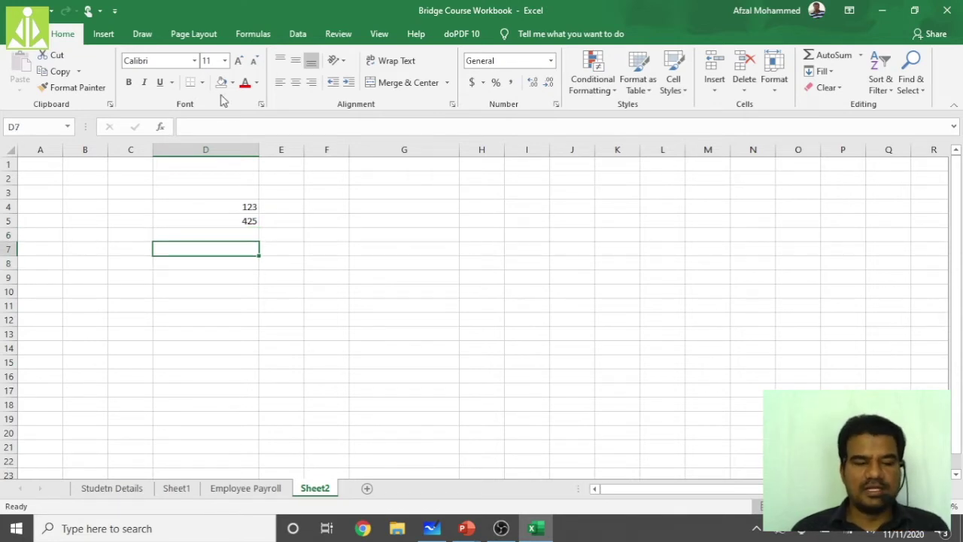
Enter the formula =D4+D5 in D7 so it shows 548
{"action": "left_click", "coordinate": [242, 205]}
{"action": "left_click", "coordinate": [246, 219]}
{"action": "left_click", "coordinate": [243, 247]}
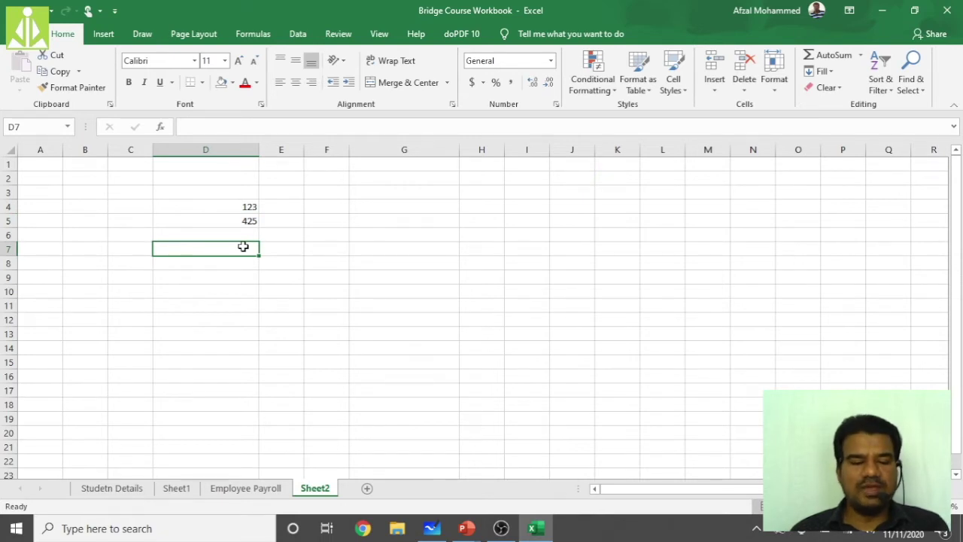
{"action": "type", "text": "="}
{"action": "left_click", "coordinate": [251, 206]}
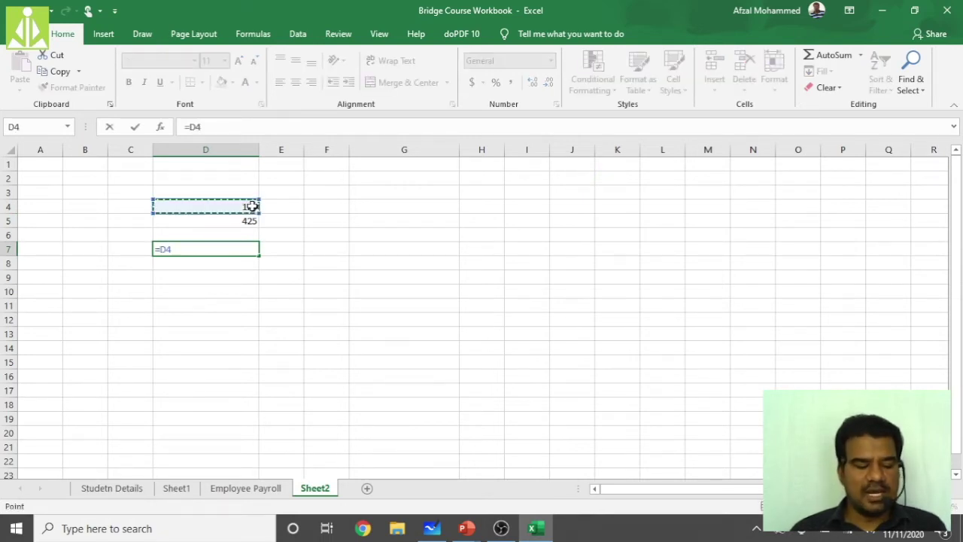
{"action": "type", "text": "+"}
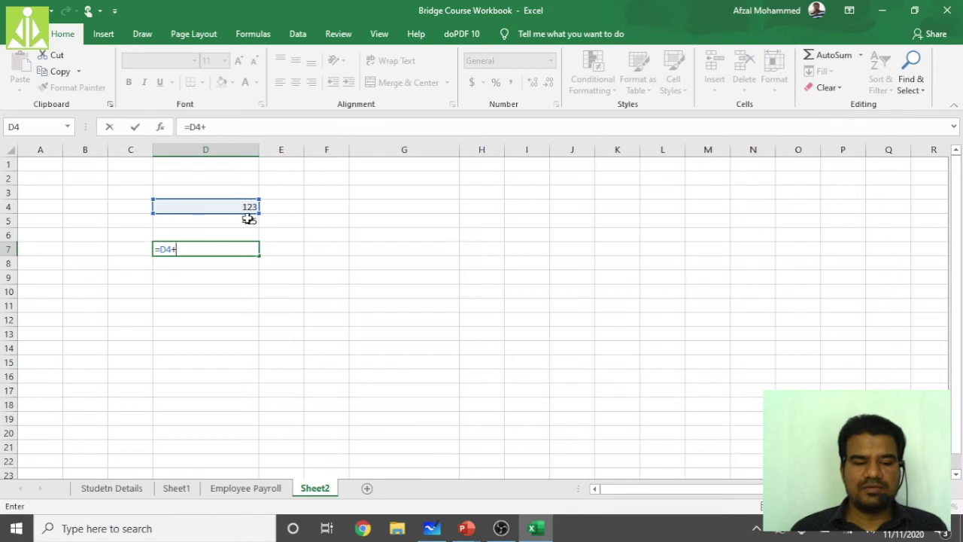
{"action": "left_click", "coordinate": [249, 220]}
{"action": "key", "text": "Return"}
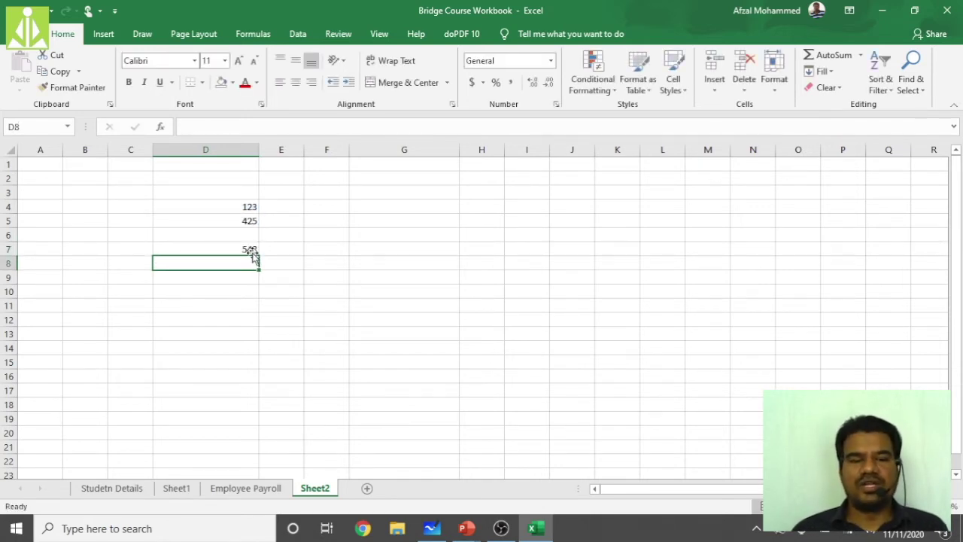
Check D7's formula against the values in D4 and D5, and narrow column D
{"action": "left_click", "coordinate": [206, 247]}
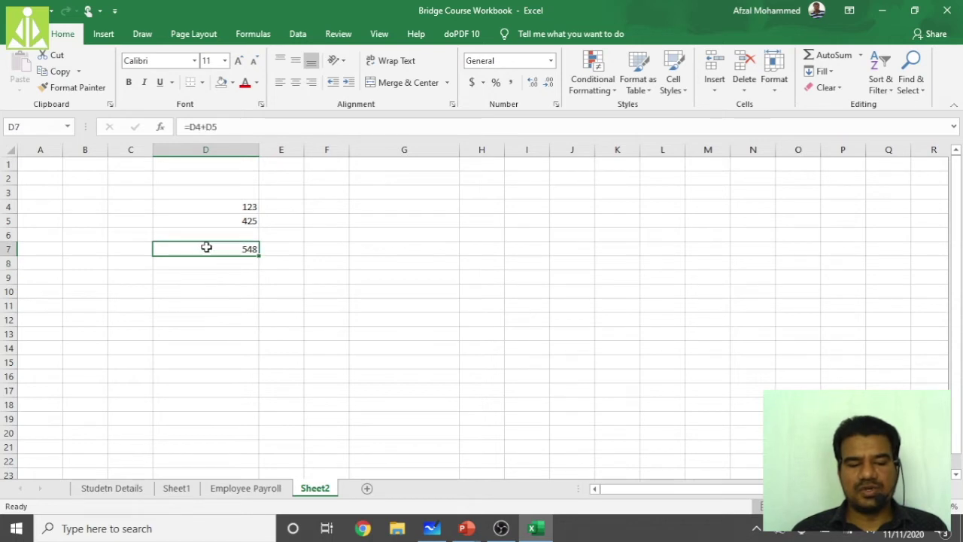
{"action": "left_click", "coordinate": [226, 208]}
{"action": "left_click", "coordinate": [226, 221]}
{"action": "left_click", "coordinate": [226, 208]}
{"action": "left_click", "coordinate": [228, 221]}
{"action": "left_click", "coordinate": [209, 205]}
{"action": "left_click", "coordinate": [222, 221]}
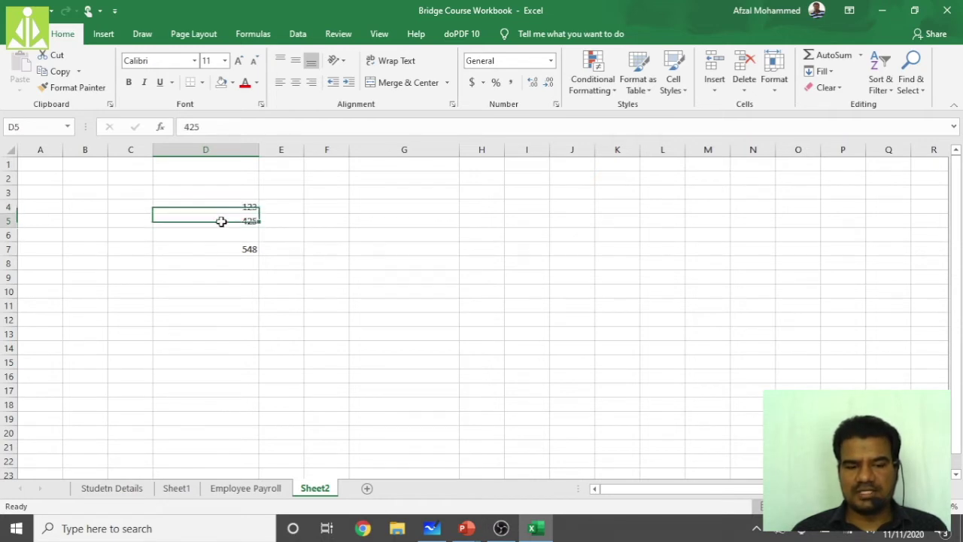
{"action": "left_click_drag", "start_coordinate": [259, 151], "coordinate": [214, 152]}
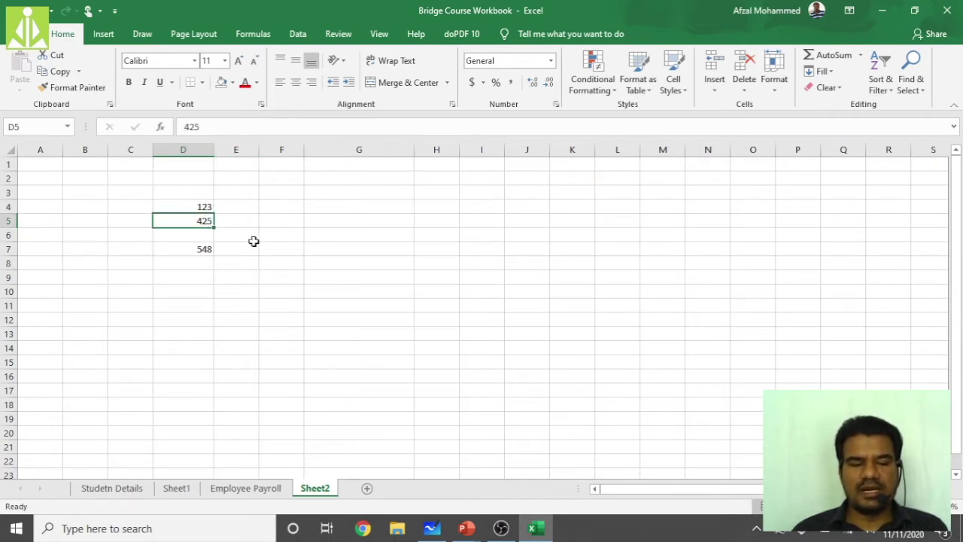
{"action": "left_click", "coordinate": [205, 250]}
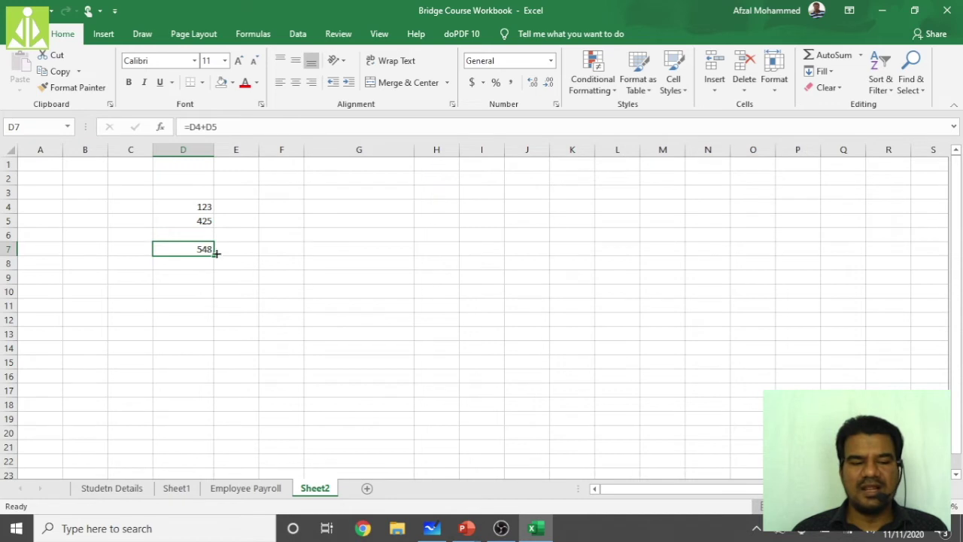
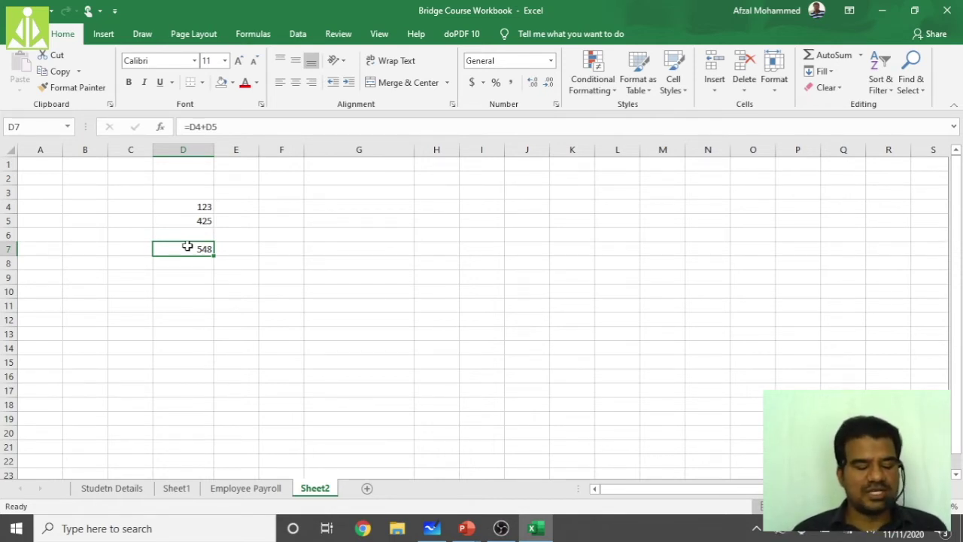
Copy the D7 total and paste it into G7, producing the shifted formula =G4+G5
{"action": "key", "text": "ctrl+c"}
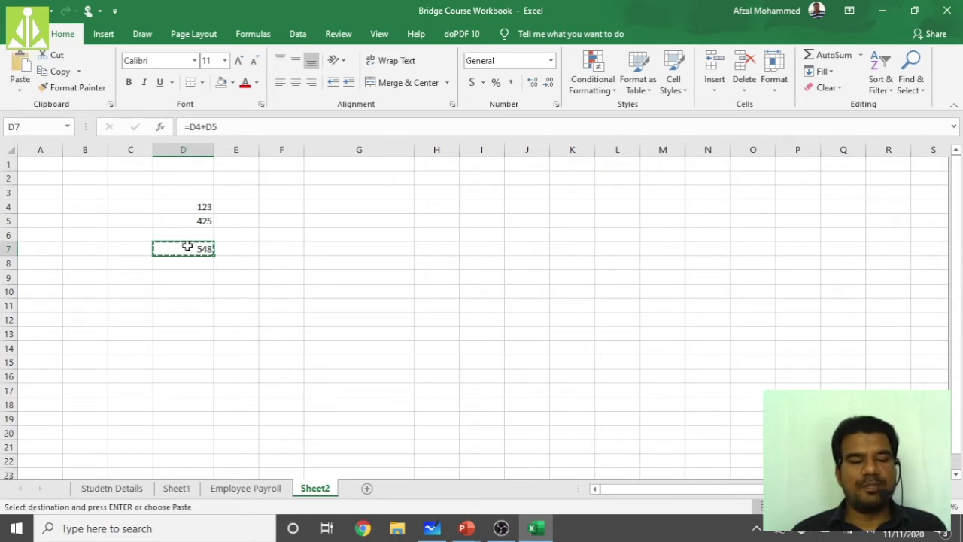
{"action": "left_click", "coordinate": [325, 249]}
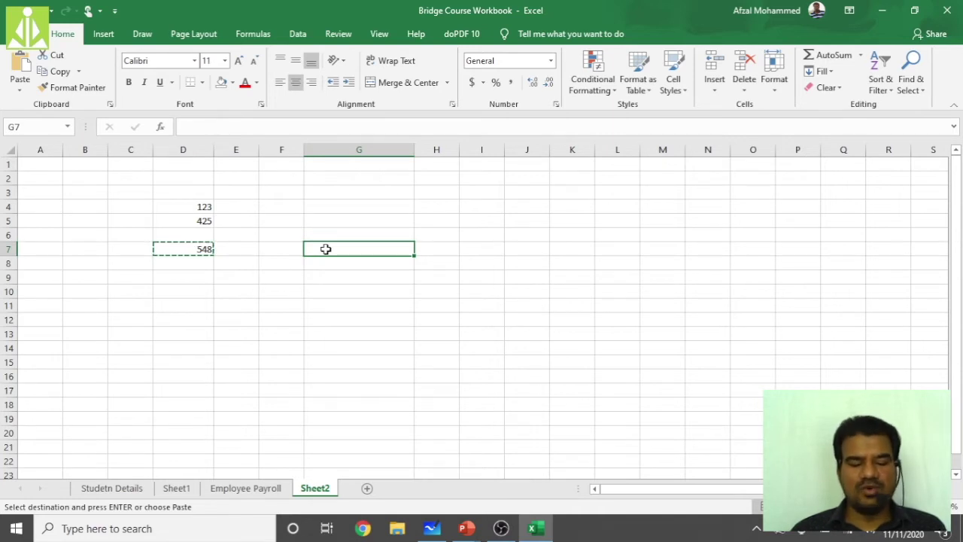
{"action": "key", "text": "ctrl+v"}
{"action": "key", "text": "ctrl"}
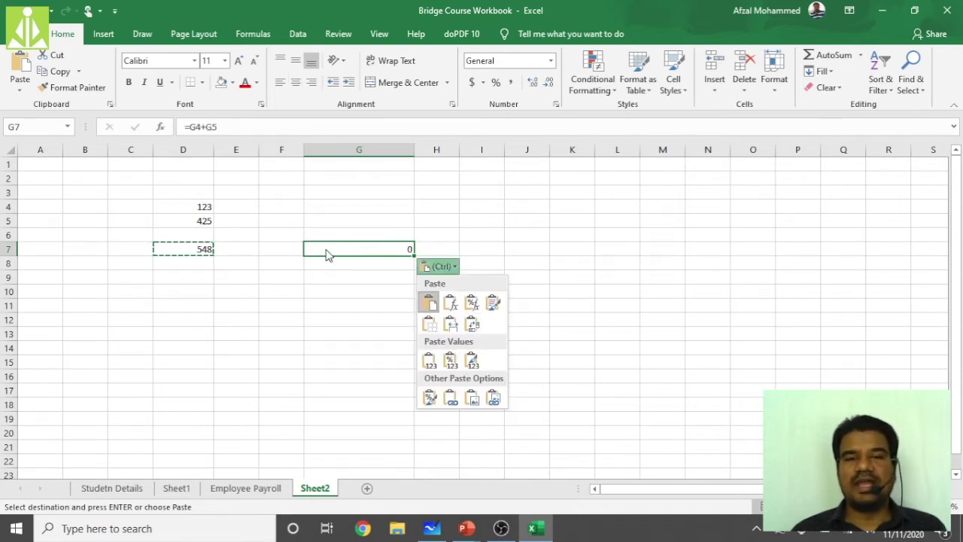
{"action": "key", "text": "Escape"}
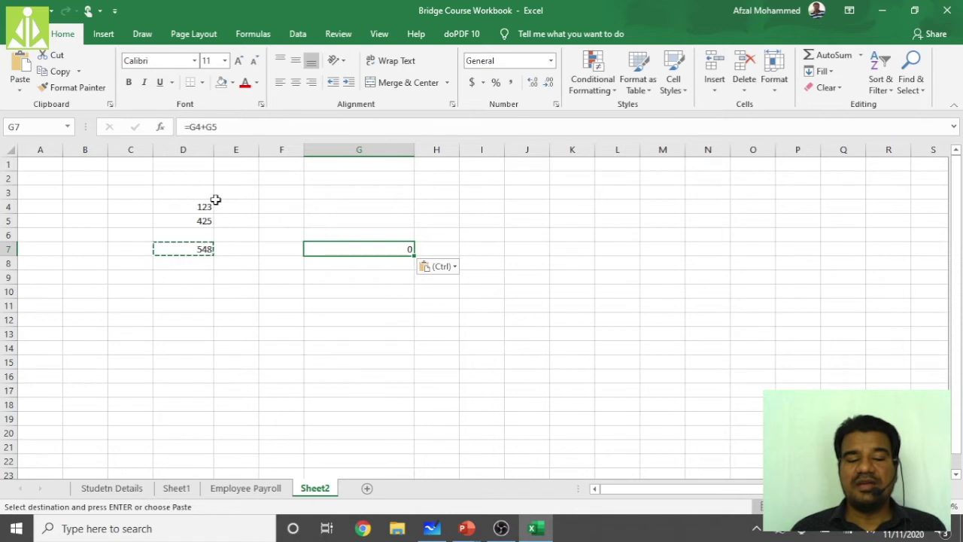
Compare D7's =D4+D5 with G7's =G4+G5, then clear G7
{"action": "left_click", "coordinate": [180, 251]}
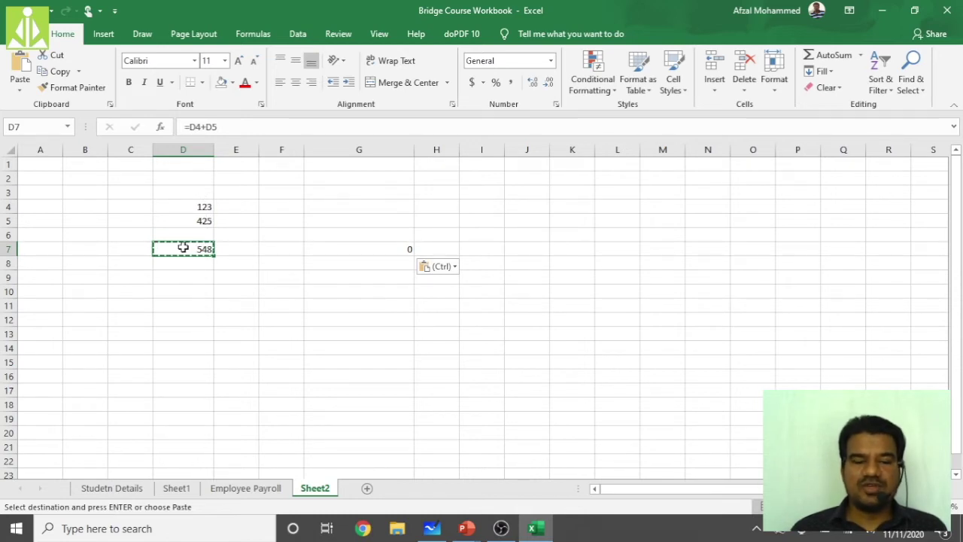
{"action": "left_click", "coordinate": [361, 250]}
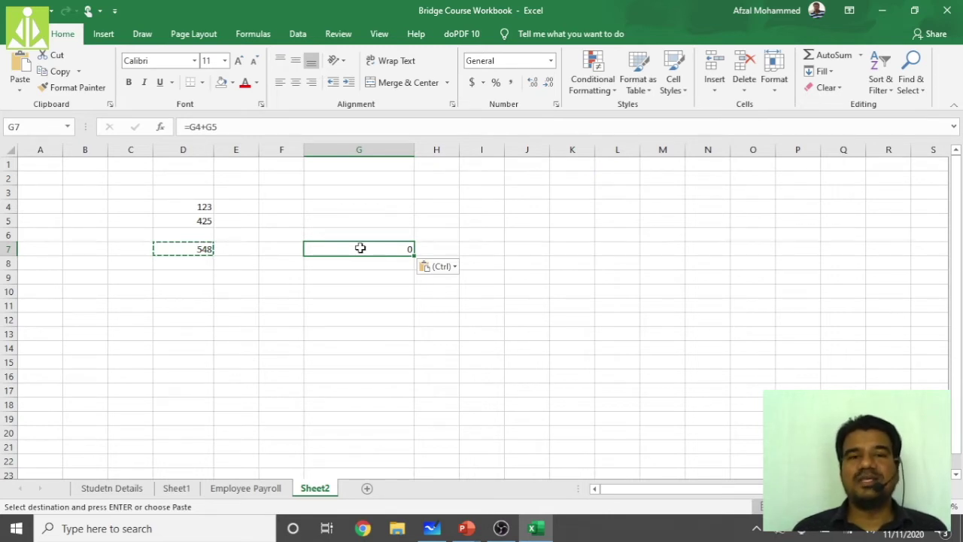
{"action": "left_click", "coordinate": [202, 250]}
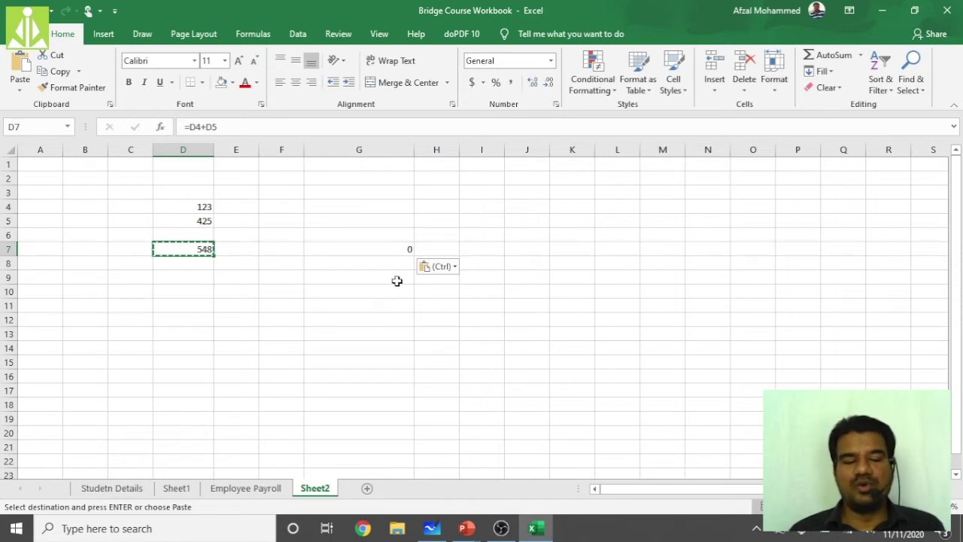
{"action": "left_click", "coordinate": [390, 249]}
{"action": "key", "text": "Delete"}
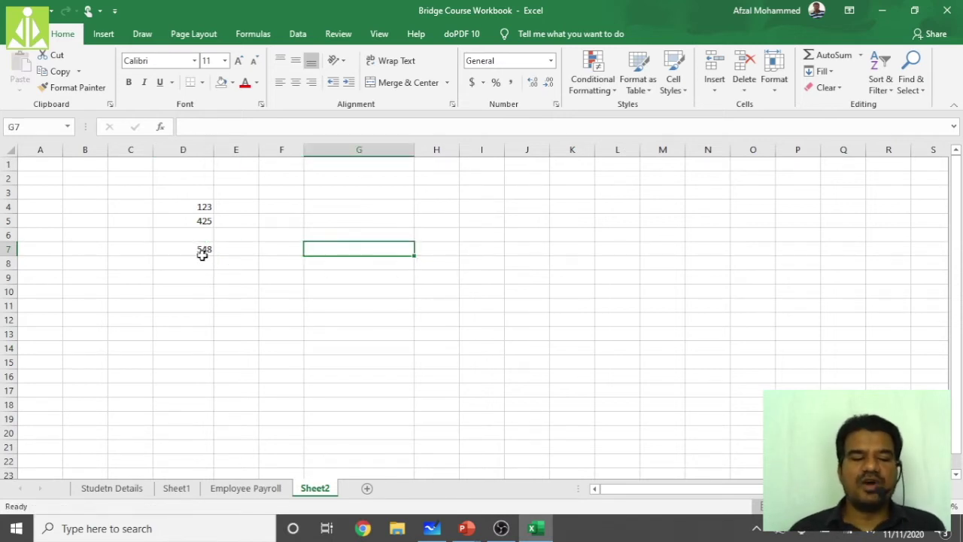
Copy D7 again and paste its formula into G7 once more
{"action": "left_click", "coordinate": [193, 255]}
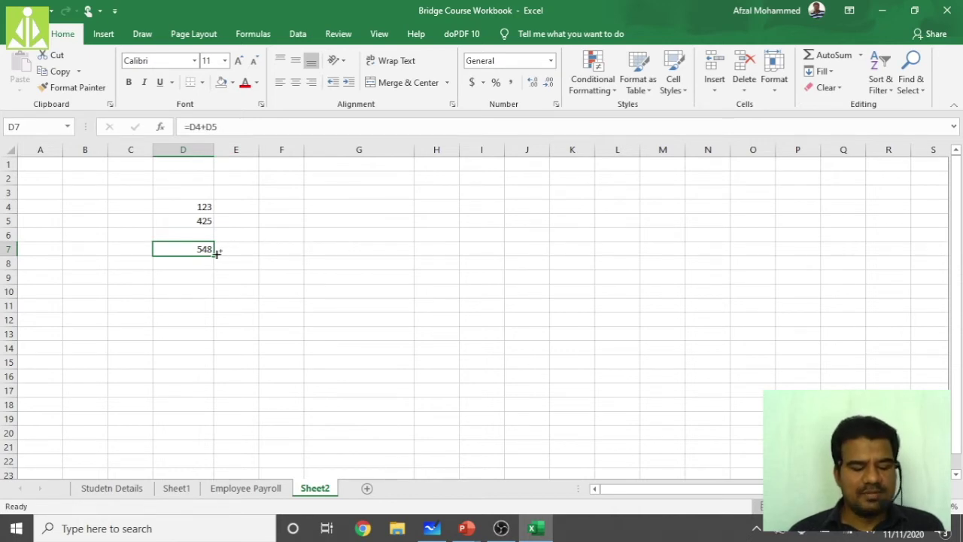
{"action": "key", "text": "ctrl+c"}
{"action": "left_click", "coordinate": [425, 250]}
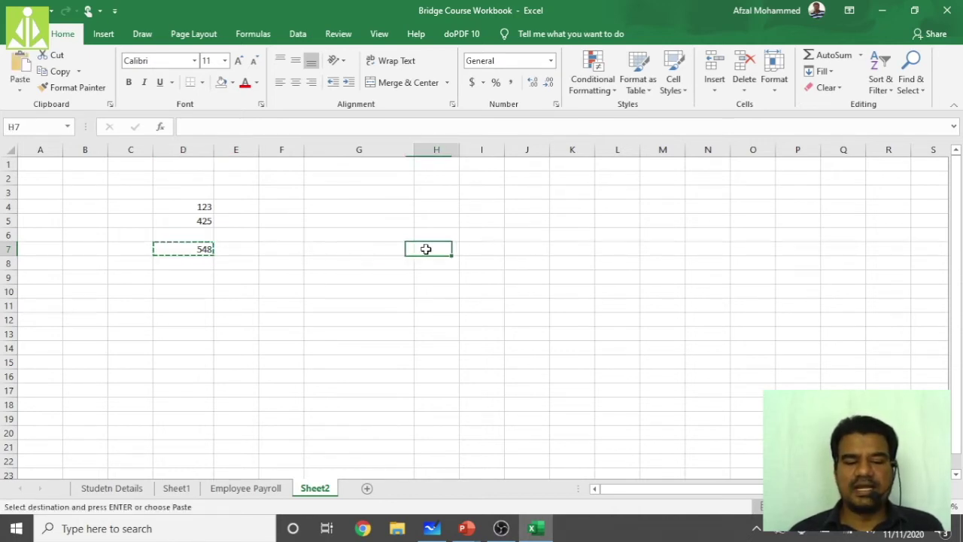
{"action": "left_click", "coordinate": [373, 254]}
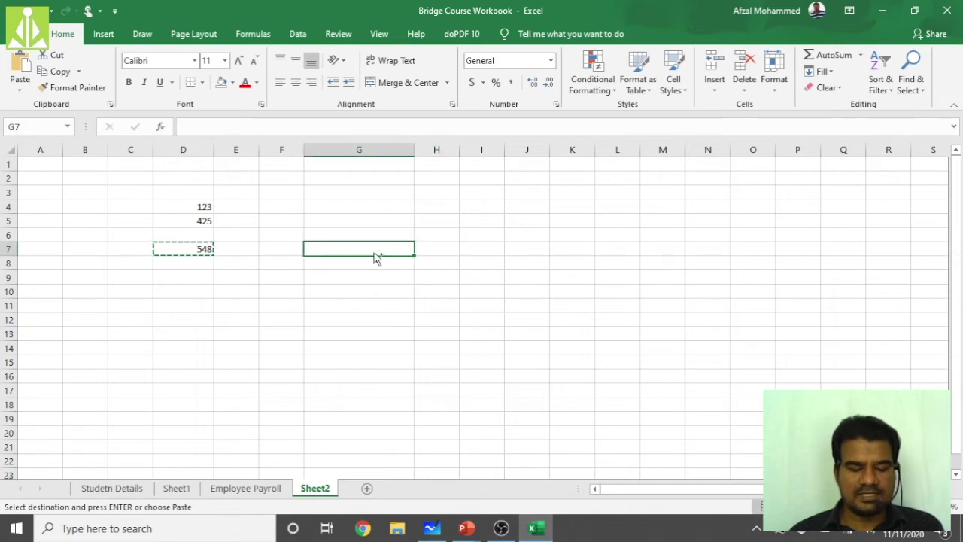
{"action": "key", "text": "ctrl+v"}
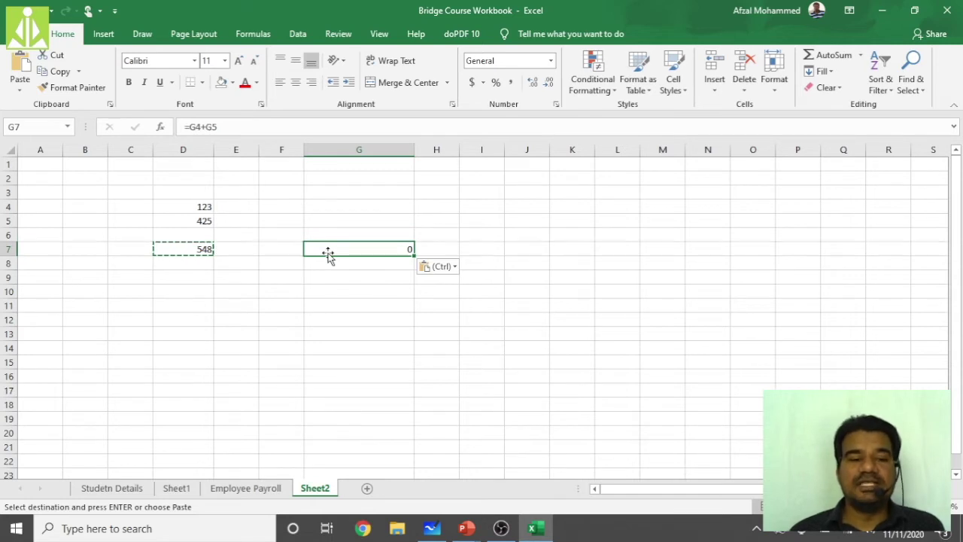
Compare D4, D5 and D7's formula with G7's =G4+G5 and the empty G5 and G6
{"action": "left_click", "coordinate": [217, 208]}
{"action": "left_click", "coordinate": [206, 221]}
{"action": "left_click", "coordinate": [203, 208]}
{"action": "left_click", "coordinate": [201, 224]}
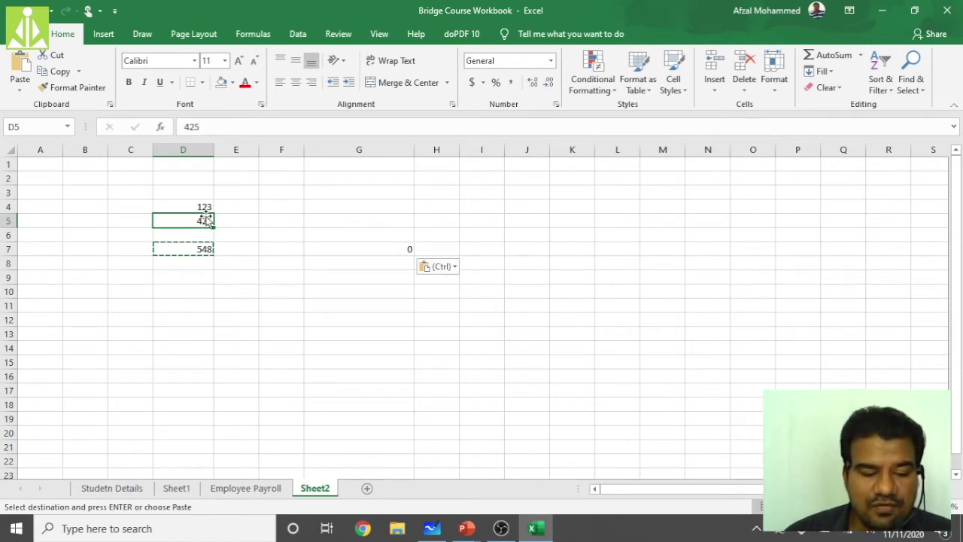
{"action": "left_click", "coordinate": [176, 249]}
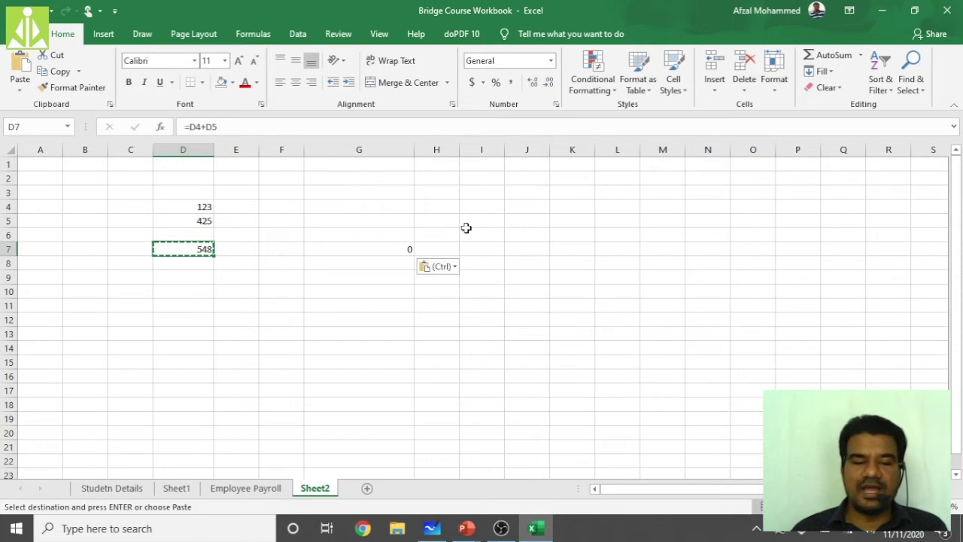
{"action": "left_click", "coordinate": [404, 252]}
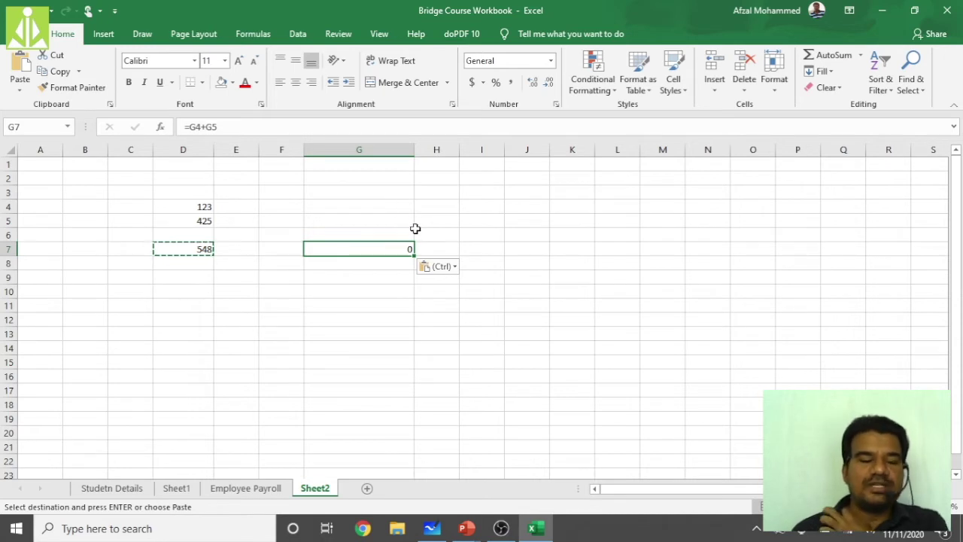
{"action": "left_click", "coordinate": [395, 221]}
{"action": "left_click", "coordinate": [394, 234]}
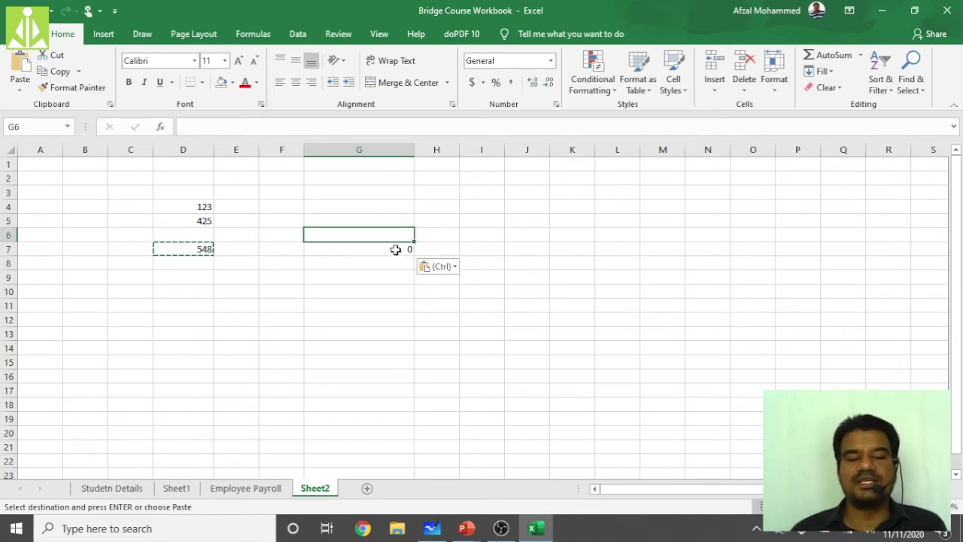
{"action": "left_click", "coordinate": [394, 250]}
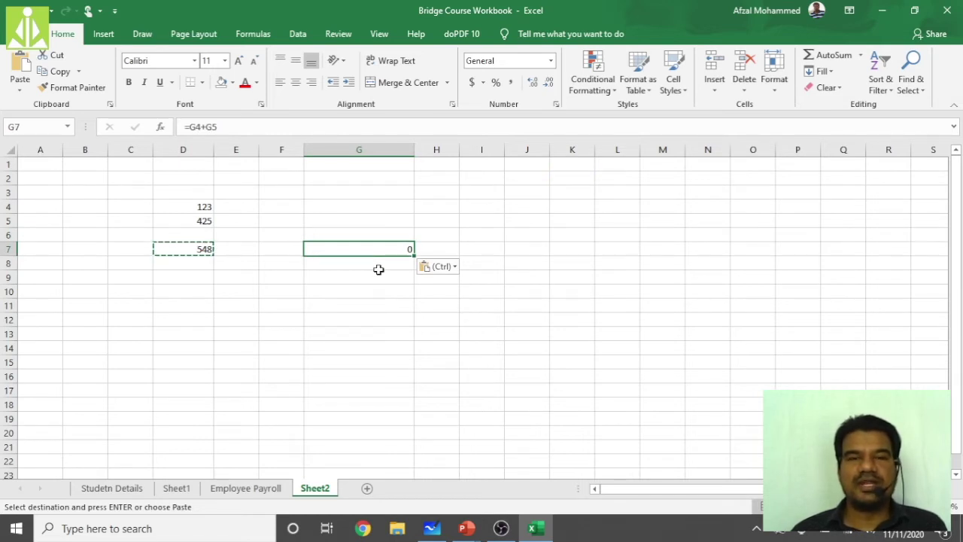
Review 123, 425 and D7's =D4+D5, undo the G7 paste, and copy D7 again
{"action": "left_click", "coordinate": [209, 220]}
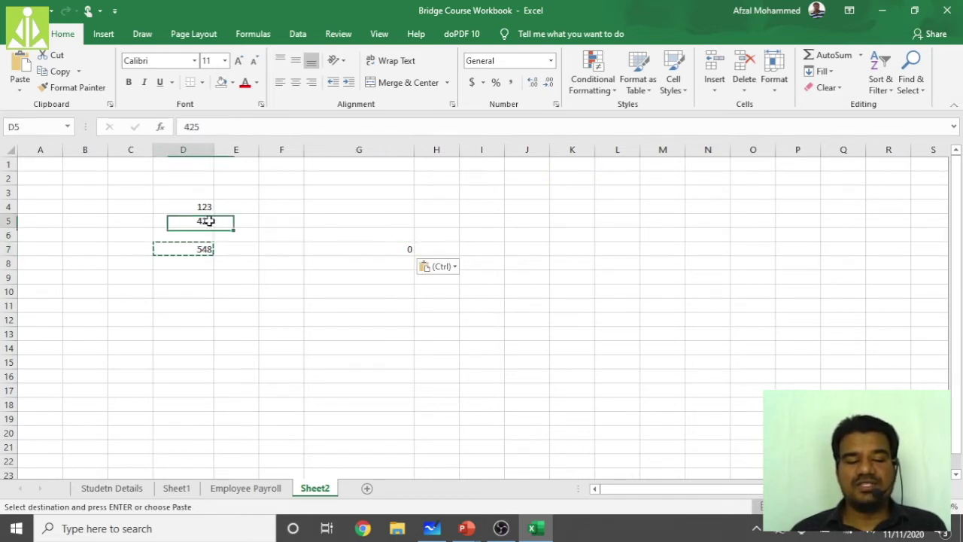
{"action": "left_click", "coordinate": [206, 208]}
{"action": "left_click", "coordinate": [208, 220]}
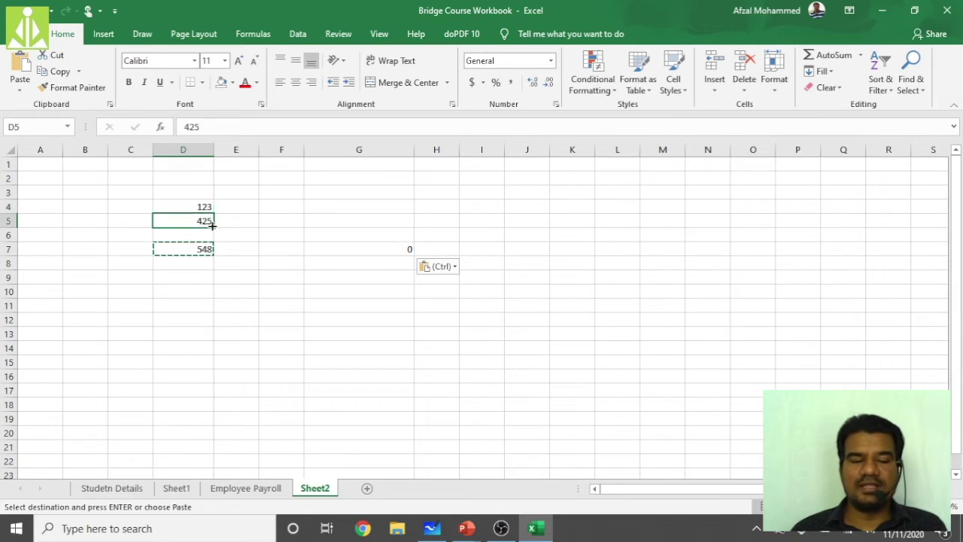
{"action": "left_click", "coordinate": [198, 249]}
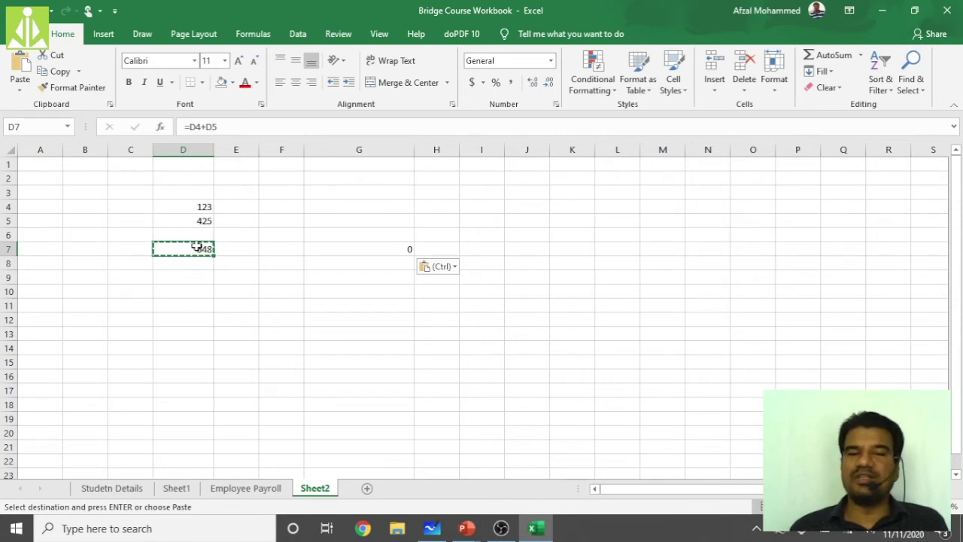
{"action": "left_click", "coordinate": [371, 248]}
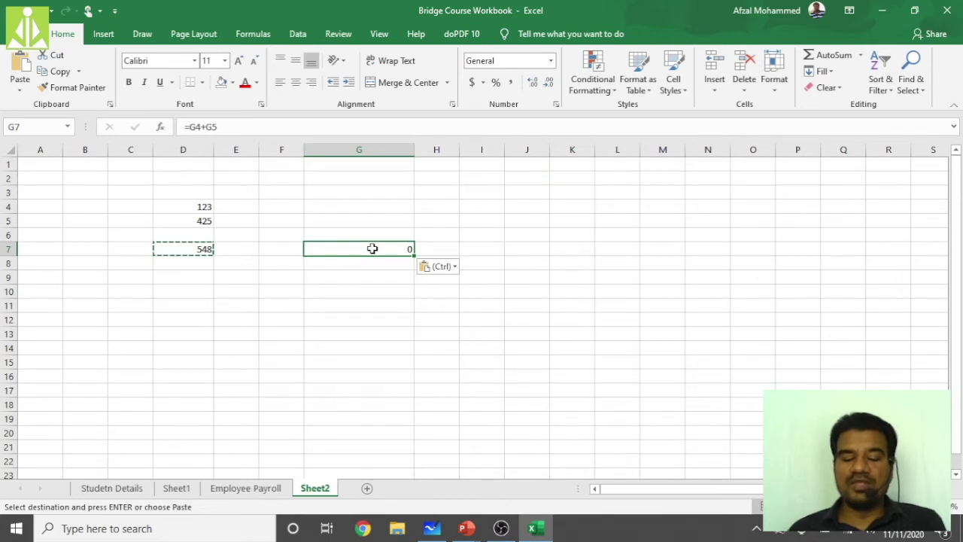
{"action": "key", "text": "Escape"}
{"action": "left_click", "coordinate": [205, 253]}
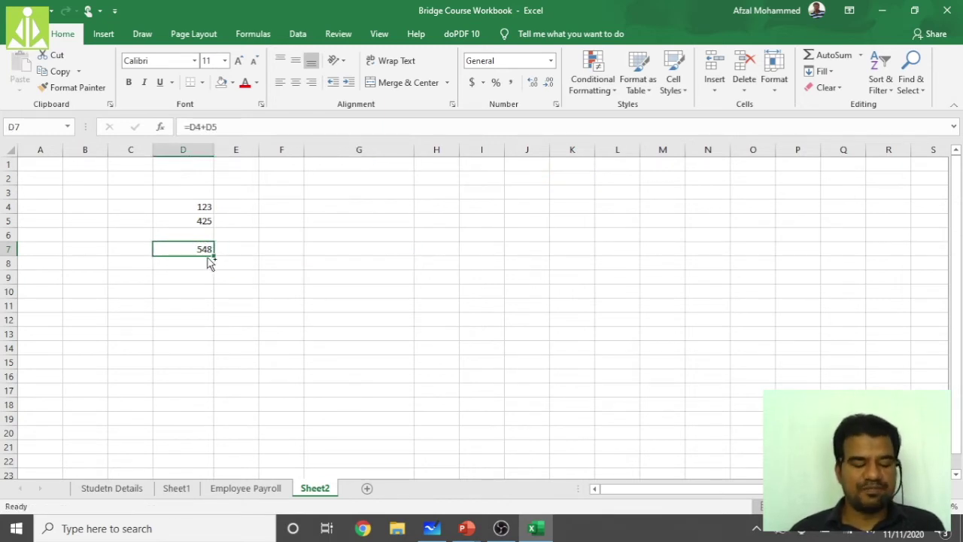
{"action": "key", "text": "ctrl+c"}
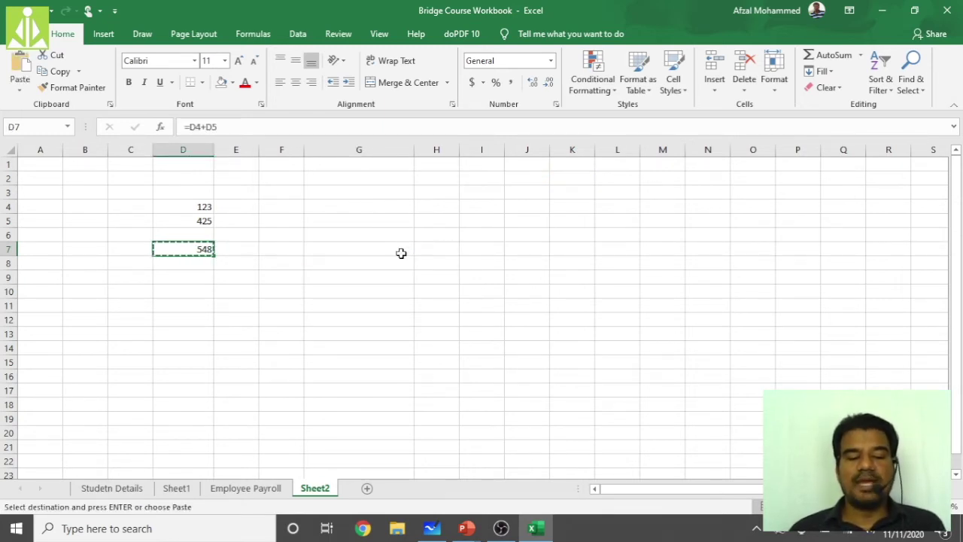
Paste D7's total into G7 with Paste Special set to Values
{"action": "right_click", "coordinate": [398, 250]}
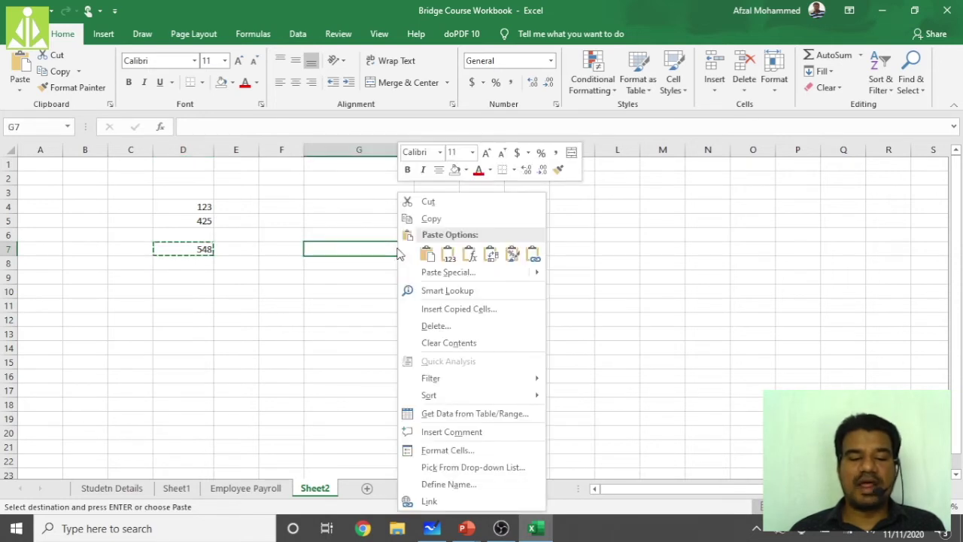
{"action": "left_click", "coordinate": [449, 256]}
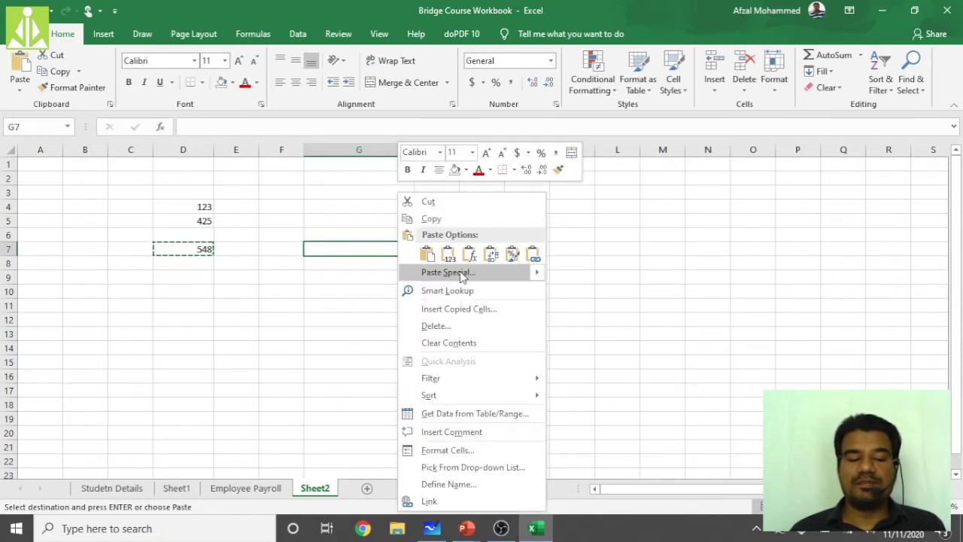
{"action": "left_click", "coordinate": [449, 272]}
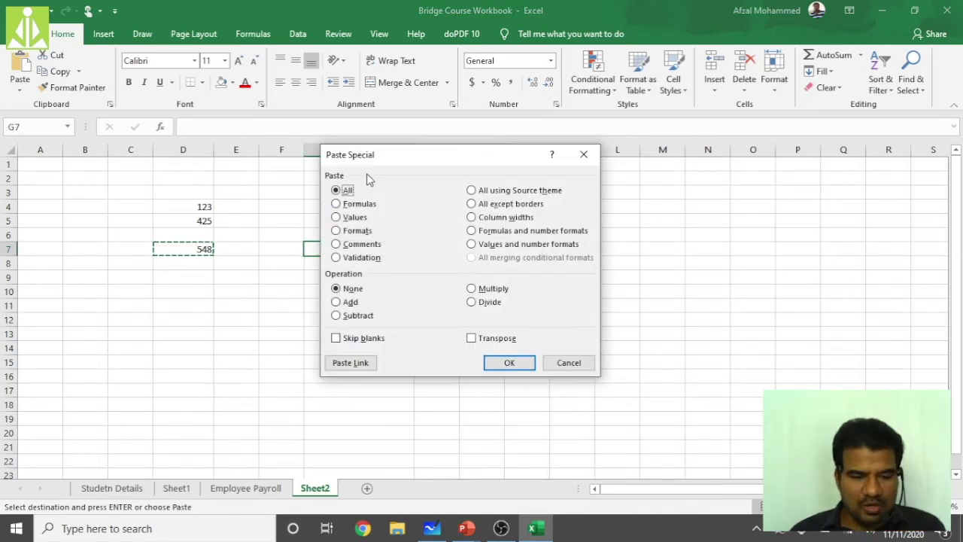
{"action": "left_click_drag", "start_coordinate": [384, 157], "coordinate": [472, 166]}
{"action": "left_click", "coordinate": [424, 226]}
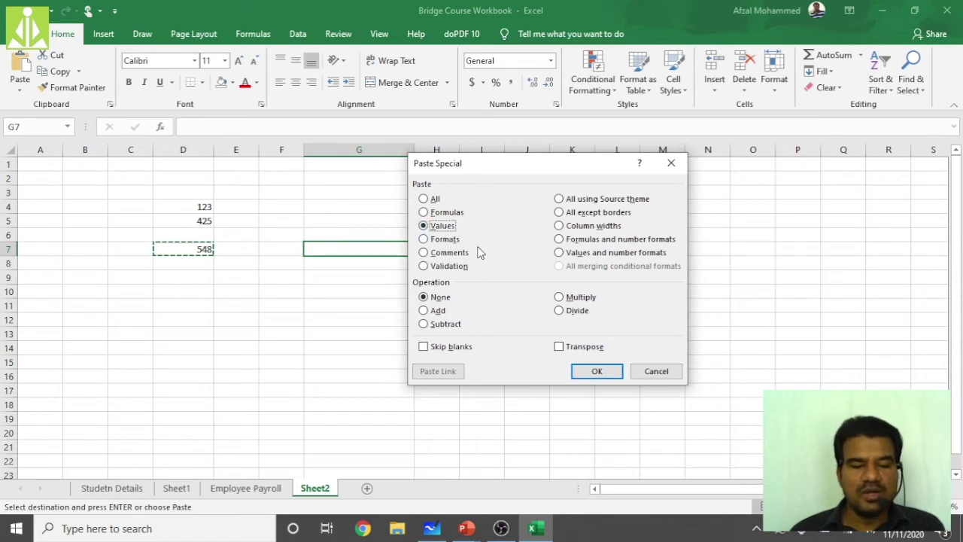
{"action": "left_click", "coordinate": [573, 371]}
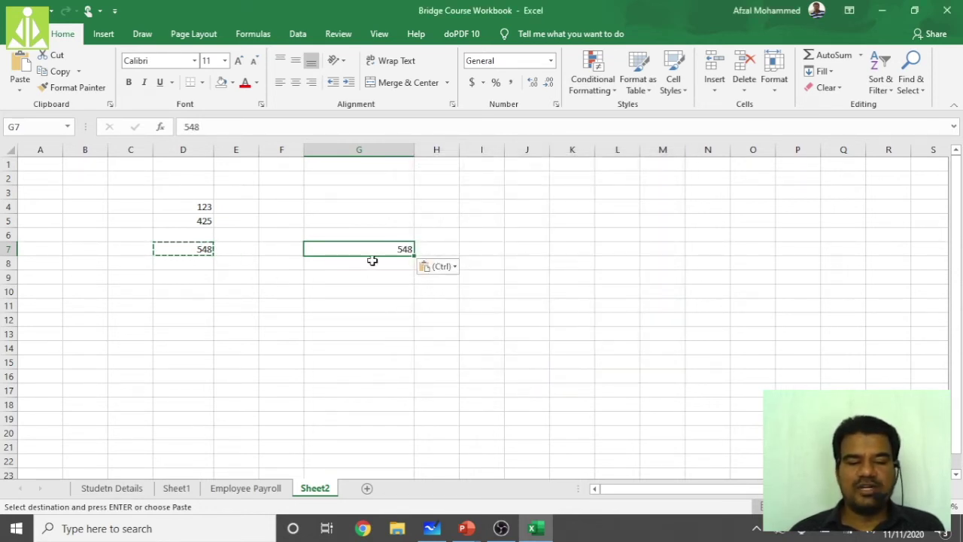
Confirm G7 holds the plain value 548 while D7 keeps =D4+D5
{"action": "left_click", "coordinate": [361, 304]}
{"action": "left_click", "coordinate": [372, 249]}
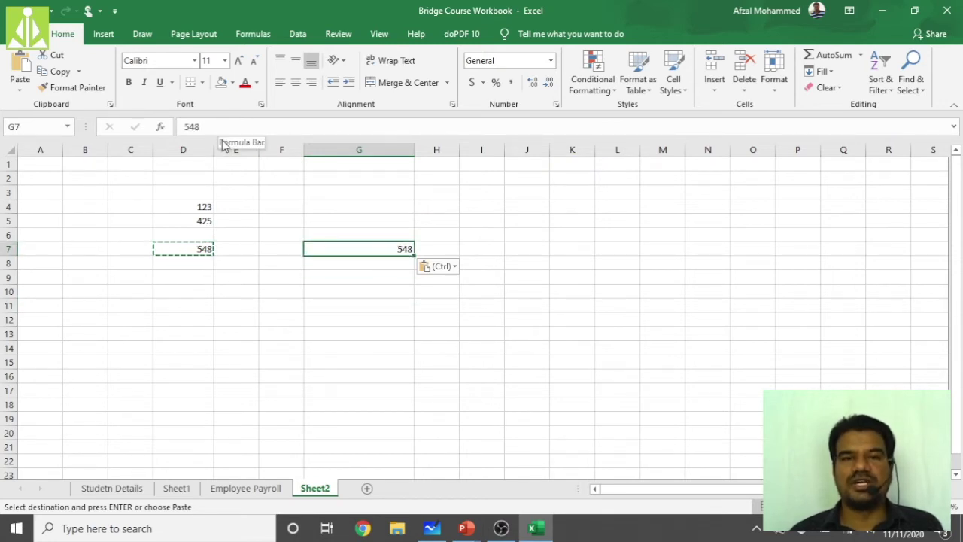
{"action": "left_click", "coordinate": [175, 254]}
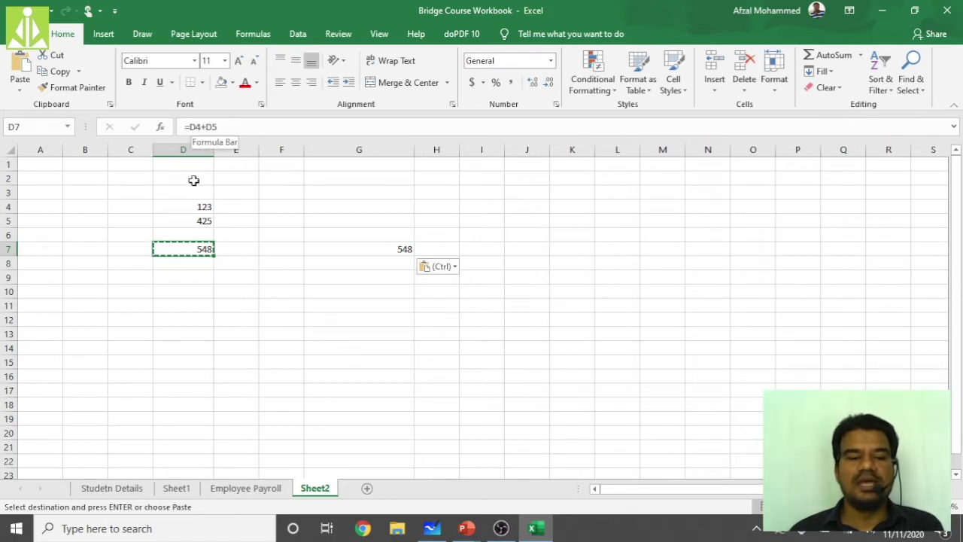
{"action": "left_click", "coordinate": [363, 250]}
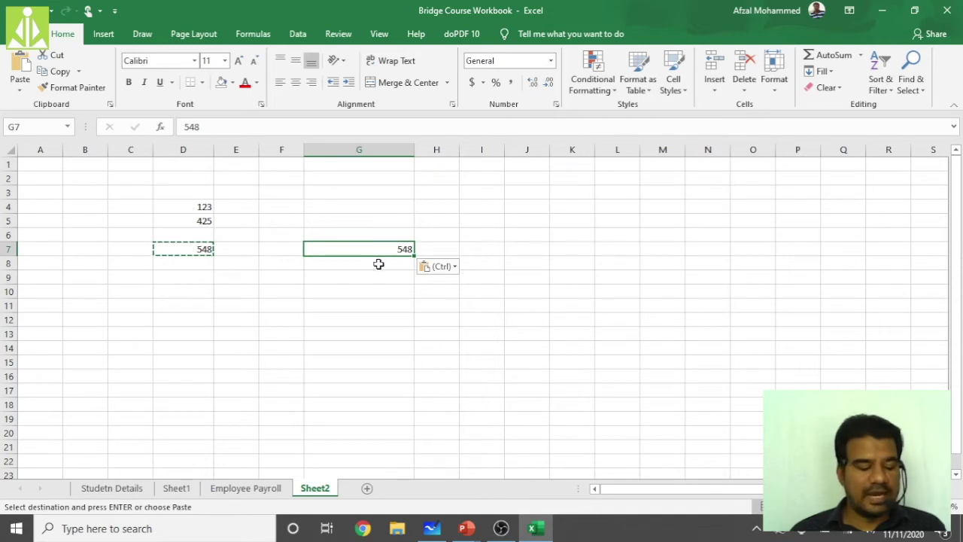
{"action": "key", "text": "Delete"}
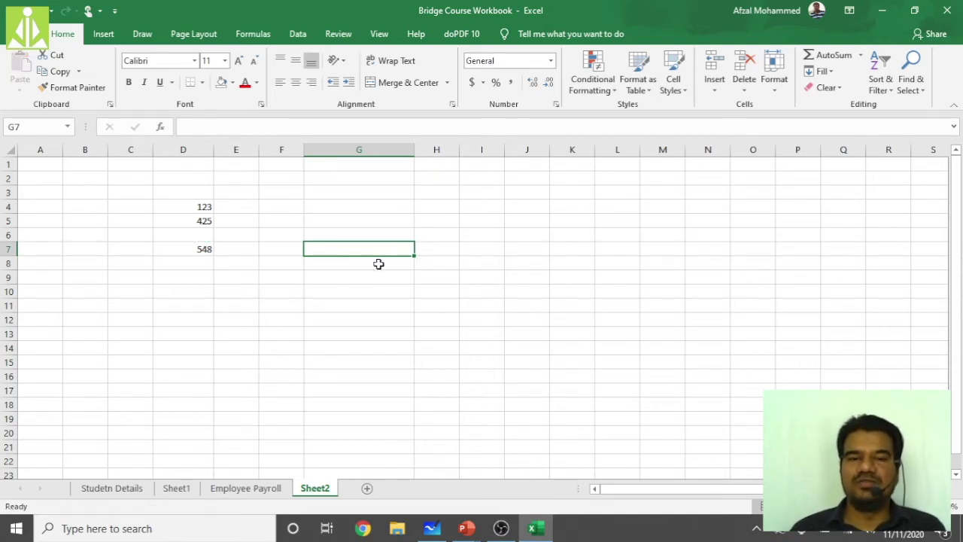
{"action": "left_click", "coordinate": [191, 244]}
{"action": "key", "text": "ctrl+c"}
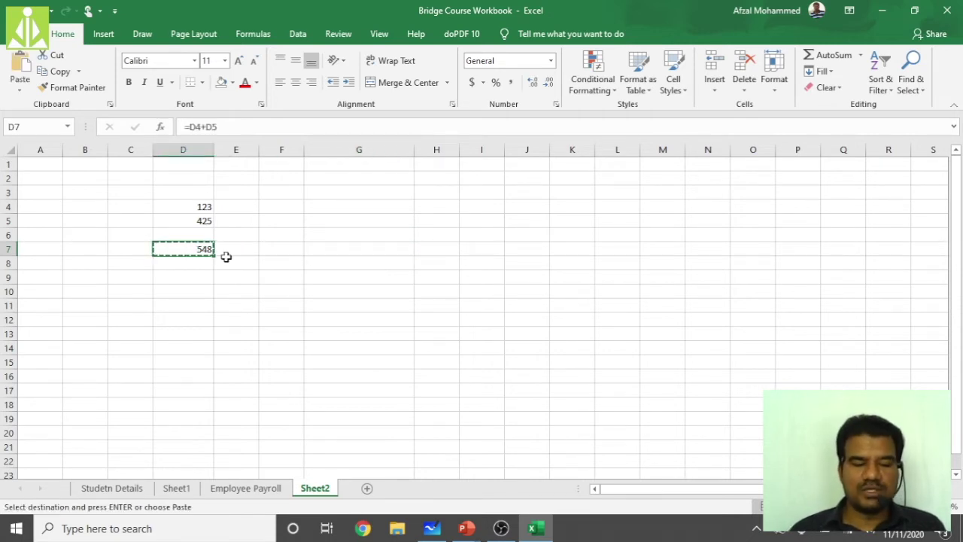
{"action": "left_click", "coordinate": [380, 262]}
{"action": "left_click", "coordinate": [374, 249]}
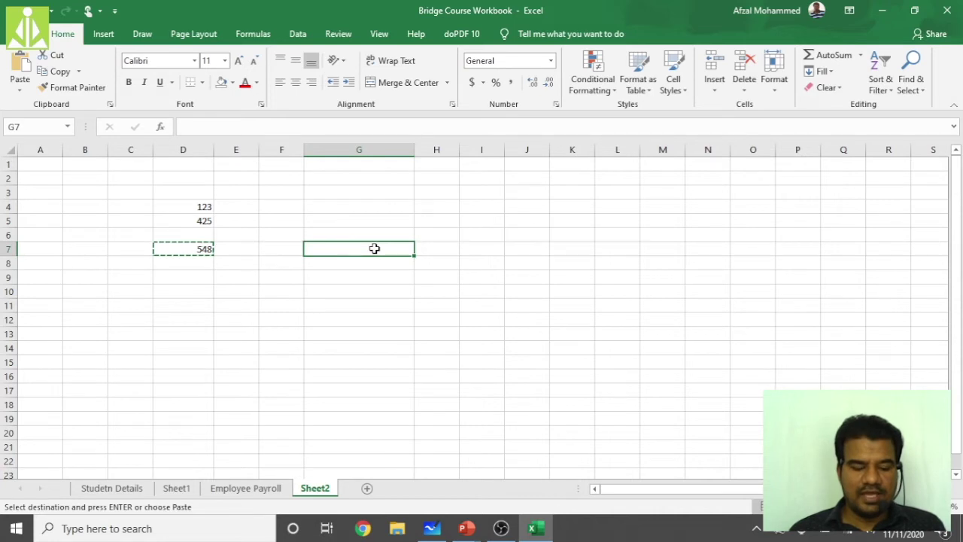
{"action": "key", "text": "ctrl+v"}
{"action": "key", "text": "ctrl"}
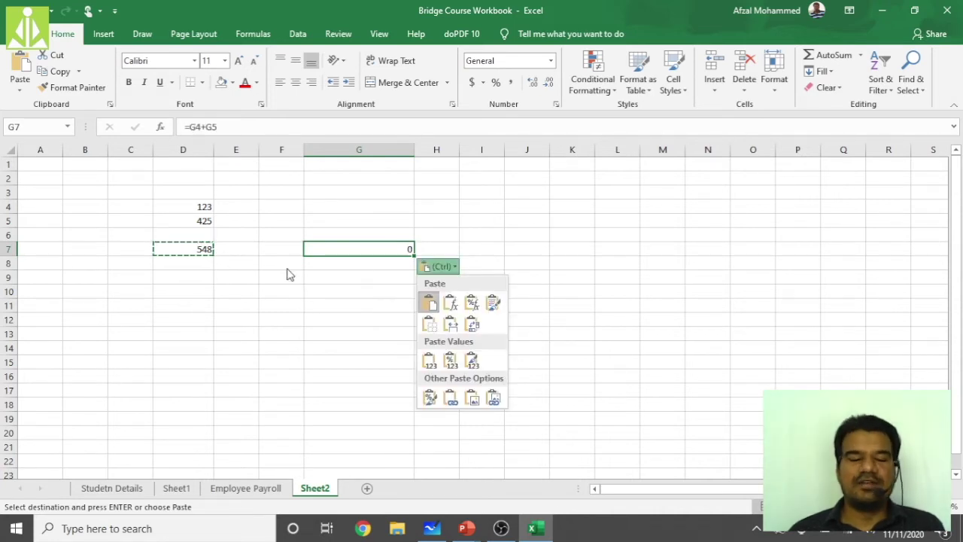
{"action": "key", "text": "Escape"}
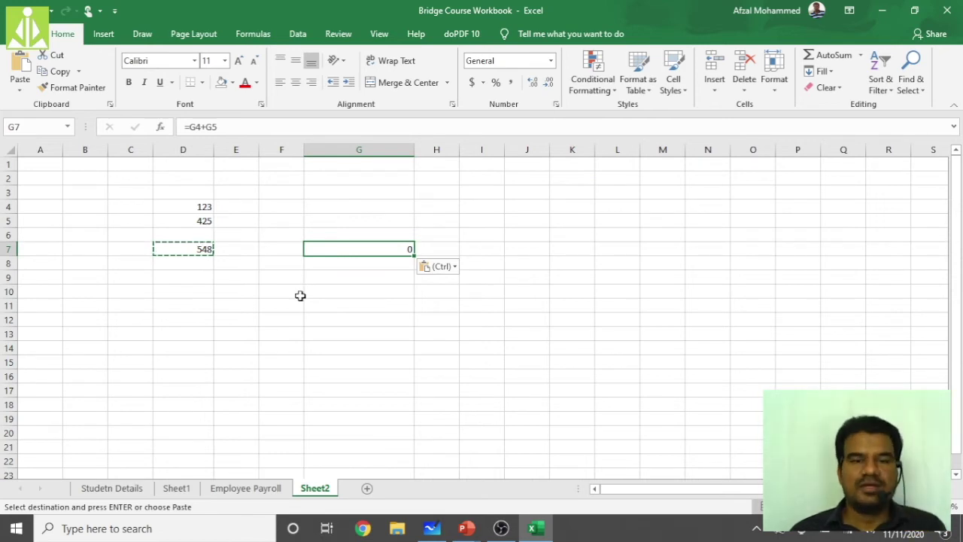
{"action": "left_click", "coordinate": [381, 209]}
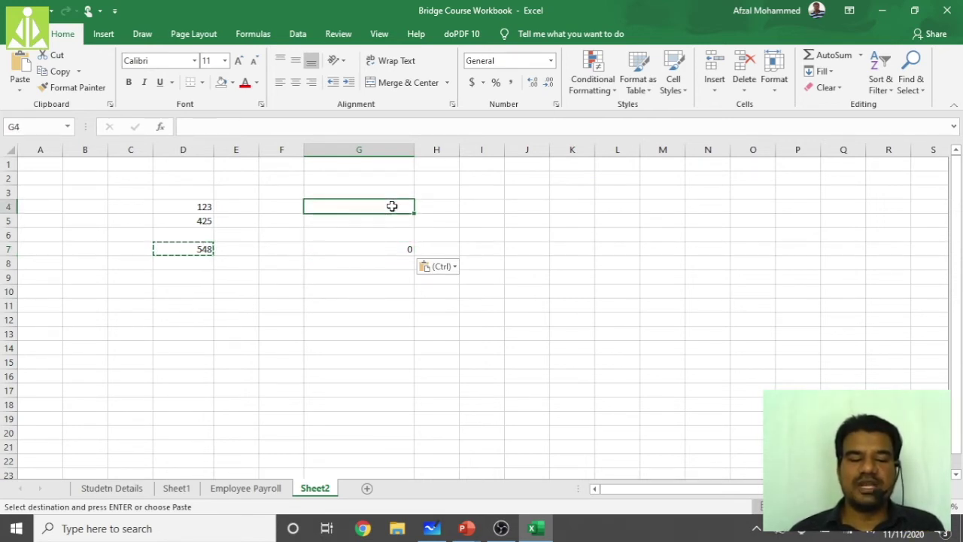
{"action": "key", "text": "Down"}
{"action": "key", "text": "Down"}
{"action": "key", "text": "Down"}
{"action": "key", "text": "Down"}
{"action": "left_click", "coordinate": [384, 250]}
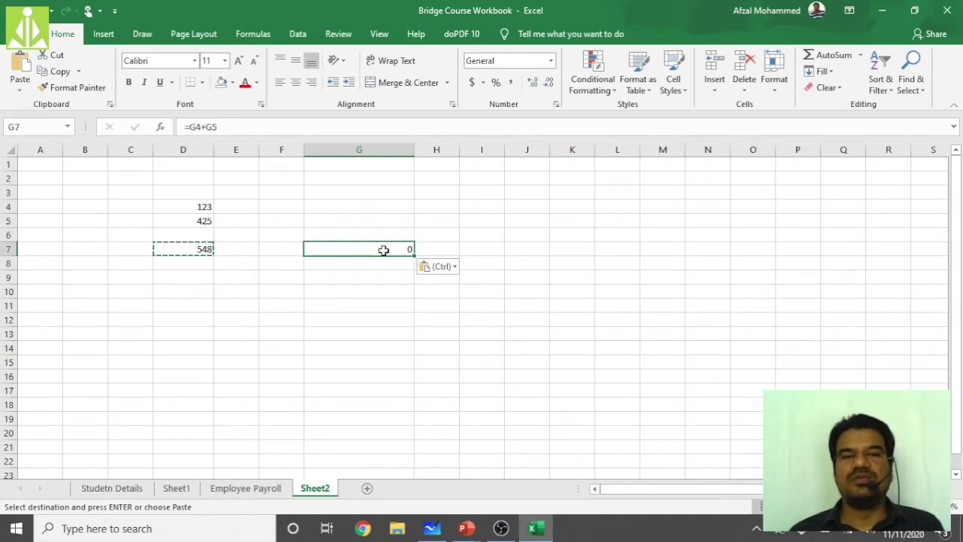
{"action": "key", "text": "Delete"}
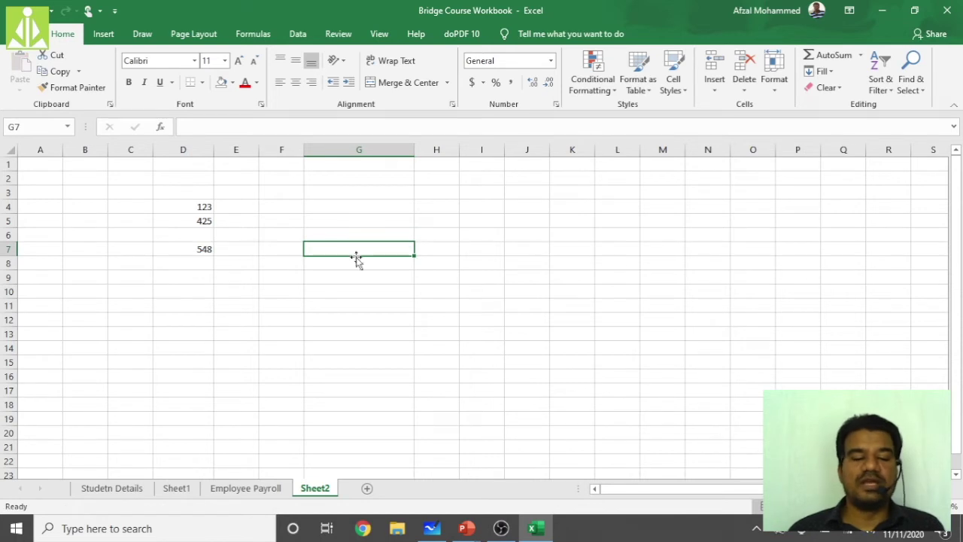
{"action": "left_click", "coordinate": [205, 248]}
{"action": "right_click", "coordinate": [203, 250]}
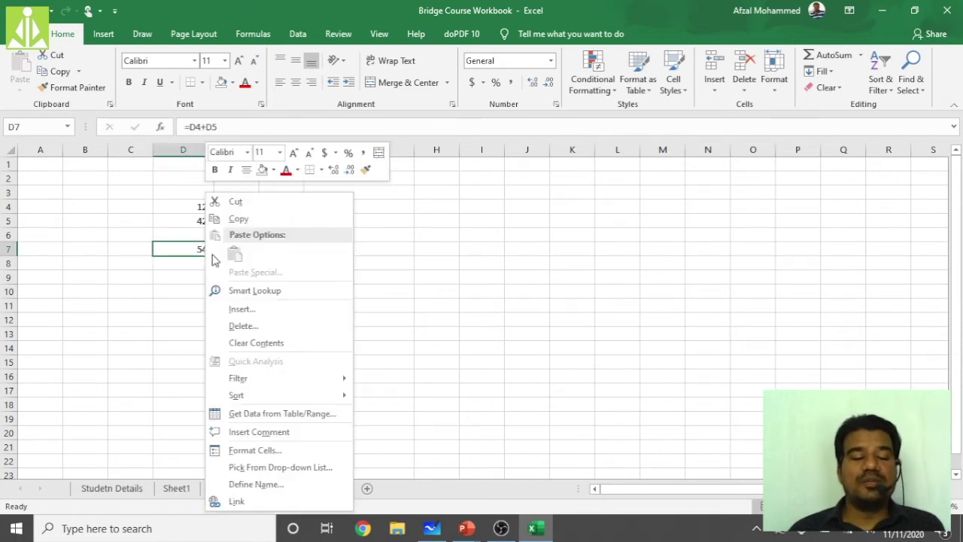
{"action": "left_click", "coordinate": [254, 220]}
{"action": "left_click", "coordinate": [334, 250]}
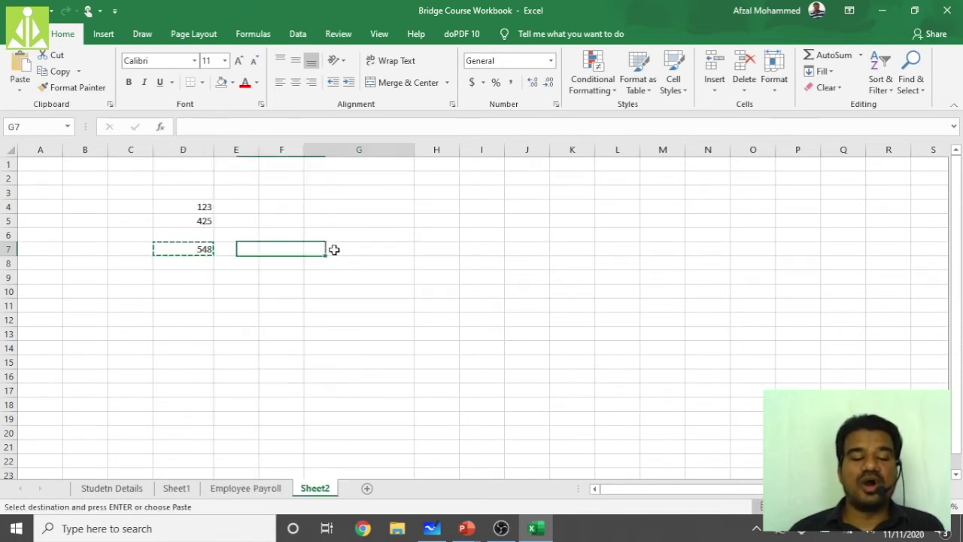
{"action": "right_click", "coordinate": [334, 249]}
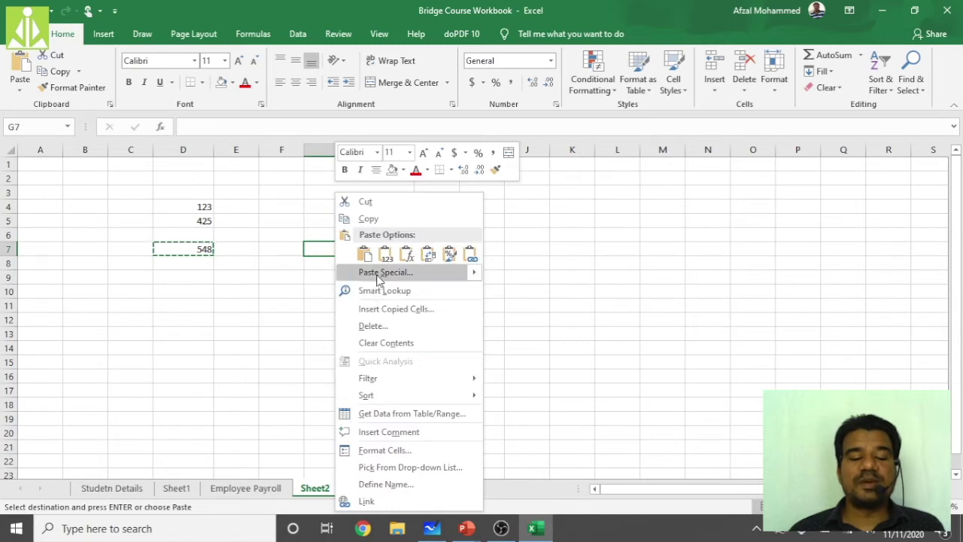
{"action": "left_click", "coordinate": [380, 277]}
{"action": "left_click", "coordinate": [268, 220]}
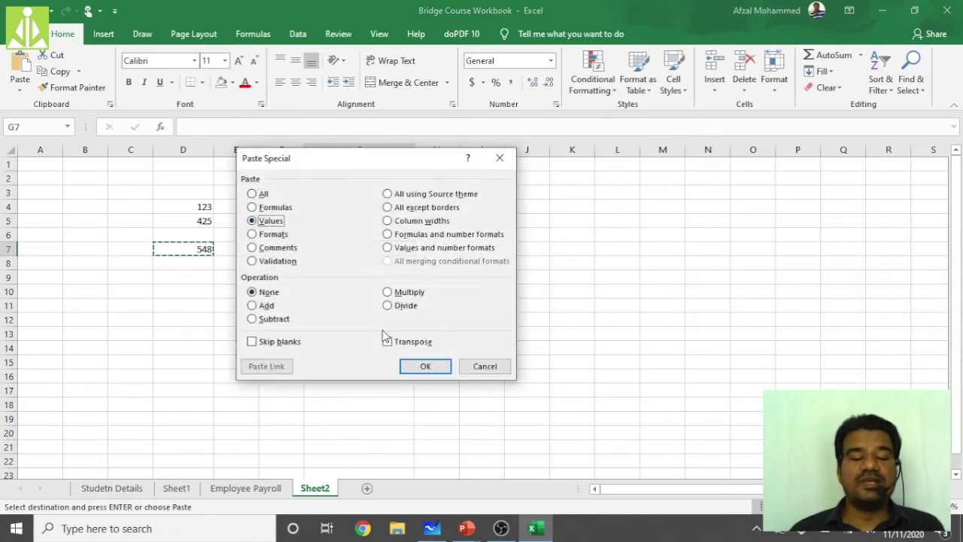
{"action": "left_click", "coordinate": [425, 366]}
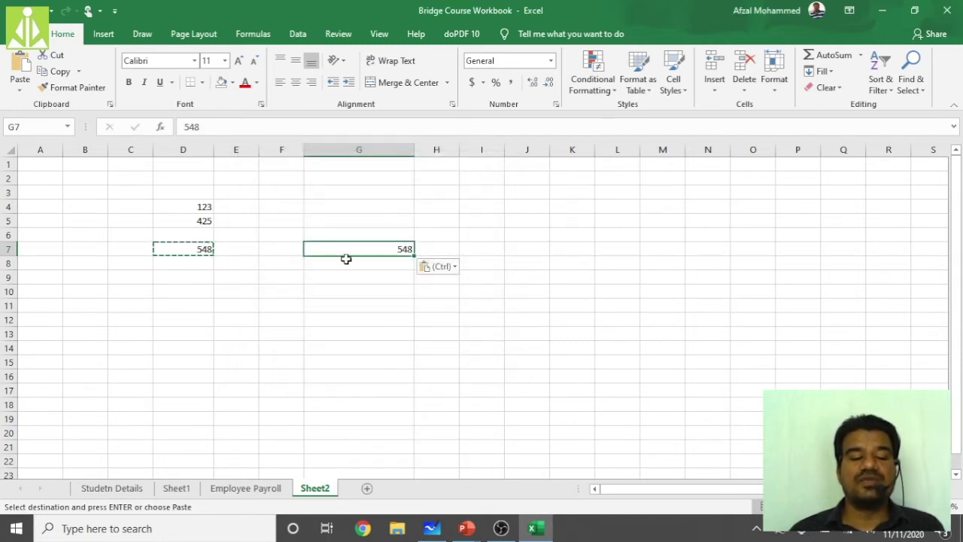
{"action": "left_click", "coordinate": [383, 289]}
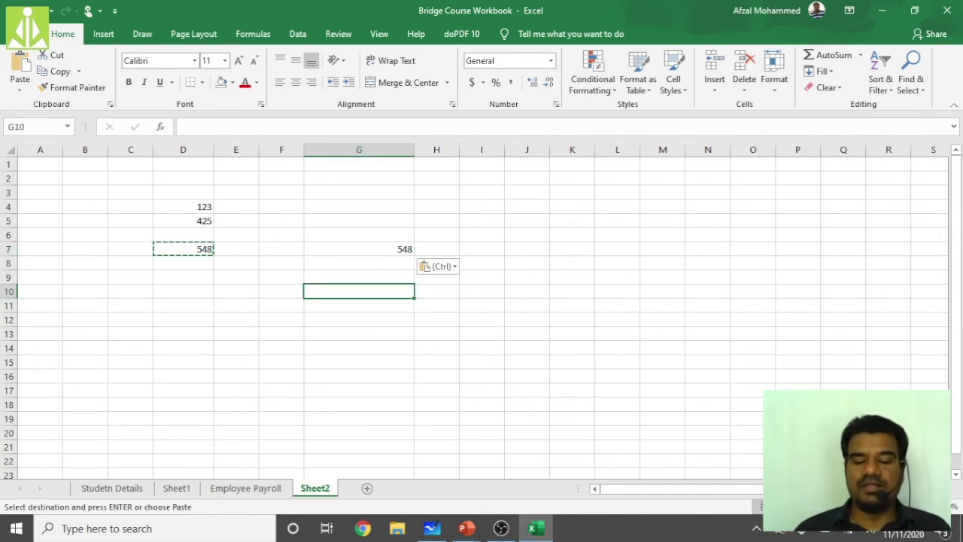
{"action": "scroll", "coordinate": [482, 311], "scroll_direction": "up", "scroll_amount": 5}
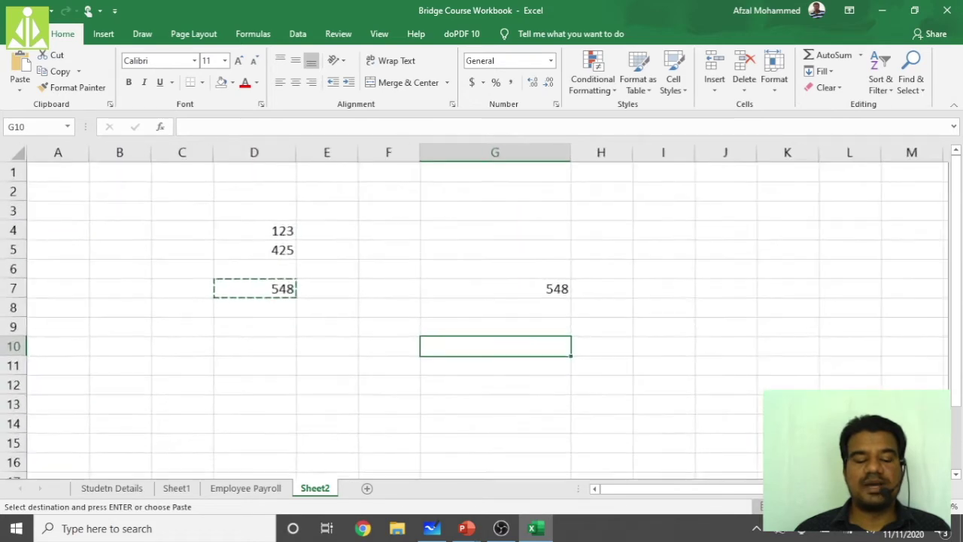
{"action": "scroll", "coordinate": [497, 275], "scroll_direction": "up", "scroll_amount": 1}
{"action": "scroll", "coordinate": [497, 276], "scroll_direction": "right", "scroll_amount": 1}
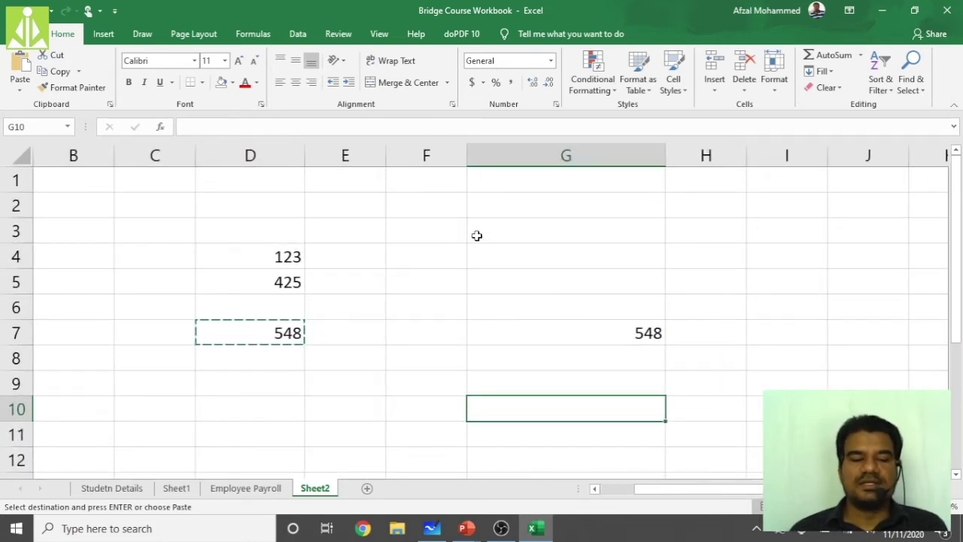
{"action": "left_click_drag", "start_coordinate": [671, 488], "coordinate": [656, 492]}
{"action": "left_click", "coordinate": [589, 327]}
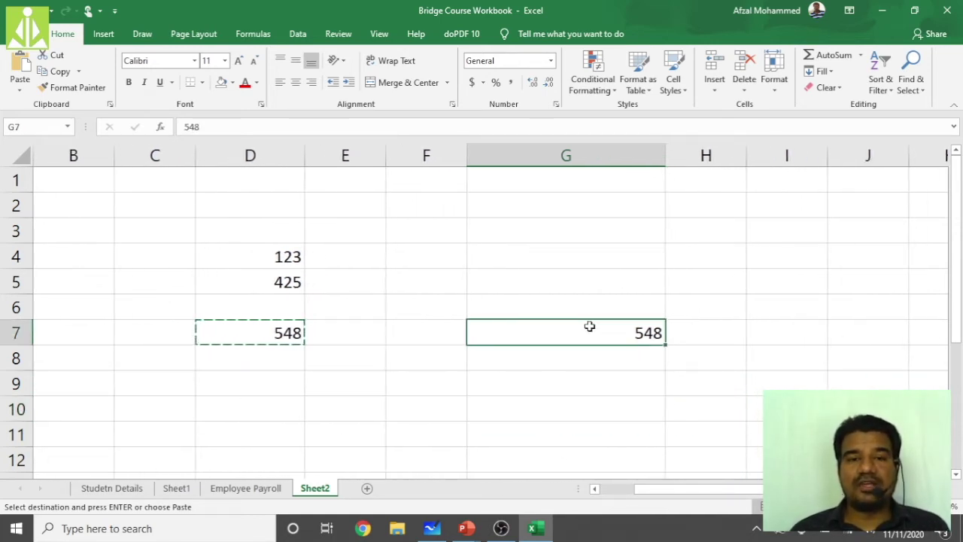
{"action": "key", "text": "Delete"}
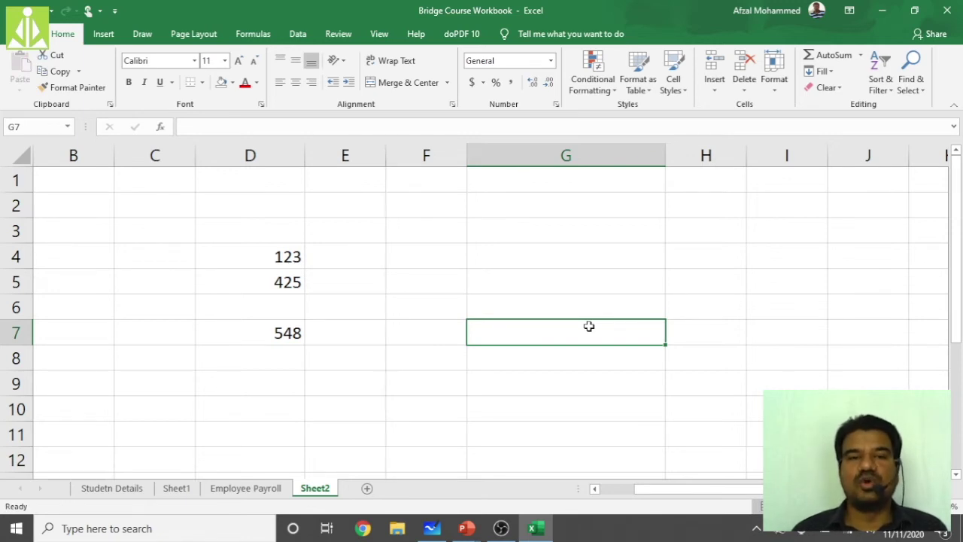
Enter 234 in G4 and 567 in G5
{"action": "left_click", "coordinate": [630, 253]}
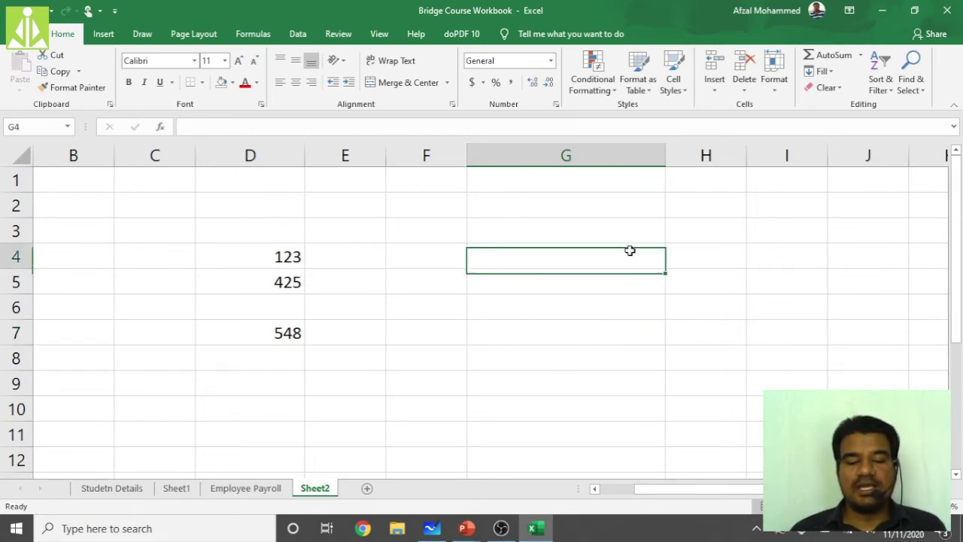
{"action": "type", "text": "234"}
{"action": "key", "text": "Return"}
{"action": "type", "text": "567"}
Copy D7's sum formula into G7, giving 801
{"action": "left_click", "coordinate": [641, 328]}
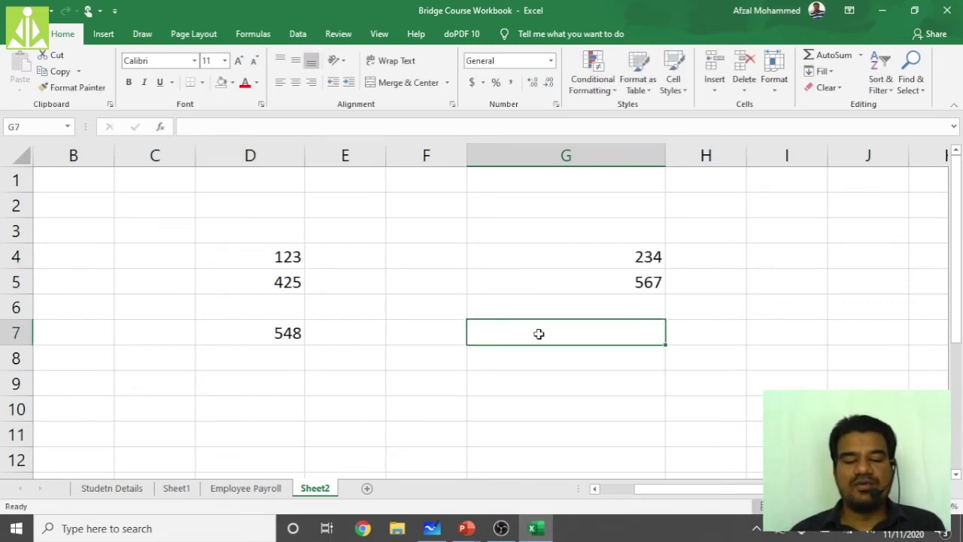
{"action": "left_click", "coordinate": [255, 331]}
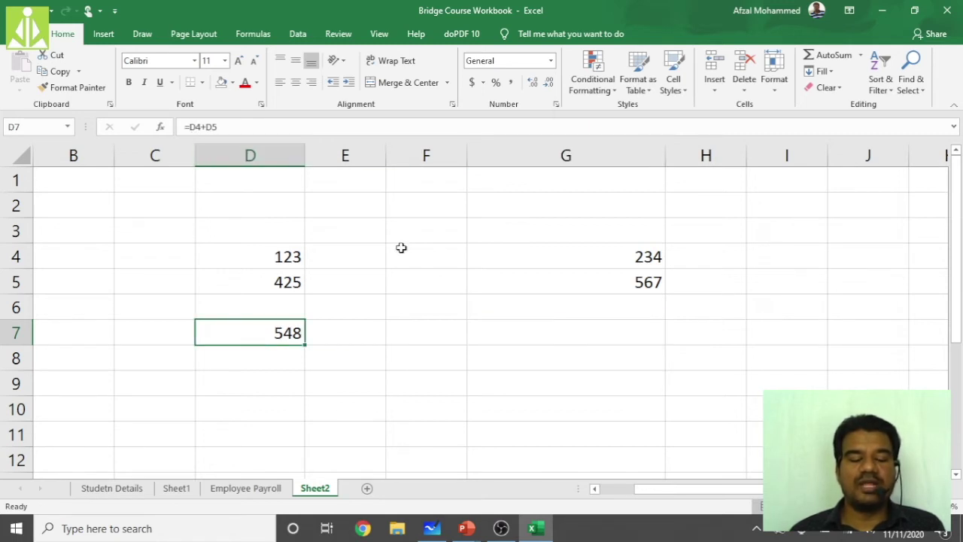
{"action": "key", "text": "ctrl+c"}
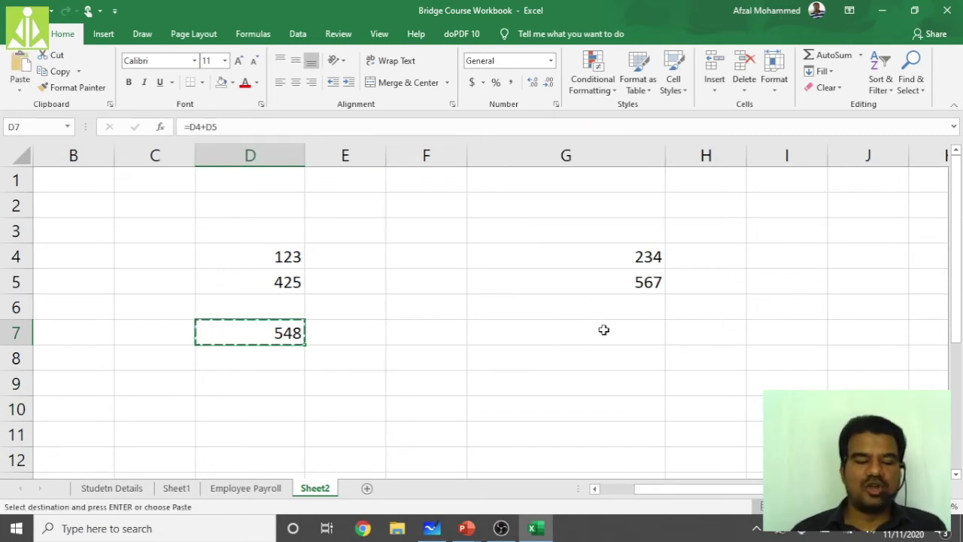
{"action": "left_click", "coordinate": [606, 331]}
{"action": "key", "text": "ctrl+v"}
{"action": "key", "text": "ctrl"}
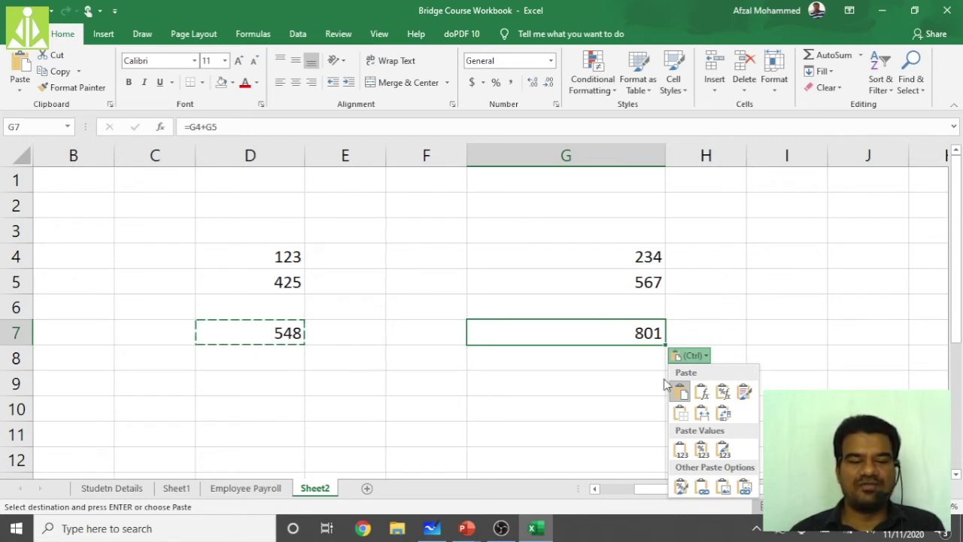
{"action": "key", "text": "Escape"}
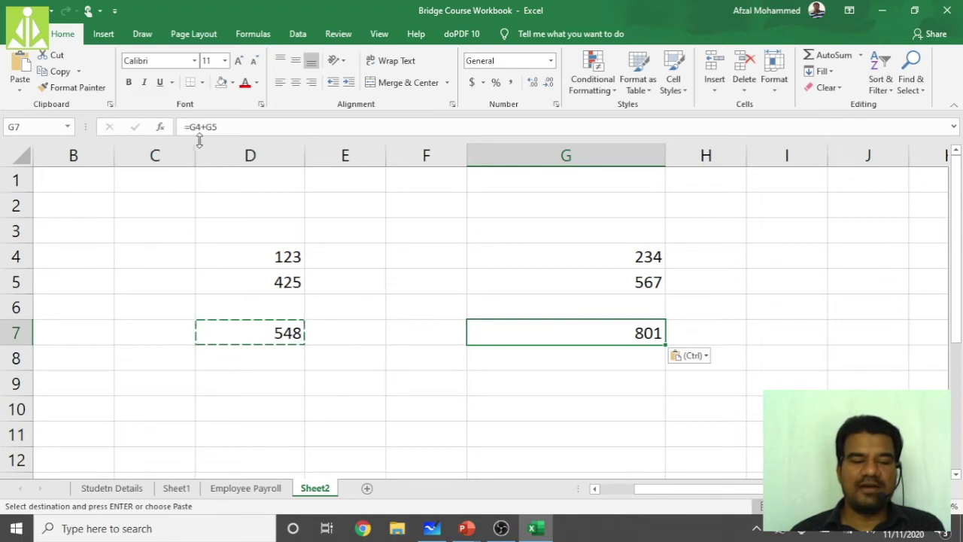
Check G4, G5 and G7's =G4+G5 formula, then clear the 801 from G7
{"action": "left_click", "coordinate": [636, 260]}
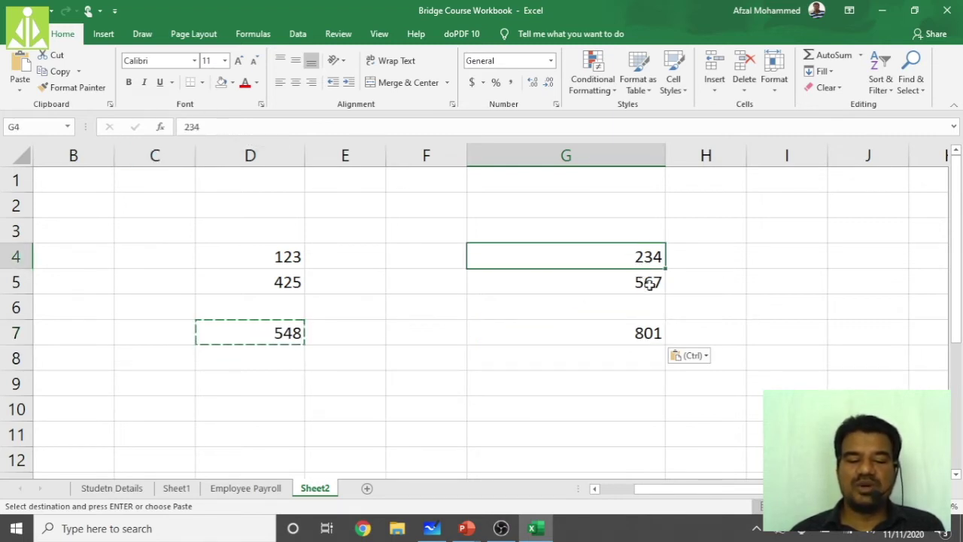
{"action": "left_click", "coordinate": [623, 285]}
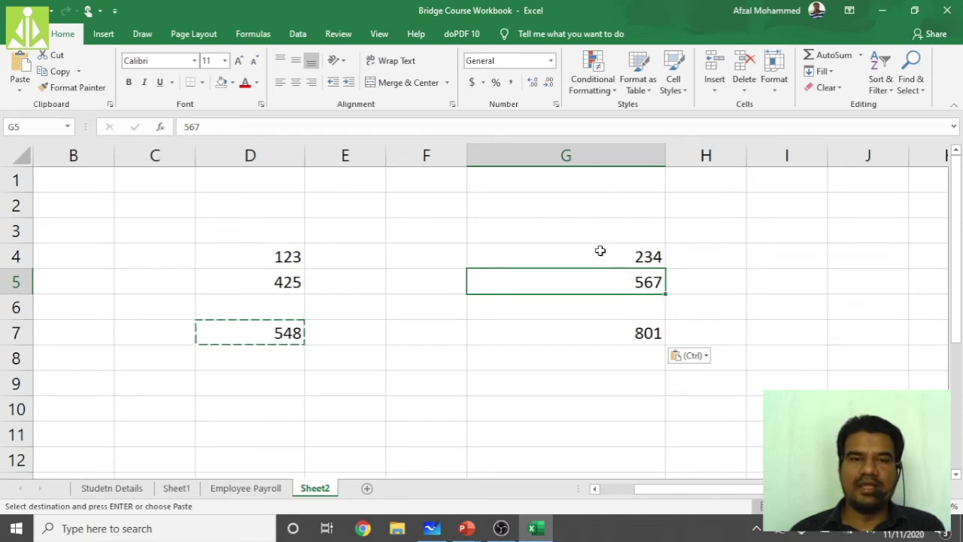
{"action": "left_click", "coordinate": [639, 338]}
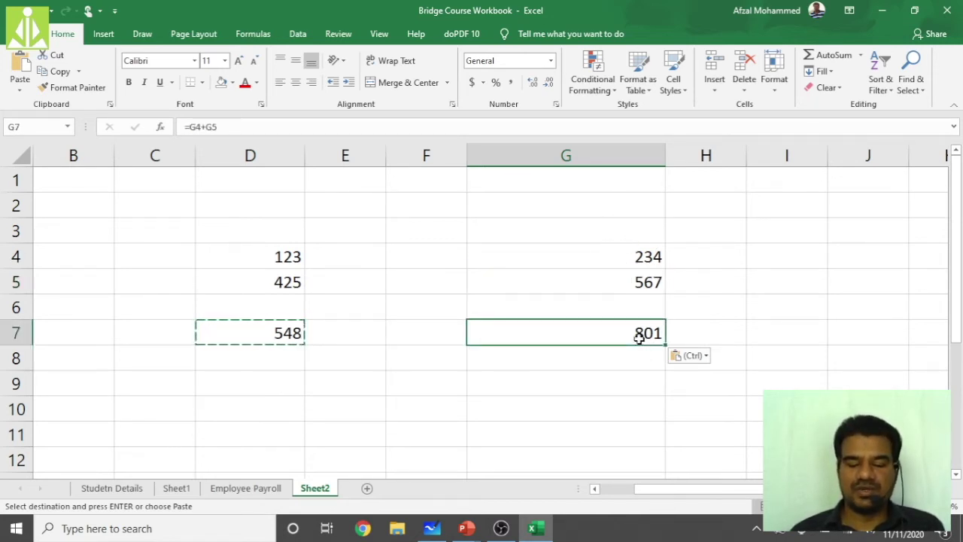
{"action": "key", "text": "Delete"}
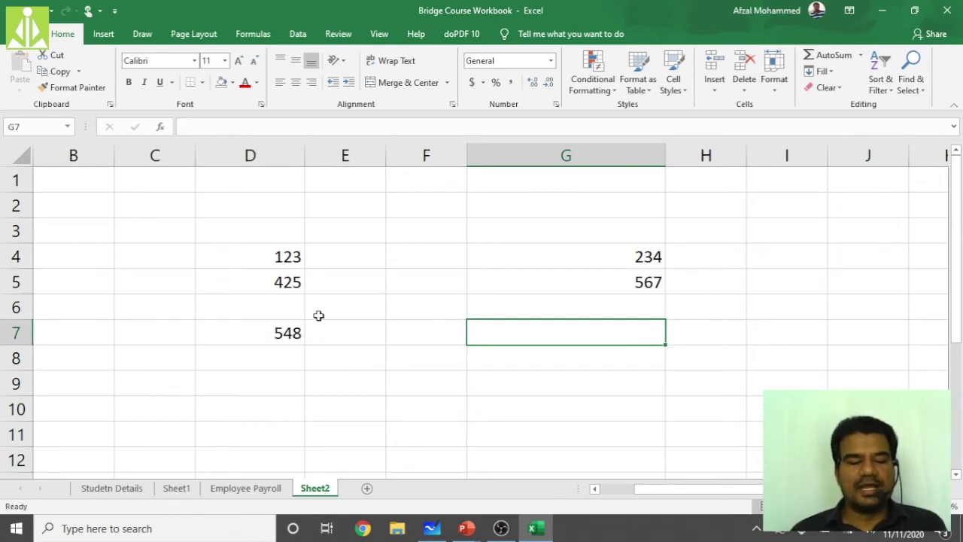
Copy D7 and paste only its formula into G7 using Paste Special > Formulas
{"action": "left_click", "coordinate": [286, 332]}
{"action": "right_click", "coordinate": [286, 332]}
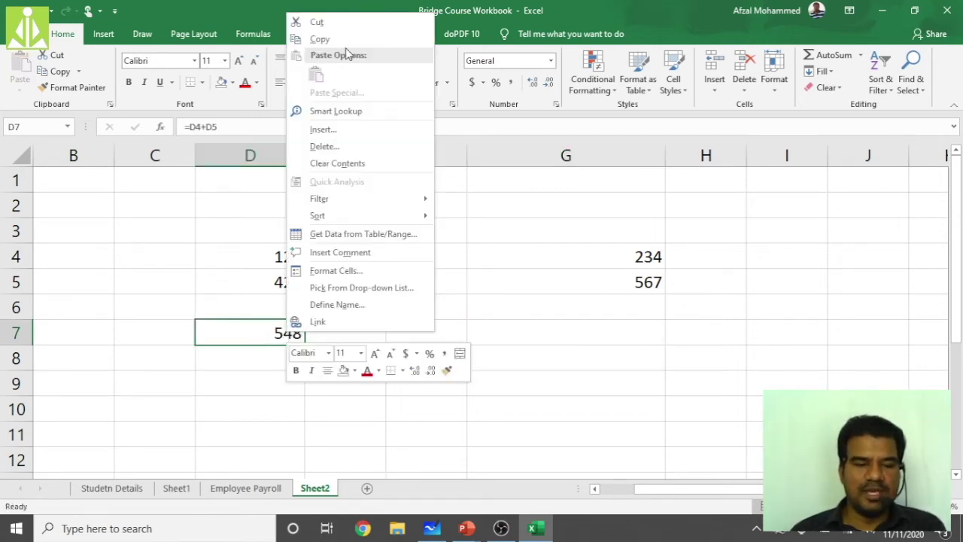
{"action": "left_click", "coordinate": [303, 38]}
{"action": "left_click", "coordinate": [540, 339]}
{"action": "right_click", "coordinate": [542, 335]}
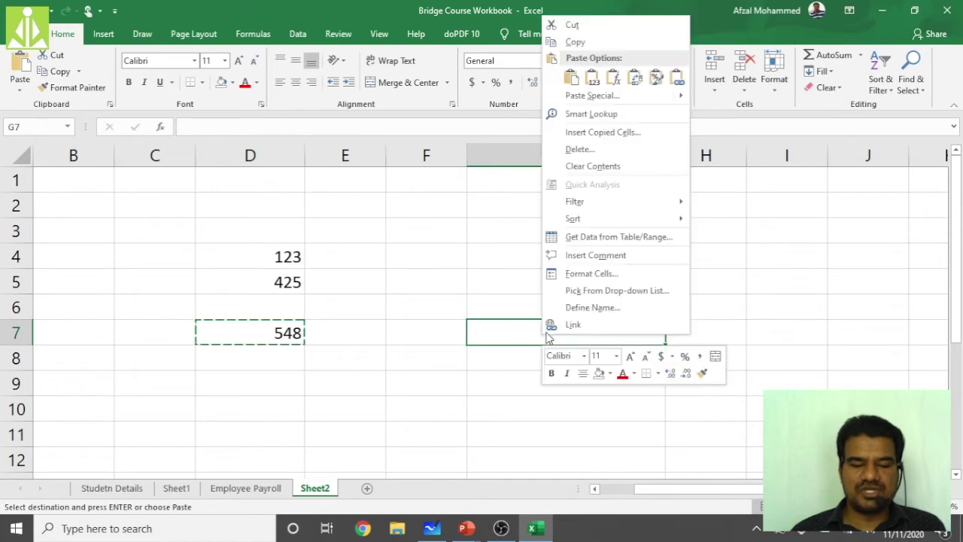
{"action": "left_click", "coordinate": [592, 96]}
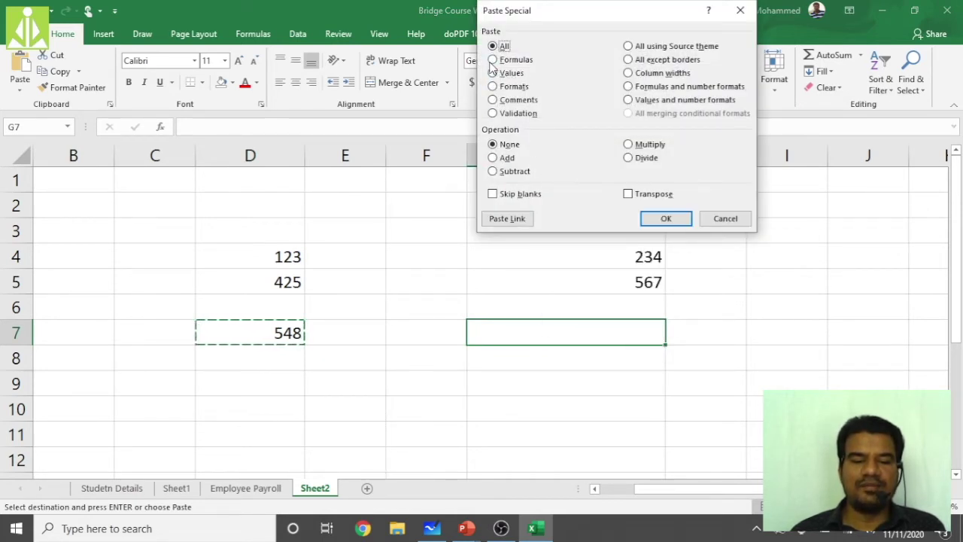
{"action": "left_click", "coordinate": [493, 60]}
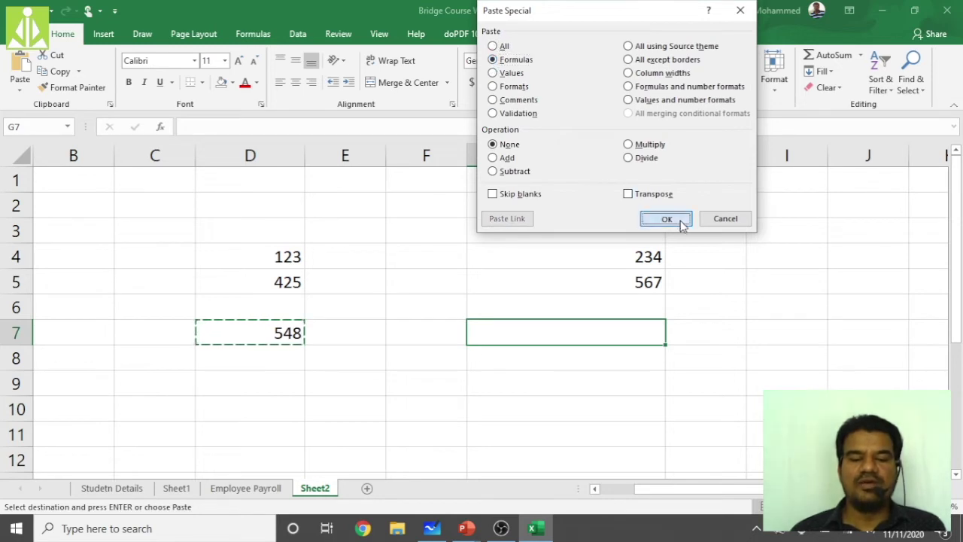
{"action": "left_click", "coordinate": [677, 219]}
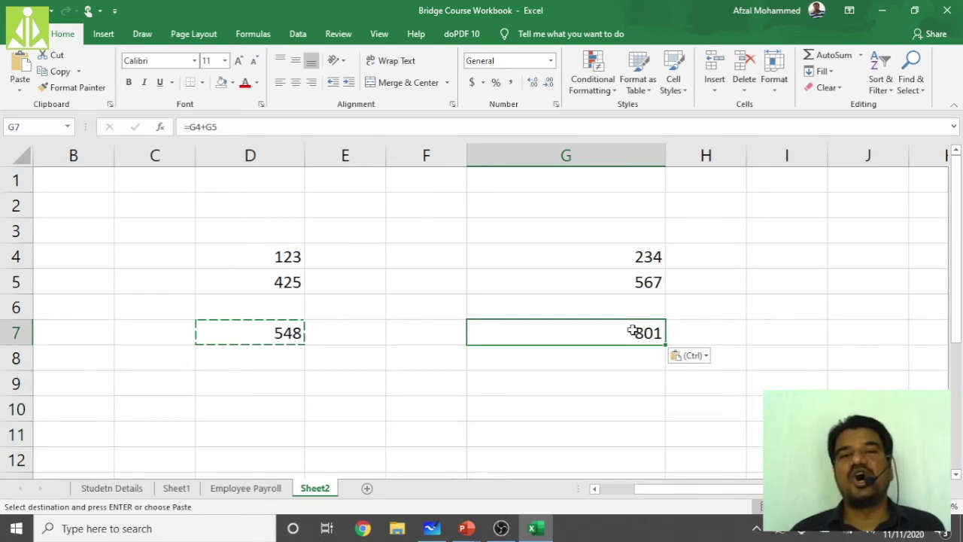
{"action": "right_click", "coordinate": [727, 297]}
{"action": "left_click", "coordinate": [803, 276]}
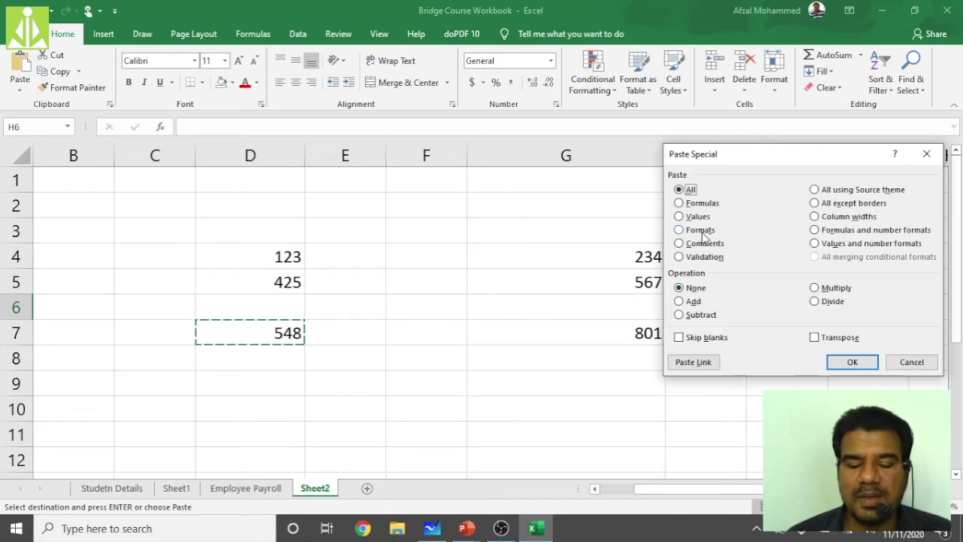
{"action": "left_click", "coordinate": [911, 362]}
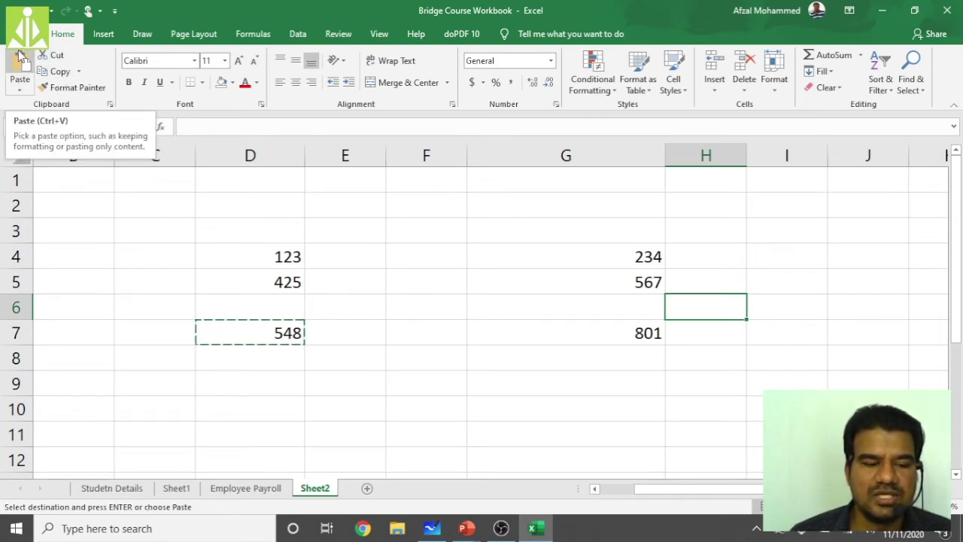
{"action": "left_click", "coordinate": [78, 72]}
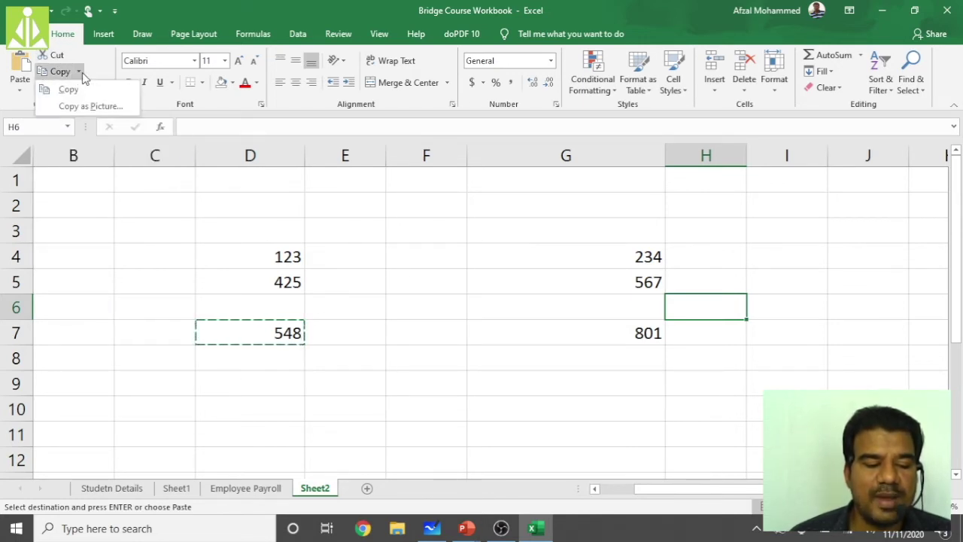
{"action": "left_click", "coordinate": [131, 172]}
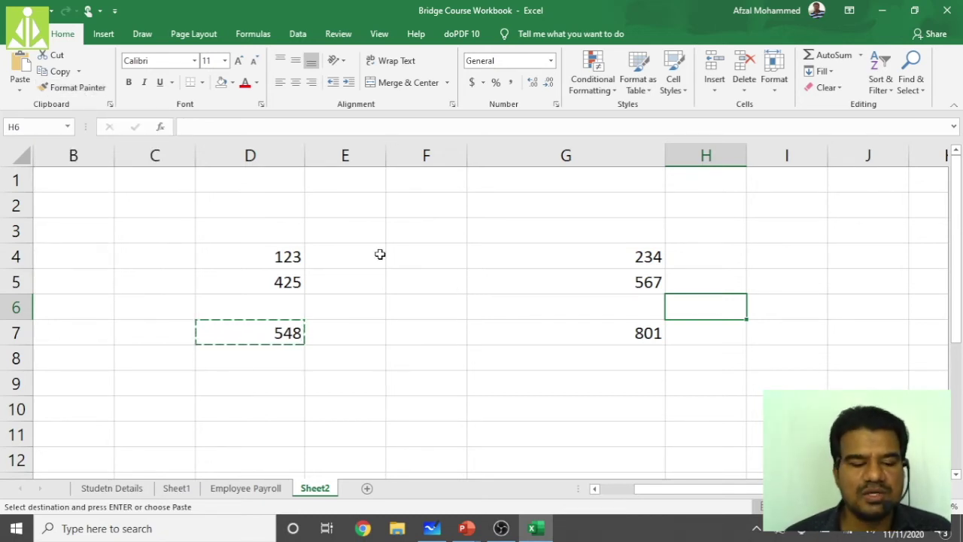
Clear the example numbers from the C3:H9 block
{"action": "mouse_move", "coordinate": [190, 237]}
{"action": "left_mouse_down"}
{"action": "mouse_move", "coordinate": [341, 285]}
{"action": "mouse_move", "coordinate": [271, 380]}
{"action": "left_mouse_up"}
{"action": "left_click", "coordinate": [626, 490]}
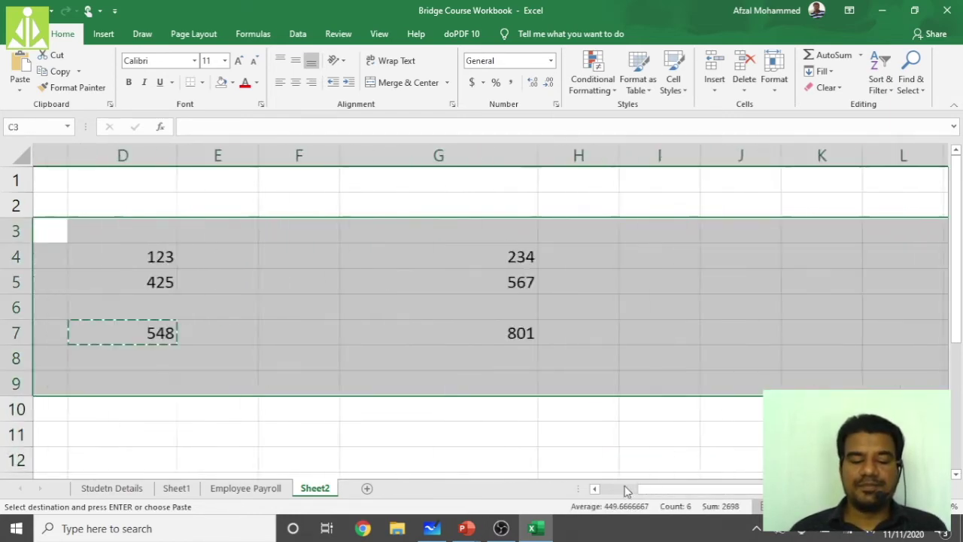
{"action": "key", "text": "Delete"}
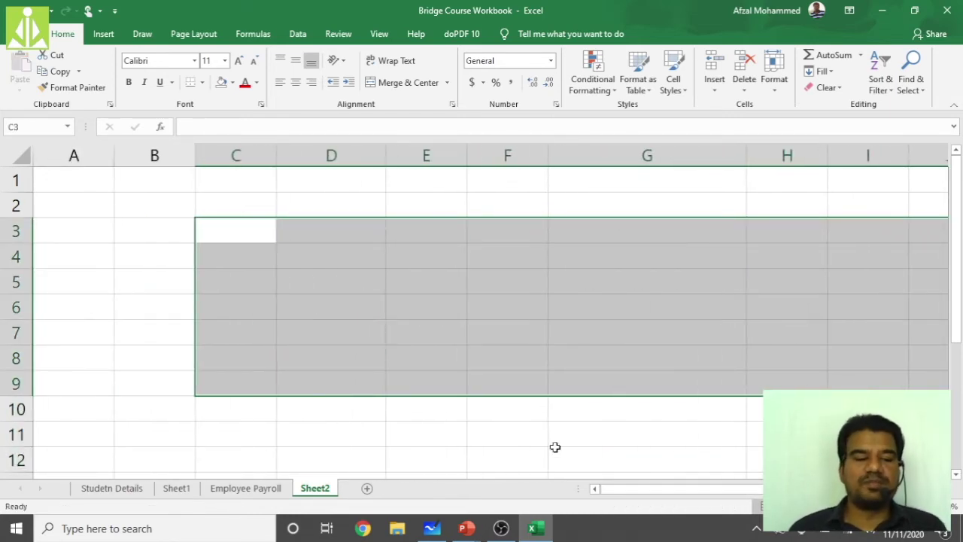
Type 'ISL Engineering College' into D5
{"action": "left_click", "coordinate": [336, 282]}
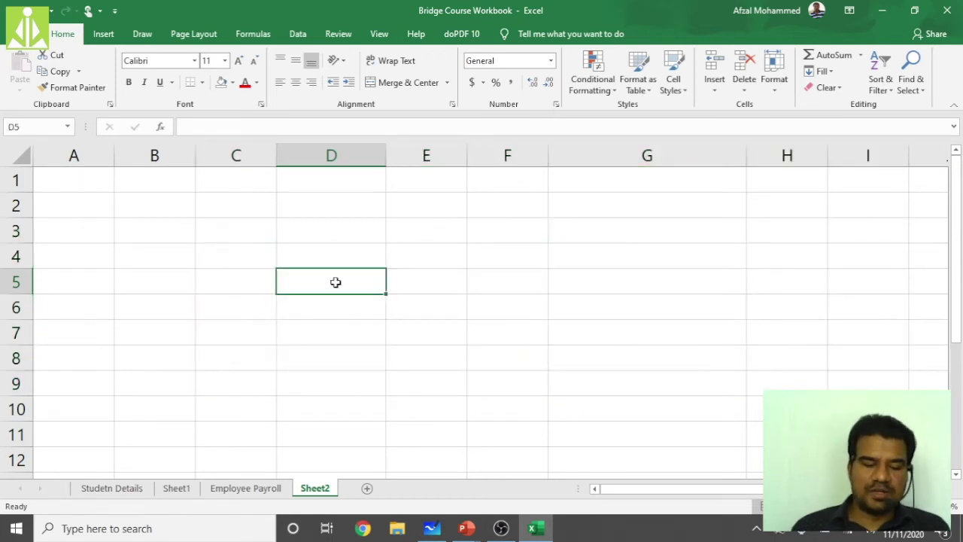
{"action": "type", "text": "ISL Engineering College"}
{"action": "left_click", "coordinate": [368, 324]}
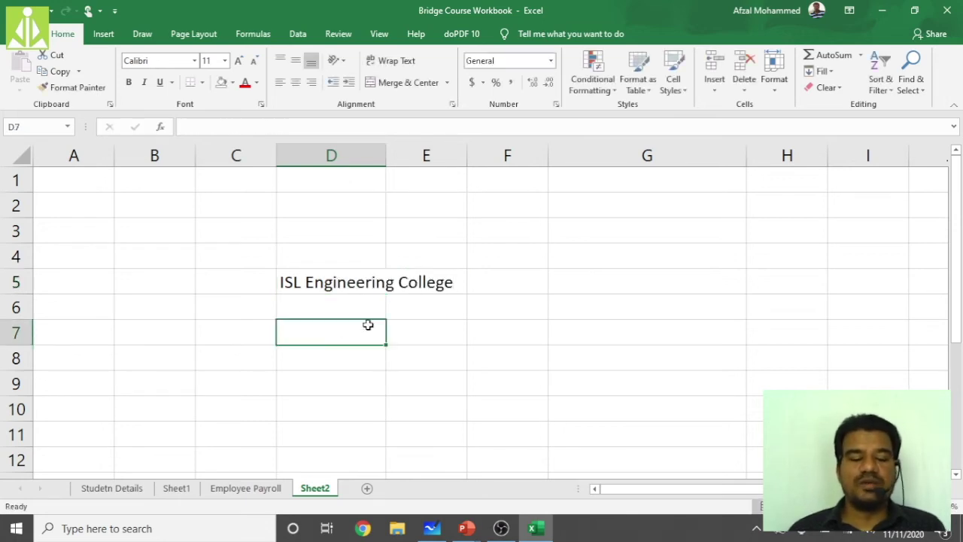
Edit D5 to append ', Bandlaguda, Hyderabad' to the college name
{"action": "left_click", "coordinate": [452, 281]}
{"action": "left_click", "coordinate": [365, 286]}
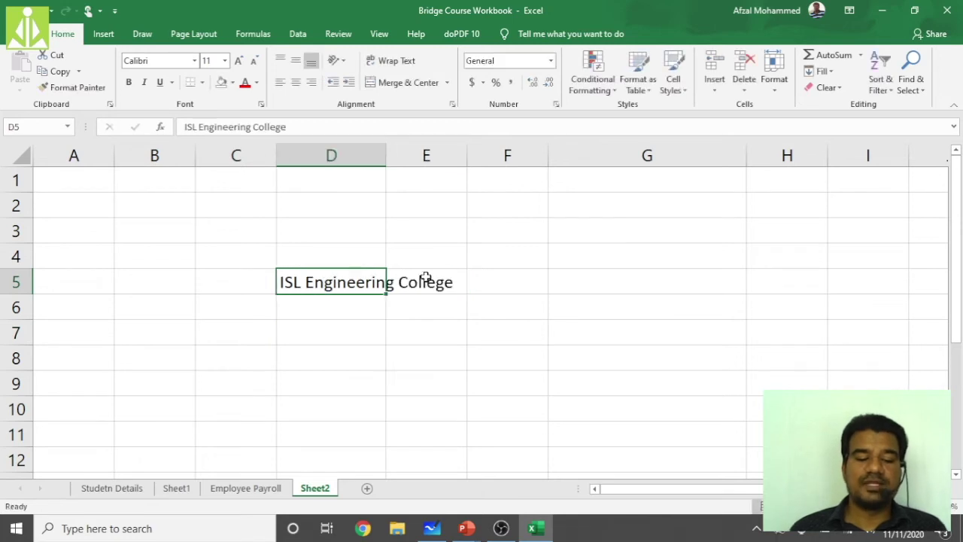
{"action": "double_click", "coordinate": [356, 282]}
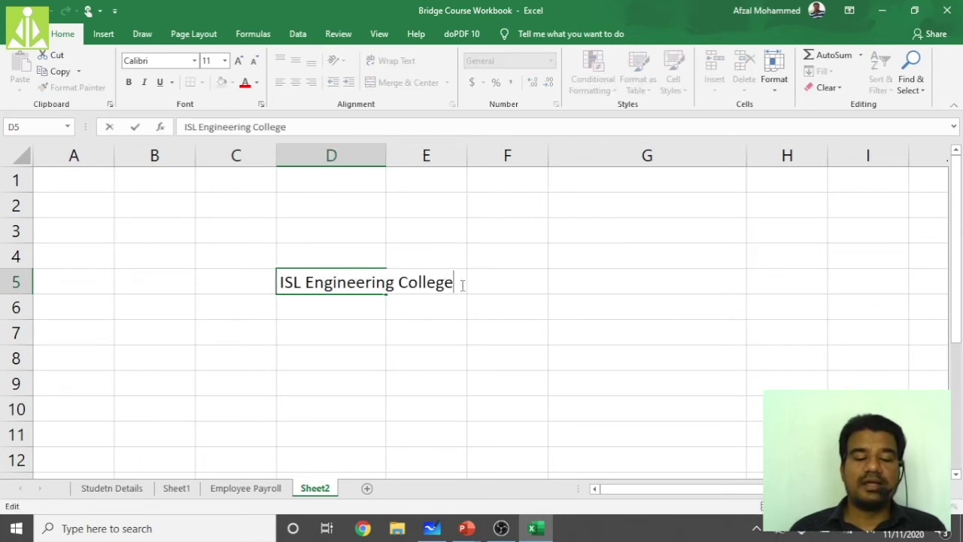
{"action": "type", "text": ", "}
{"action": "type", "text": "Hyderabad"}
{"action": "key", "text": "BackSpace"}
{"action": "key", "text": "BackSpace"}
{"action": "key", "text": "BackSpace"}
{"action": "key", "text": "BackSpace"}
{"action": "key", "text": "BackSpace"}
{"action": "key", "text": "BackSpace"}
{"action": "key", "text": "BackSpace"}
{"action": "key", "text": "BackSpace"}
{"action": "key", "text": "BackSpace"}
{"action": "type", "text": "Band"}
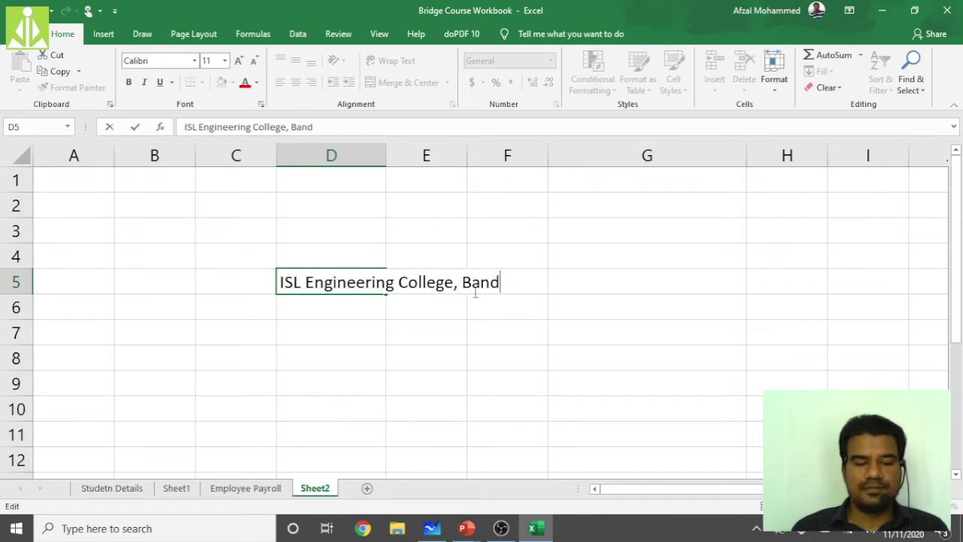
{"action": "type", "text": "laguda, Hyderabad."}
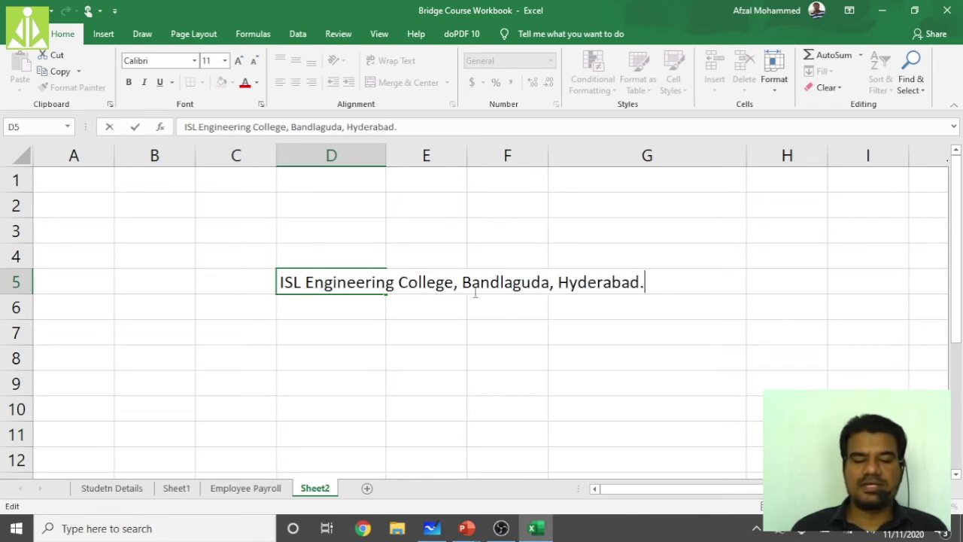
{"action": "left_click", "coordinate": [485, 380]}
{"action": "left_click", "coordinate": [352, 279]}
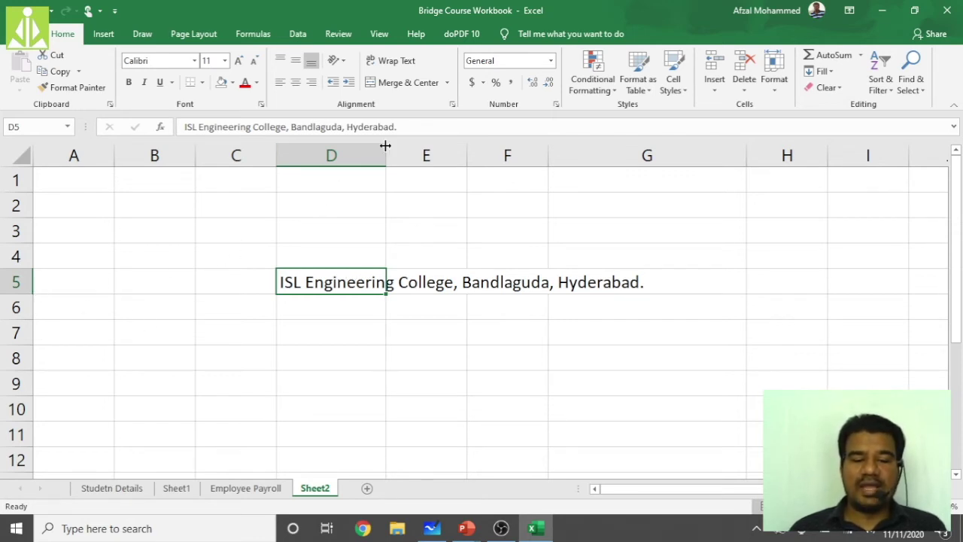
Widen column D and make row 5 taller
{"action": "left_click_drag", "start_coordinate": [380, 151], "coordinate": [477, 154]}
{"action": "left_click_drag", "start_coordinate": [551, 156], "coordinate": [490, 158]}
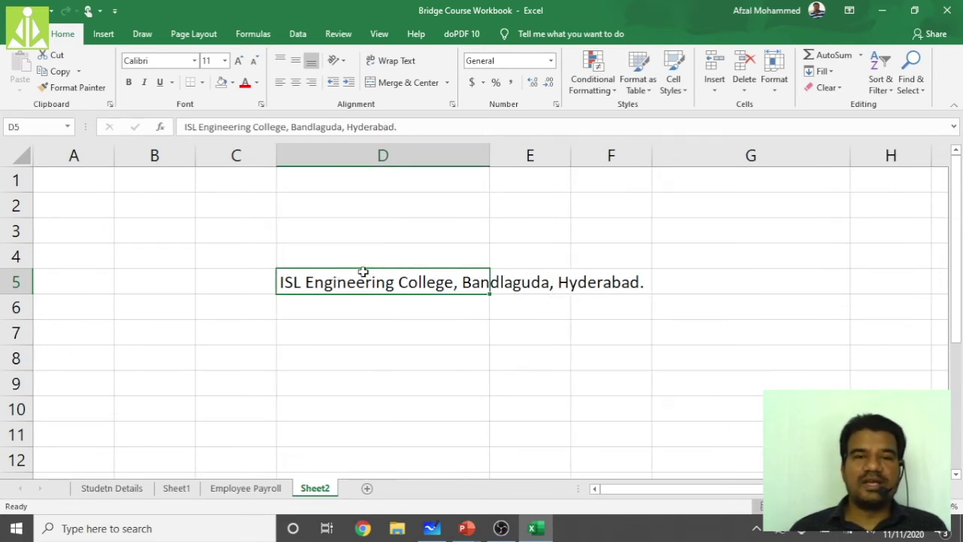
{"action": "left_click_drag", "start_coordinate": [29, 294], "coordinate": [29, 379]}
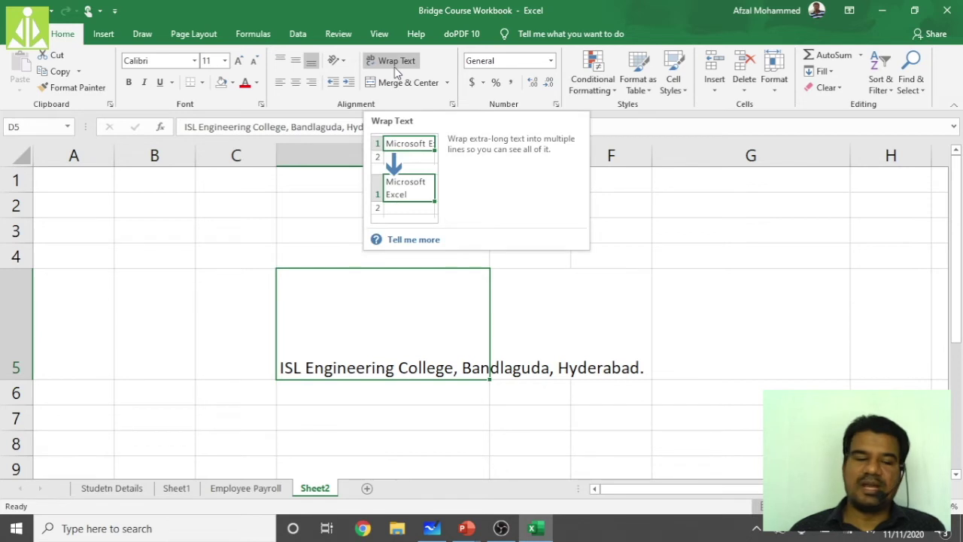
Wrap and centre D5's text on two lines, fit row 5, and fill D5 gold
{"action": "left_click", "coordinate": [389, 61]}
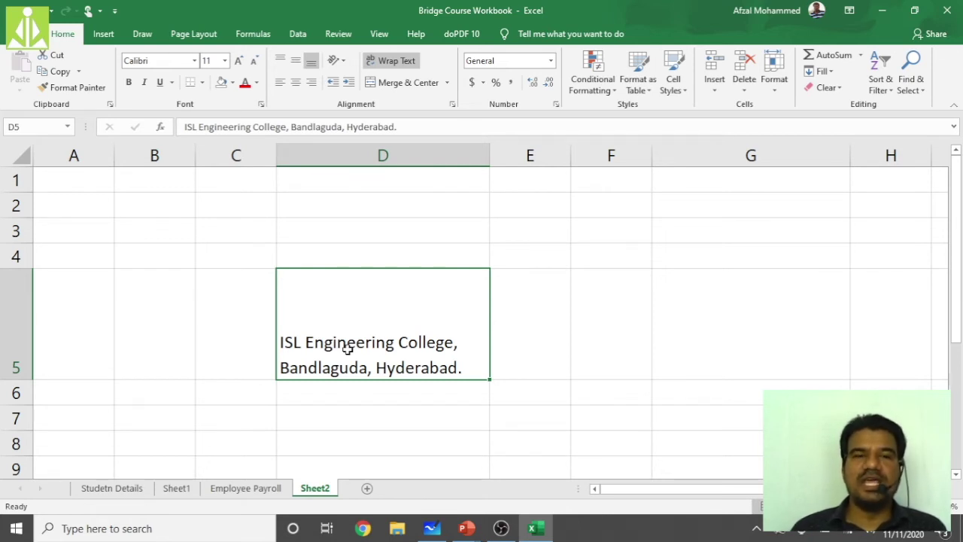
{"action": "left_click", "coordinate": [296, 83]}
{"action": "left_click", "coordinate": [296, 60]}
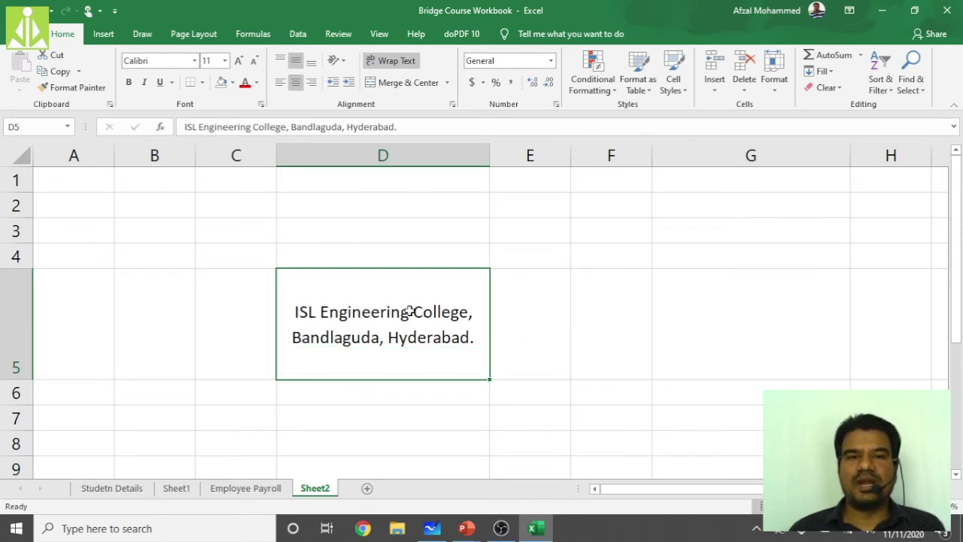
{"action": "left_click_drag", "start_coordinate": [17, 380], "coordinate": [29, 312]}
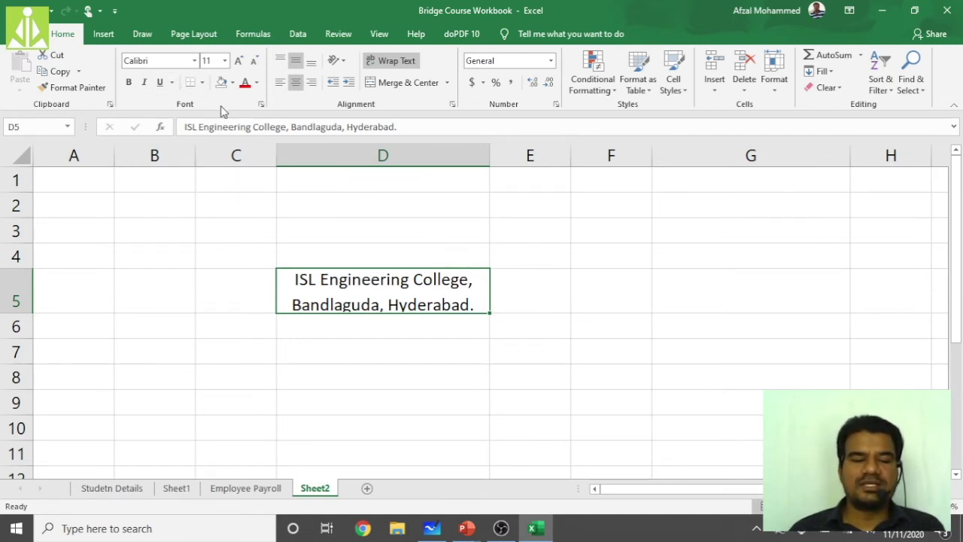
{"action": "left_click", "coordinate": [233, 83]}
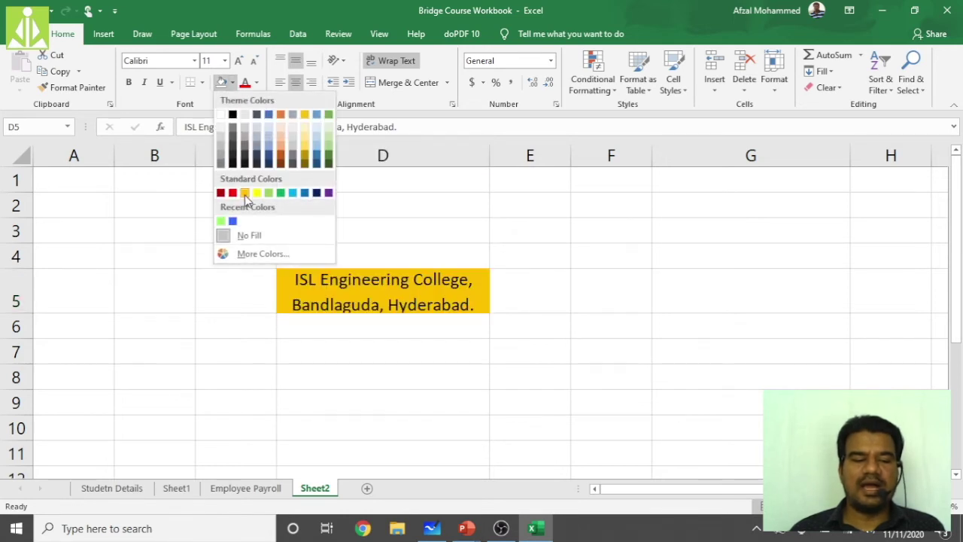
{"action": "left_click", "coordinate": [244, 193]}
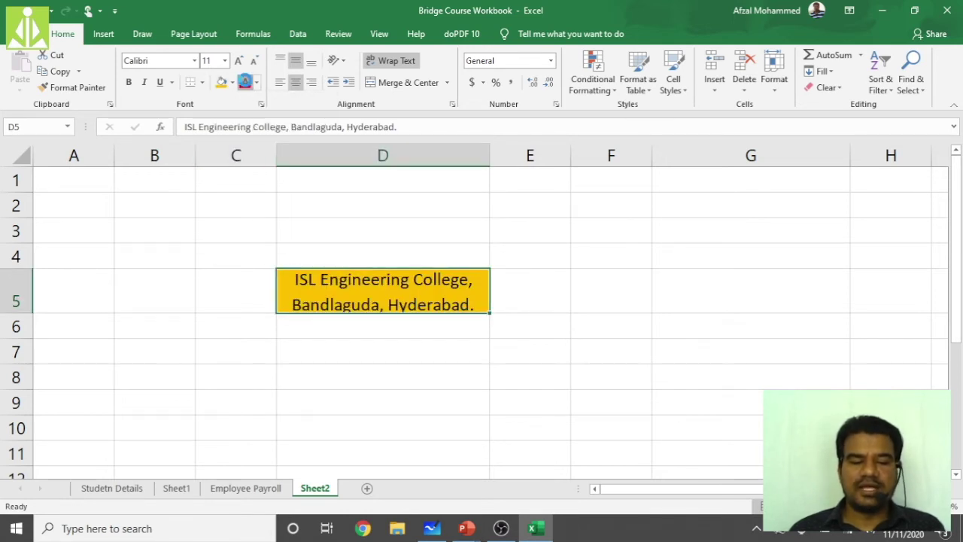
Try red and dark blue font colours on D5, settling on light green
{"action": "left_click", "coordinate": [245, 83]}
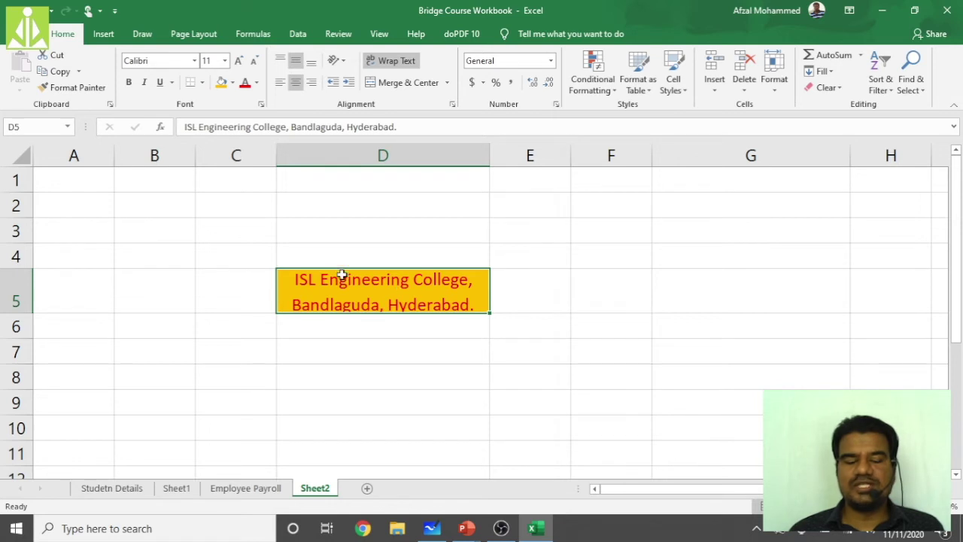
{"action": "left_click", "coordinate": [256, 83]}
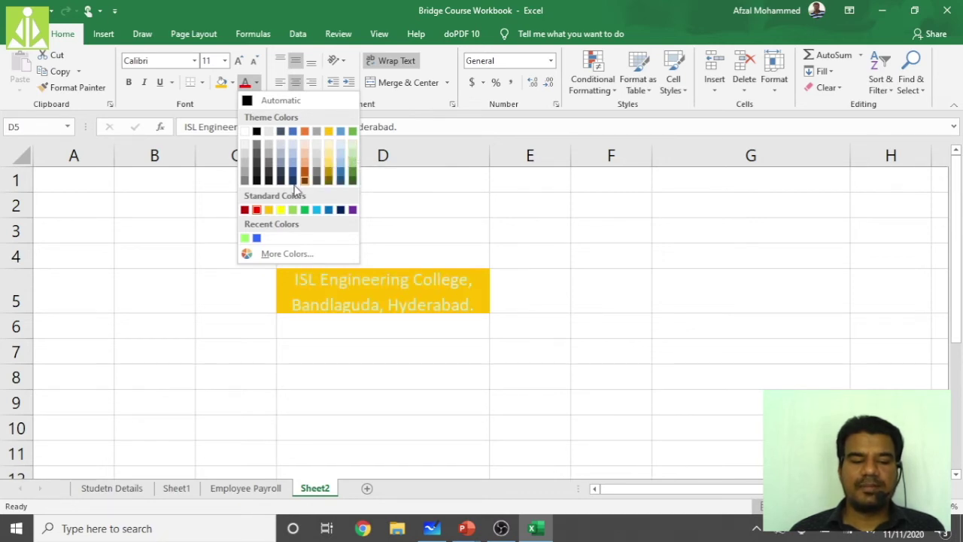
{"action": "left_click", "coordinate": [340, 211]}
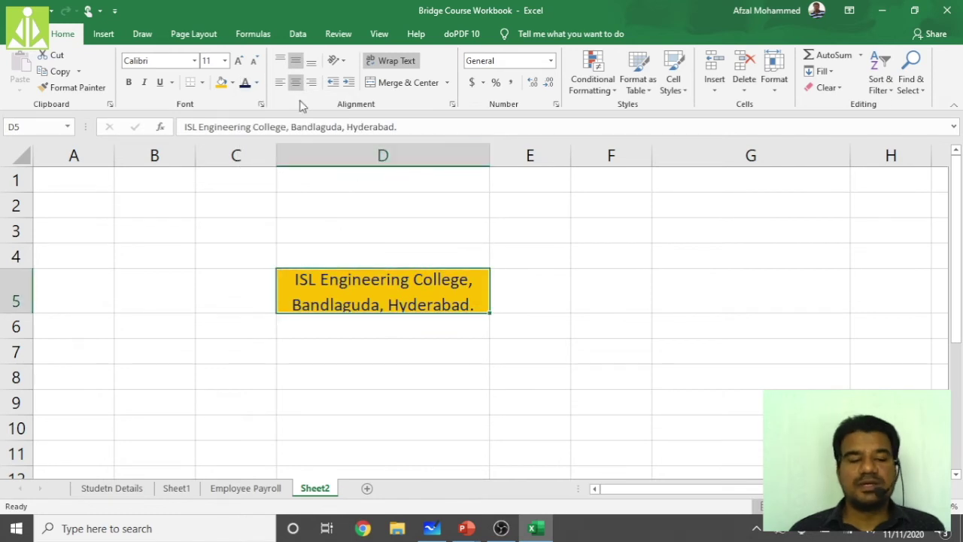
{"action": "left_click", "coordinate": [257, 83]}
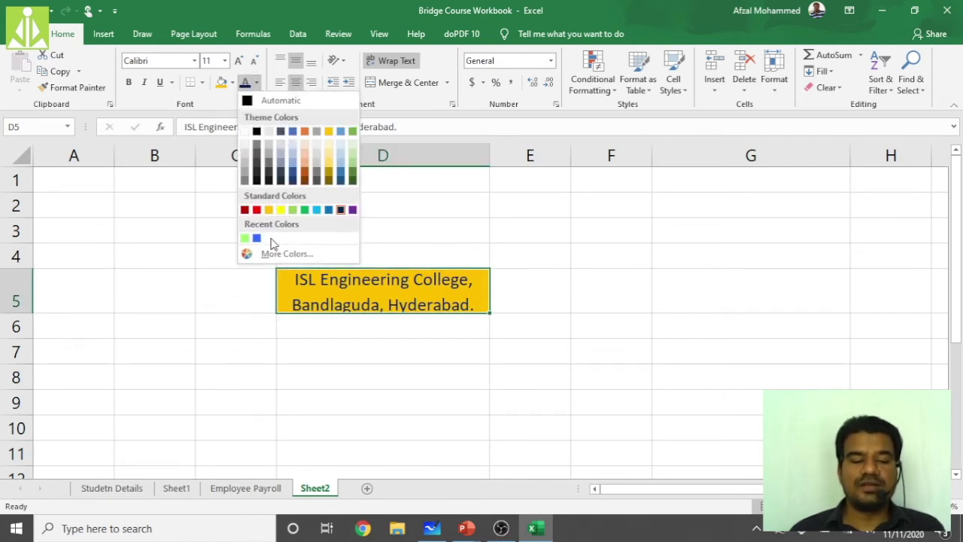
{"action": "left_click", "coordinate": [244, 238]}
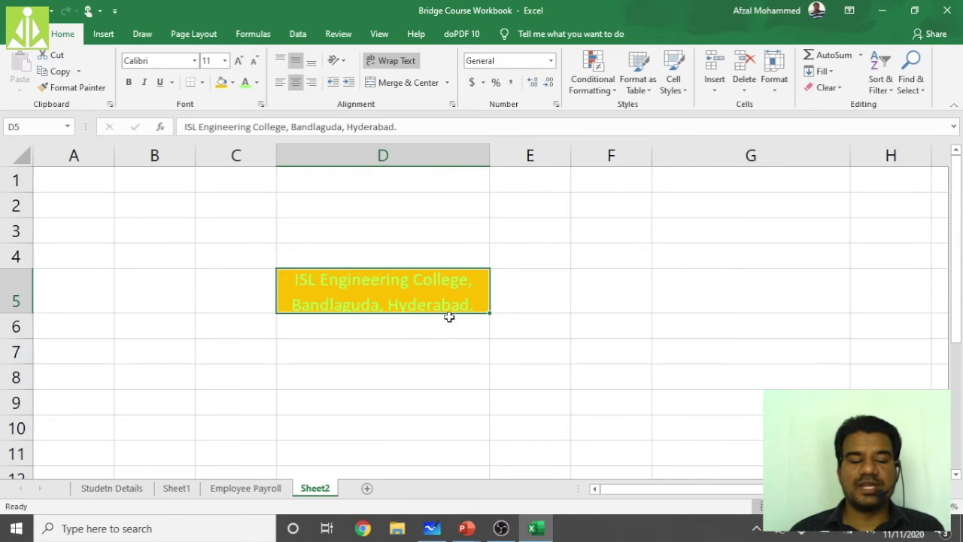
Fill cell D5 with green
{"action": "left_click", "coordinate": [233, 82]}
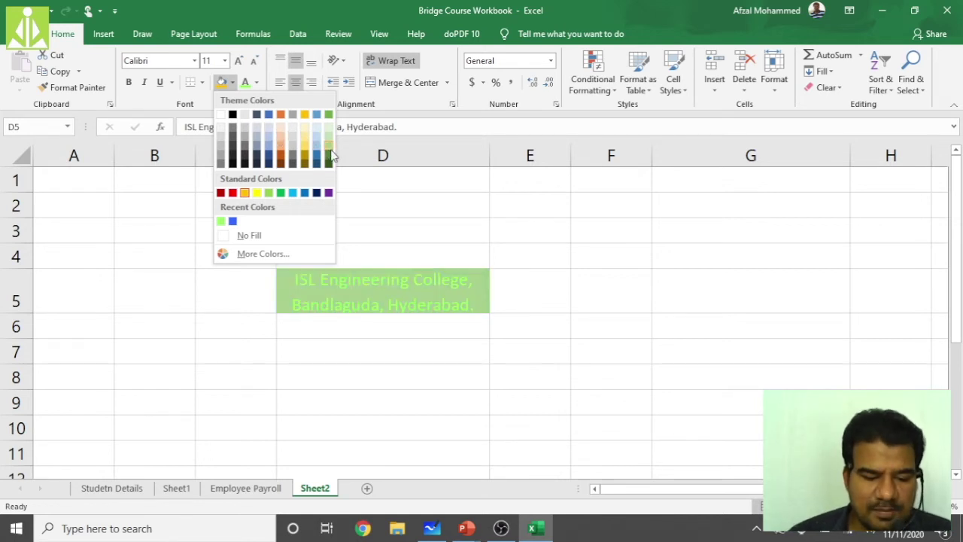
{"action": "left_click", "coordinate": [328, 156]}
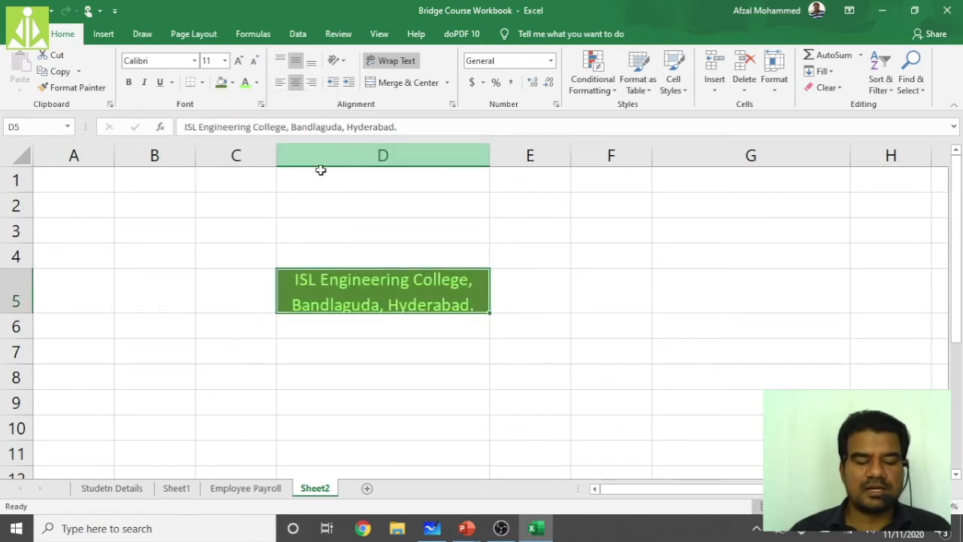
{"action": "left_click", "coordinate": [354, 331]}
{"action": "left_click", "coordinate": [369, 309]}
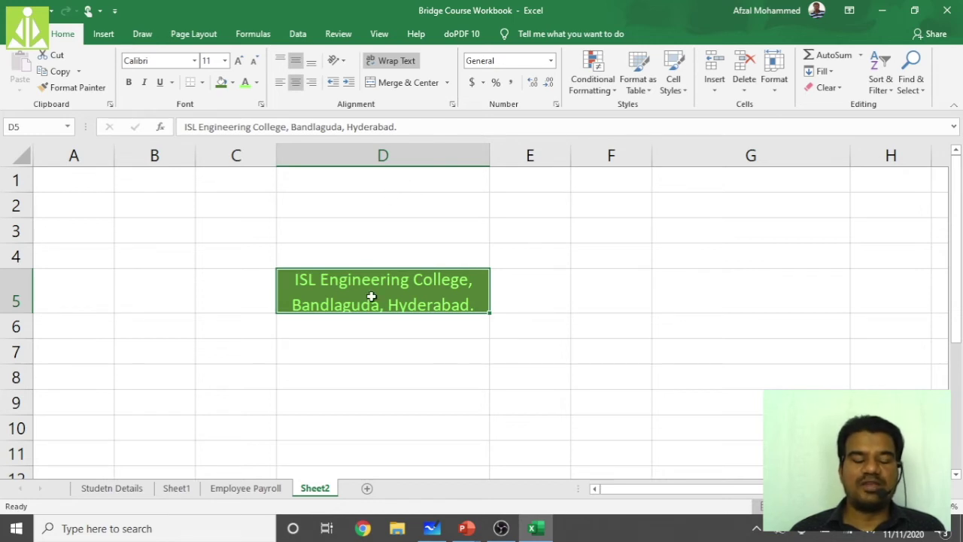
Set the D5 address font size to 19
{"action": "left_click", "coordinate": [209, 64]}
{"action": "type", "text": "2"}
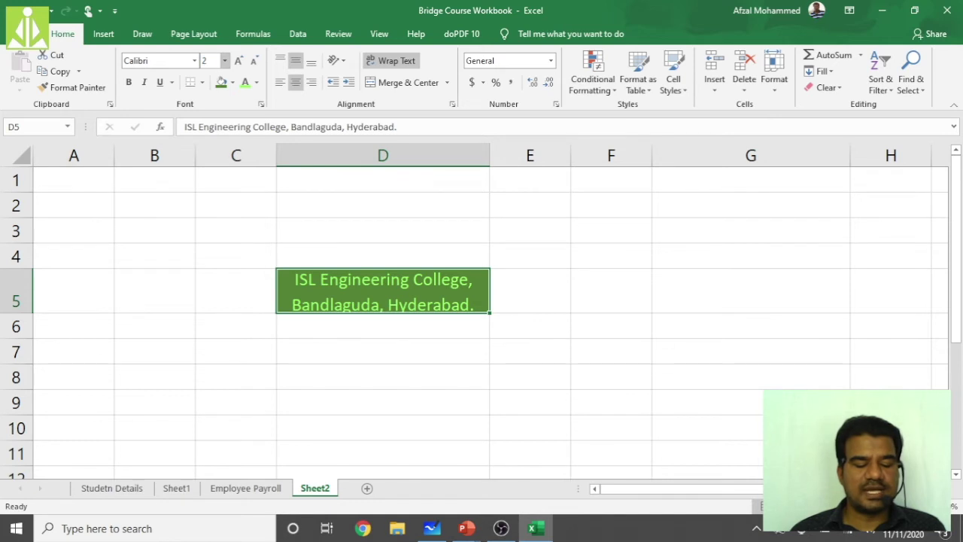
{"action": "key", "text": "Return"}
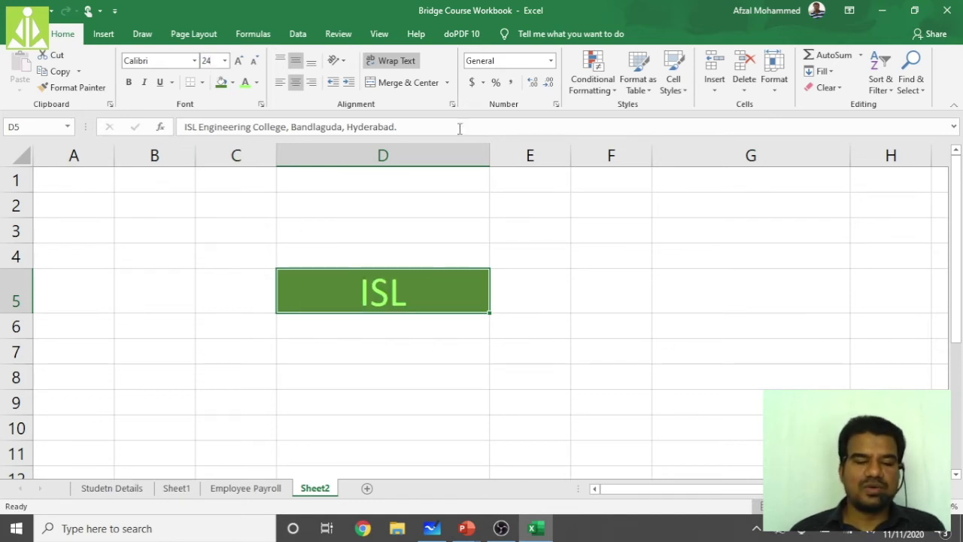
{"action": "left_click", "coordinate": [210, 62]}
{"action": "type", "text": "1"}
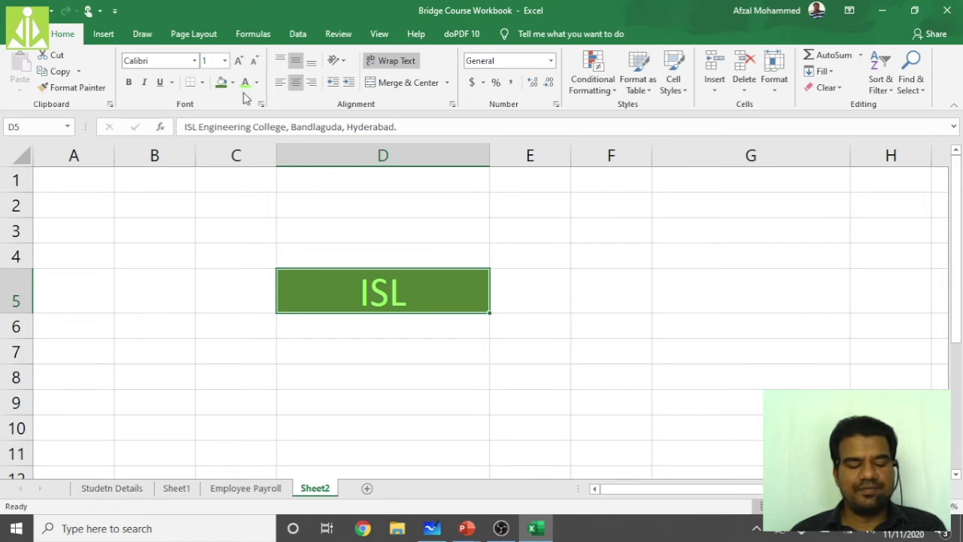
{"action": "type", "text": "9"}
{"action": "key", "text": "Return"}
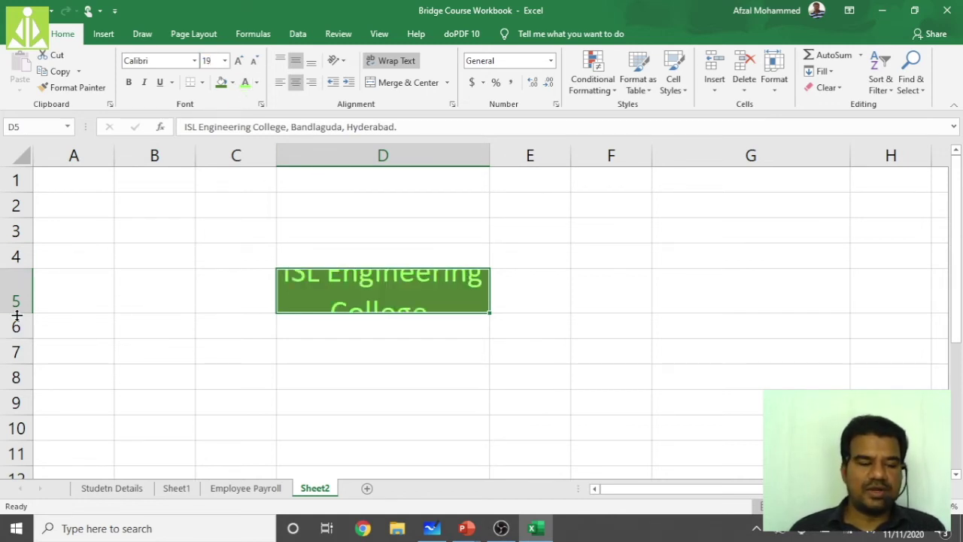
Widen column D, shrink row 4, and heighten row 5 to show all three lines
{"action": "left_click_drag", "start_coordinate": [17, 313], "coordinate": [16, 364]}
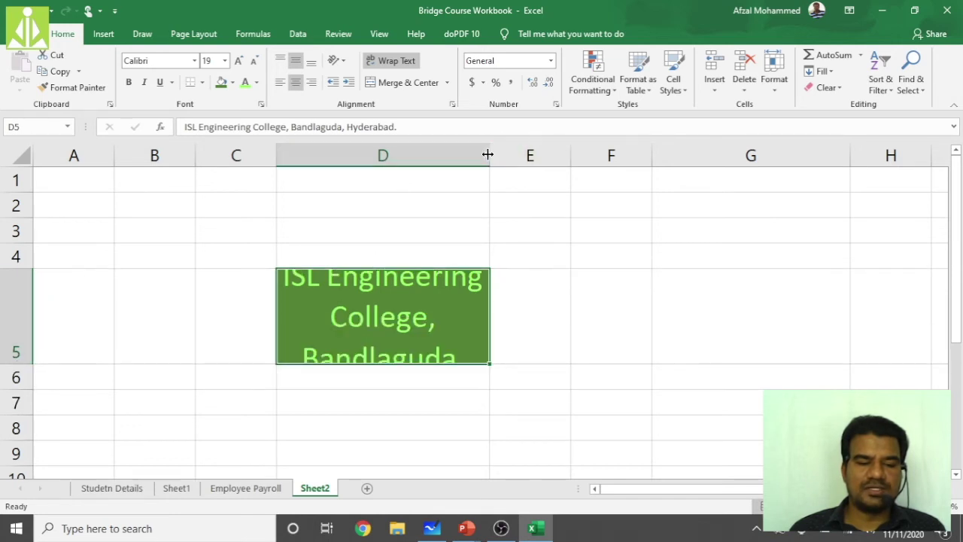
{"action": "left_click_drag", "start_coordinate": [490, 155], "coordinate": [595, 155]}
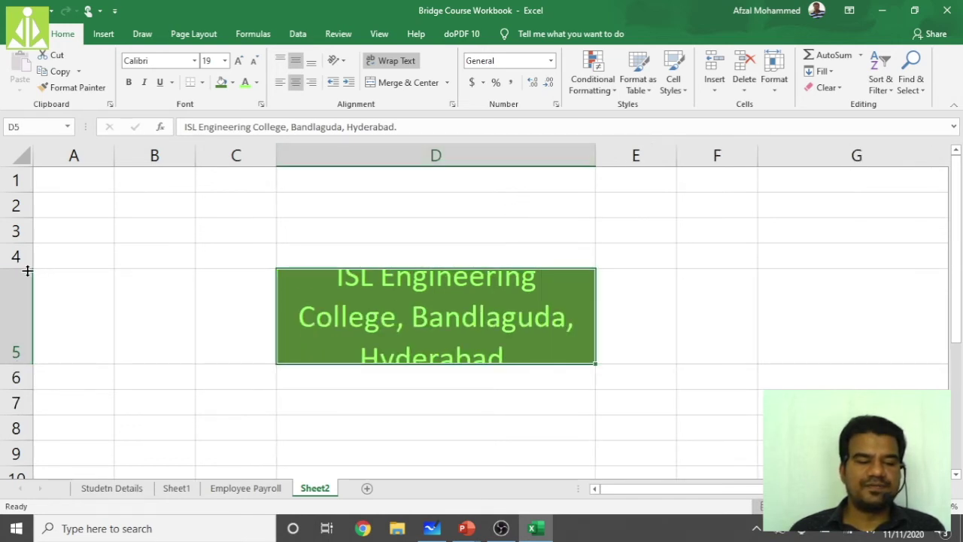
{"action": "left_click_drag", "start_coordinate": [27, 271], "coordinate": [33, 226]}
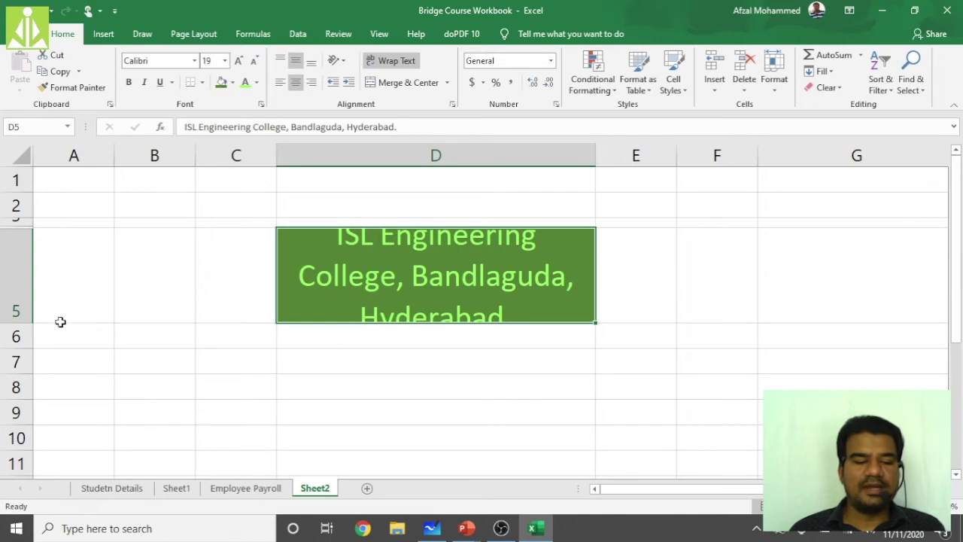
{"action": "left_click_drag", "start_coordinate": [16, 322], "coordinate": [17, 361]}
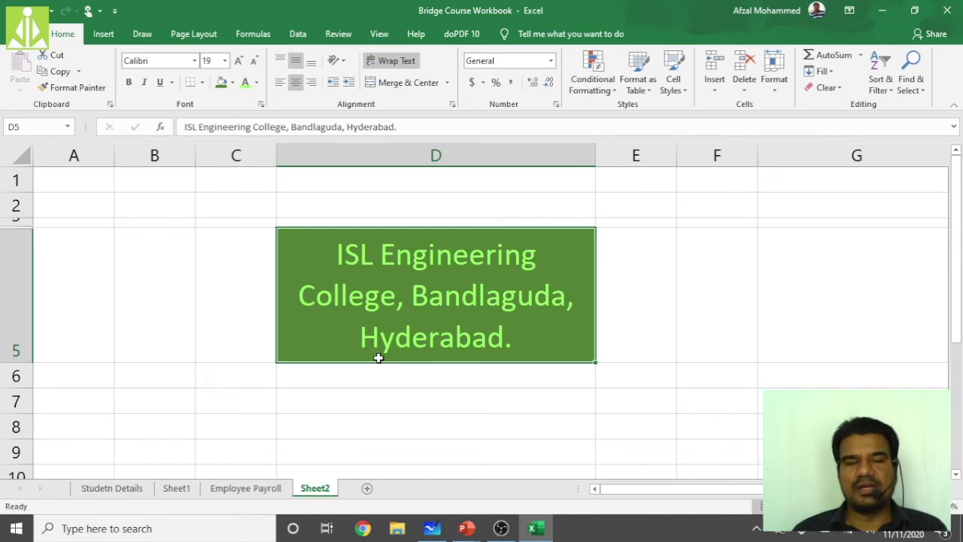
Apply Times New Roman plus Bold, Italic and Underline to the D5 college address
{"action": "left_click", "coordinate": [171, 58]}
{"action": "type", "text": "Times New Roma"}
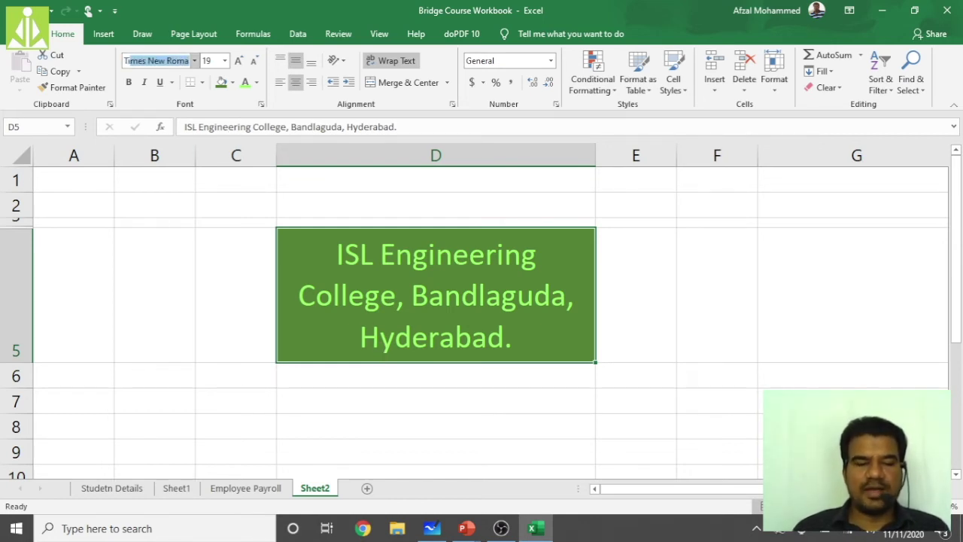
{"action": "key", "text": "Tab"}
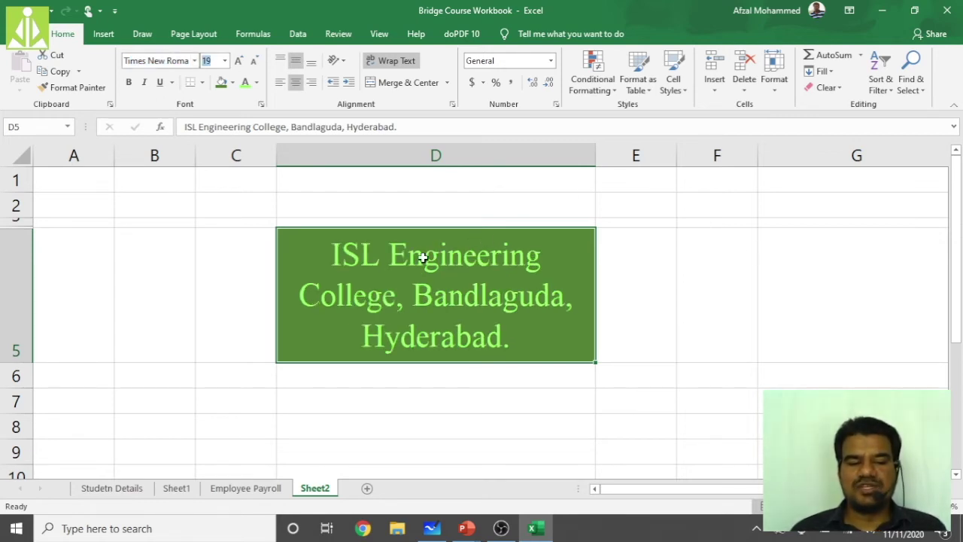
{"action": "left_click", "coordinate": [129, 82]}
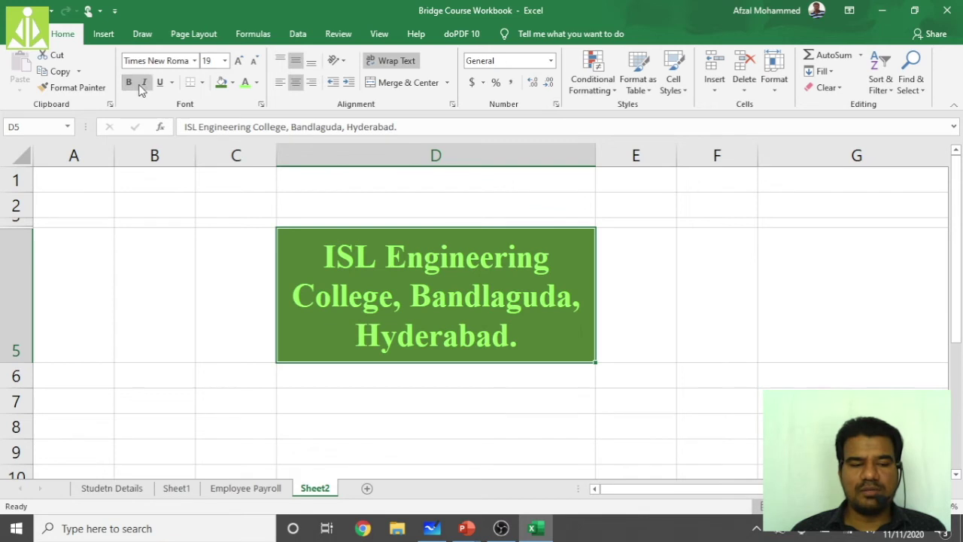
{"action": "left_click", "coordinate": [145, 83]}
{"action": "left_click", "coordinate": [160, 83]}
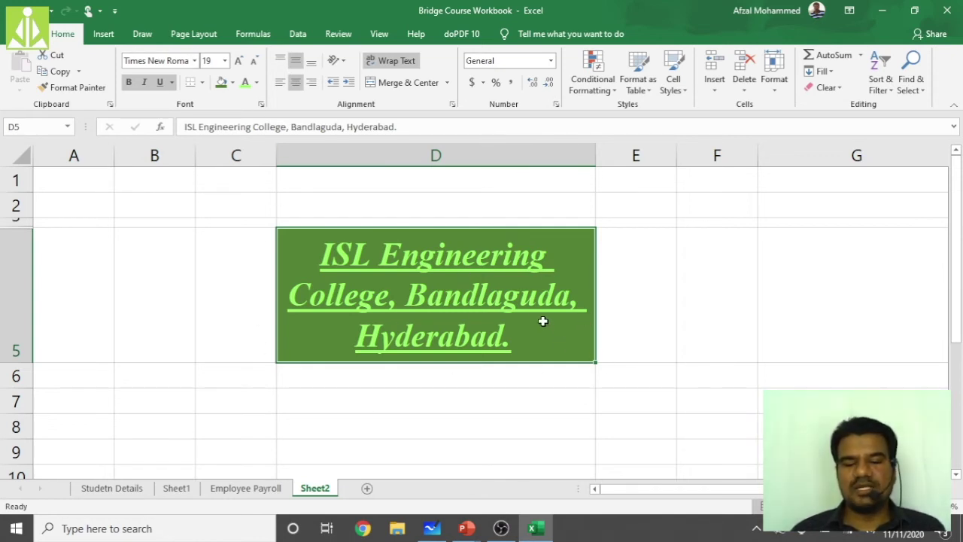
{"action": "scroll", "coordinate": [525, 252], "scroll_direction": "down", "scroll_amount": 1}
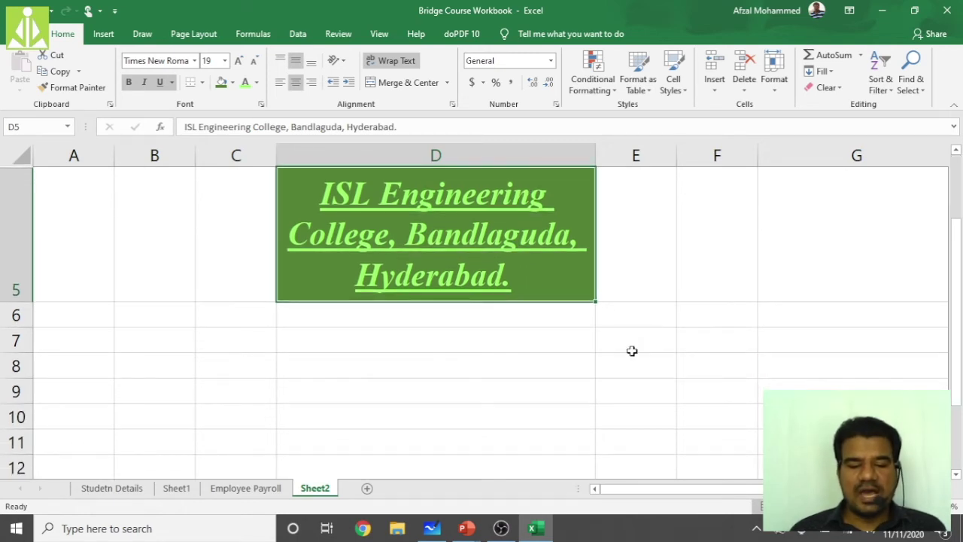
{"action": "left_click", "coordinate": [475, 385]}
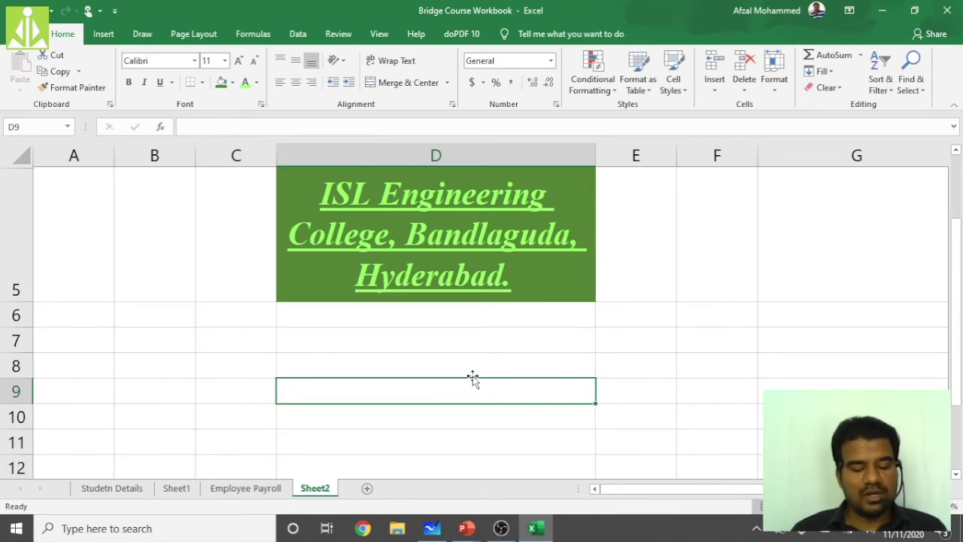
Type 'Welcome to Bridge Course On MS-Excel in ISL' into D9
{"action": "type", "text": "Wel"}
{"action": "key", "text": "BackSpace"}
{"action": "type", "text": "come to Bri"}
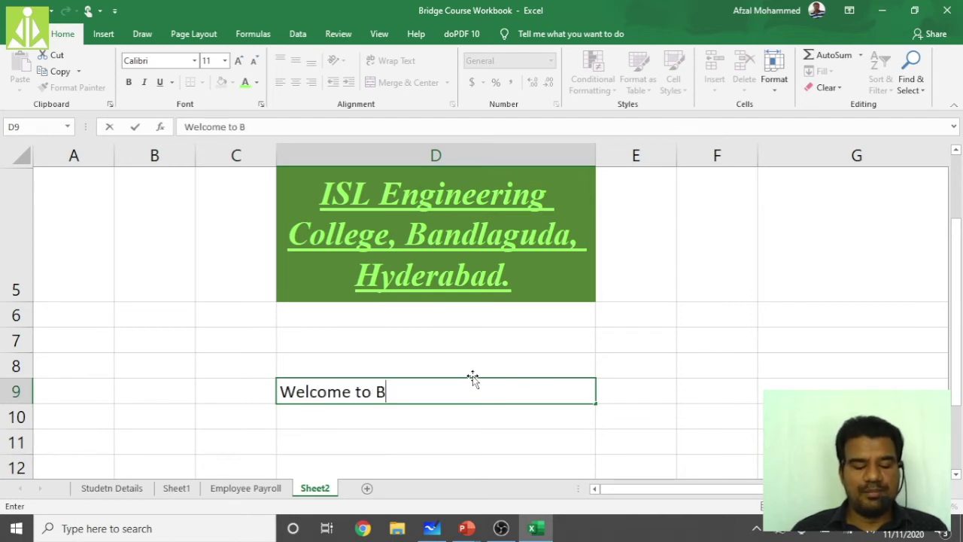
{"action": "type", "text": "dge Cou"}
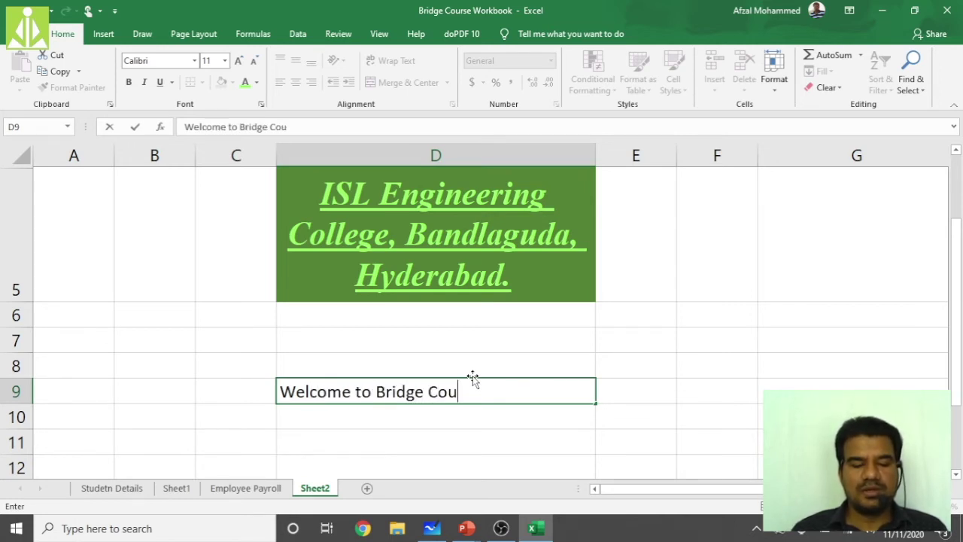
{"action": "type", "text": "rse On "}
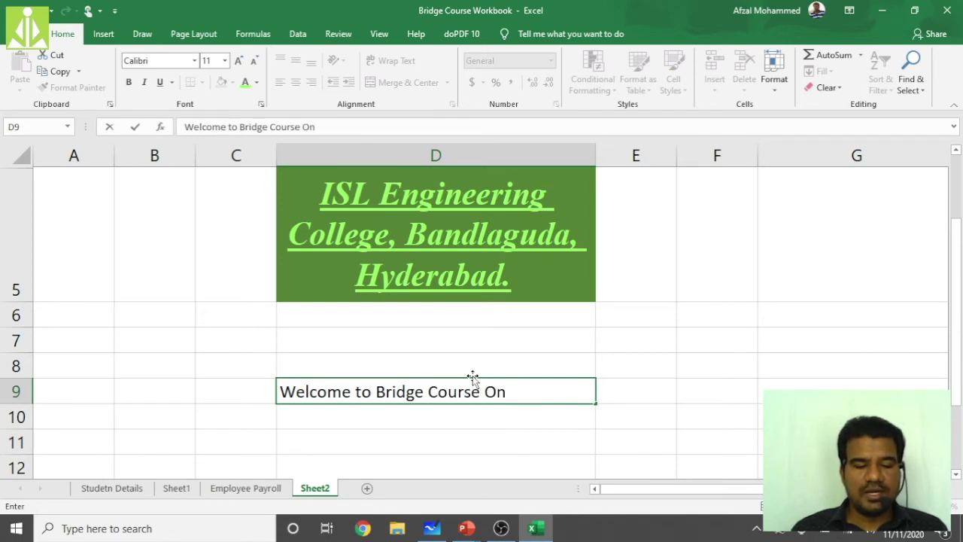
{"action": "type", "text": "MS-Excel in ISL"}
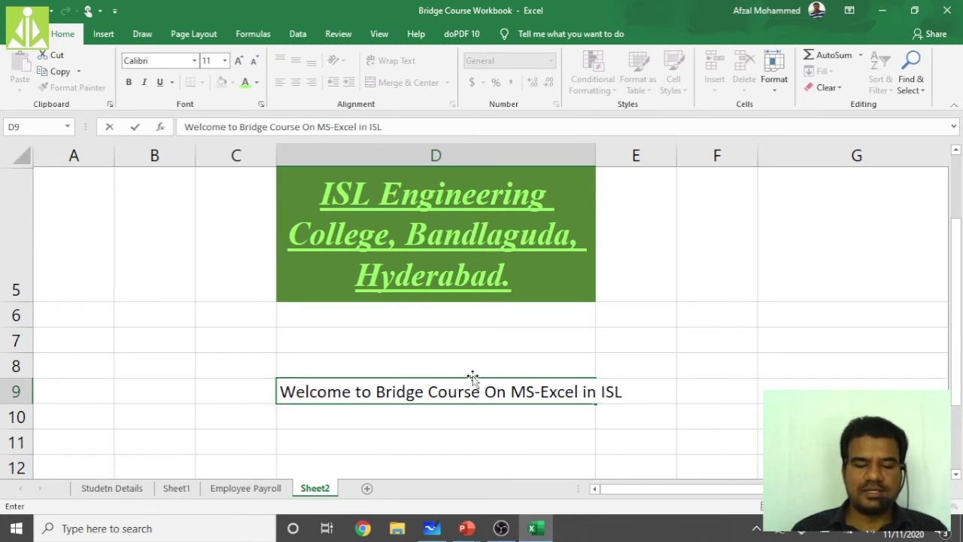
{"action": "left_click", "coordinate": [606, 448]}
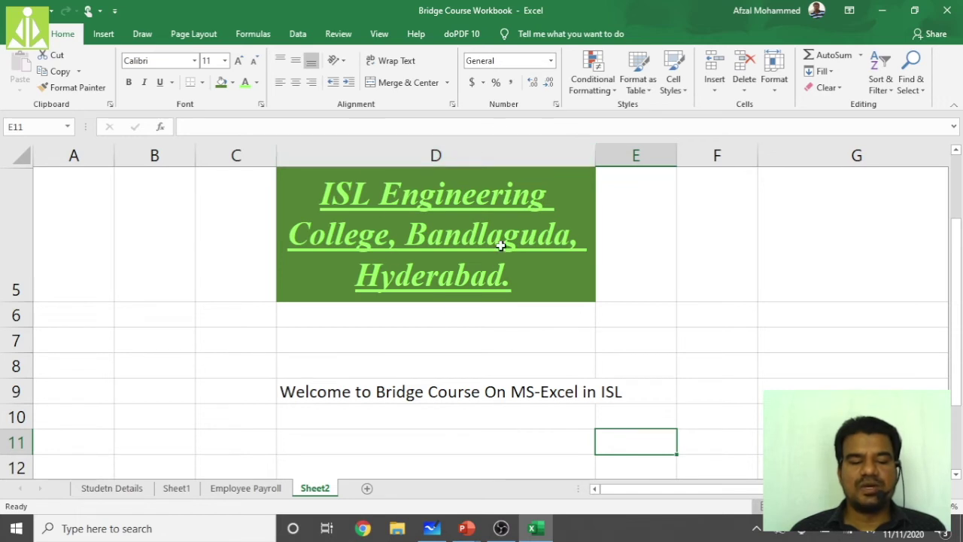
{"action": "left_click", "coordinate": [376, 391]}
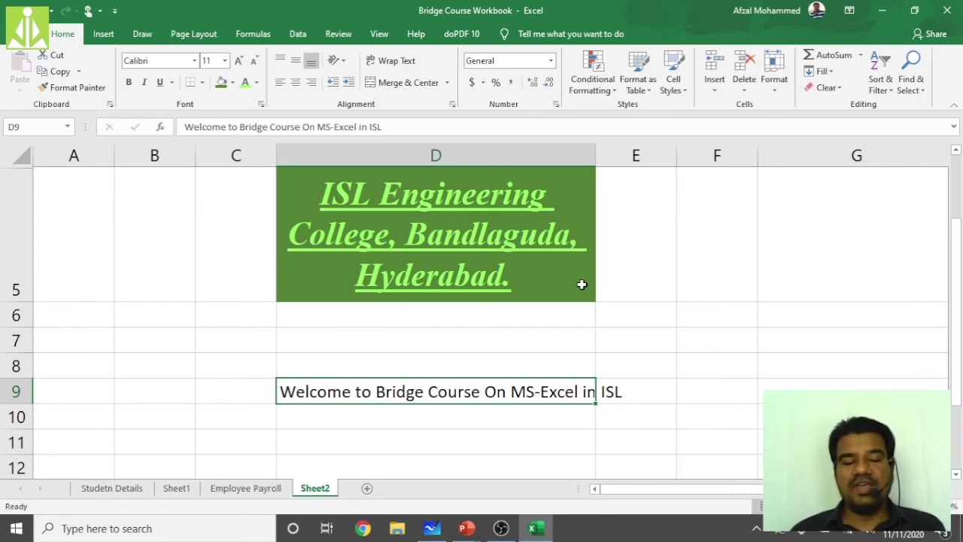
{"action": "scroll", "coordinate": [582, 283], "scroll_direction": "up", "scroll_amount": 1}
{"action": "scroll", "coordinate": [585, 312], "scroll_direction": "down", "scroll_amount": 1}
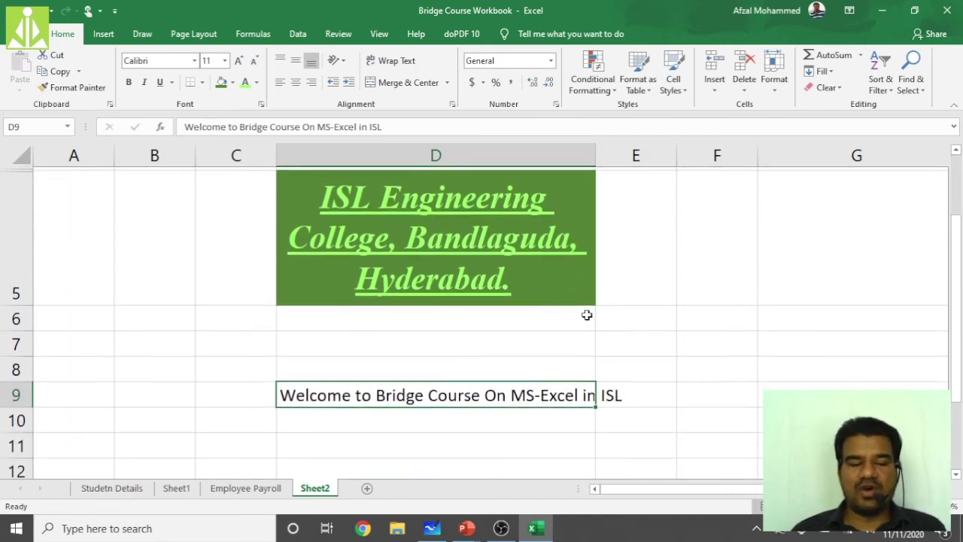
{"action": "scroll", "coordinate": [557, 282], "scroll_direction": "up", "scroll_amount": 1}
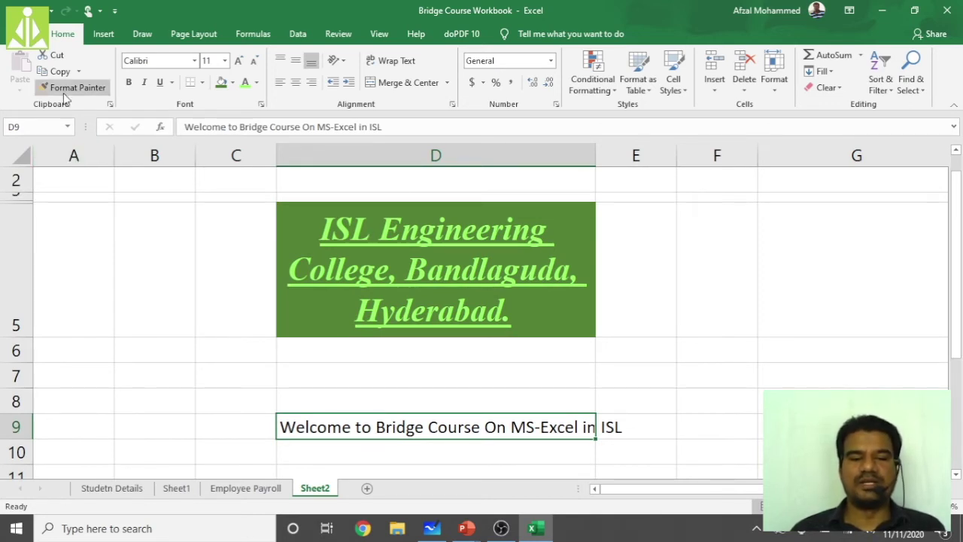
{"action": "left_click", "coordinate": [554, 324]}
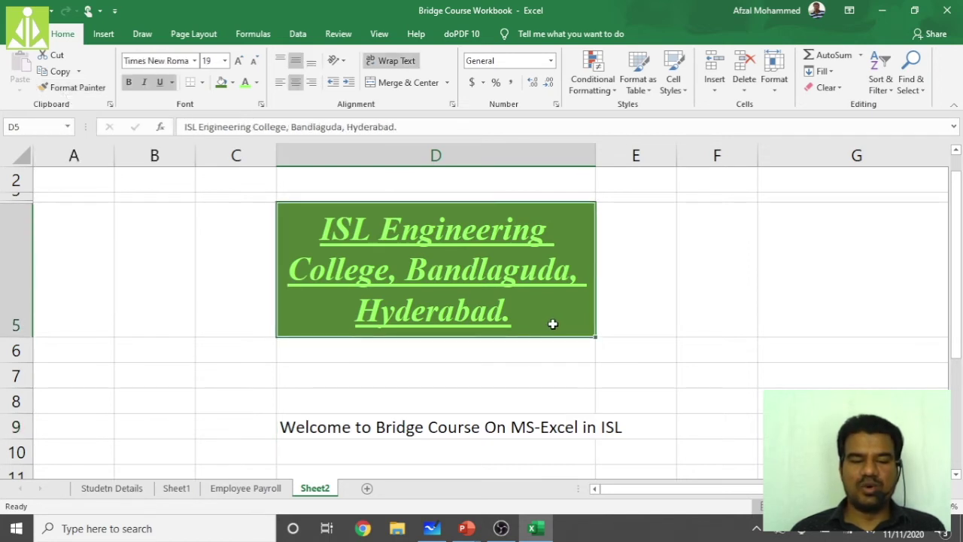
Use Format Painter to copy D5's green bold italic underlined banner style onto the D9 welcome line
{"action": "left_click", "coordinate": [73, 88]}
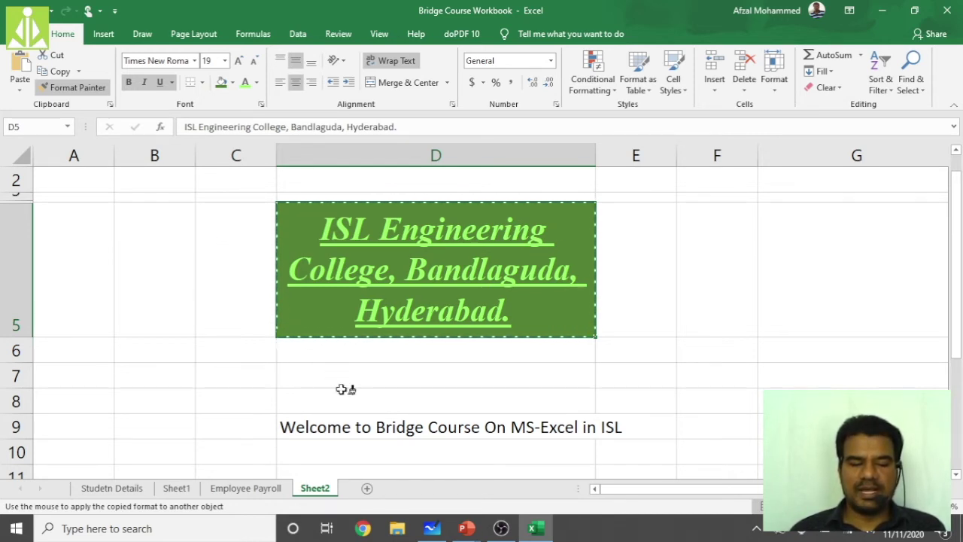
{"action": "left_click", "coordinate": [383, 427]}
{"action": "scroll", "coordinate": [475, 313], "scroll_direction": "up", "scroll_amount": 2}
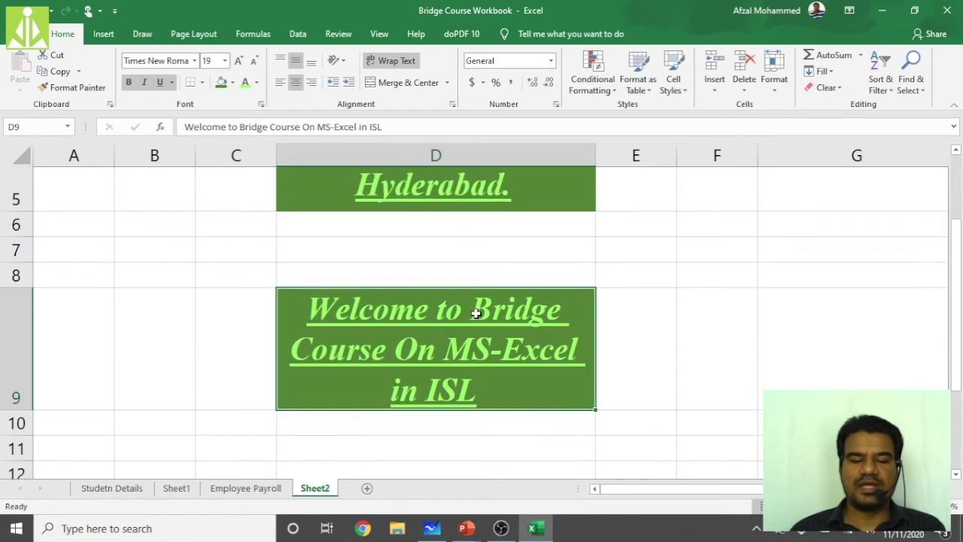
{"action": "scroll", "coordinate": [475, 313], "scroll_direction": "down", "scroll_amount": 1}
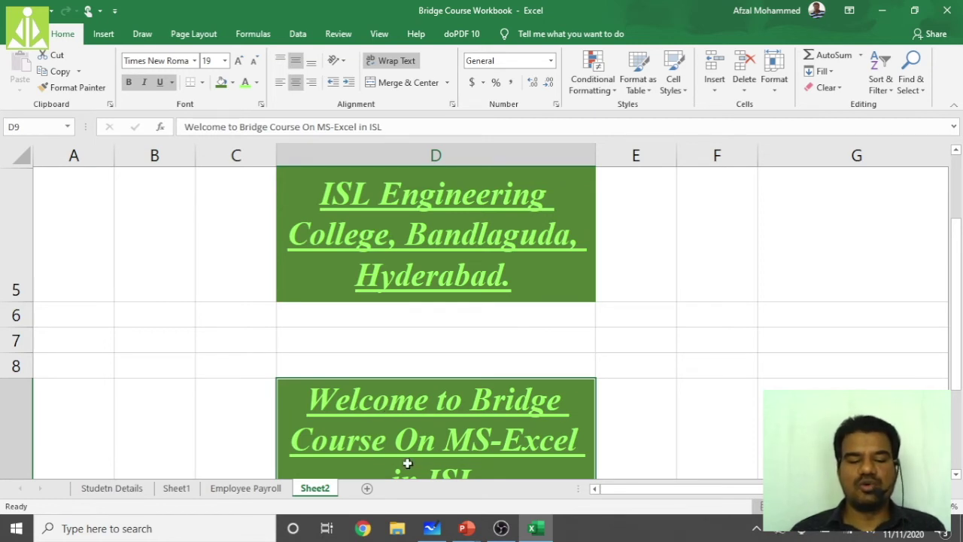
{"action": "scroll", "coordinate": [501, 462], "scroll_direction": "down", "scroll_amount": 1}
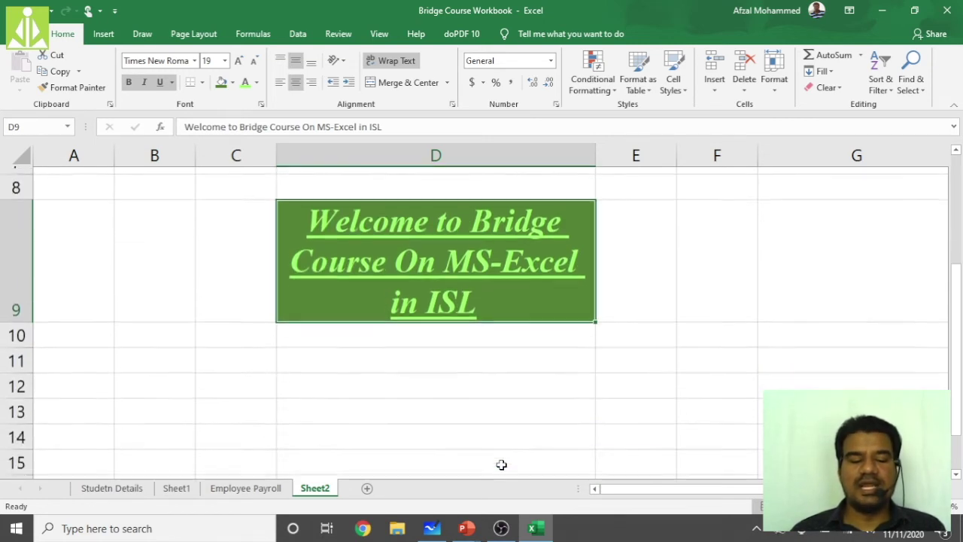
{"action": "scroll", "coordinate": [478, 394], "scroll_direction": "up", "scroll_amount": 1}
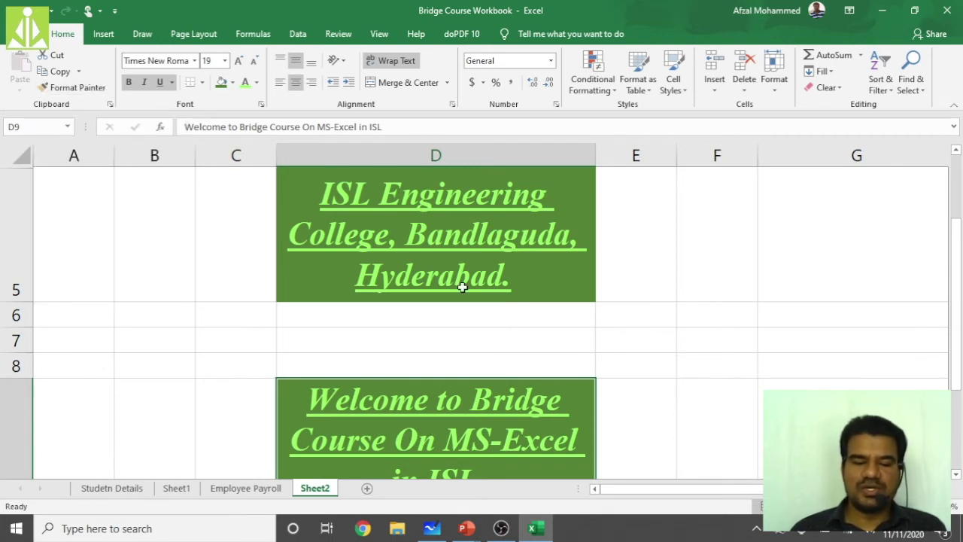
{"action": "left_click", "coordinate": [157, 261]}
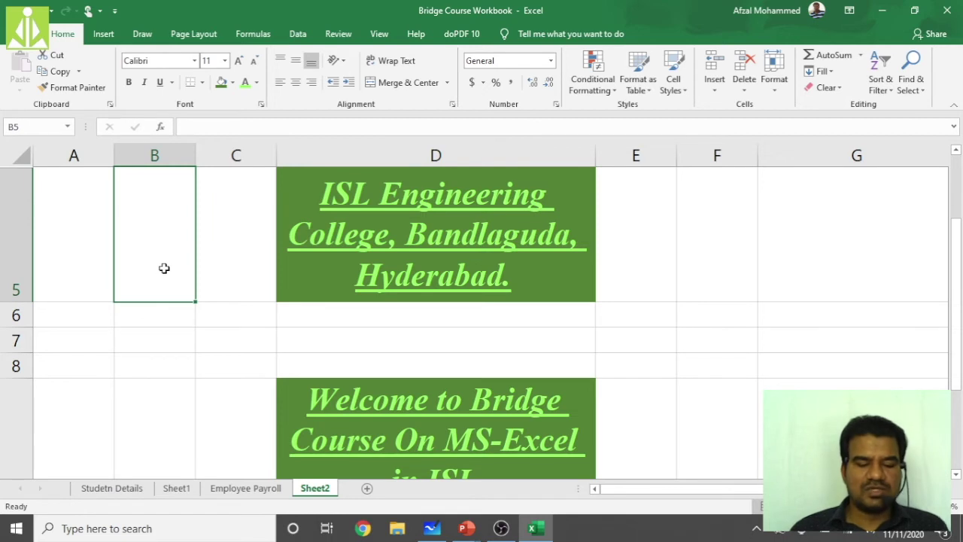
Type sample text in B5 and paint D5's green, bold italic, underlined formatting onto it
{"action": "type", "text": "dsgfasdfgl;;ljsd;lf"}
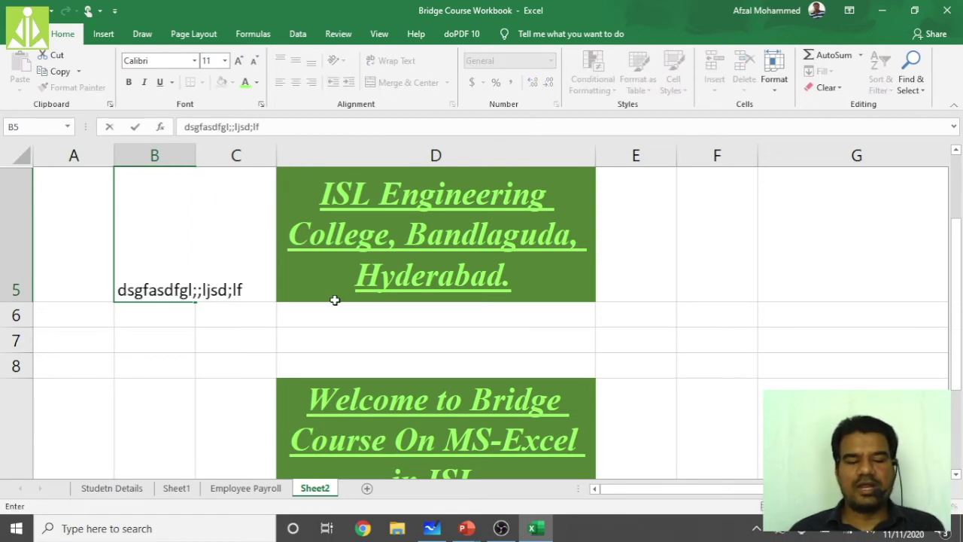
{"action": "left_click", "coordinate": [239, 337]}
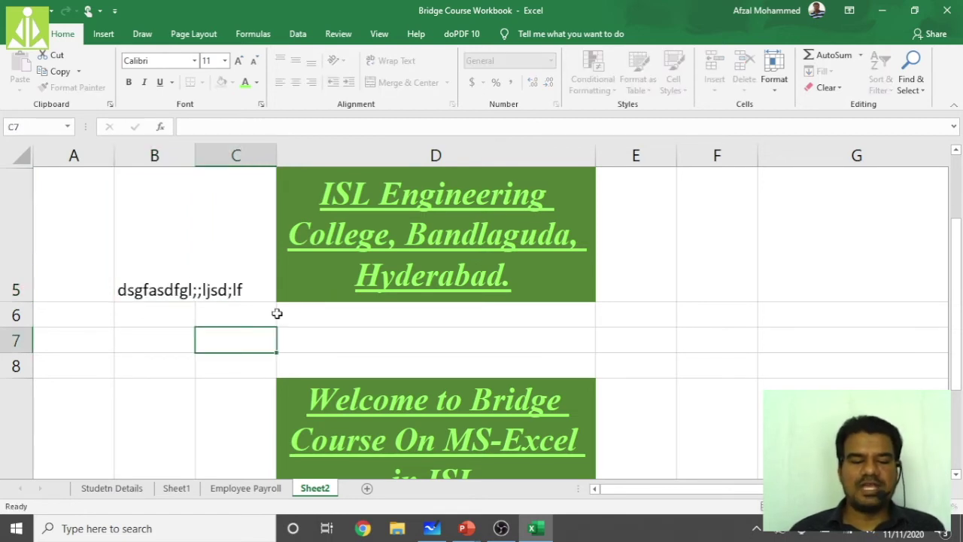
{"action": "left_click", "coordinate": [345, 288]}
{"action": "left_click", "coordinate": [77, 87]}
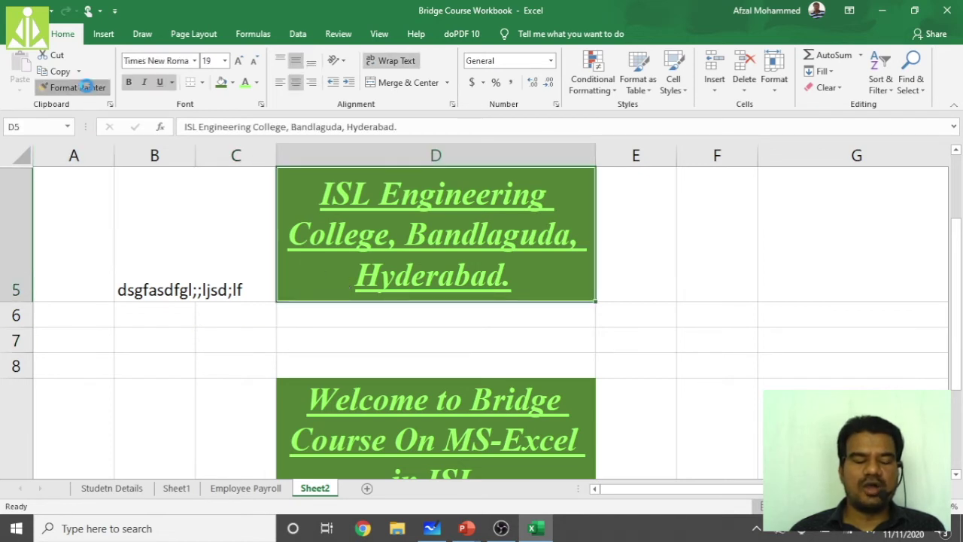
{"action": "left_click", "coordinate": [173, 288]}
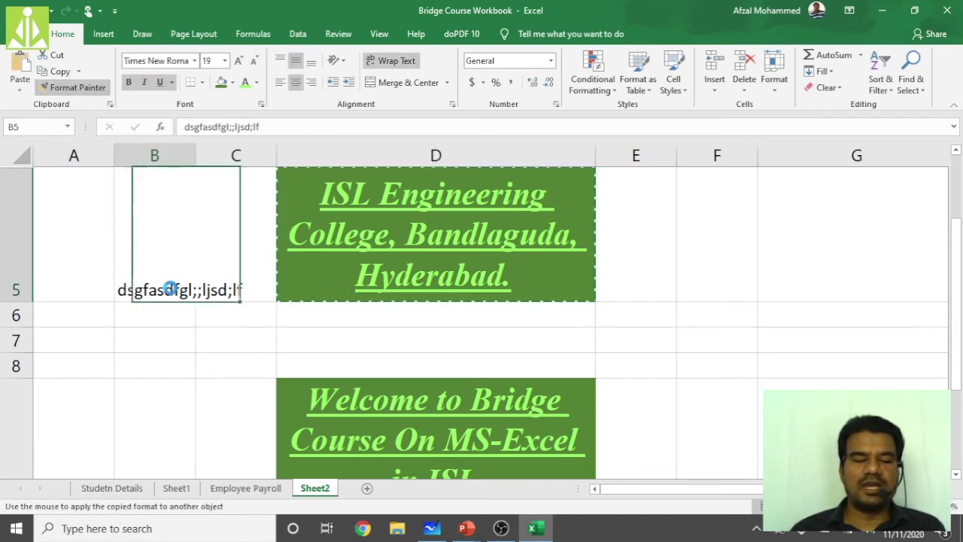
{"action": "scroll", "coordinate": [198, 310], "scroll_direction": "up", "scroll_amount": 1}
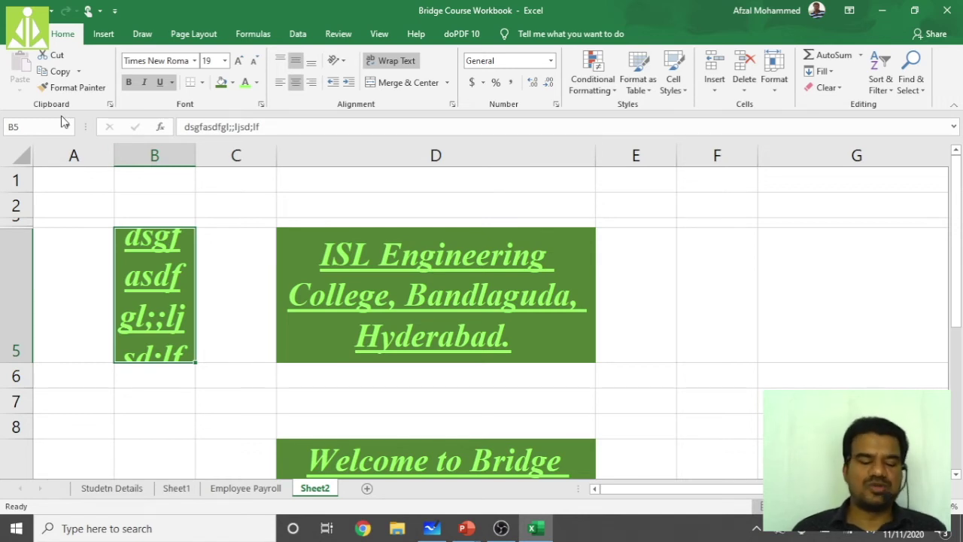
{"action": "key", "text": "alt+Tab"}
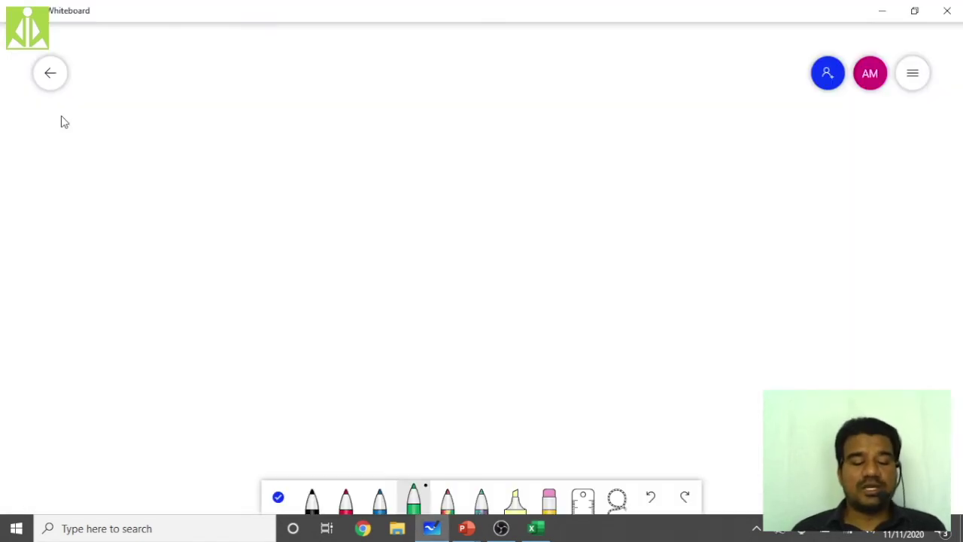
Bring up the lecture slideshow and advance two slides to the common Excel errors list
{"action": "key", "text": "alt+Tab"}
{"action": "key", "text": "alt+Tab"}
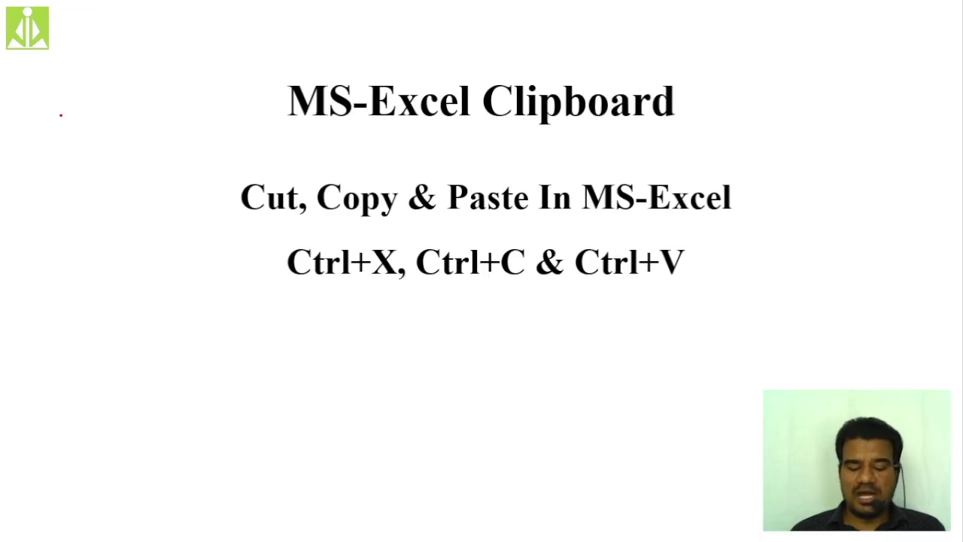
{"action": "key", "text": "Right"}
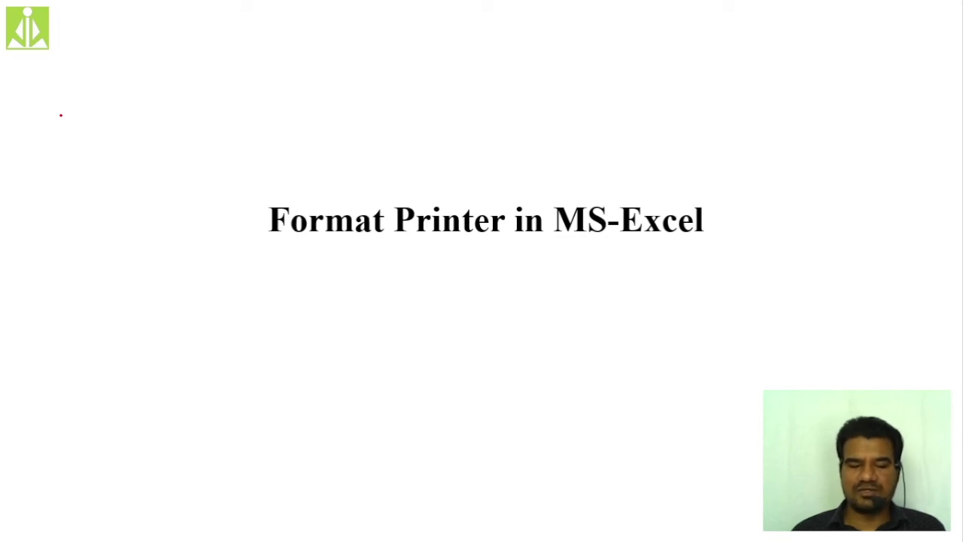
{"action": "key", "text": "Right"}
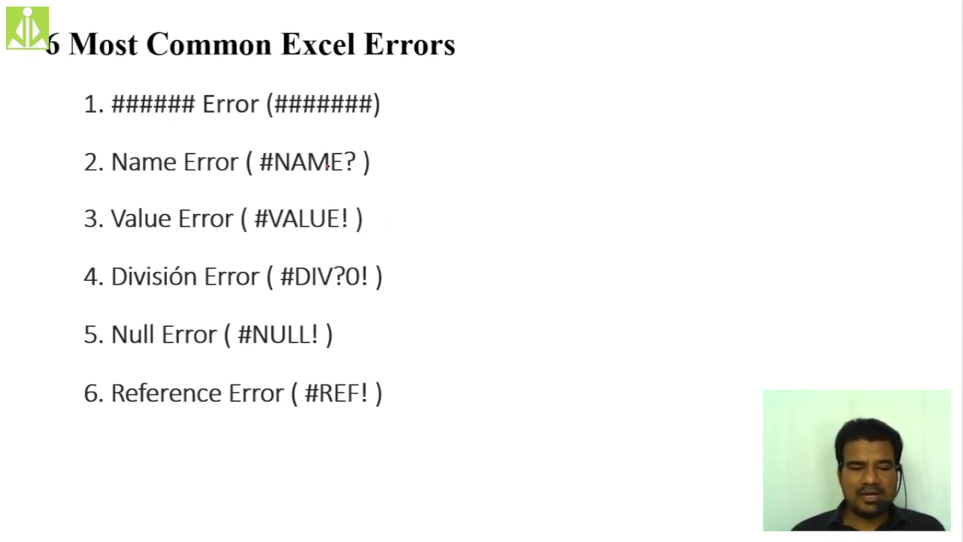
Ink-mark ######, #NAME?, #VALUE!, #DIV/0!, #NULL! and #REF! in red, then show the ###### example slide
{"action": "left_click_drag", "start_coordinate": [118, 117], "coordinate": [250, 125]}
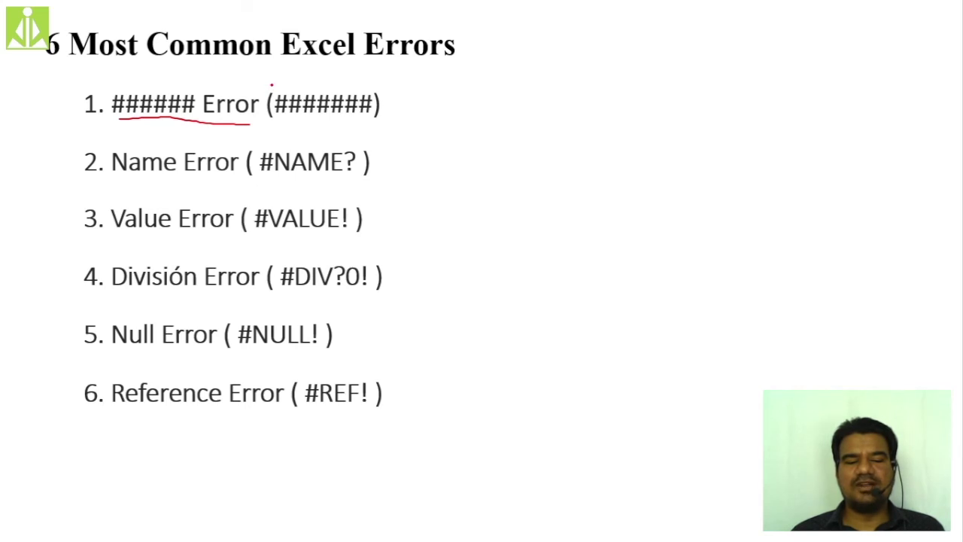
{"action": "mouse_move", "coordinate": [275, 84]}
{"action": "left_mouse_down"}
{"action": "mouse_move", "coordinate": [382, 113]}
{"action": "mouse_move", "coordinate": [349, 85]}
{"action": "mouse_move", "coordinate": [259, 79]}
{"action": "left_mouse_up"}
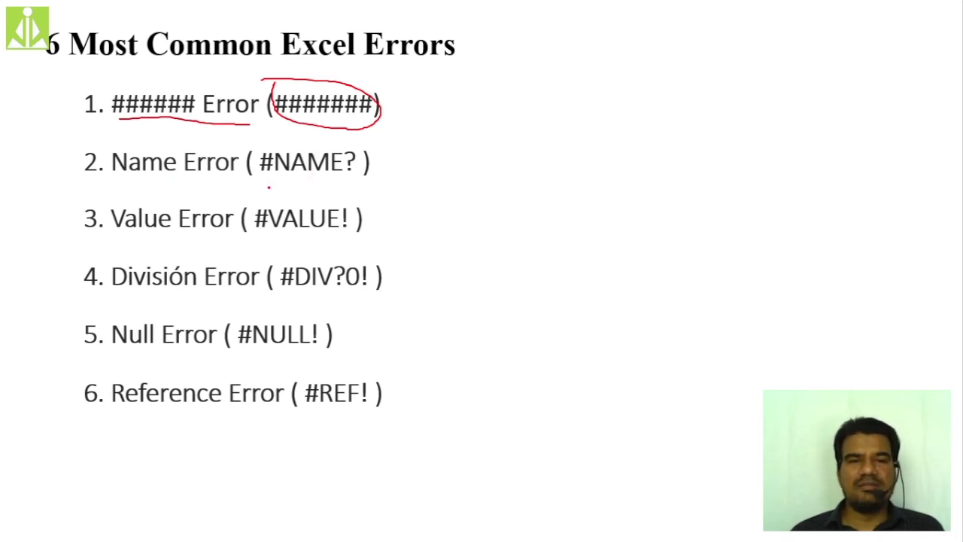
{"action": "left_click_drag", "start_coordinate": [261, 182], "coordinate": [362, 180]}
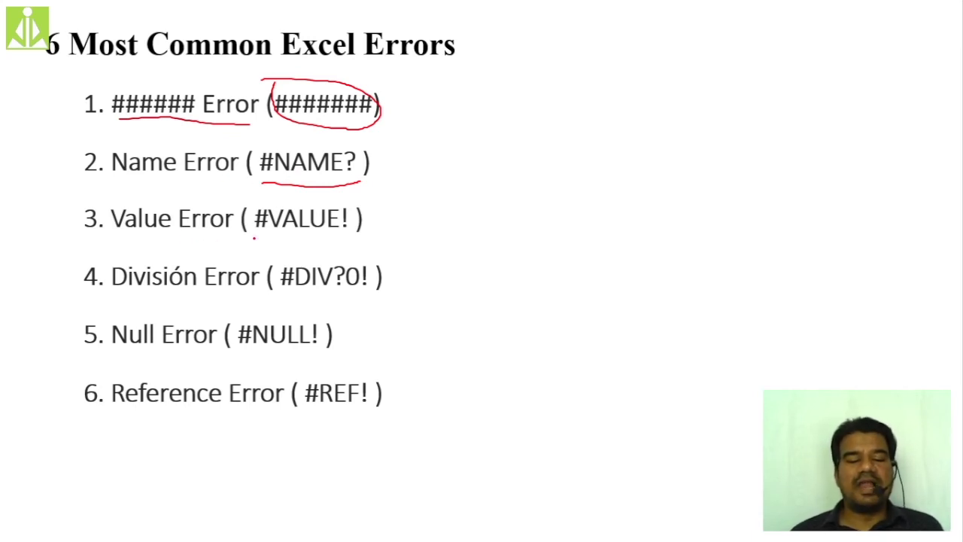
{"action": "left_click_drag", "start_coordinate": [269, 234], "coordinate": [347, 230]}
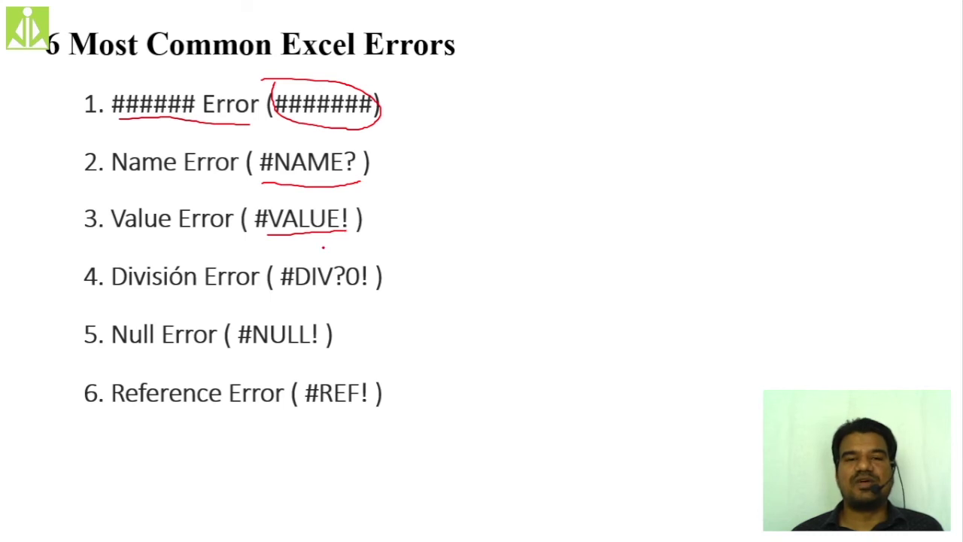
{"action": "left_click_drag", "start_coordinate": [304, 294], "coordinate": [381, 284]}
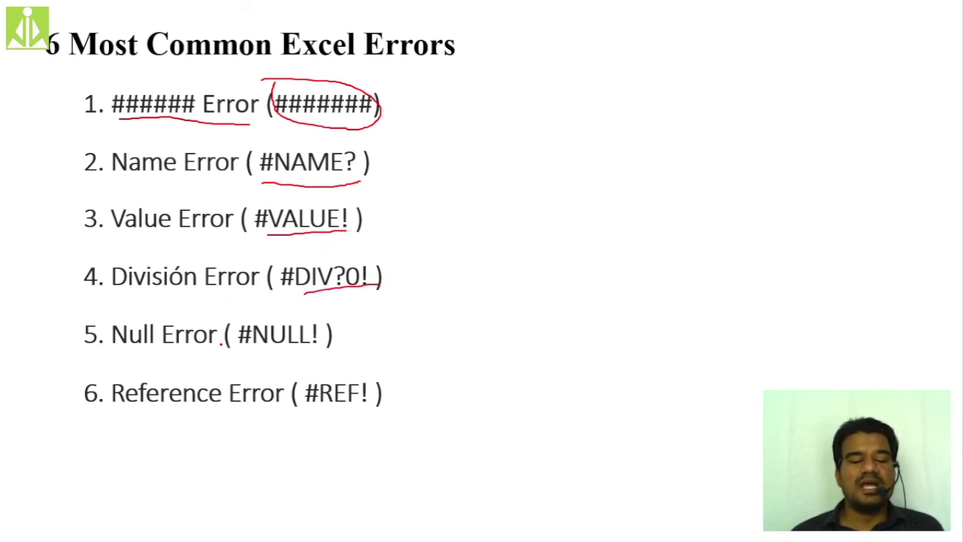
{"action": "left_click_drag", "start_coordinate": [247, 348], "coordinate": [307, 349]}
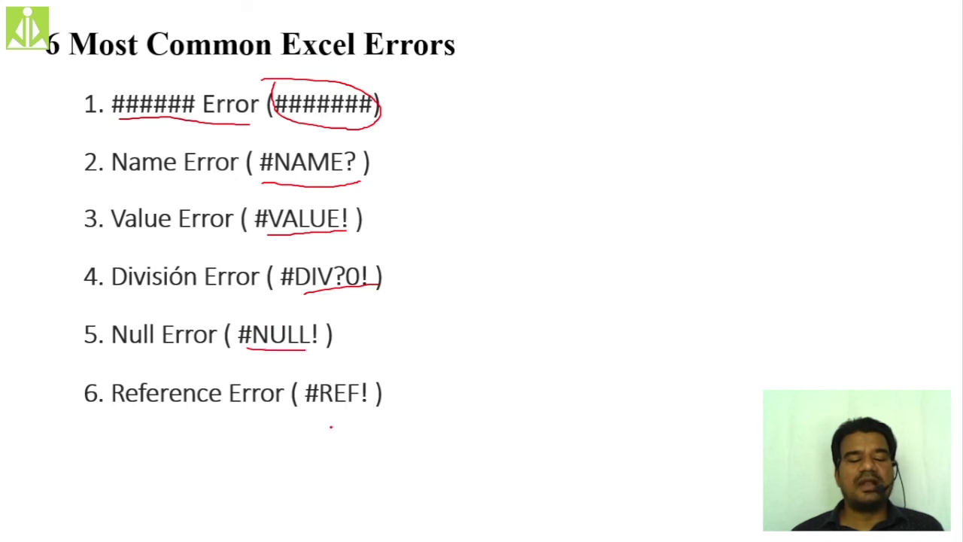
{"action": "left_click_drag", "start_coordinate": [324, 425], "coordinate": [368, 413]}
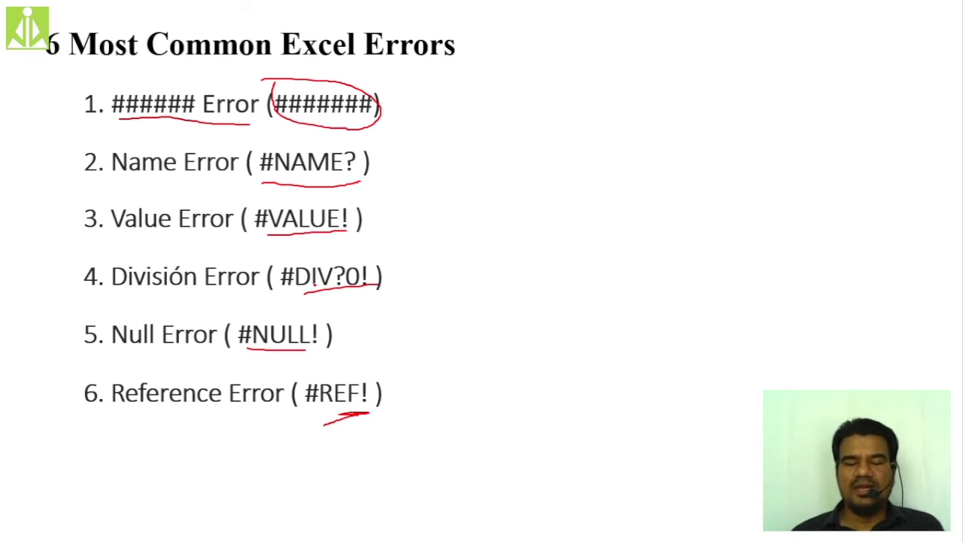
{"action": "key", "text": "Right"}
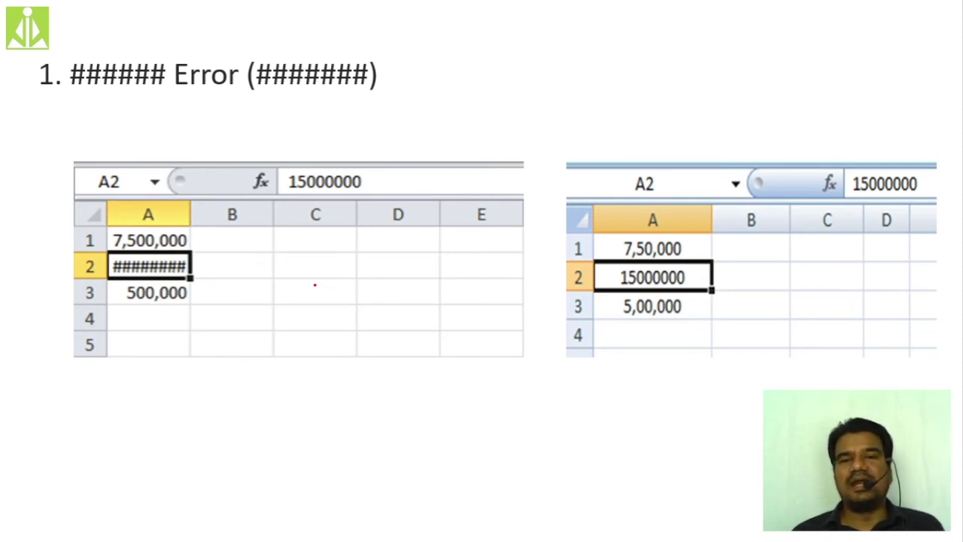
{"action": "key", "text": "alt+Tab"}
{"action": "key", "text": "alt+Tab"}
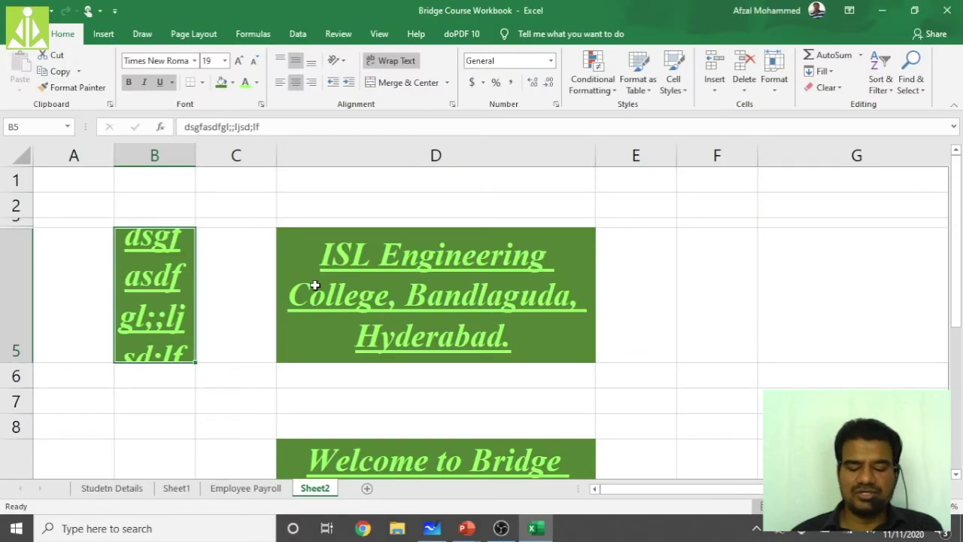
{"action": "scroll", "coordinate": [469, 282], "scroll_direction": "down", "scroll_amount": 4}
{"action": "scroll", "coordinate": [492, 278], "scroll_direction": "down", "scroll_amount": 2}
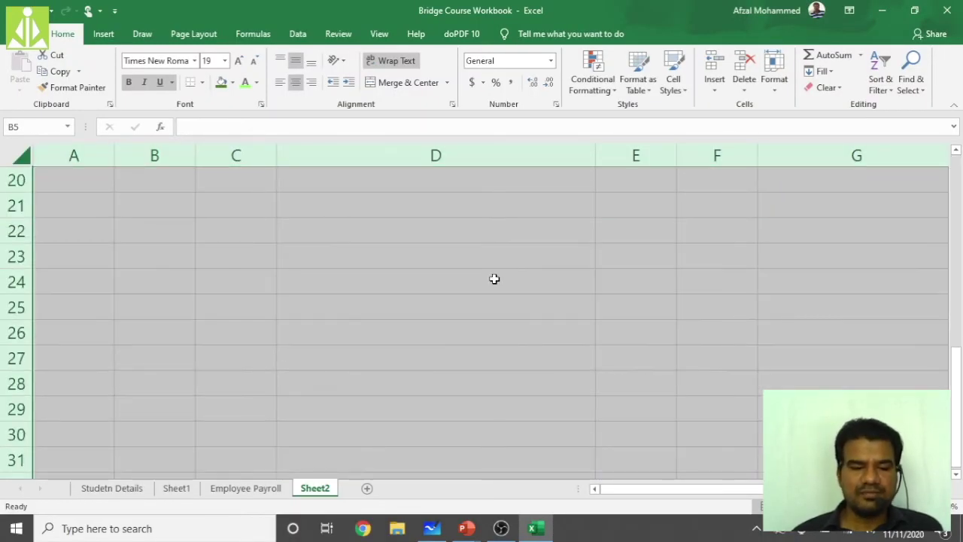
{"action": "left_click", "coordinate": [494, 279]}
{"action": "left_click", "coordinate": [239, 288]}
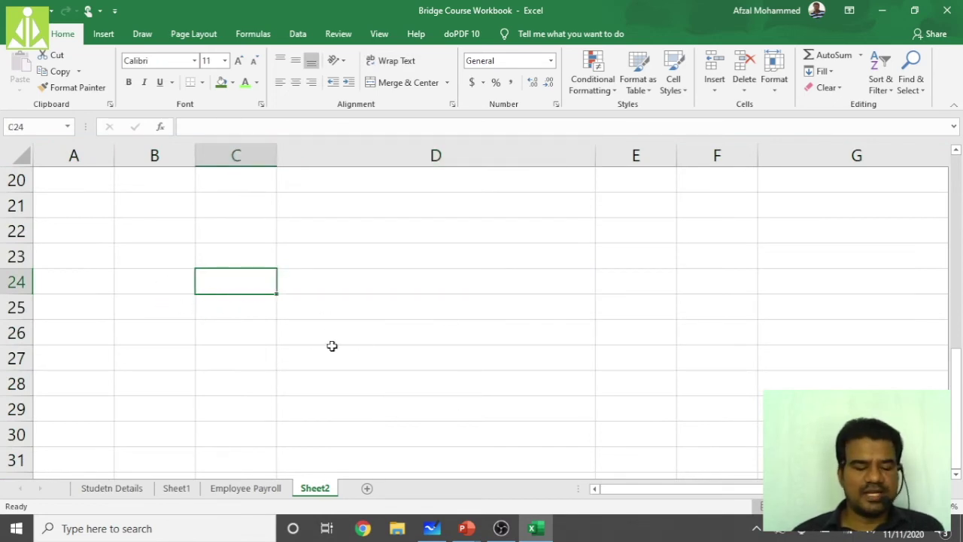
{"action": "type", "text": "12000"}
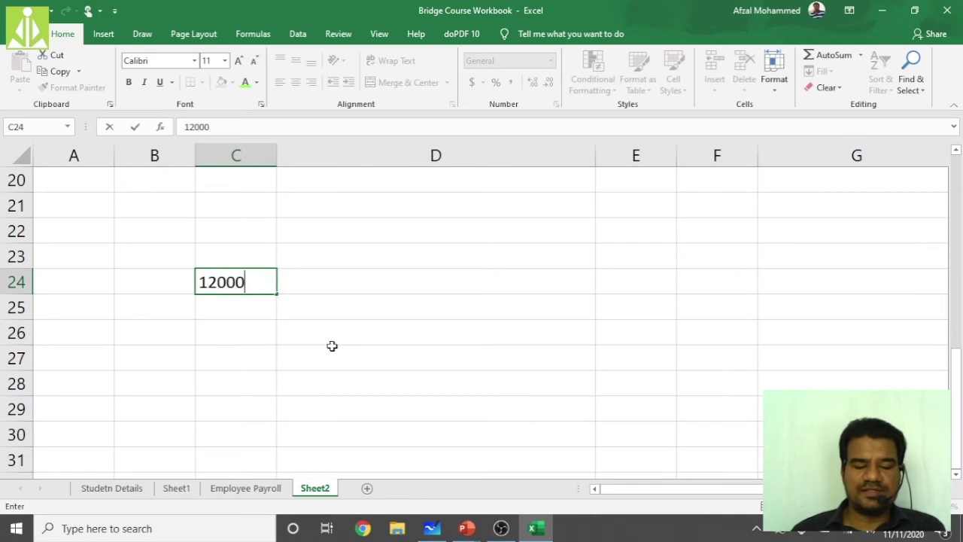
{"action": "key", "text": "Return"}
{"action": "type", "text": "3400000"}
{"action": "key", "text": "Return"}
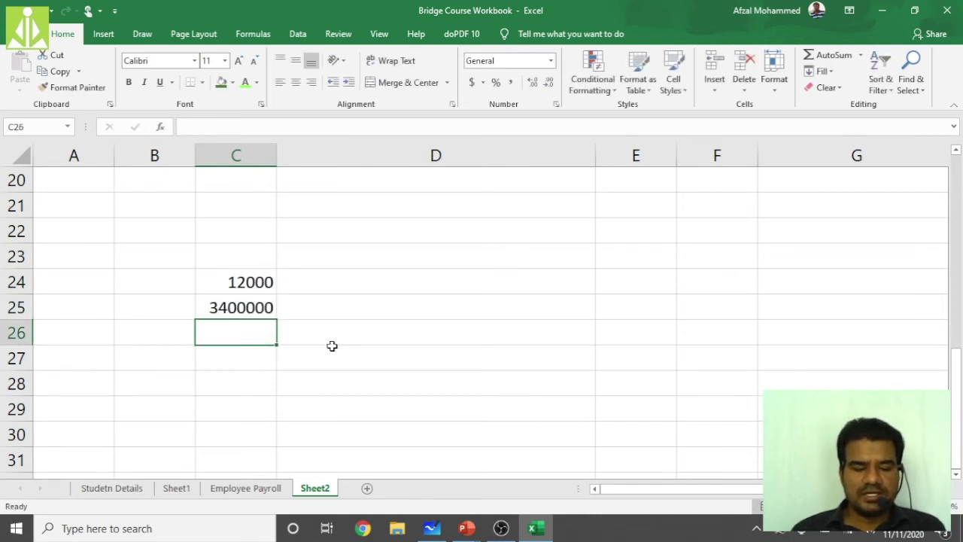
{"action": "type", "text": "5"}
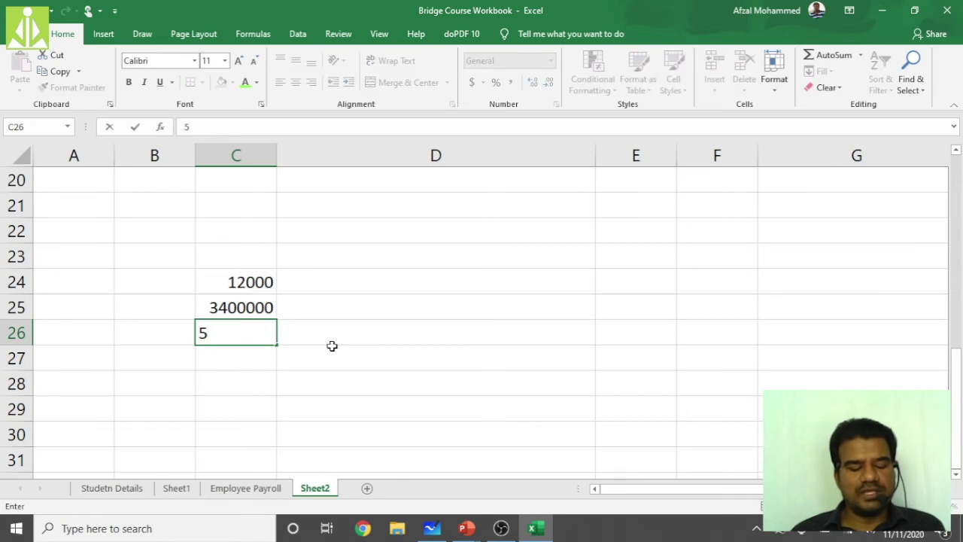
{"action": "type", "text": "300000000"}
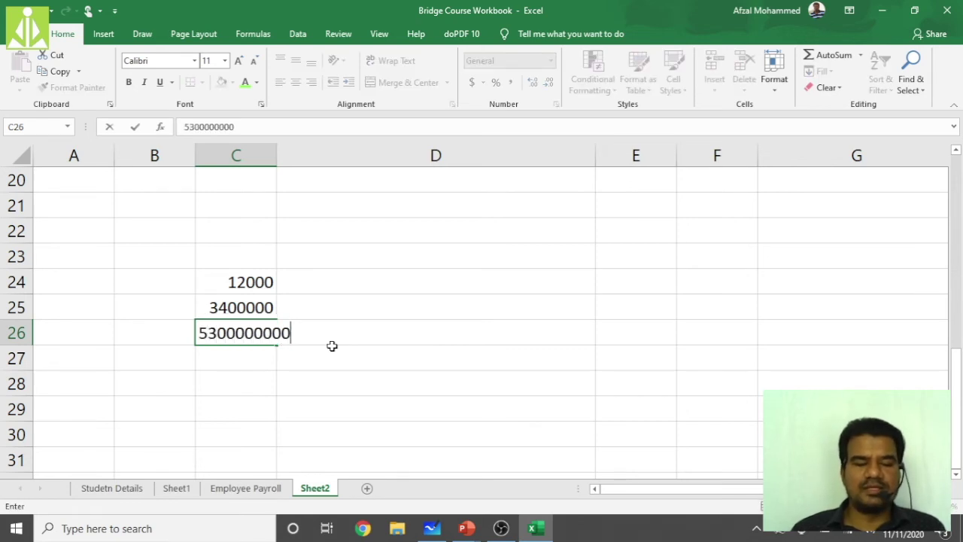
{"action": "type", "text": "0000"}
{"action": "key", "text": "Return"}
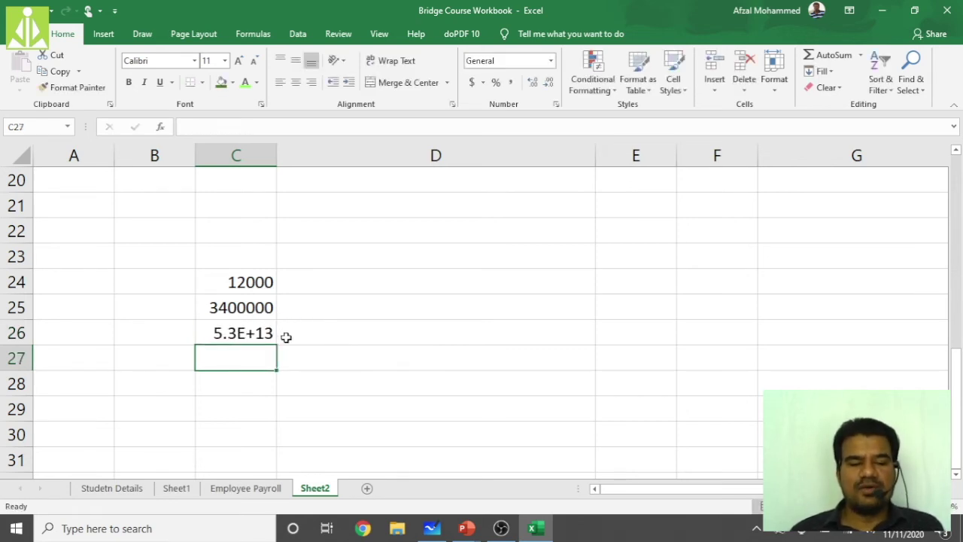
{"action": "left_click", "coordinate": [265, 333]}
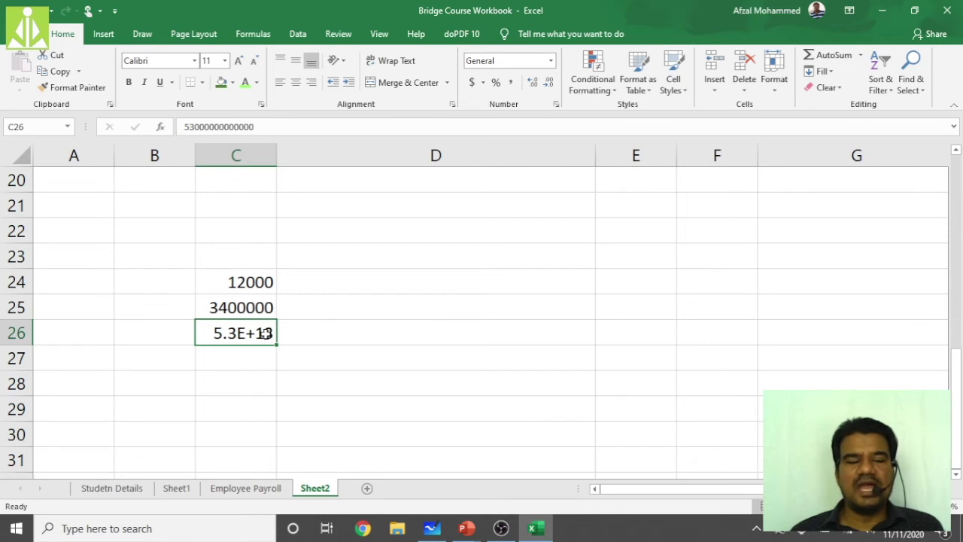
Give C26 the Number format with two decimal places
{"action": "right_click", "coordinate": [270, 331]}
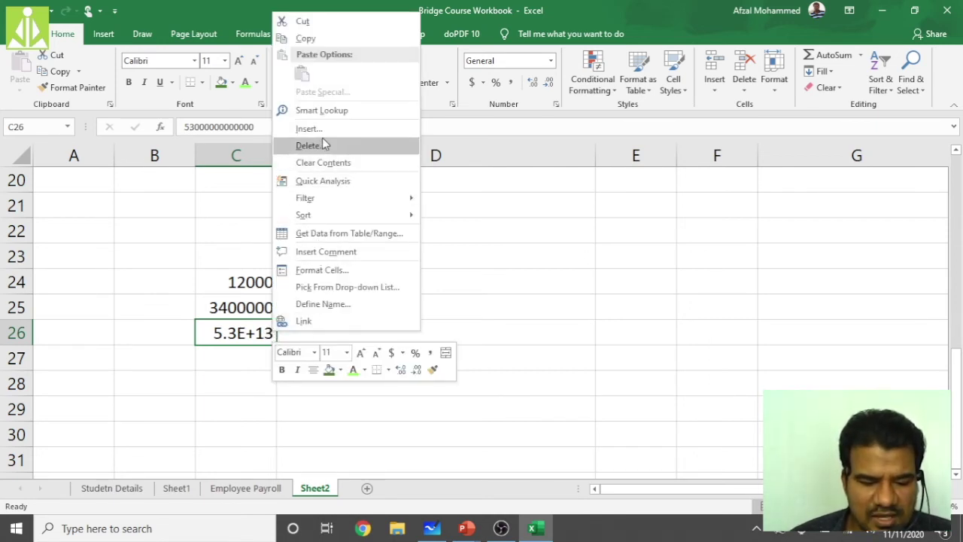
{"action": "left_click", "coordinate": [322, 270]}
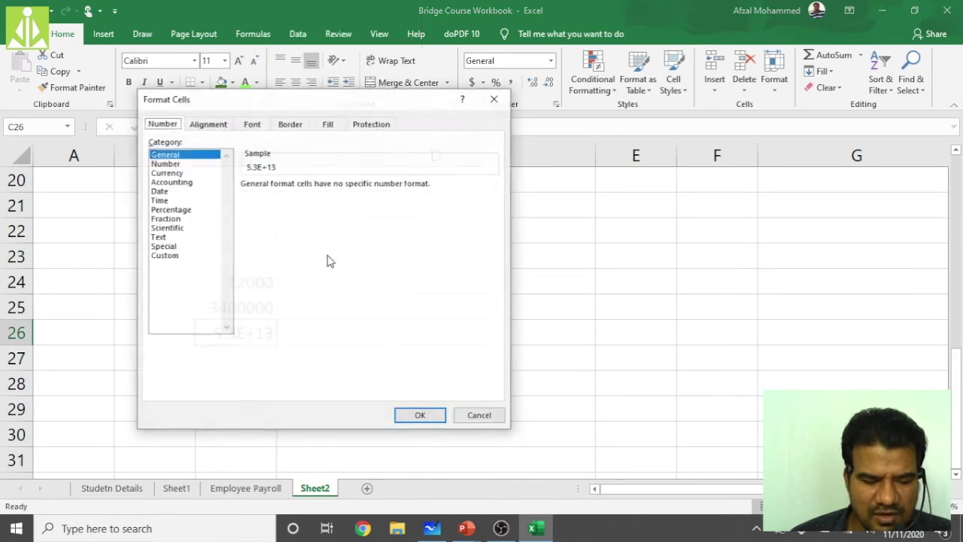
{"action": "left_click", "coordinate": [170, 164]}
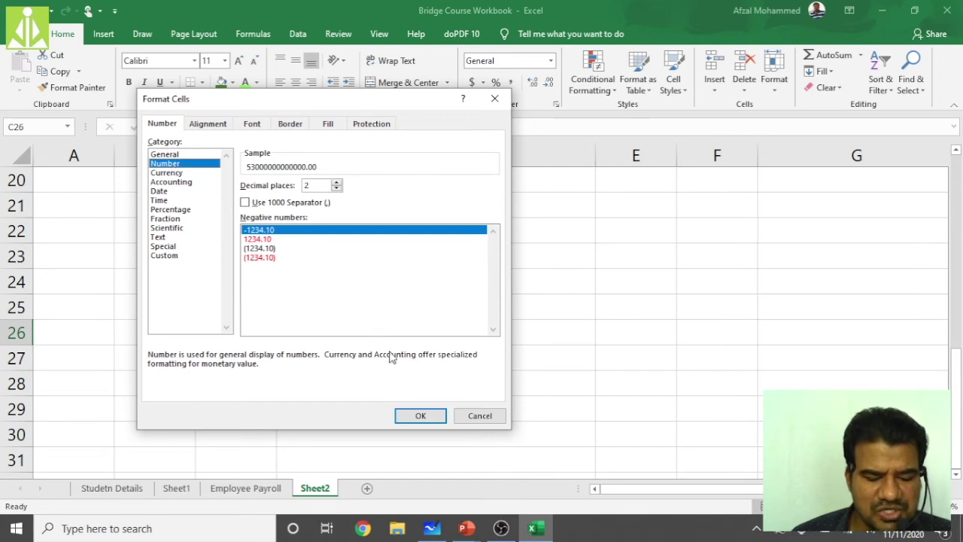
{"action": "left_click", "coordinate": [420, 415]}
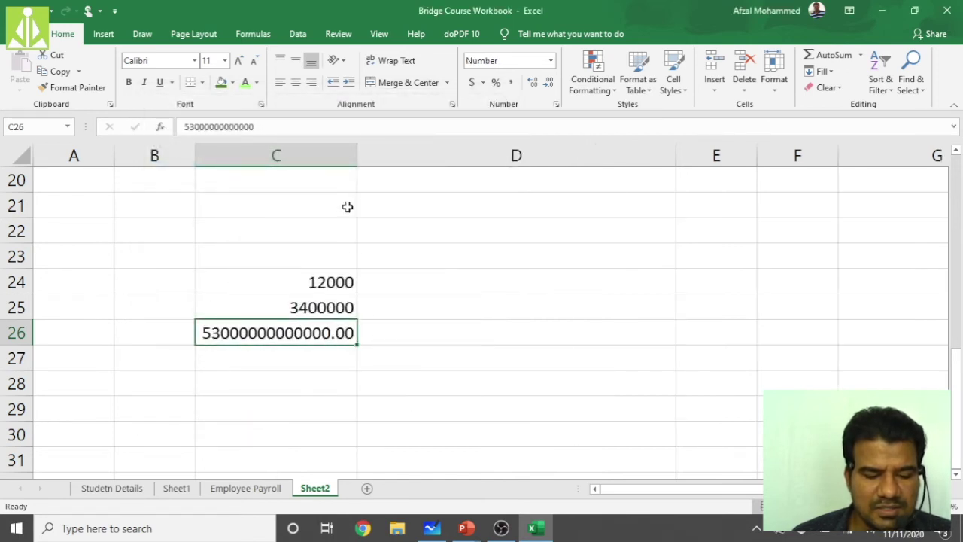
Narrow column C until the value no longer fits, then widen it to show 53000000000000.00
{"action": "left_click_drag", "start_coordinate": [357, 156], "coordinate": [275, 156]}
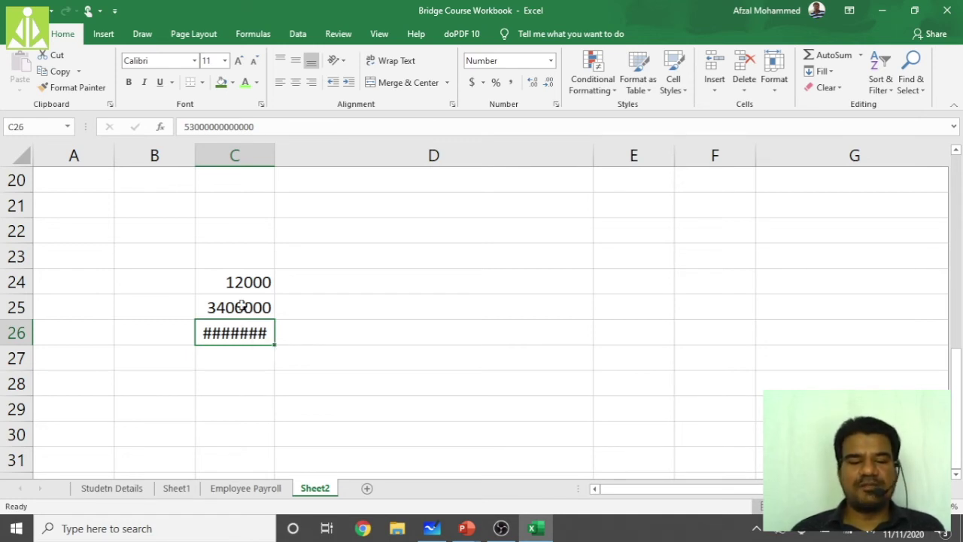
{"action": "left_click_drag", "start_coordinate": [273, 152], "coordinate": [380, 149]}
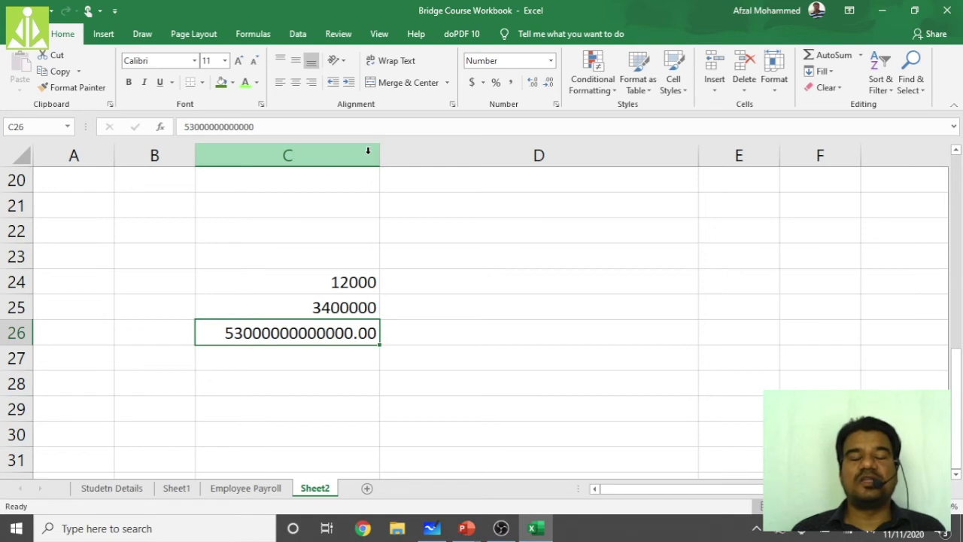
{"action": "right_click", "coordinate": [339, 335]}
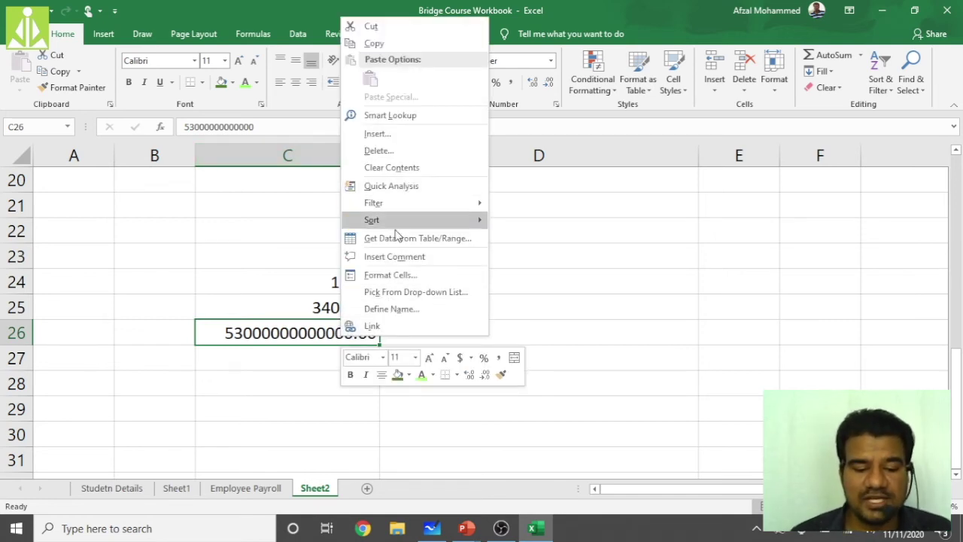
Change C26's Number format to 0 decimal places
{"action": "left_click", "coordinate": [403, 278]}
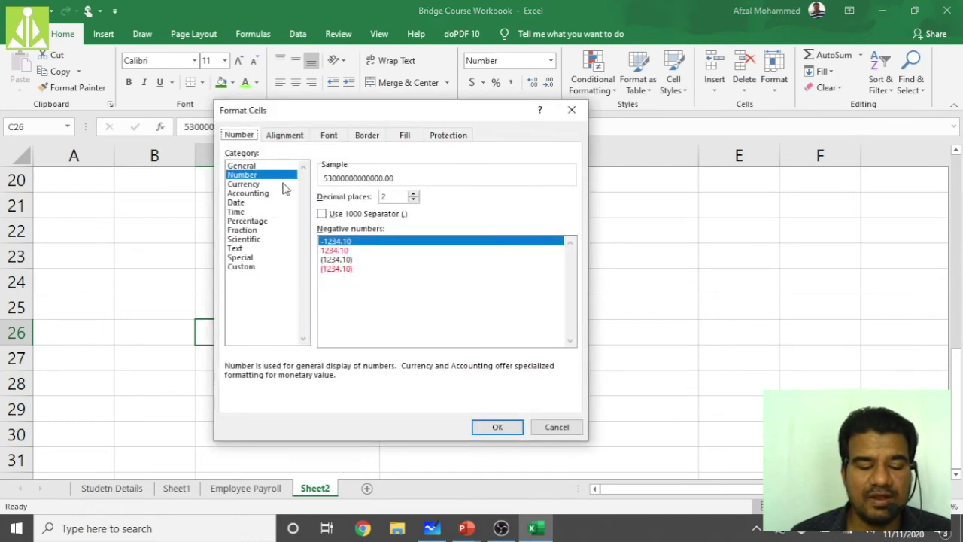
{"action": "left_click", "coordinate": [413, 200]}
{"action": "left_click", "coordinate": [413, 200]}
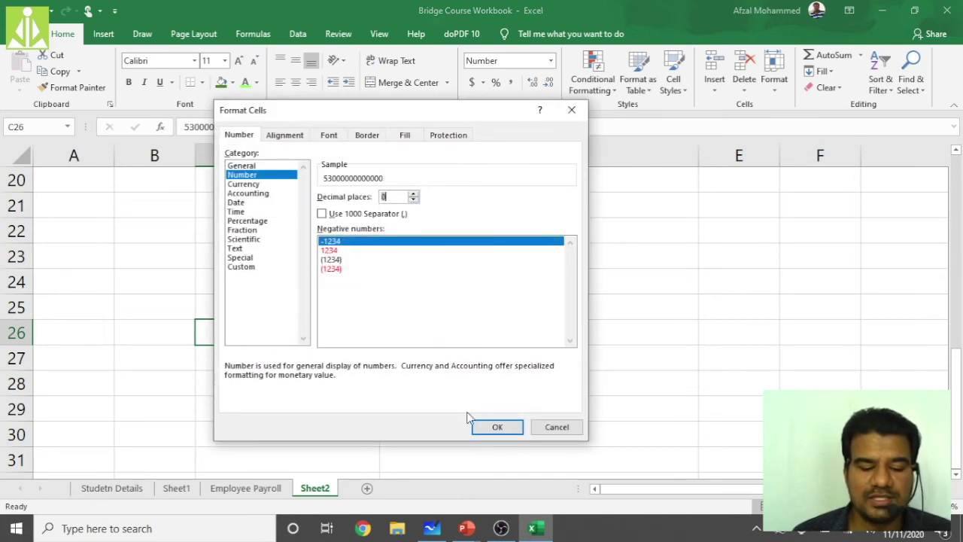
{"action": "left_click", "coordinate": [475, 423]}
{"action": "left_click", "coordinate": [417, 381]}
{"action": "left_click", "coordinate": [362, 335]}
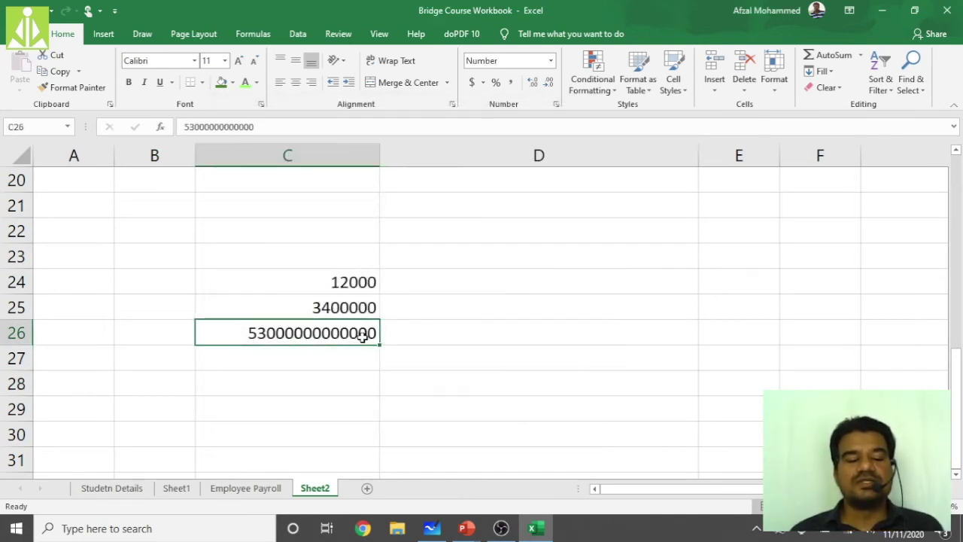
{"action": "left_click_drag", "start_coordinate": [380, 155], "coordinate": [286, 150]}
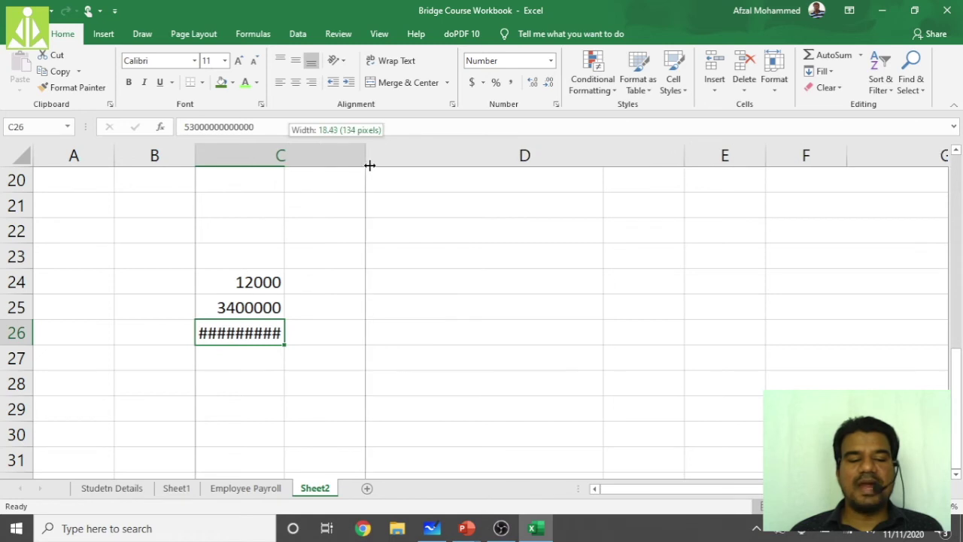
{"action": "left_click_drag", "start_coordinate": [286, 151], "coordinate": [286, 151]}
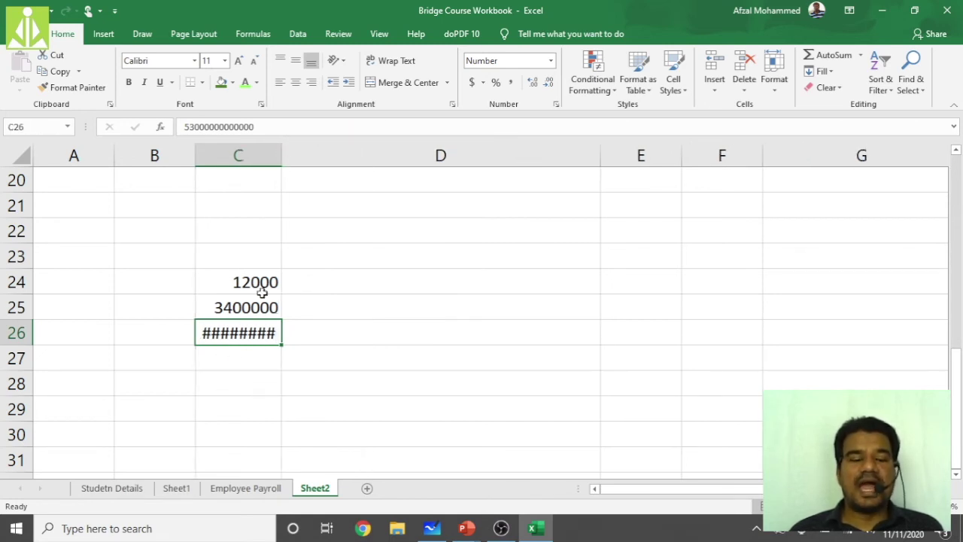
{"action": "left_click_drag", "start_coordinate": [283, 151], "coordinate": [390, 171]}
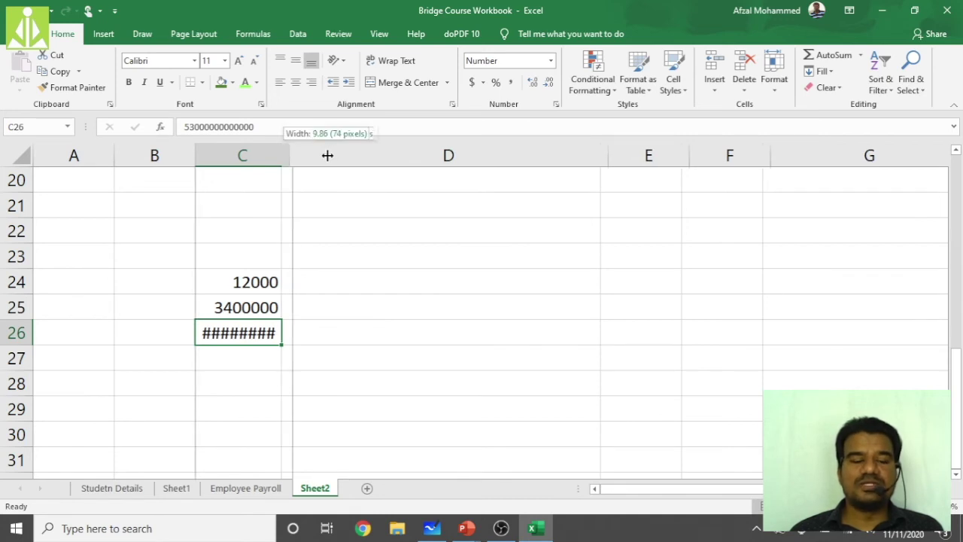
{"action": "left_click_drag", "start_coordinate": [403, 171], "coordinate": [413, 171]}
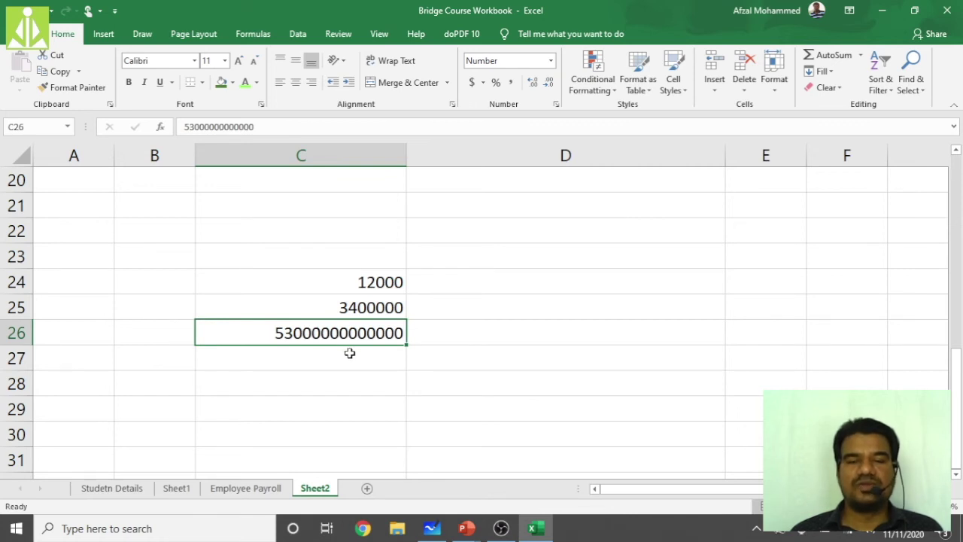
{"action": "left_click", "coordinate": [534, 528]}
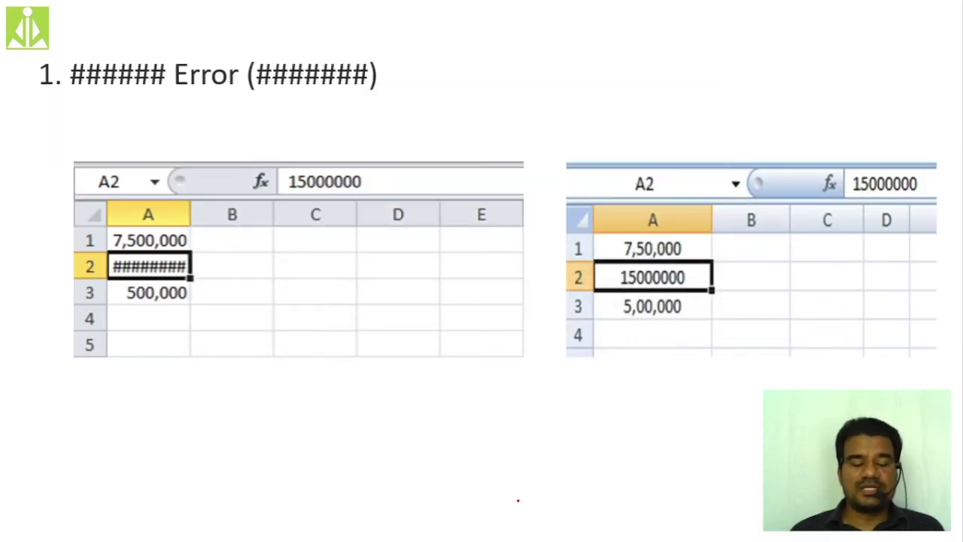
Advance the slideshow to the Name Error (#NAME?) slide, then switch back to Excel
{"action": "key", "text": "Right"}
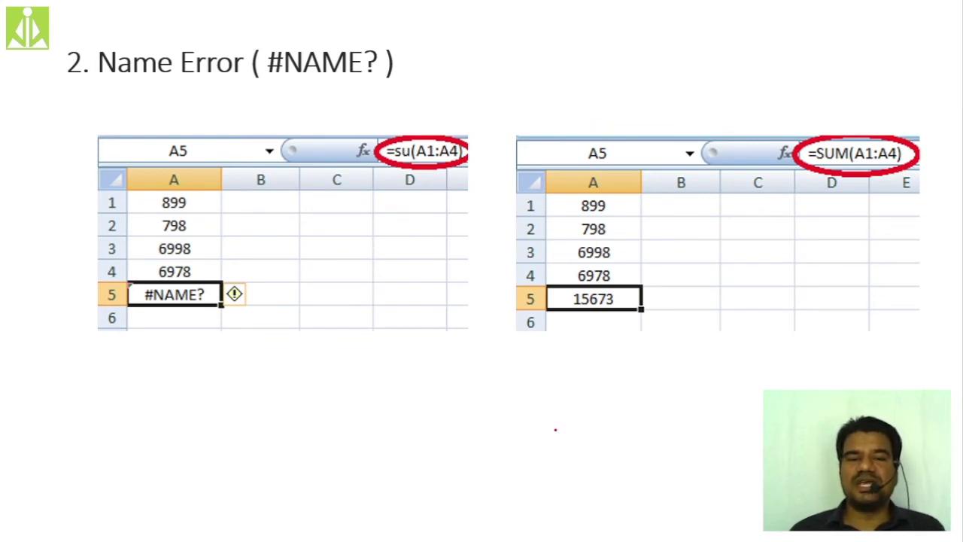
{"action": "right_click", "coordinate": [563, 409]}
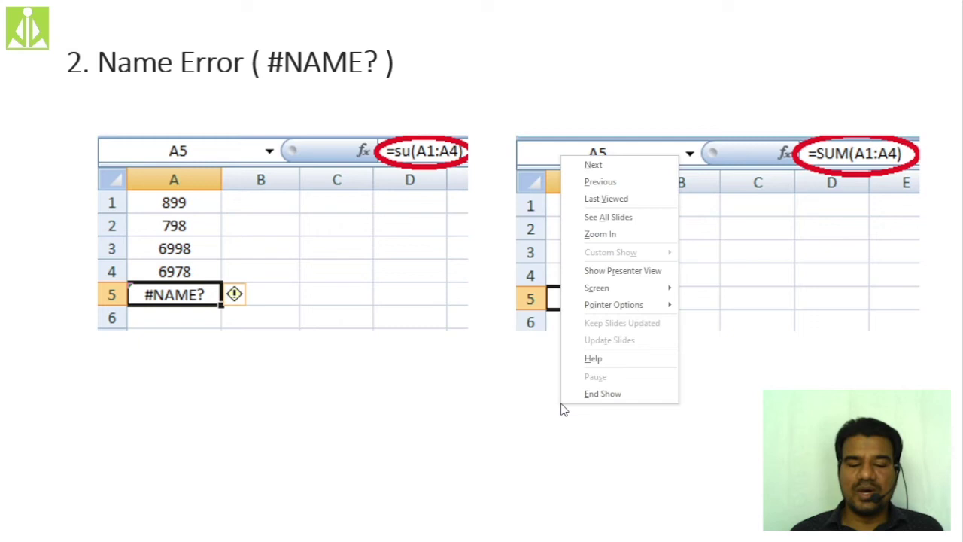
{"action": "left_click", "coordinate": [540, 441]}
{"action": "key", "text": "alt+Tab"}
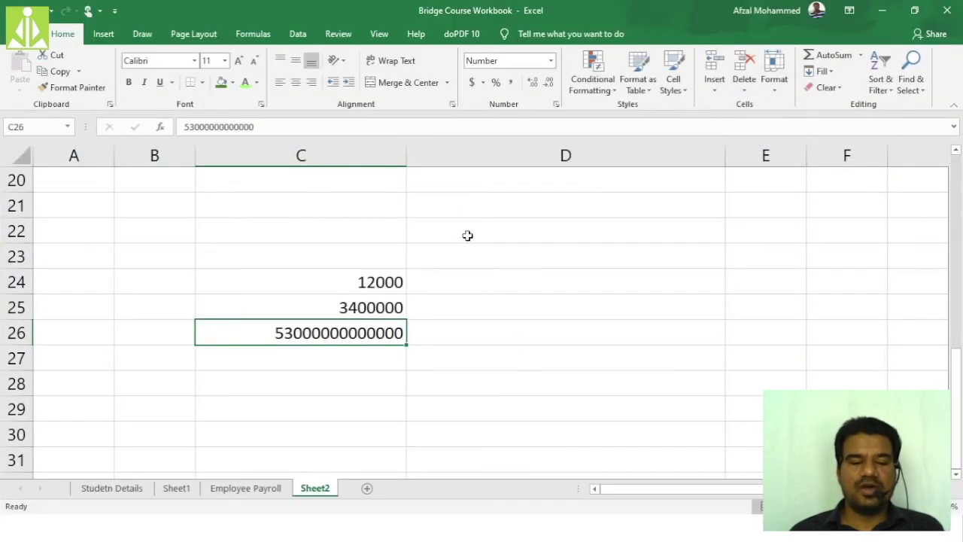
Replace C26's value with the misspelled formula =SU(C24+C25), producing a #NAME? error
{"action": "key", "text": "Delete"}
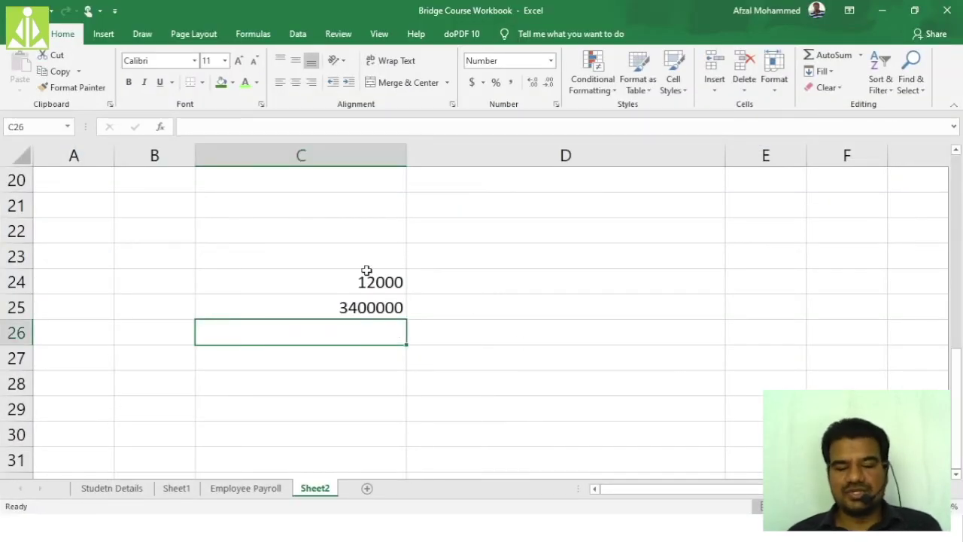
{"action": "left_click", "coordinate": [300, 128]}
{"action": "type", "text": "="}
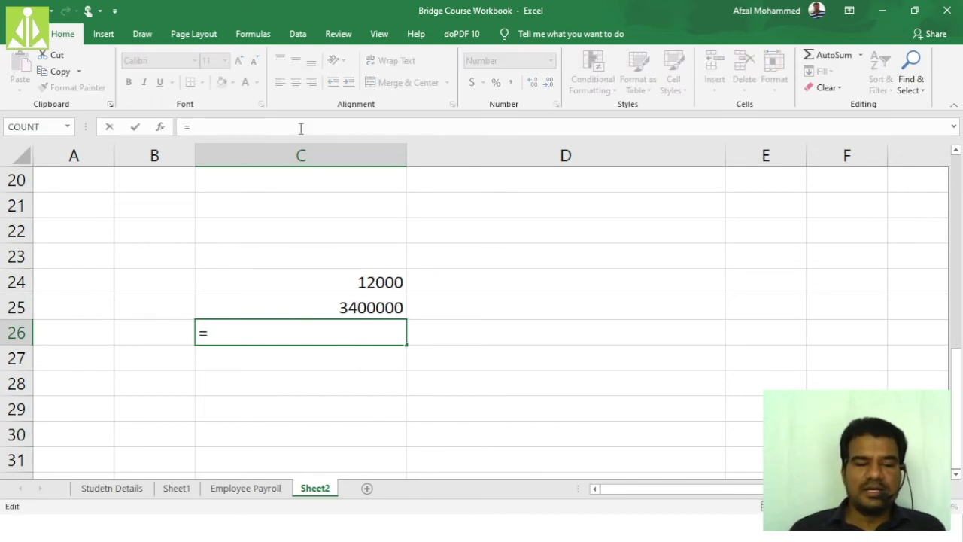
{"action": "type", "text": "SU"}
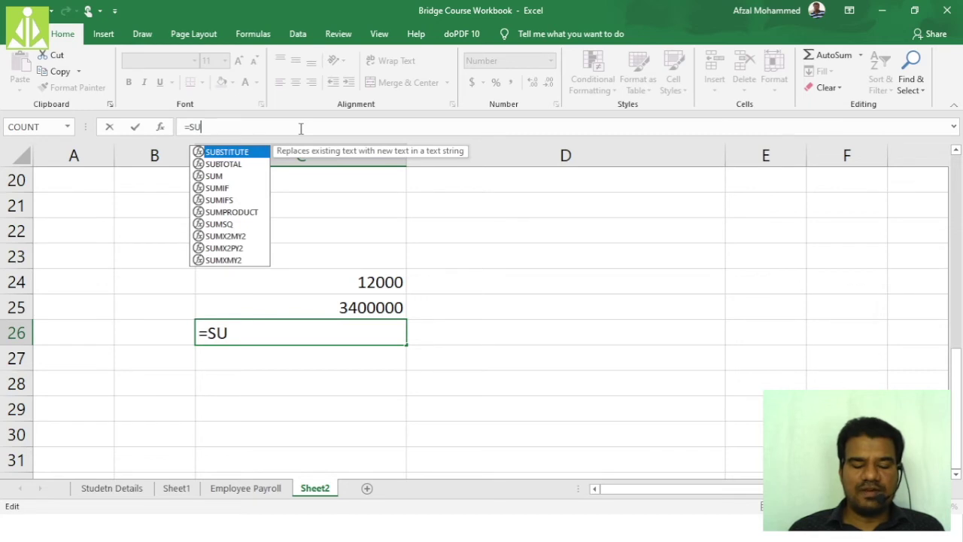
{"action": "type", "text": "("}
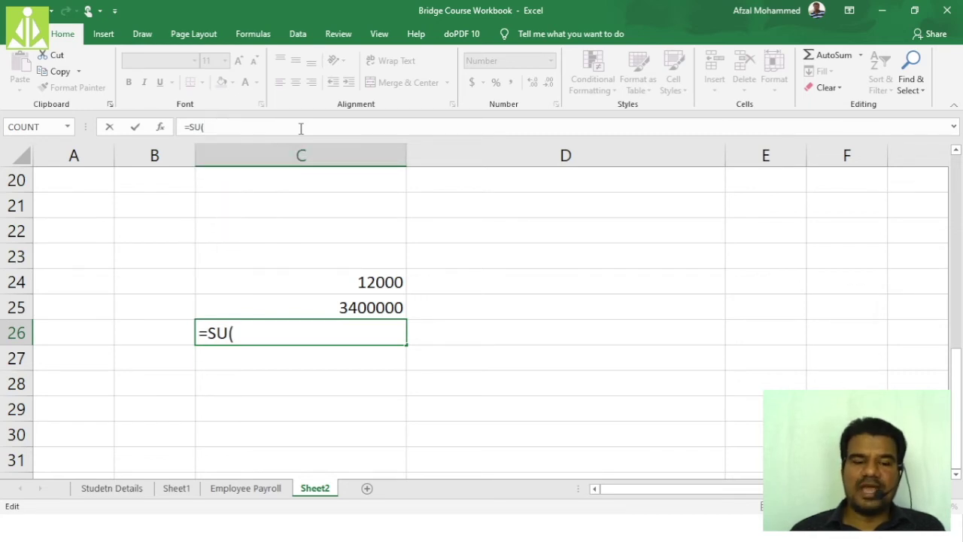
{"action": "left_click", "coordinate": [370, 282]}
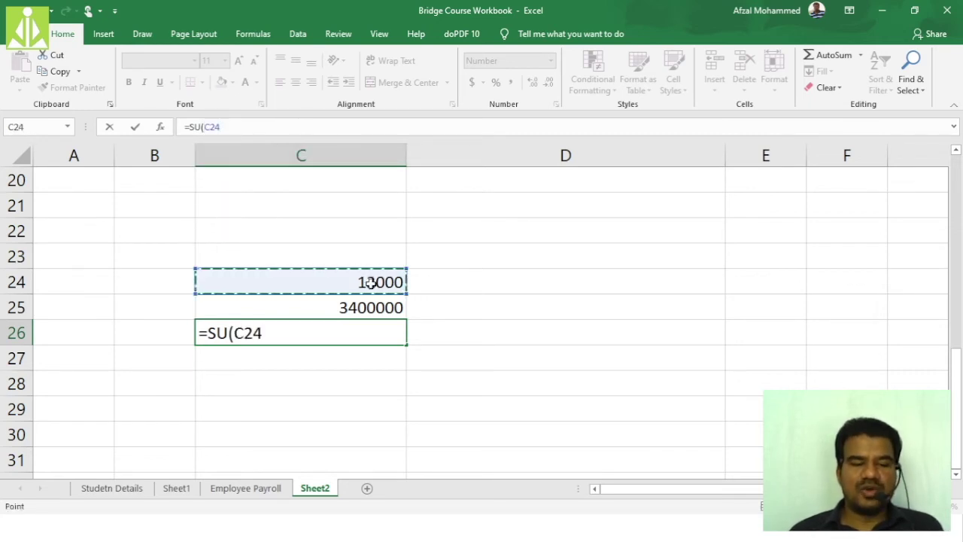
{"action": "type", "text": "+"}
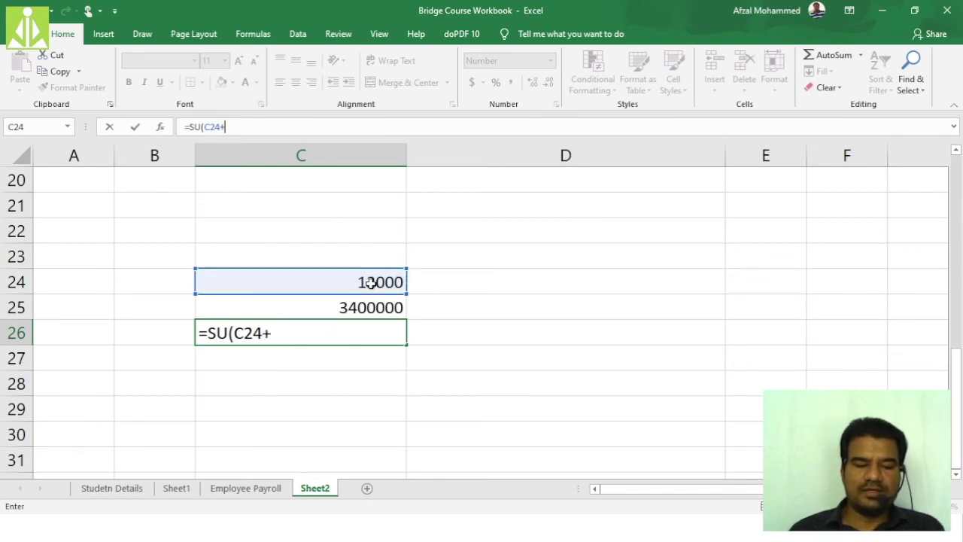
{"action": "left_click", "coordinate": [387, 304]}
{"action": "type", "text": ")"}
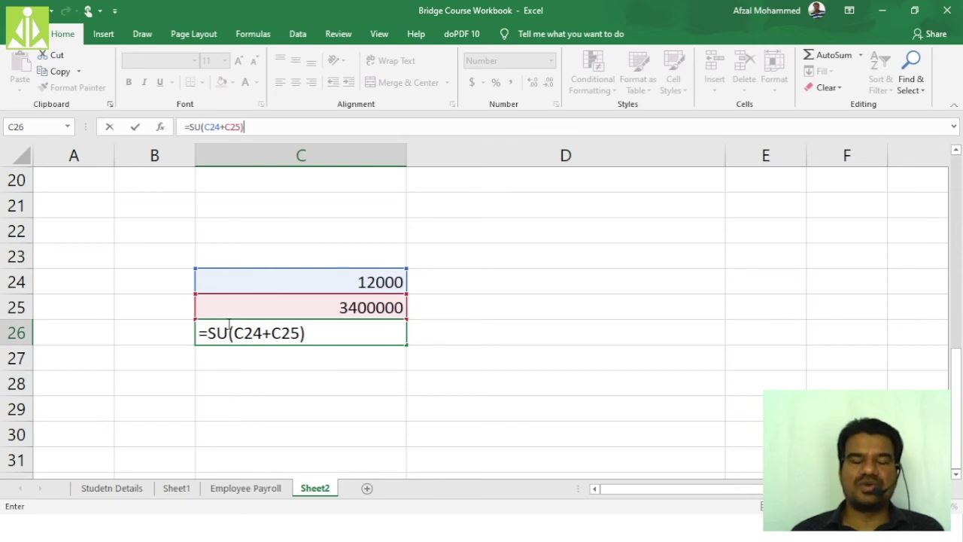
{"action": "key", "text": "Return"}
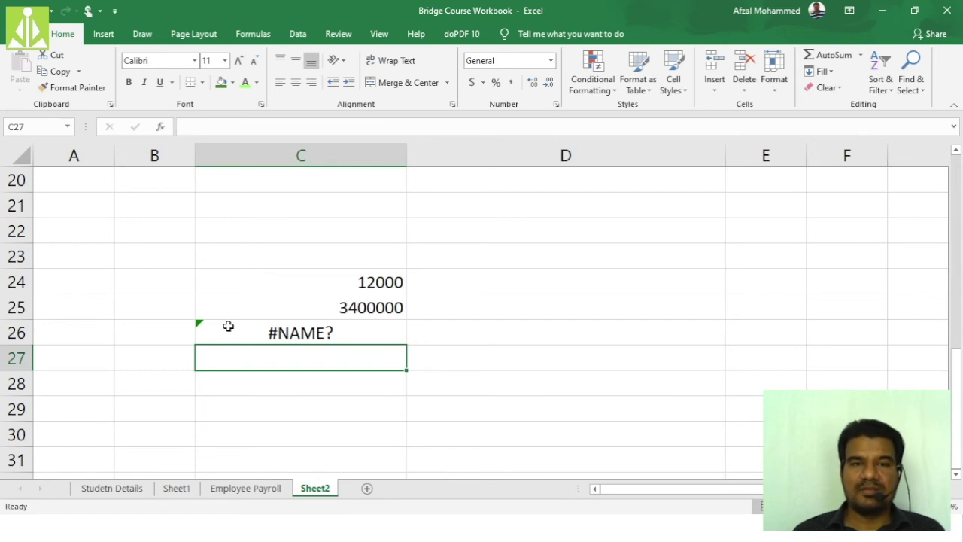
{"action": "left_click", "coordinate": [228, 326]}
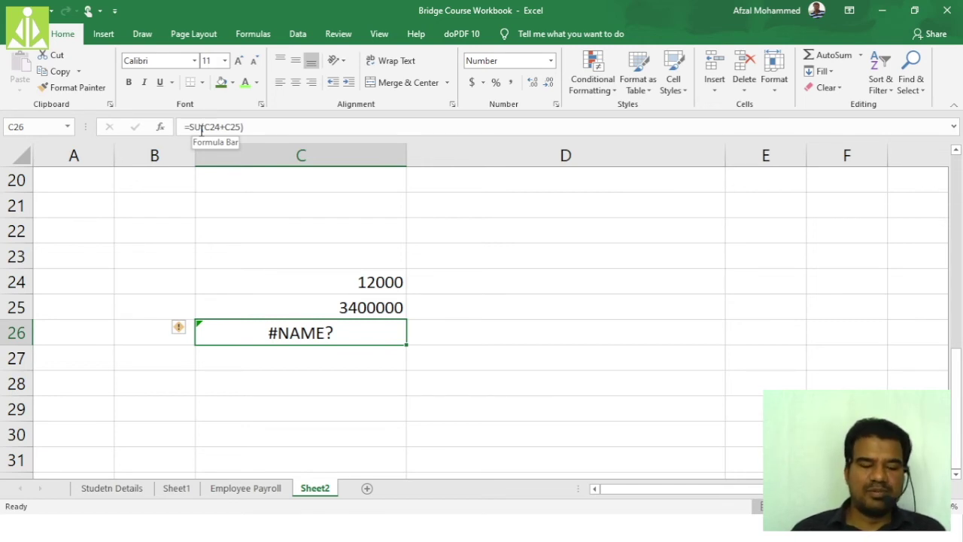
Correct C26's formula to =SUM(C24+C25) so it shows 3412000, then return to the slideshow
{"action": "type", "text": "M"}
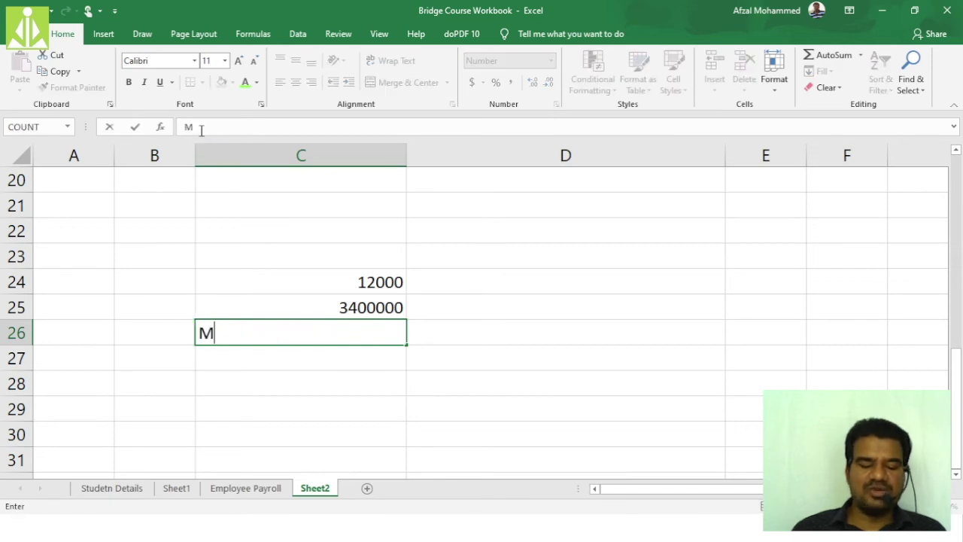
{"action": "key", "text": "ctrl+z"}
{"action": "left_click", "coordinate": [201, 128]}
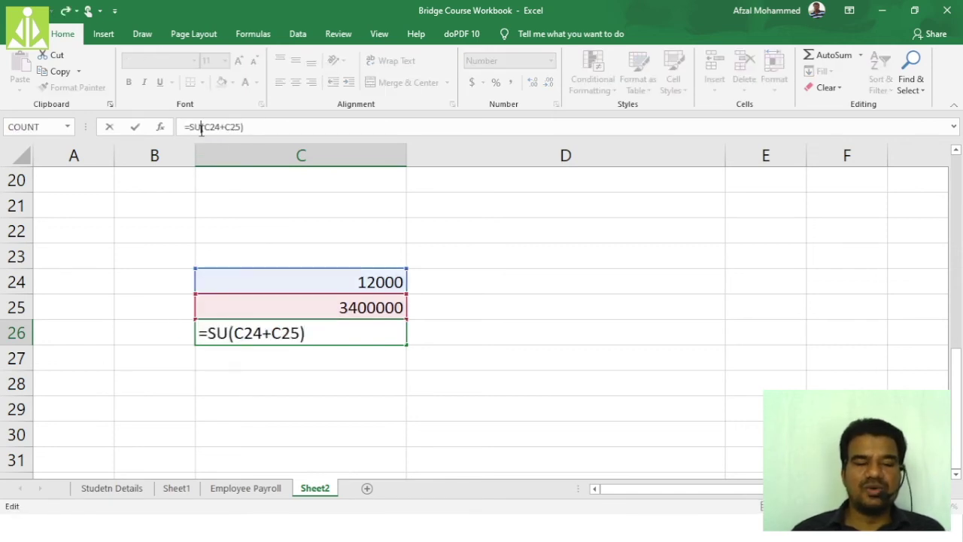
{"action": "type", "text": "m"}
{"action": "key", "text": "Return"}
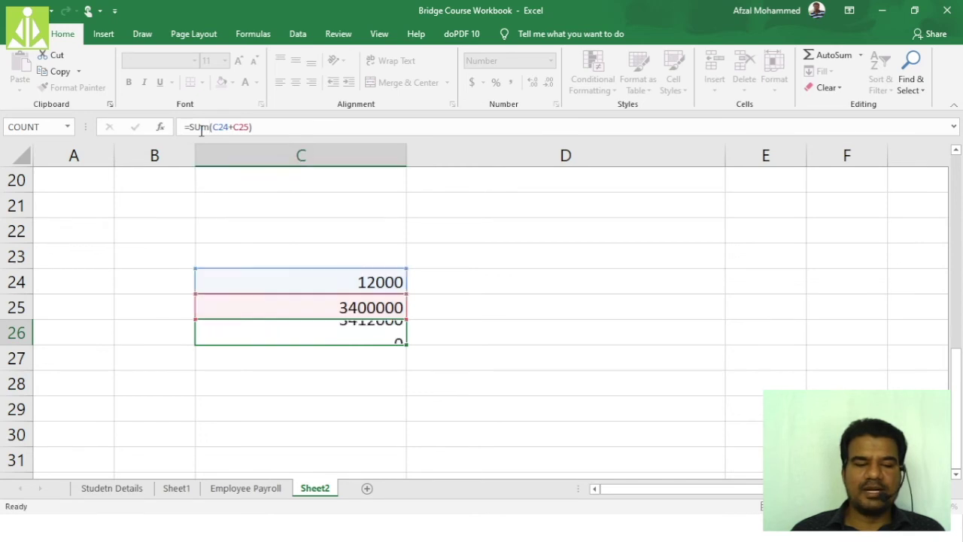
{"action": "left_click", "coordinate": [331, 332]}
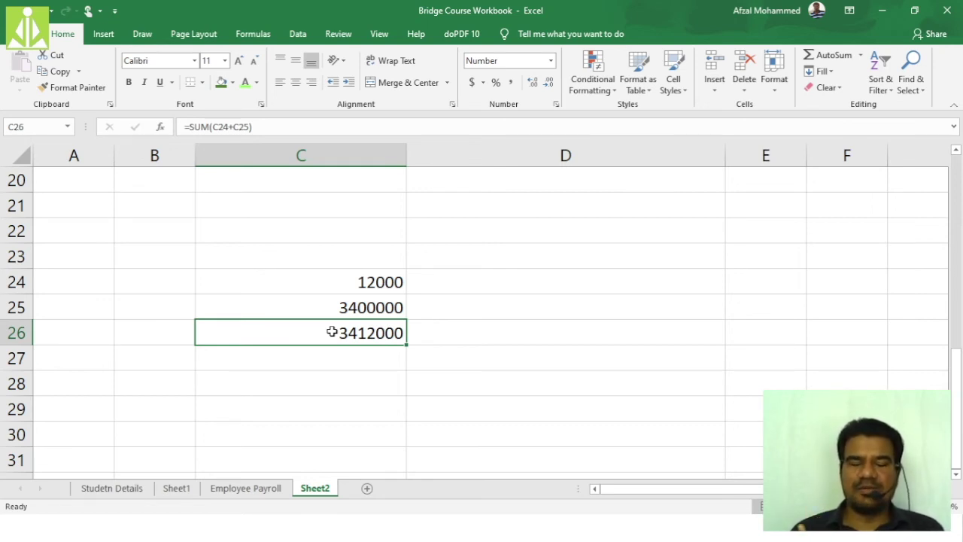
{"action": "key", "text": "alt+Tab"}
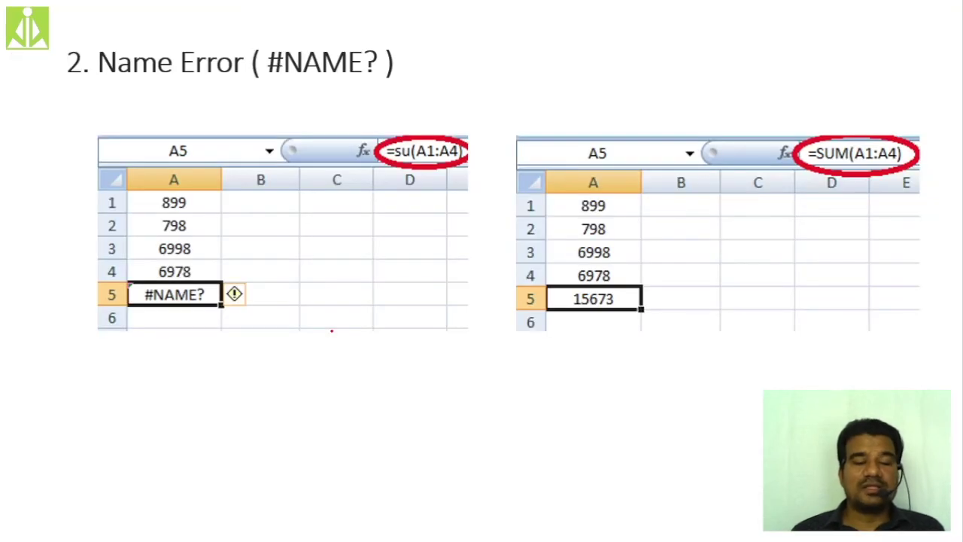
Advance to the Value Error (#VALUE!) slide, then switch back to Sheet2 in Excel
{"action": "key", "text": "Right"}
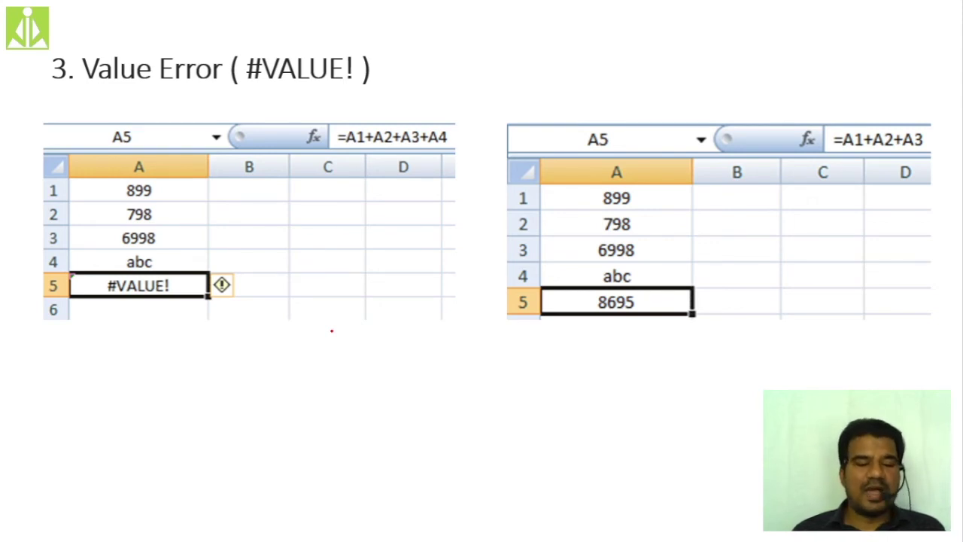
{"action": "key", "text": "alt+Tab"}
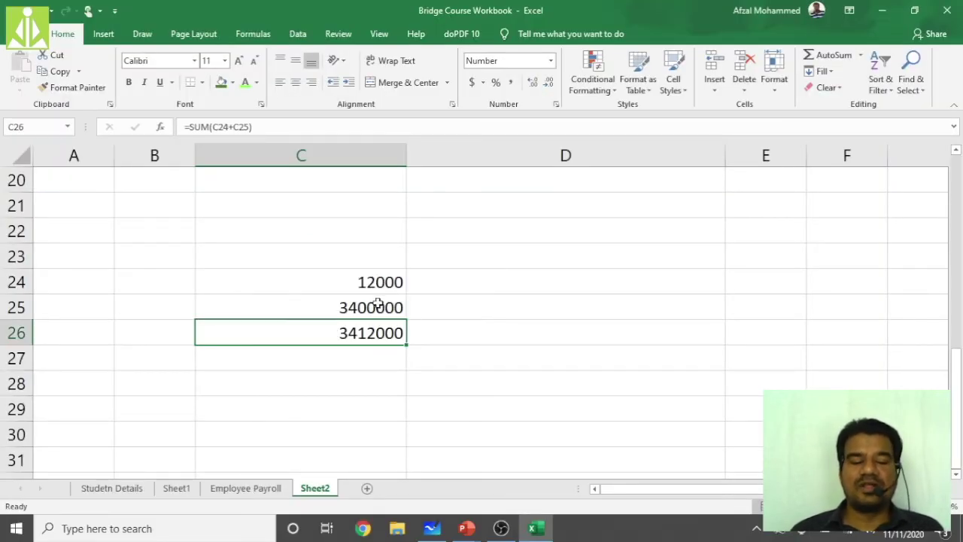
Review the values in C24 and C25 and the =SUM(C24+C25) formula in C26
{"action": "left_click", "coordinate": [380, 303]}
{"action": "left_click", "coordinate": [387, 282]}
{"action": "left_click", "coordinate": [387, 304]}
{"action": "left_click", "coordinate": [392, 283]}
{"action": "left_click", "coordinate": [389, 305]}
{"action": "left_click", "coordinate": [389, 284]}
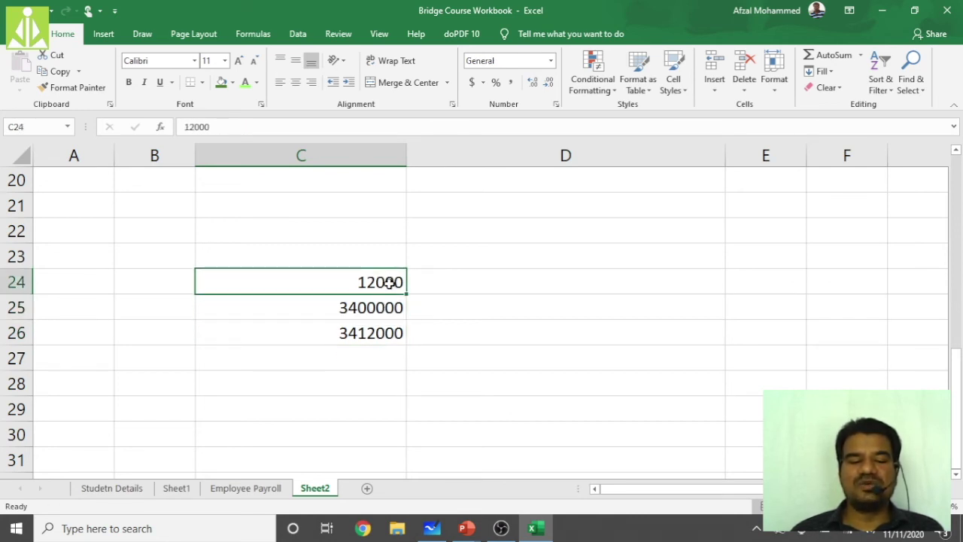
{"action": "left_click", "coordinate": [382, 305]}
{"action": "left_click", "coordinate": [385, 333]}
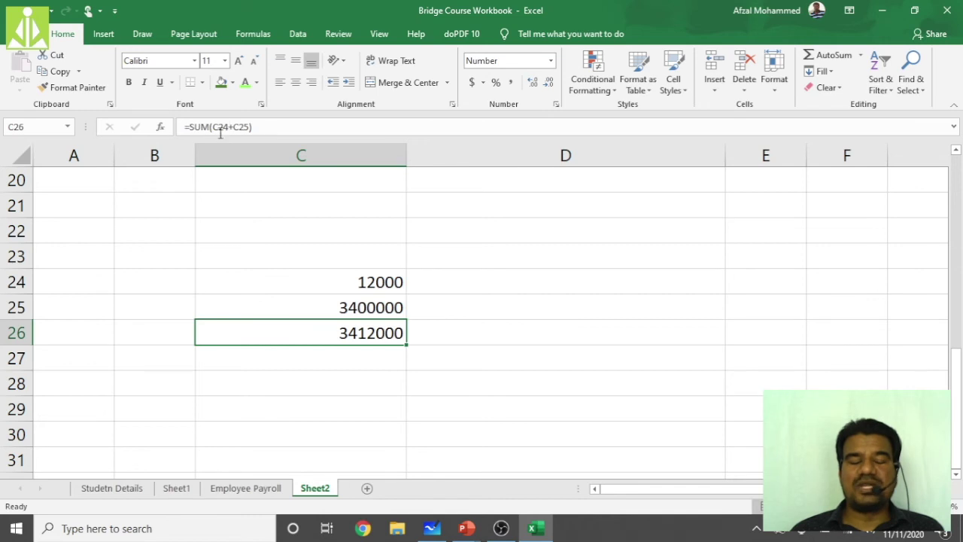
{"action": "left_click", "coordinate": [388, 282]}
{"action": "left_click", "coordinate": [389, 304]}
{"action": "left_click", "coordinate": [395, 283]}
{"action": "left_click", "coordinate": [379, 325]}
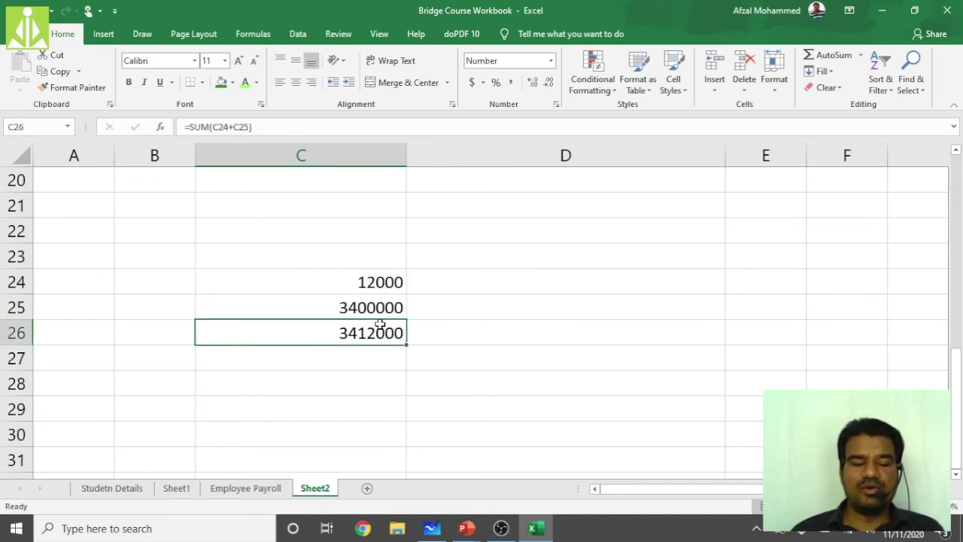
Change C26's formula to =SUM(C24,C25), which still totals 3412000
{"action": "left_click", "coordinate": [234, 126]}
{"action": "key", "text": "BackSpace"}
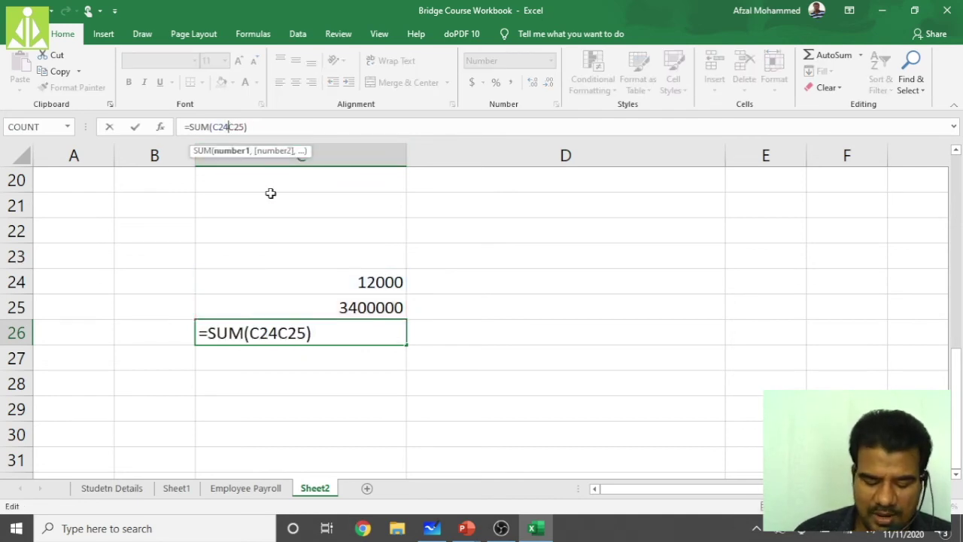
{"action": "type", "text": ","}
{"action": "key", "text": "Return"}
{"action": "left_click", "coordinate": [370, 317]}
{"action": "left_click", "coordinate": [370, 280]}
{"action": "left_click", "coordinate": [378, 335]}
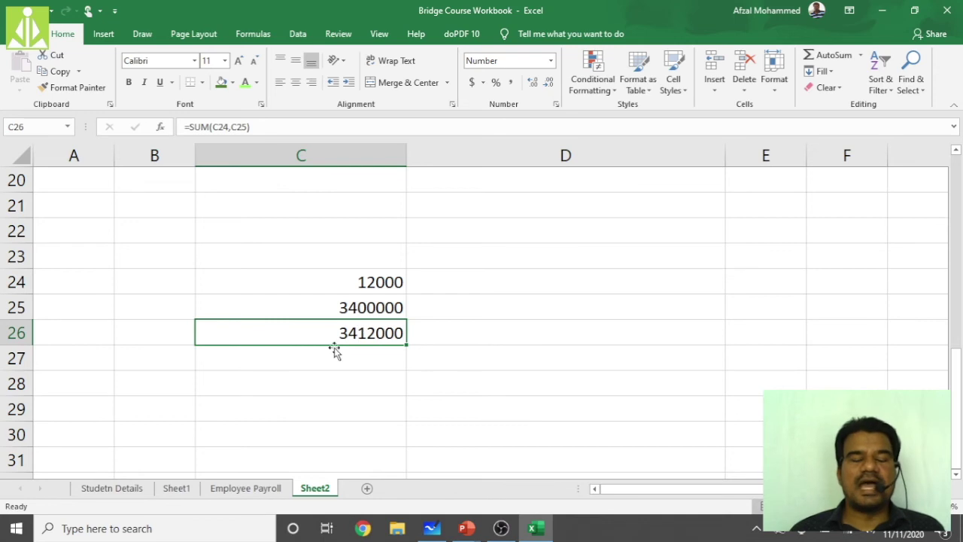
{"action": "left_click", "coordinate": [349, 308]}
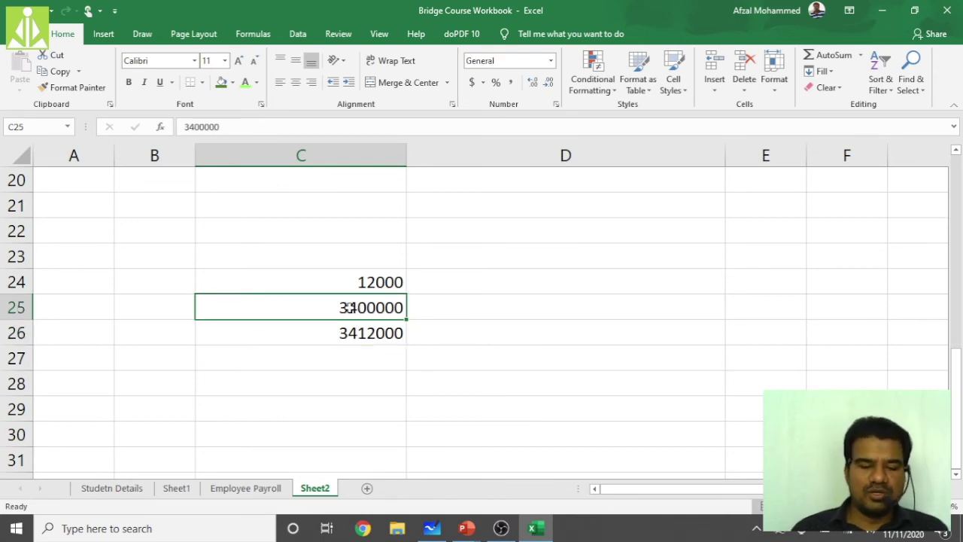
Replace the contents of C25 with the text xyz
{"action": "key", "text": "F2"}
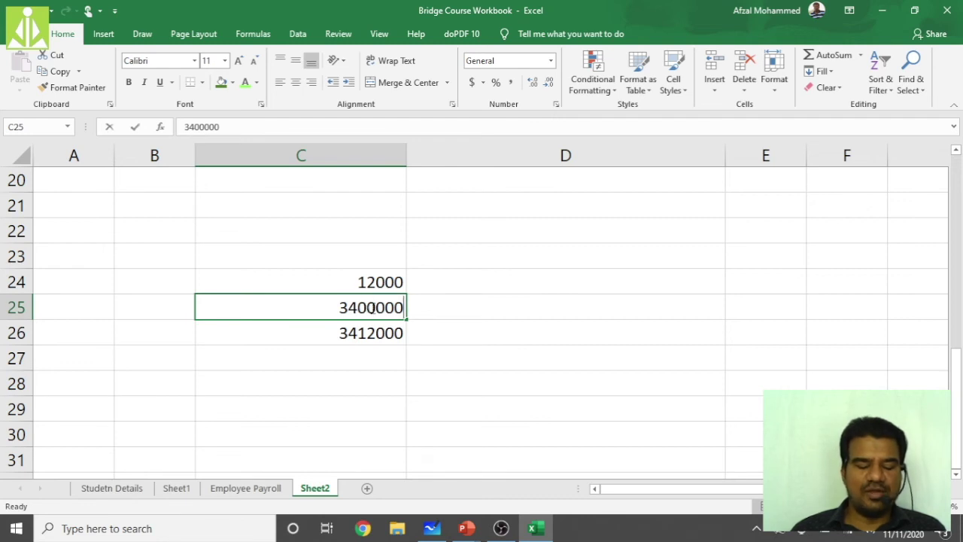
{"action": "type", "text": "abc"}
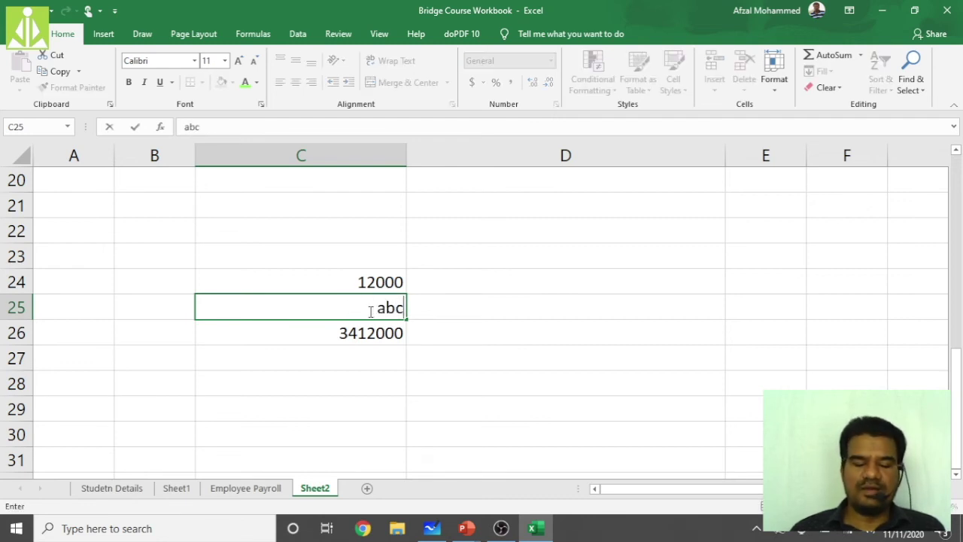
{"action": "key", "text": "BackSpace"}
{"action": "key", "text": "BackSpace"}
{"action": "key", "text": "BackSpace"}
{"action": "type", "text": "xyz"}
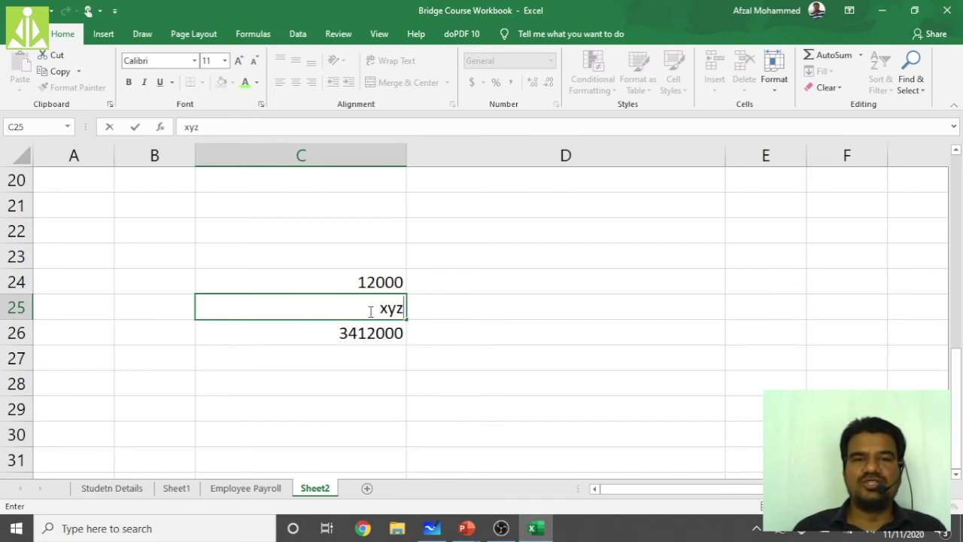
{"action": "left_click", "coordinate": [370, 311]}
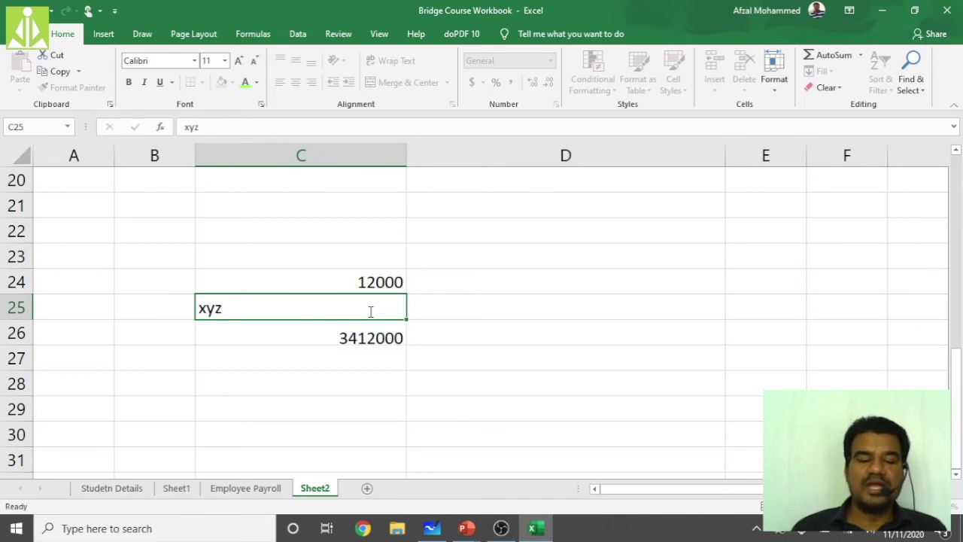
{"action": "key", "text": "Down"}
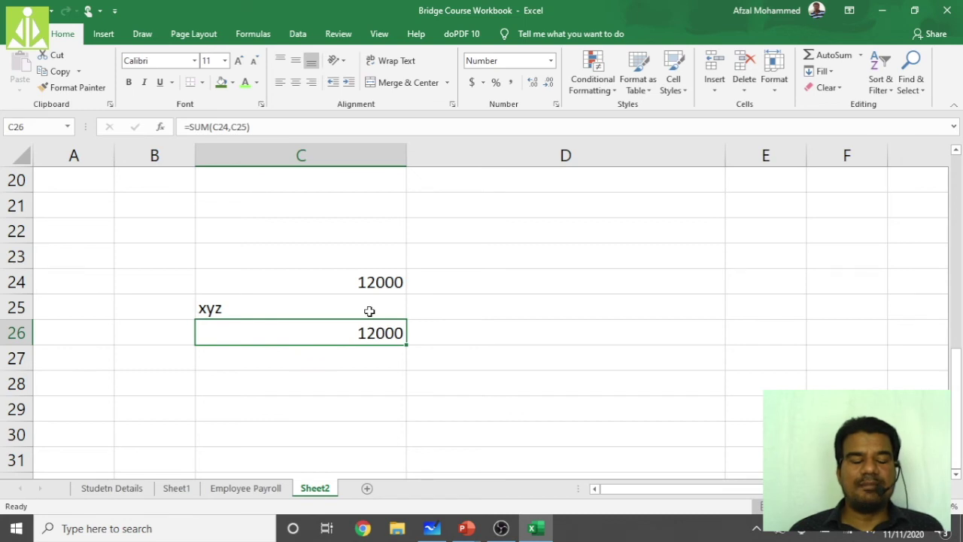
{"action": "left_click", "coordinate": [322, 306]}
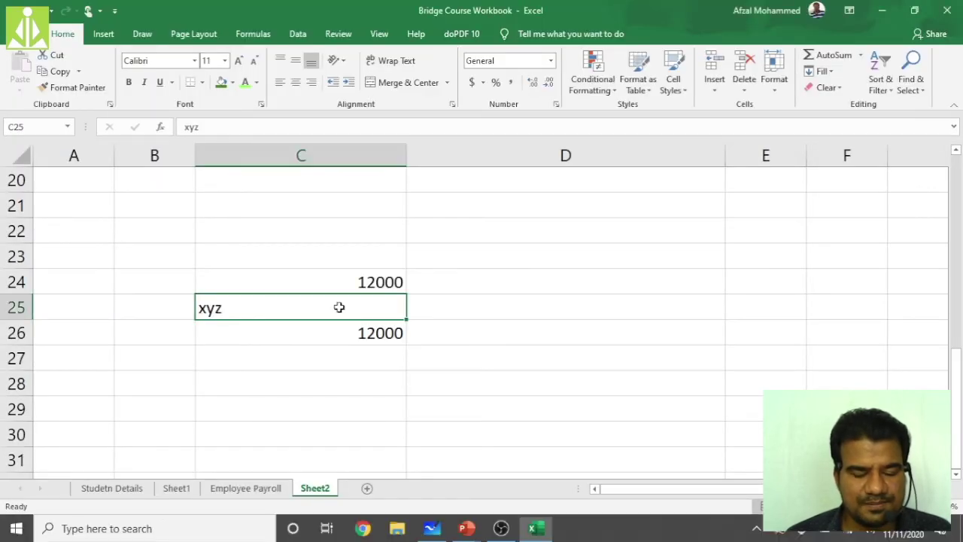
Set the number format of C26 to General via Format Cells
{"action": "right_click", "coordinate": [381, 337]}
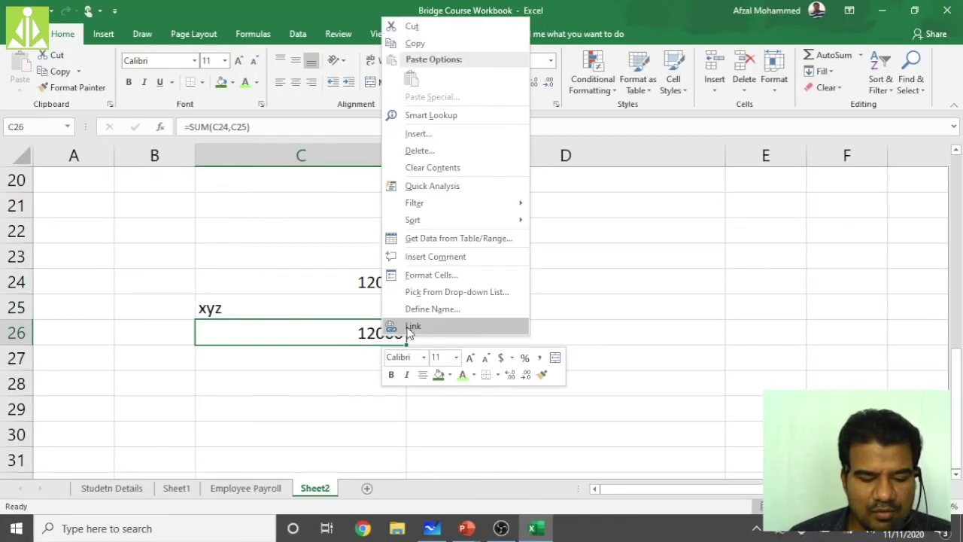
{"action": "left_click", "coordinate": [426, 273]}
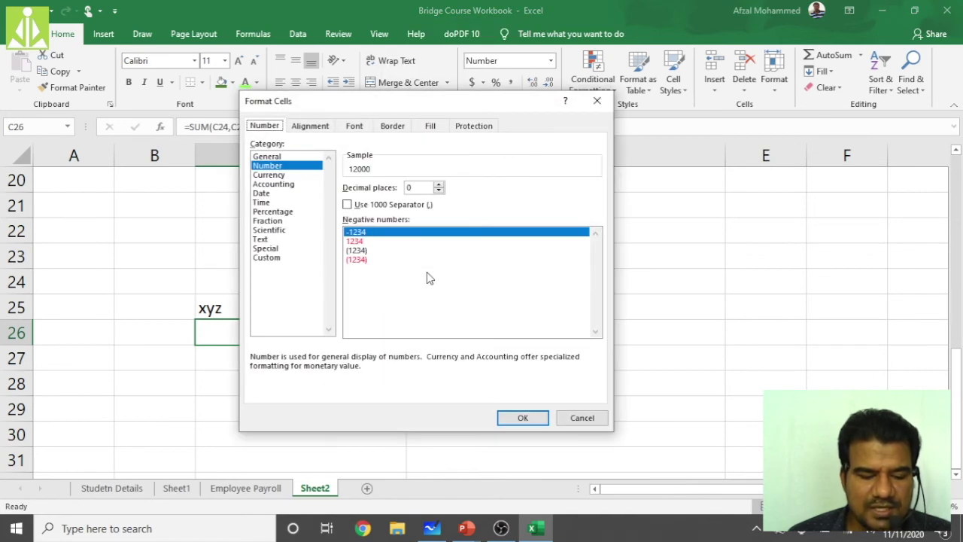
{"action": "left_click", "coordinate": [284, 157]}
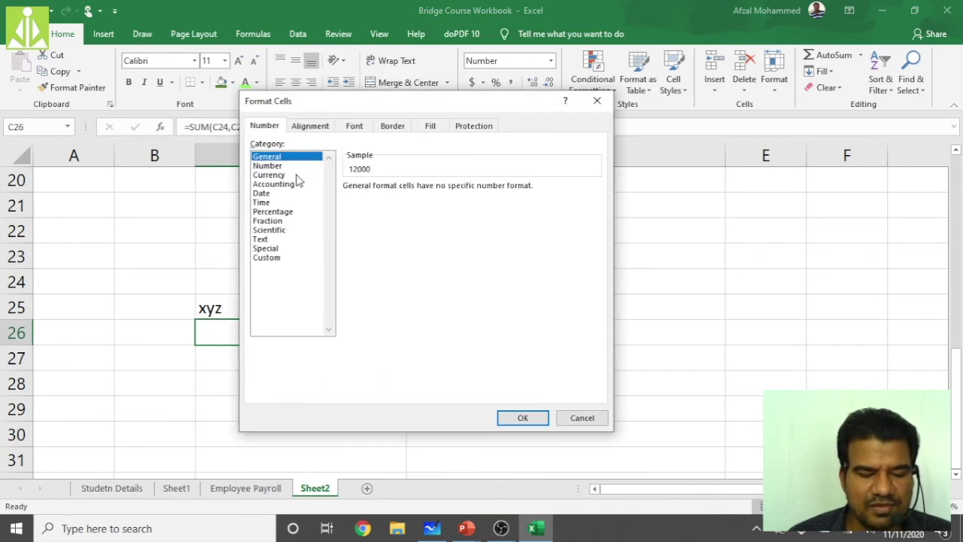
{"action": "left_click", "coordinate": [519, 416]}
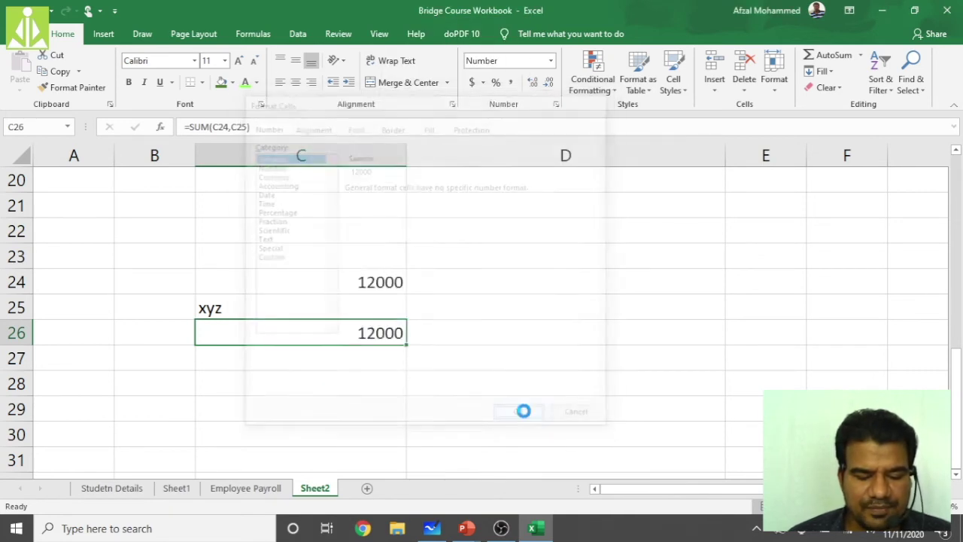
{"action": "right_click", "coordinate": [394, 333]}
{"action": "left_click", "coordinate": [255, 322]}
Clear the 12000 in C24 and the xyz in C25, so C26 shows 0
{"action": "left_click", "coordinate": [316, 289]}
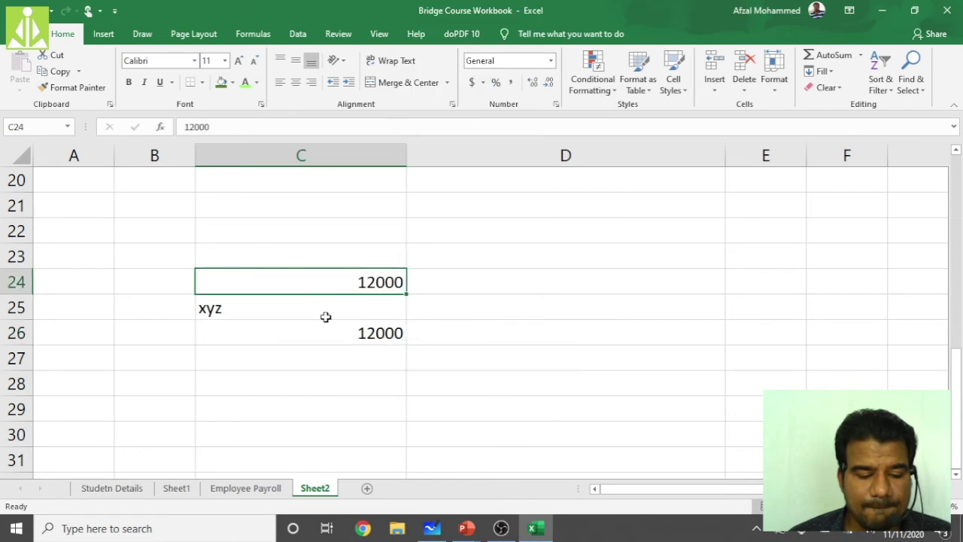
{"action": "left_click", "coordinate": [324, 308]}
{"action": "left_click", "coordinate": [345, 285]}
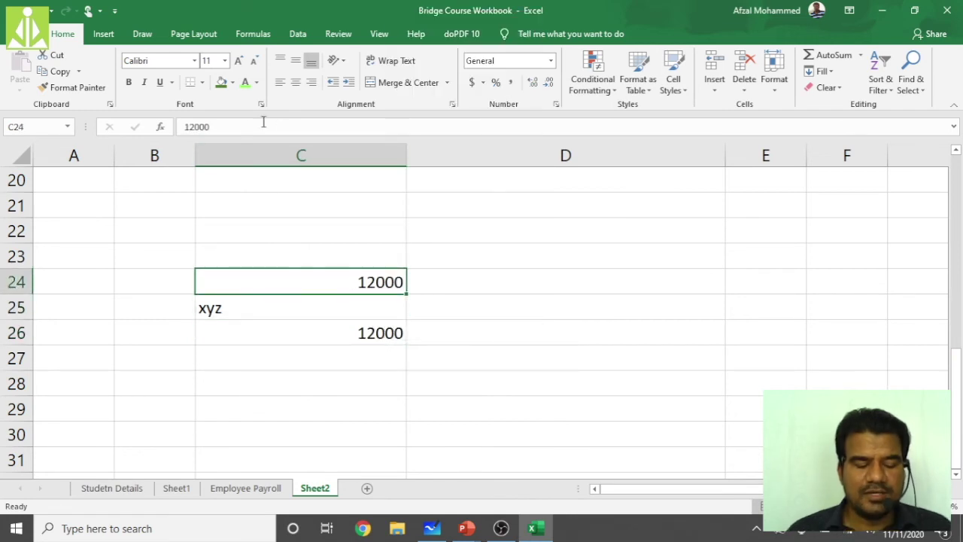
{"action": "key", "text": "Delete"}
{"action": "left_click", "coordinate": [320, 301]}
{"action": "key", "text": "Delete"}
{"action": "left_click", "coordinate": [278, 126]}
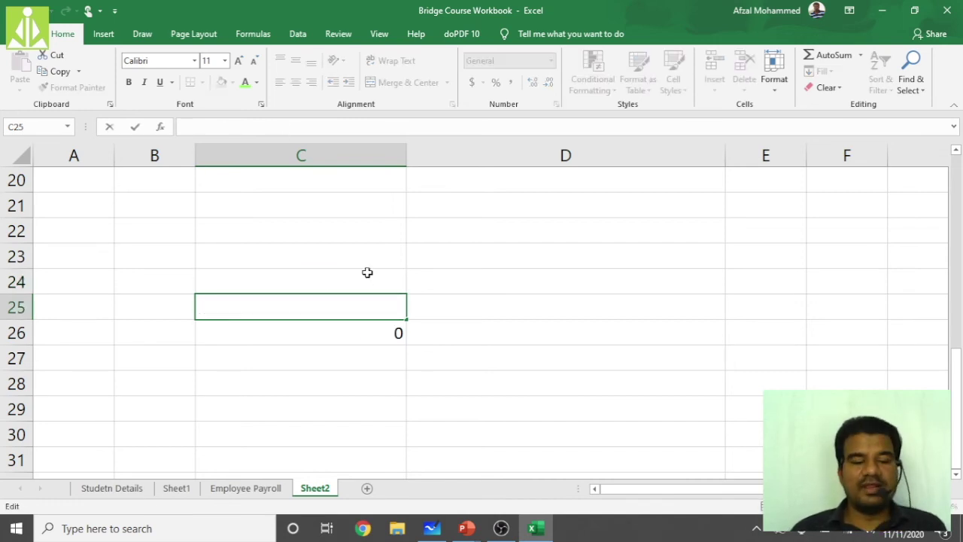
Enter 1234 in C24 and 123456 in C25
{"action": "left_click", "coordinate": [365, 276]}
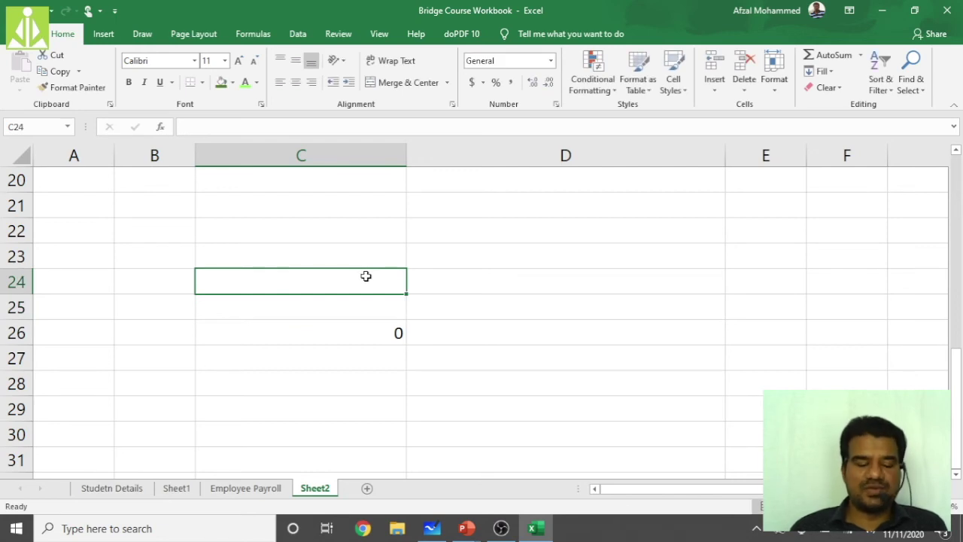
{"action": "type", "text": "1234"}
{"action": "key", "text": "ctrl+Return"}
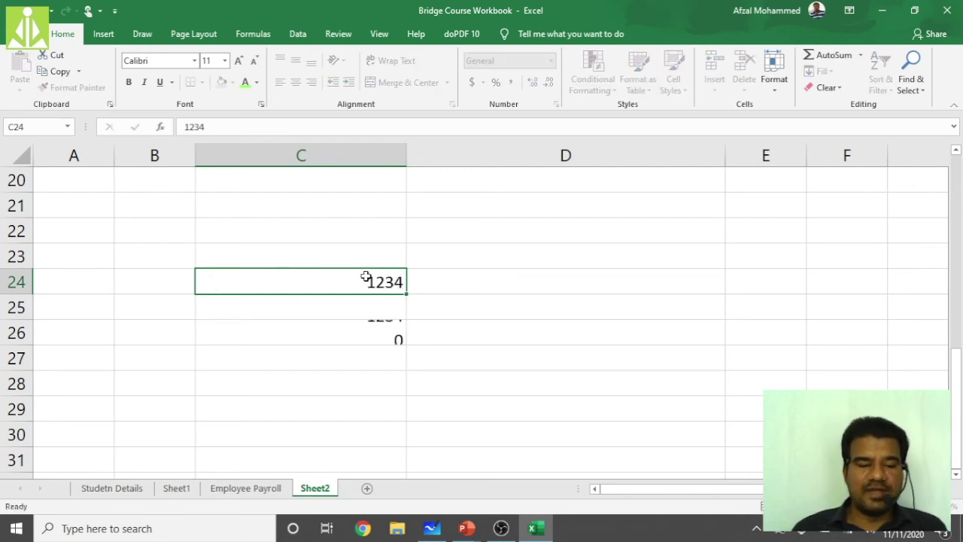
{"action": "key", "text": "Return"}
{"action": "type", "text": "123456"}
{"action": "key", "text": "ctrl+Return"}
{"action": "key", "text": "Down"}
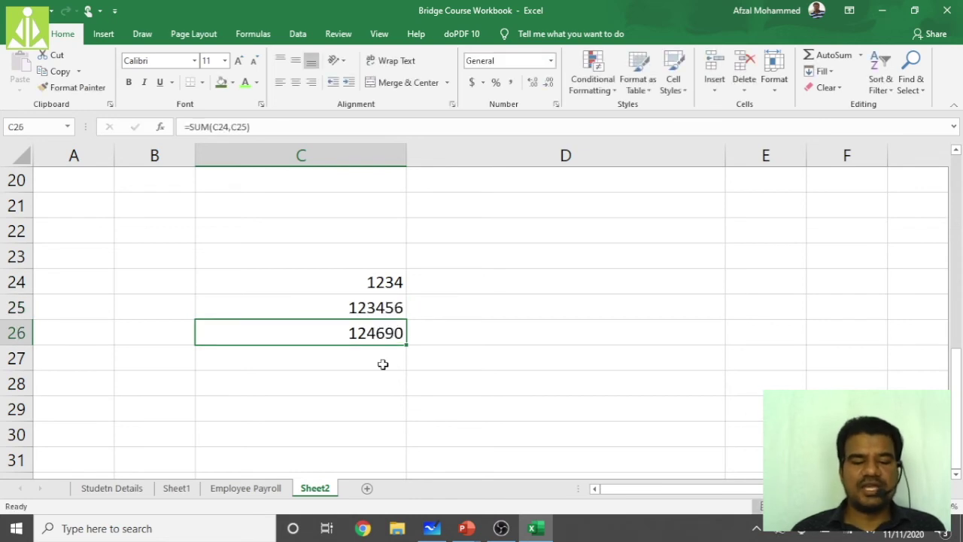
Rewrite C26's formula as =C24+C25 instead of using SUM
{"action": "left_click_drag", "start_coordinate": [256, 127], "coordinate": [186, 126]}
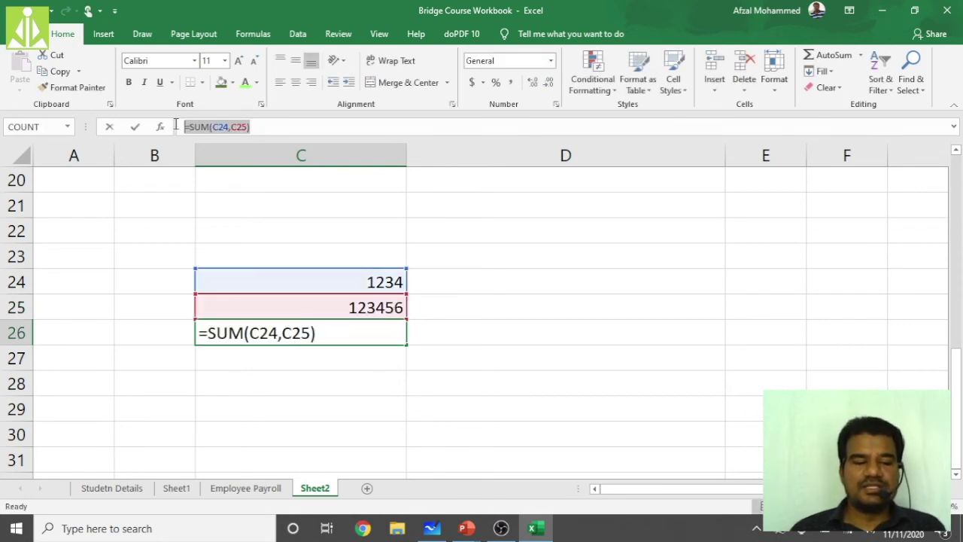
{"action": "key", "text": "BackSpace"}
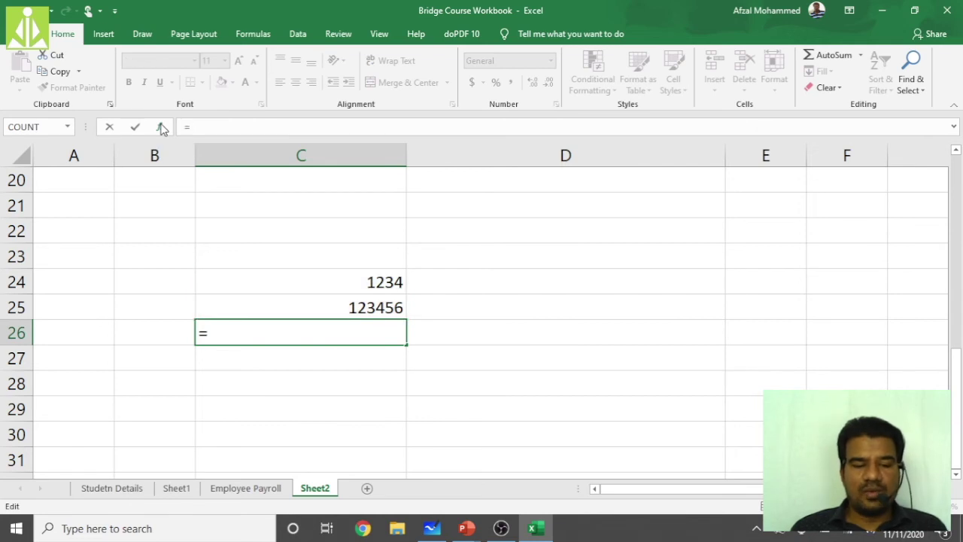
{"action": "left_click", "coordinate": [264, 283]}
{"action": "type", "text": "+"}
{"action": "left_click", "coordinate": [268, 308]}
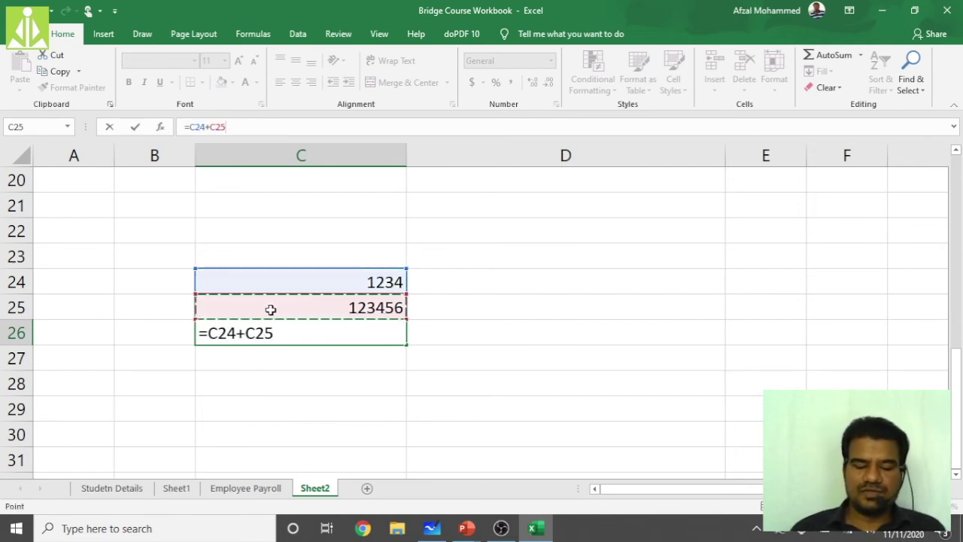
{"action": "key", "text": "Return"}
{"action": "left_click", "coordinate": [374, 326]}
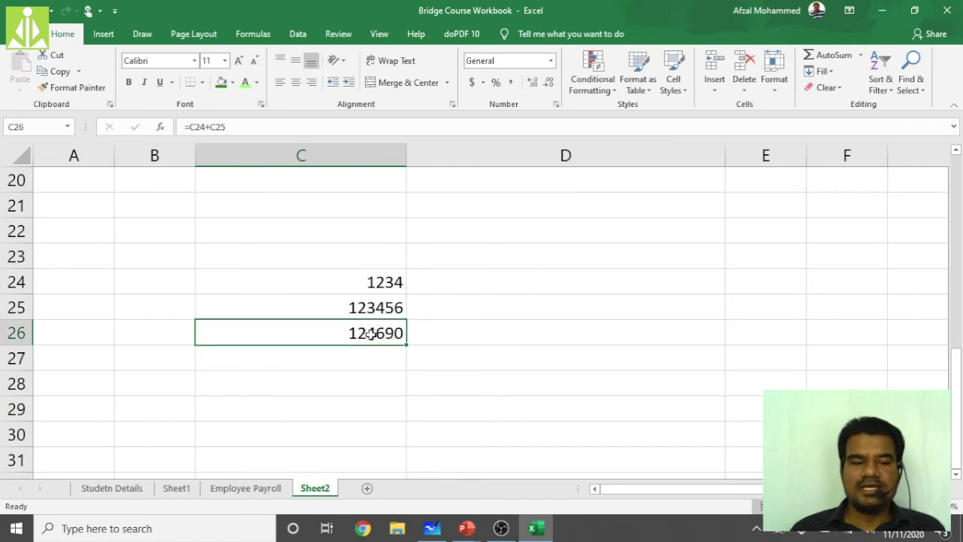
Replace C25 with the text abc, so C26 returns #VALUE!
{"action": "left_click", "coordinate": [378, 307]}
{"action": "type", "text": "abc"}
{"action": "key", "text": "Return"}
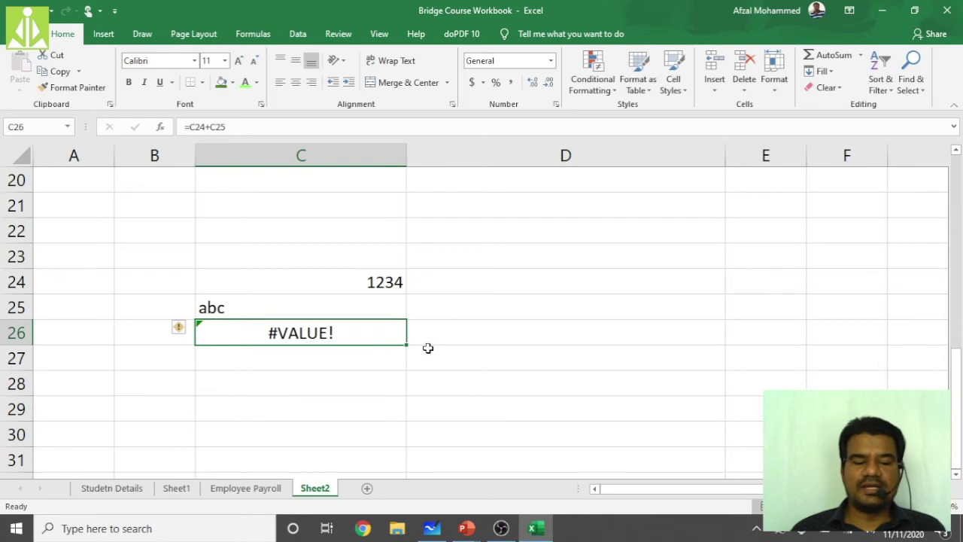
Right-align abc in C25 and narrow column C to fit its contents
{"action": "left_click", "coordinate": [329, 302]}
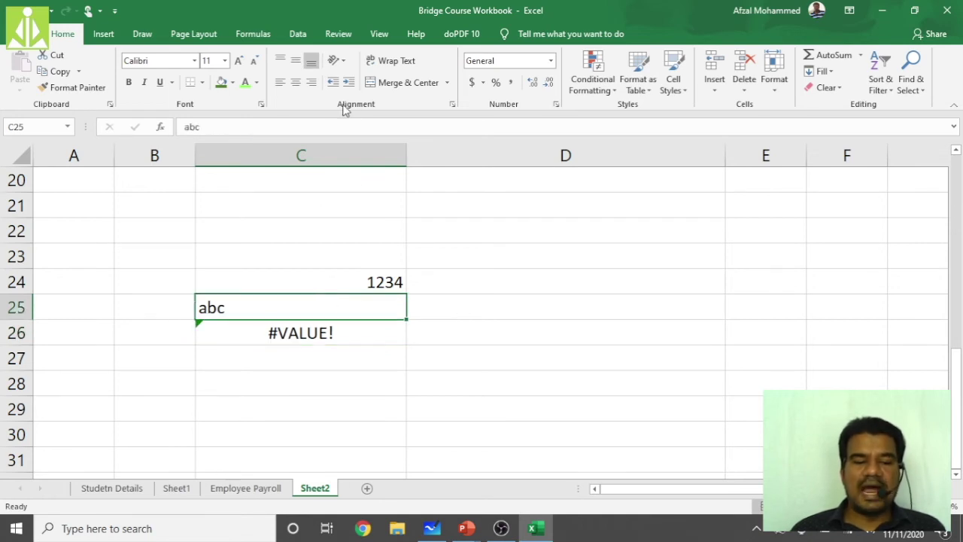
{"action": "left_click", "coordinate": [309, 84]}
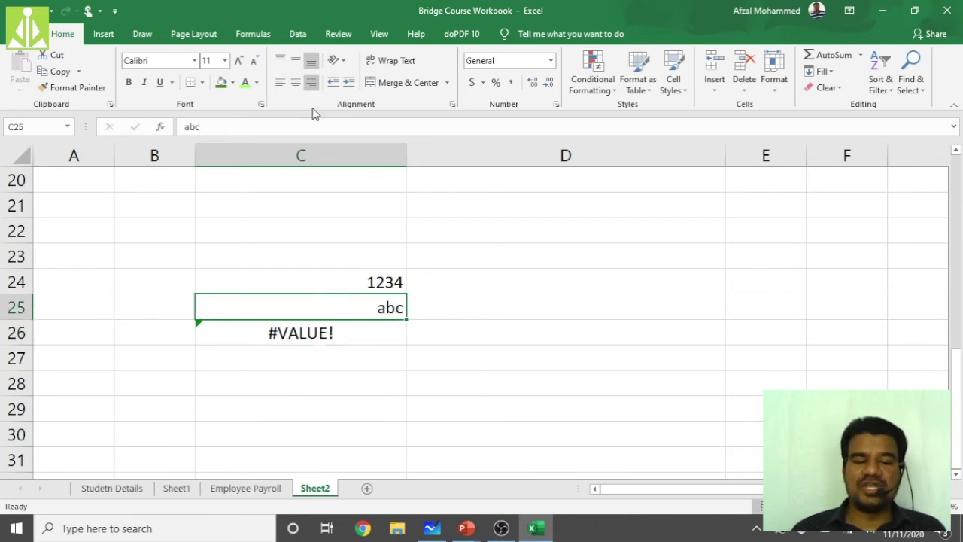
{"action": "left_click", "coordinate": [361, 331]}
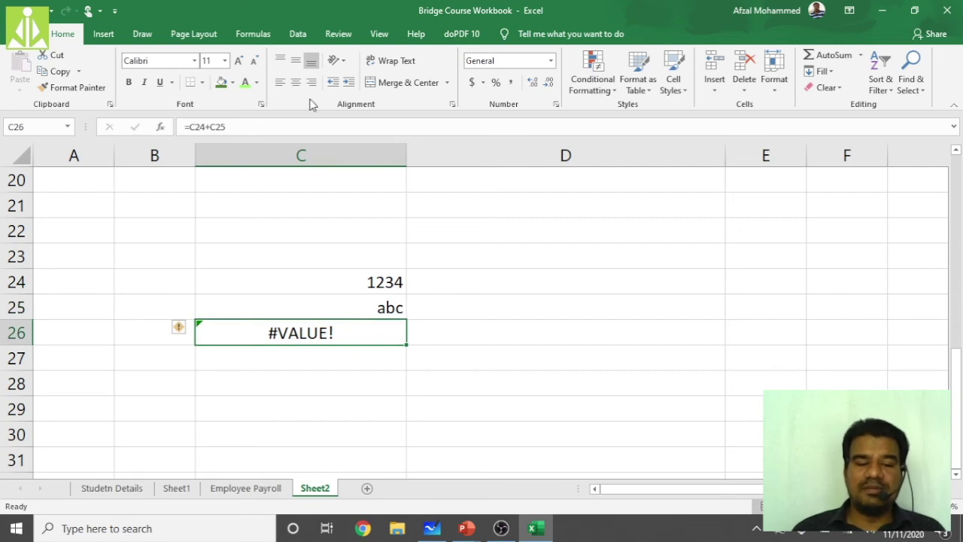
{"action": "left_click_drag", "start_coordinate": [405, 152], "coordinate": [326, 165]}
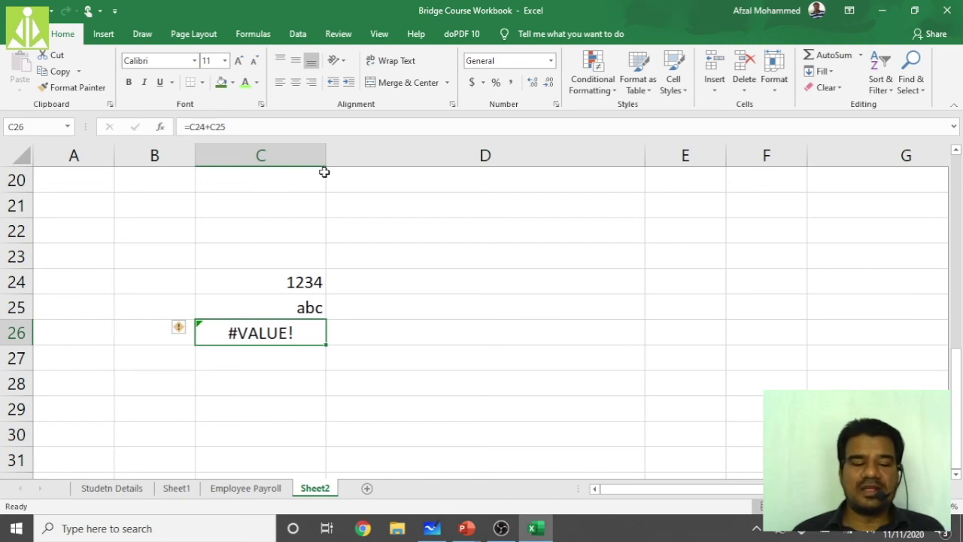
{"action": "left_click", "coordinate": [306, 306]}
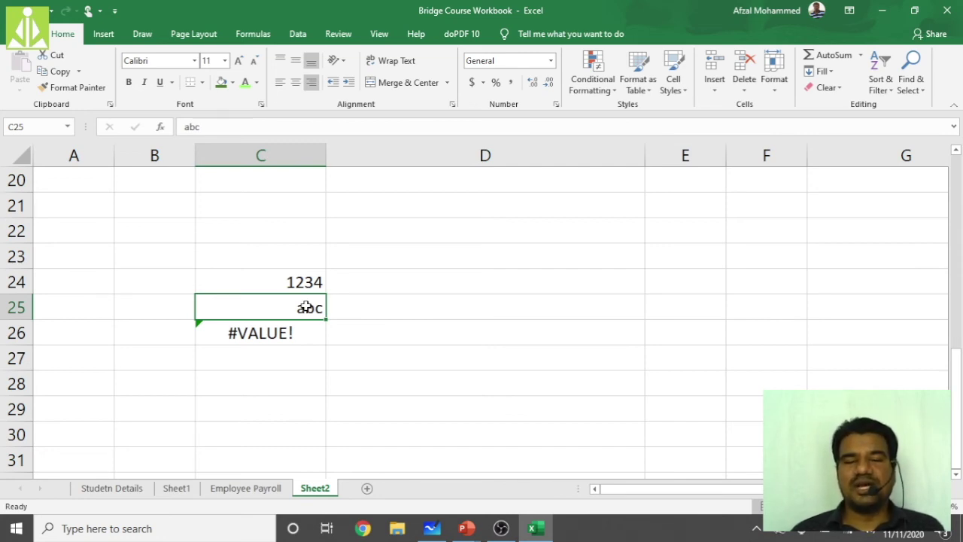
Enter 120000 in C25 so C26 totals 121234, then return to the Value Error slide
{"action": "type", "text": "1"}
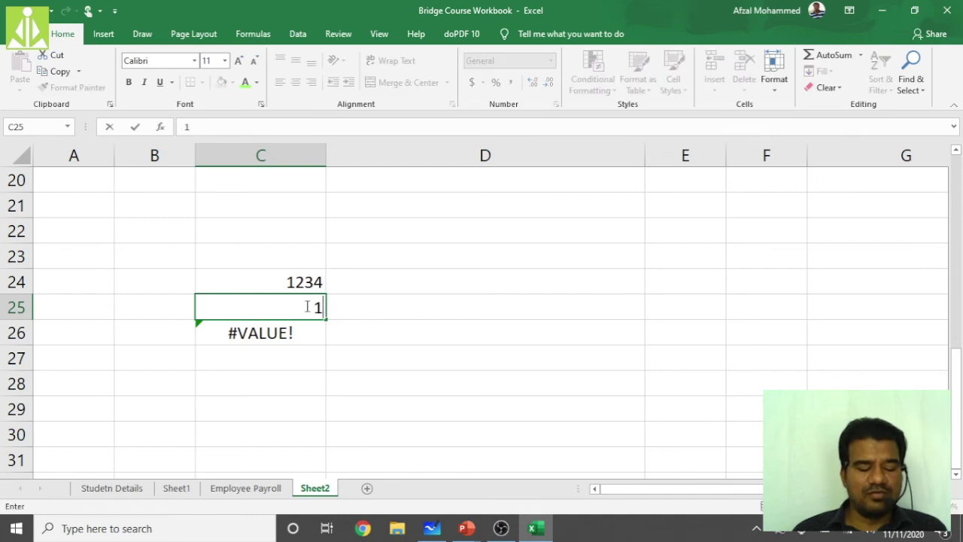
{"action": "type", "text": "20000"}
{"action": "key", "text": "Return"}
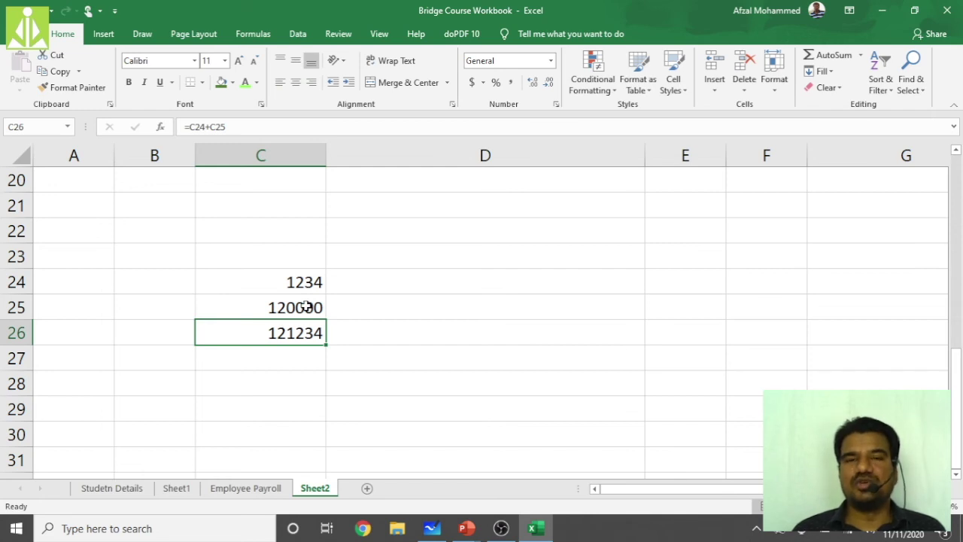
{"action": "key", "text": "alt+Tab"}
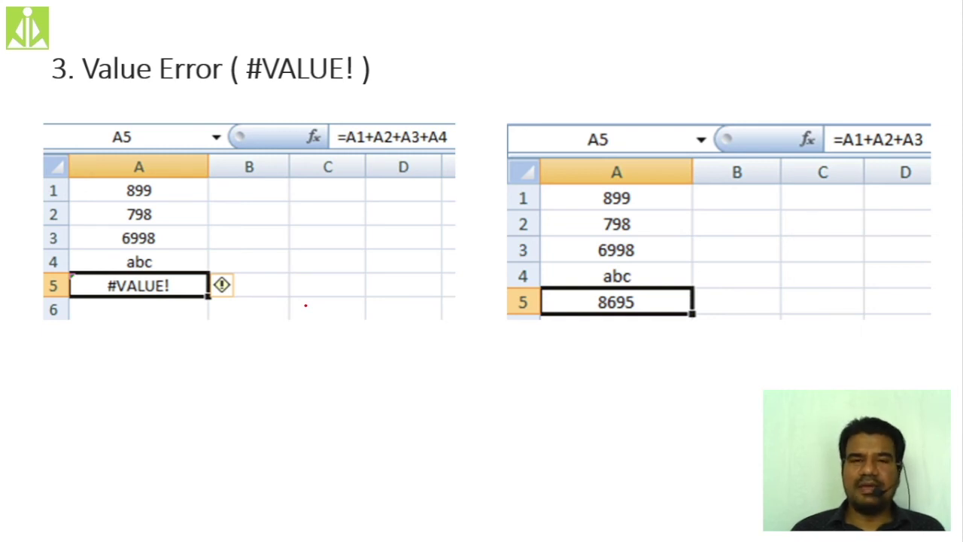
Move through the slides to the División Error (#DIV/0!) slide, then return to Excel
{"action": "key", "text": "Left"}
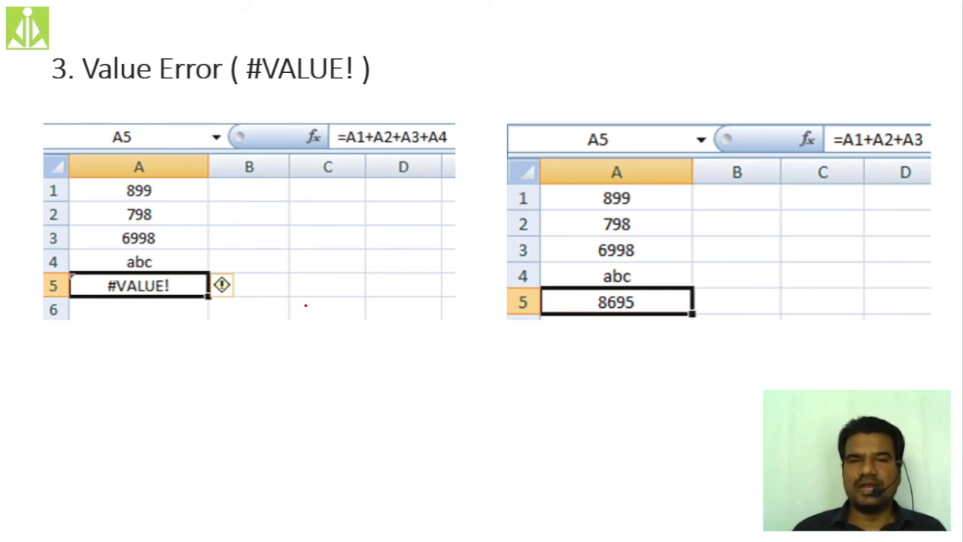
{"action": "key", "text": "Right"}
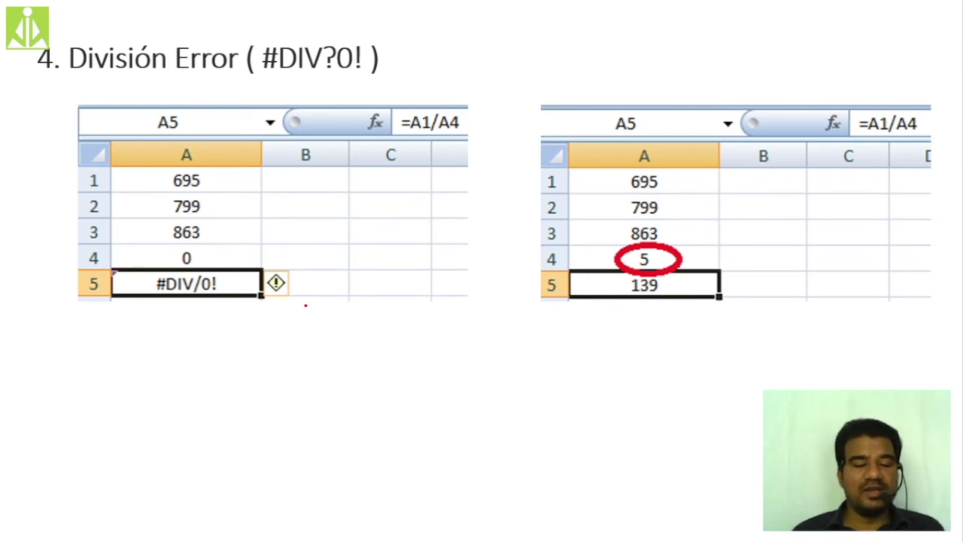
{"action": "key", "text": "alt+Tab"}
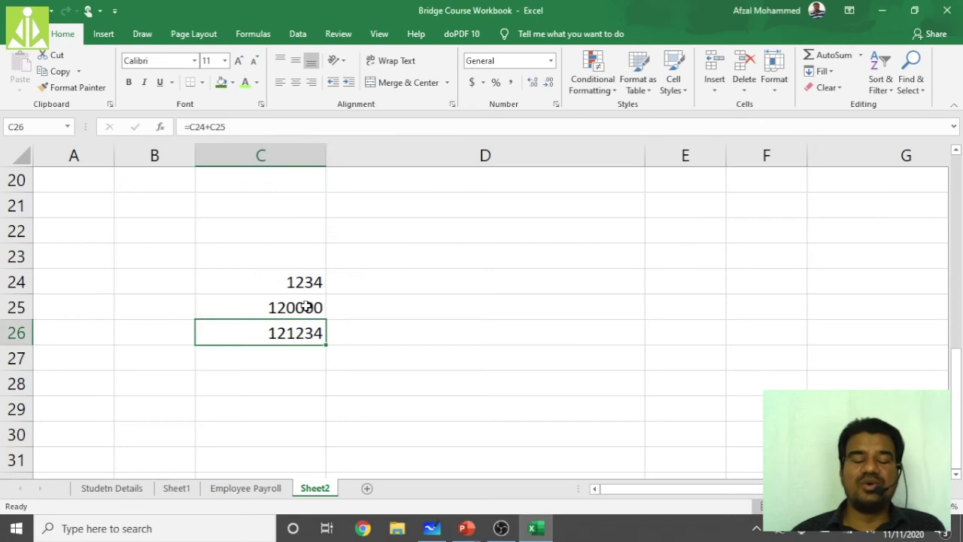
Enter 1200 in D24 and 0 in D25
{"action": "left_click", "coordinate": [444, 277]}
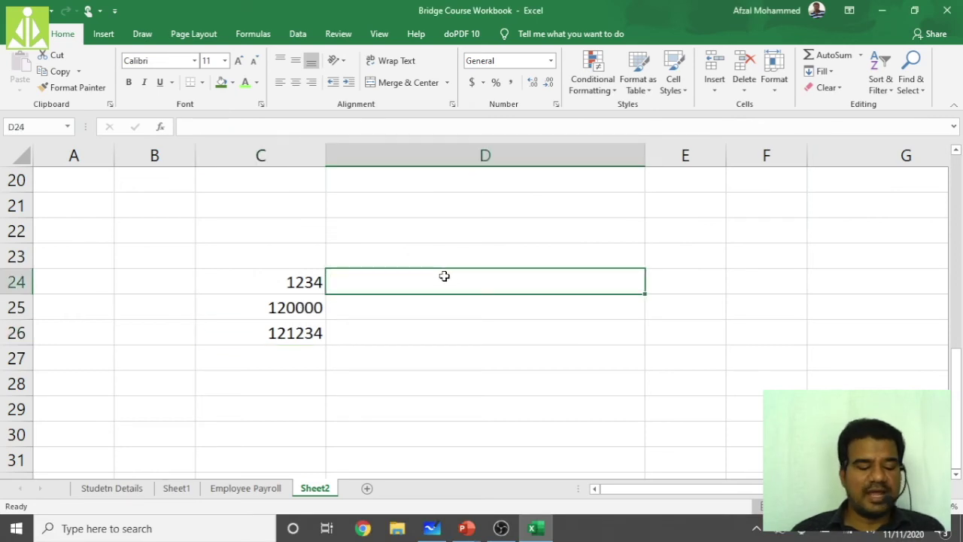
{"action": "type", "text": "1200"}
{"action": "key", "text": "Return"}
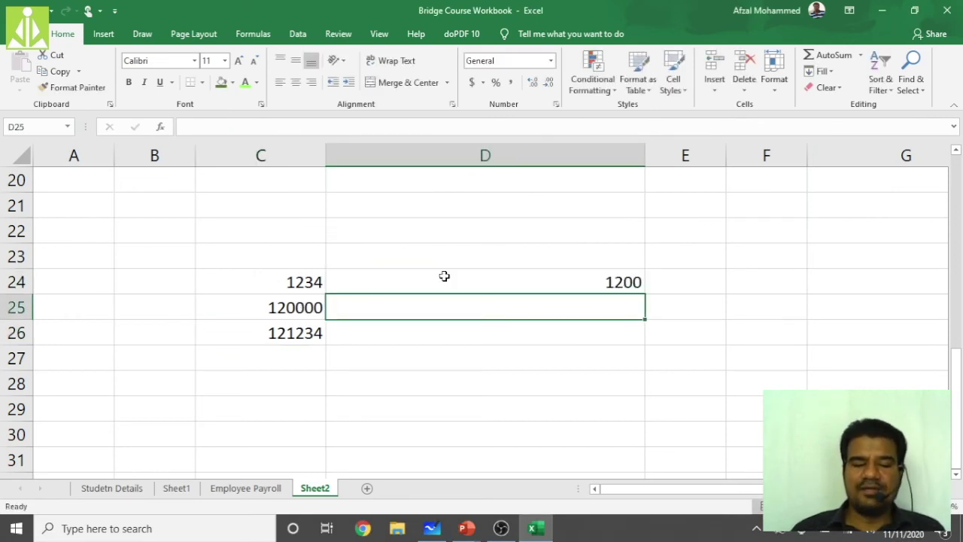
{"action": "type", "text": "0"}
{"action": "key", "text": "Return"}
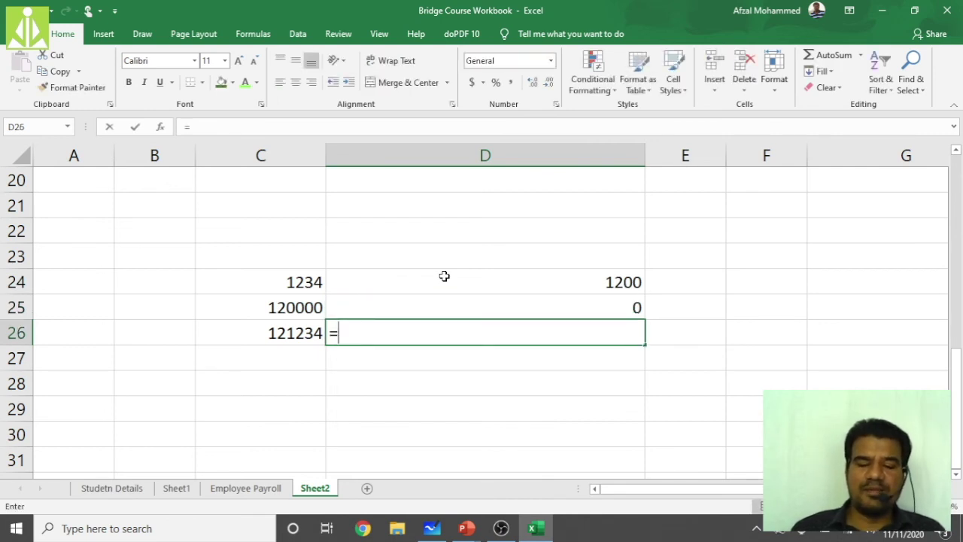
Put =D24/D25 in D26, returning #DIV/0!, then switch to the slide show
{"action": "type", "text": "="}
{"action": "left_click", "coordinate": [493, 276]}
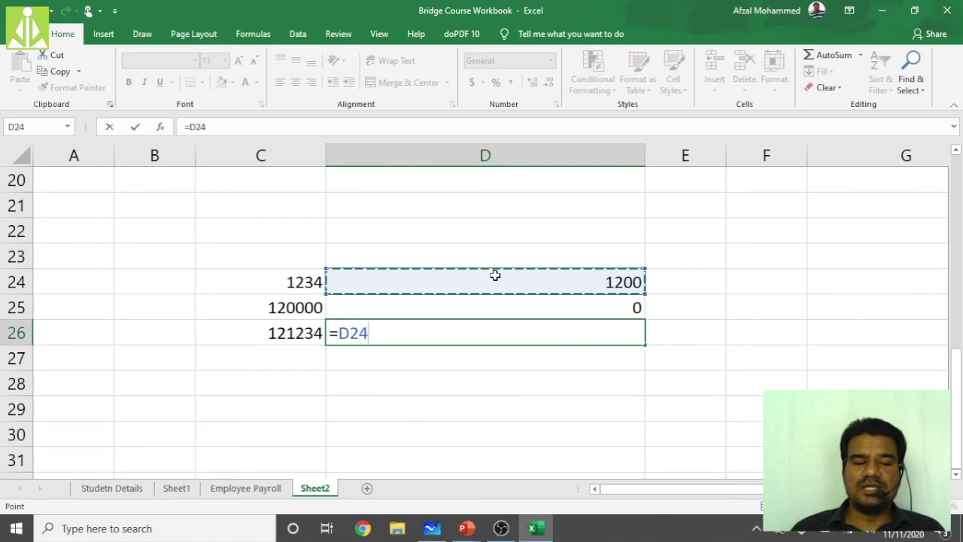
{"action": "type", "text": "/"}
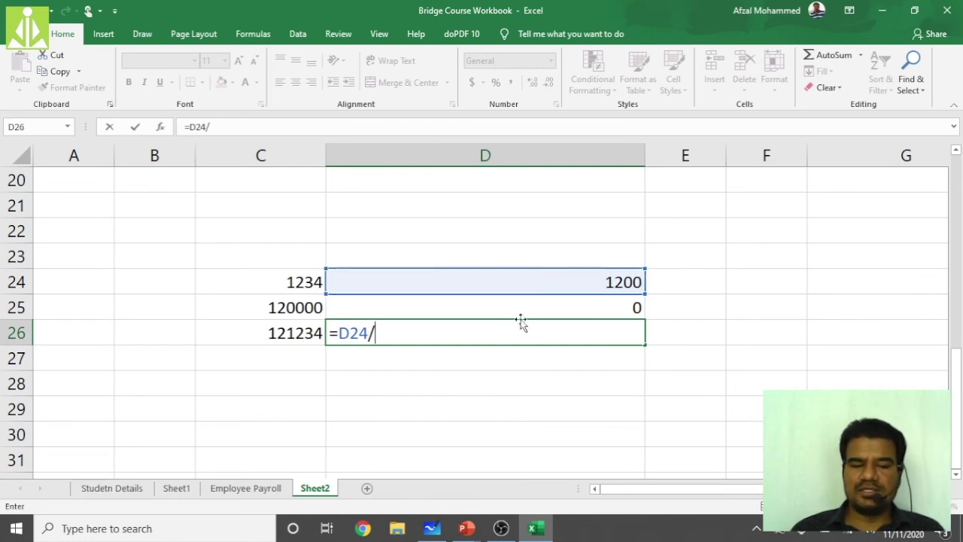
{"action": "left_click", "coordinate": [519, 307]}
{"action": "key", "text": "Return"}
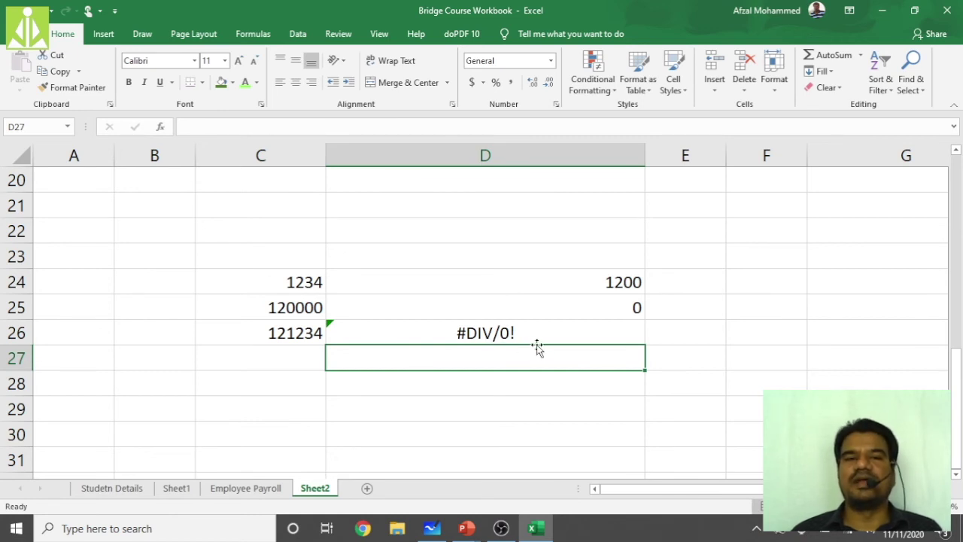
{"action": "key", "text": "alt+Tab"}
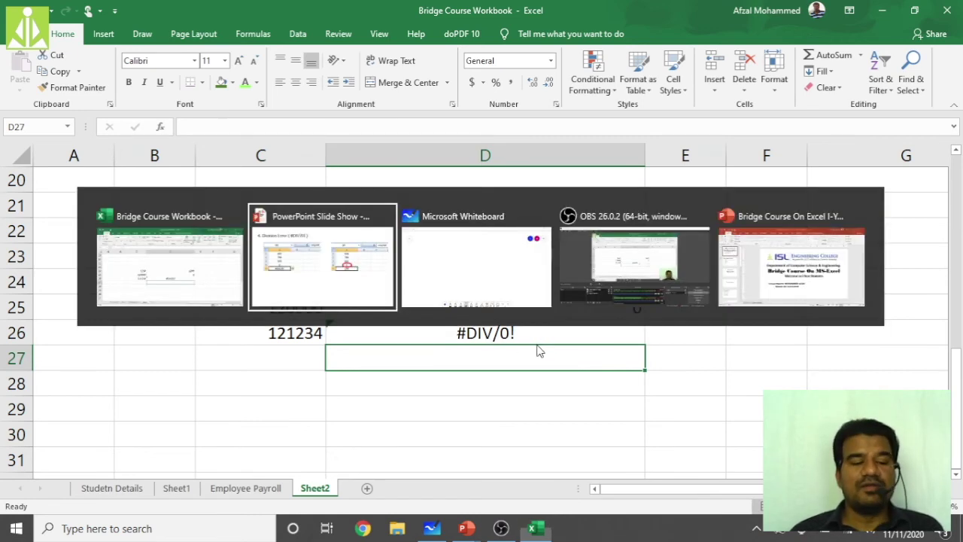
Advance the slide show to the Null Error (#NULL!) slide, then return to Excel and select D25
{"action": "key", "text": "alt+Tab"}
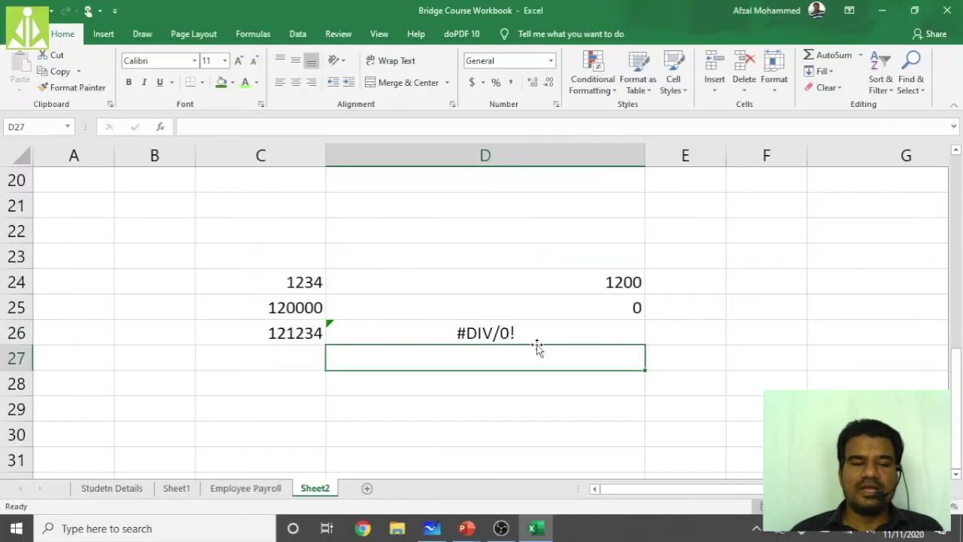
{"action": "key", "text": "alt+Tab"}
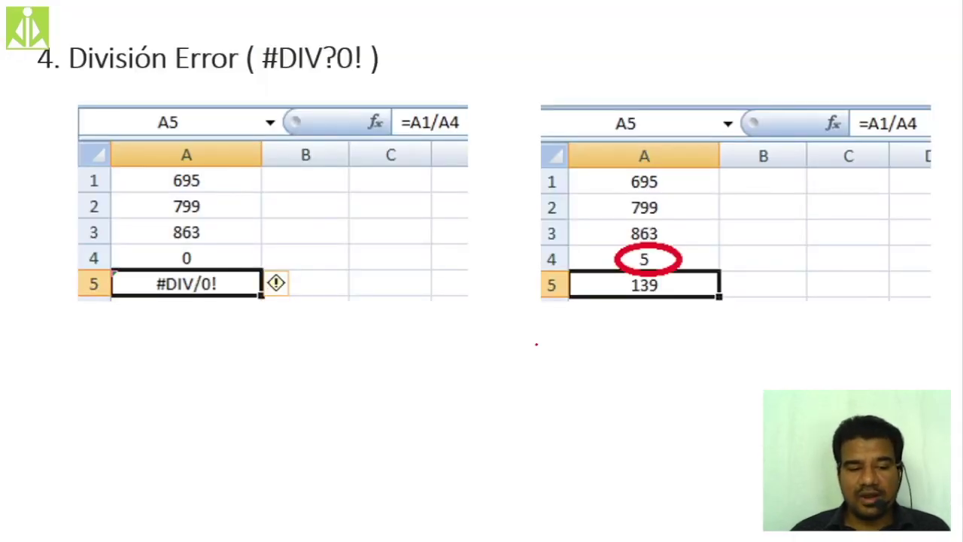
{"action": "key", "text": "alt+Tab"}
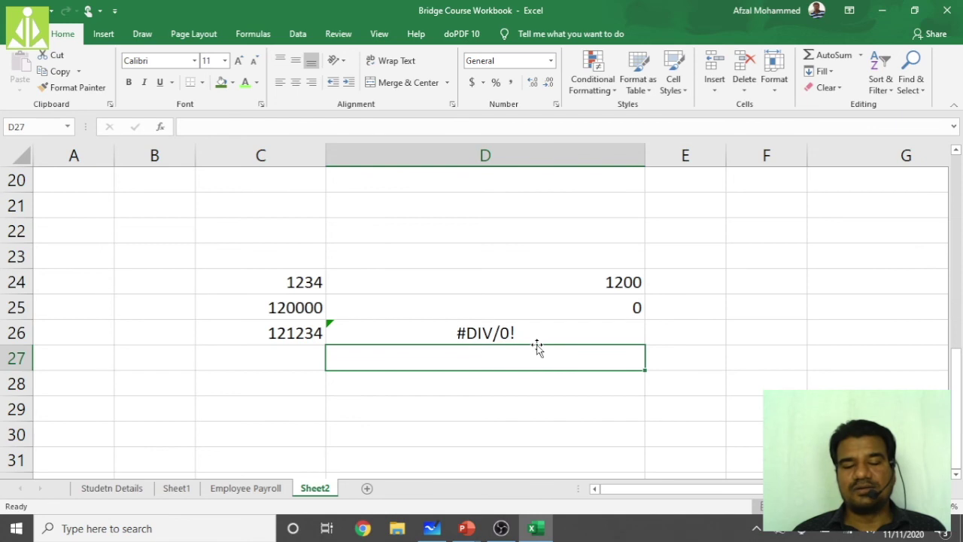
{"action": "key", "text": "alt+Tab"}
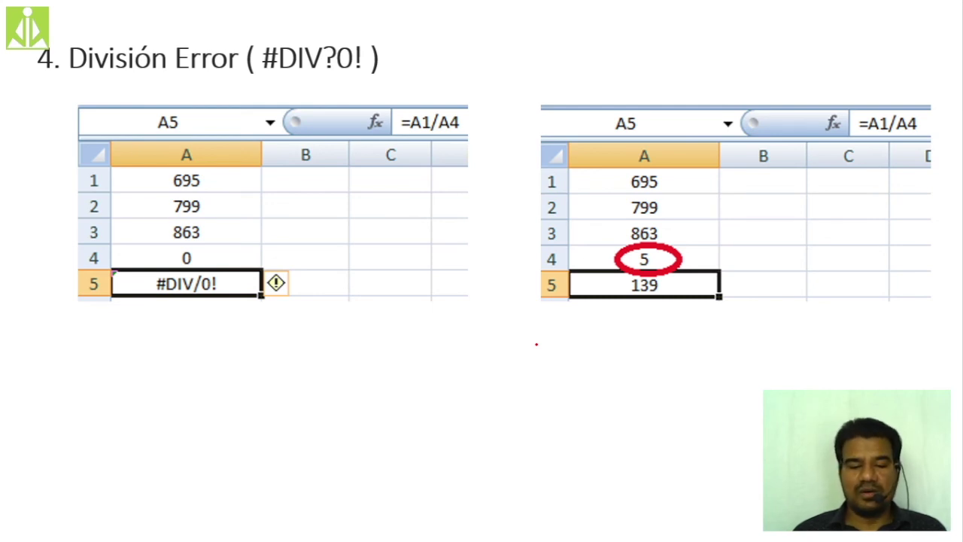
{"action": "key", "text": "Right"}
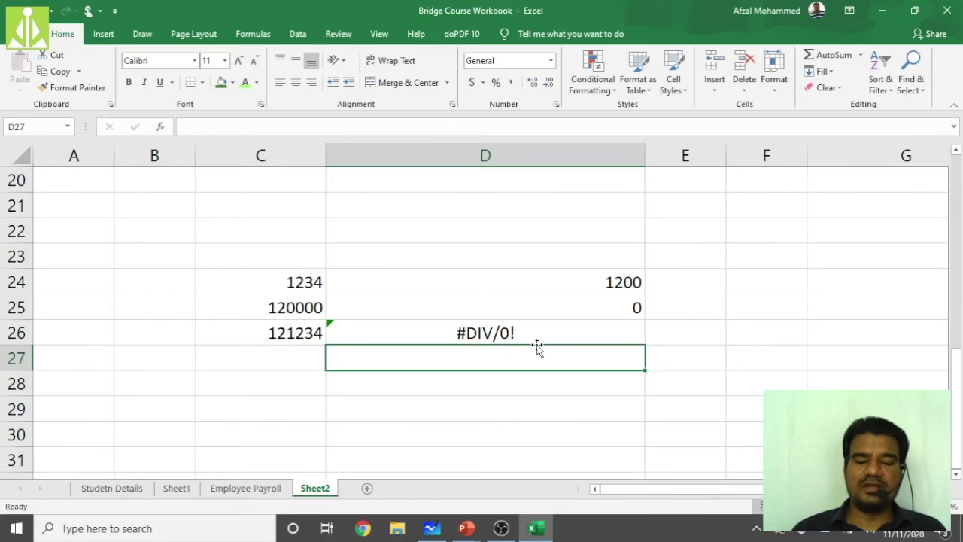
{"action": "left_click", "coordinate": [563, 299]}
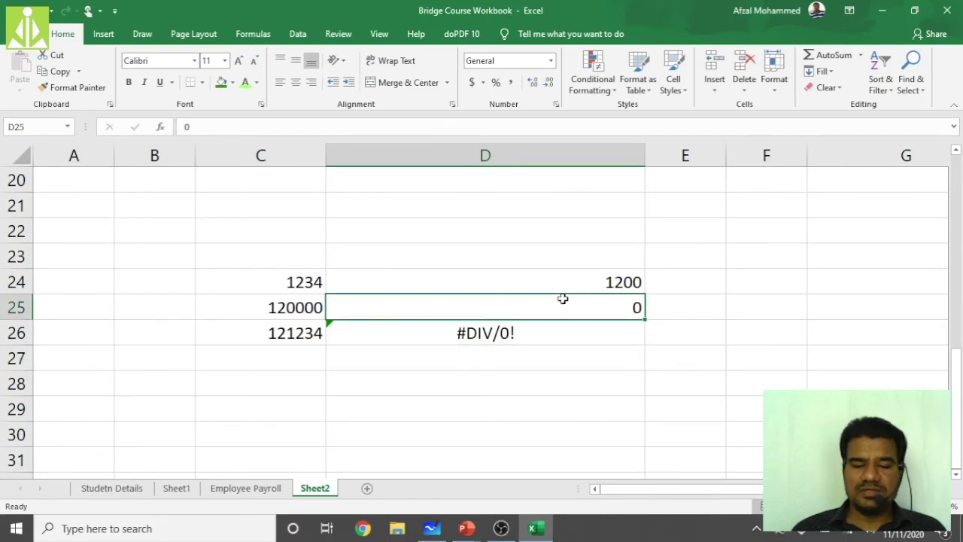
Enter 2 in D25 so D26 shows 600 instead of #DIV/0!
{"action": "type", "text": "2"}
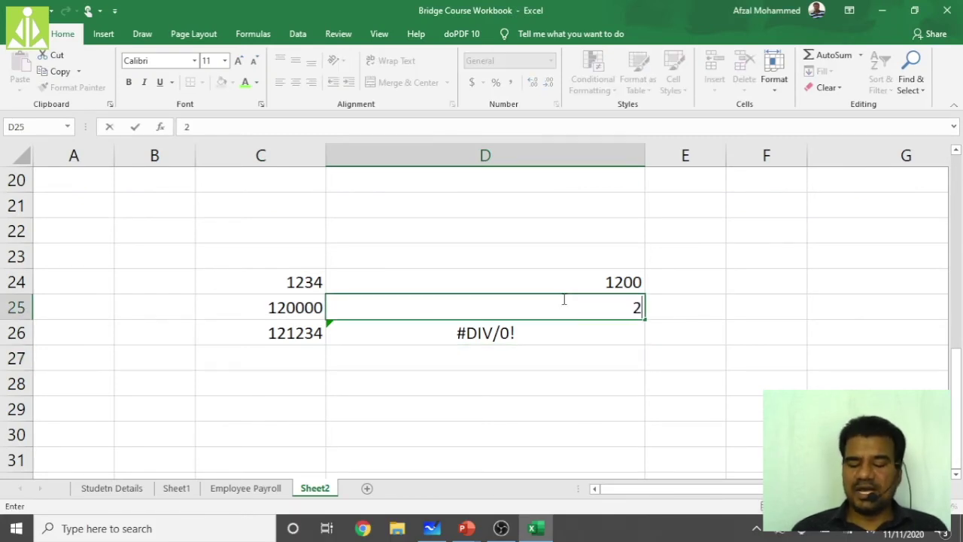
{"action": "key", "text": "Return"}
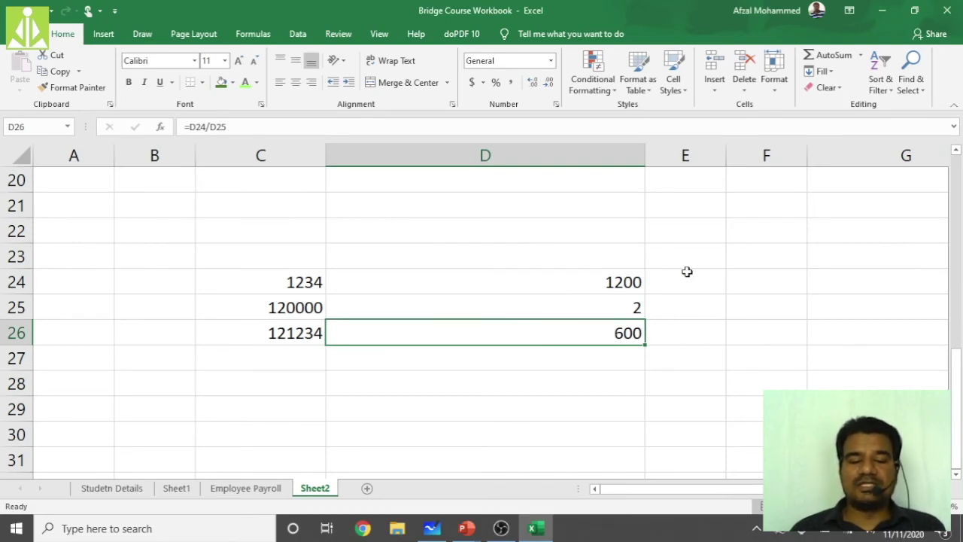
{"action": "left_click", "coordinate": [687, 242]}
Fill E22 to E26 with the numbers 12, 13, 14, 15 and 16
{"action": "key", "text": "F2"}
{"action": "type", "text": "12"}
{"action": "key", "text": "Return"}
{"action": "type", "text": "13"}
{"action": "key", "text": "Return"}
{"action": "type", "text": "14"}
{"action": "key", "text": "Return"}
{"action": "type", "text": "15"}
{"action": "key", "text": "Return"}
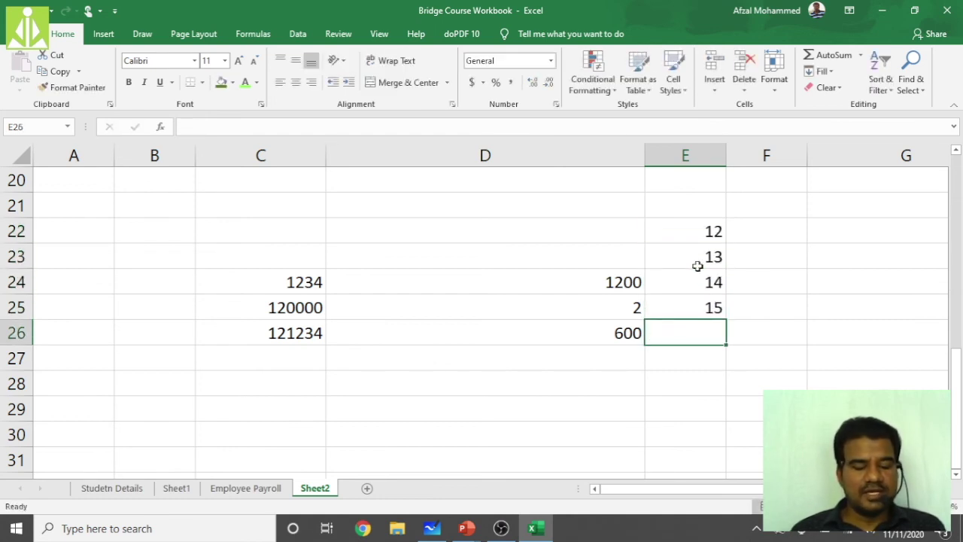
{"action": "type", "text": "16"}
{"action": "key", "text": "Return"}
Enter =E22+E23+E24+E25E26 in E27, returning #NAME?, then show the Null Error slide
{"action": "left_click", "coordinate": [492, 127]}
{"action": "type", "text": "="}
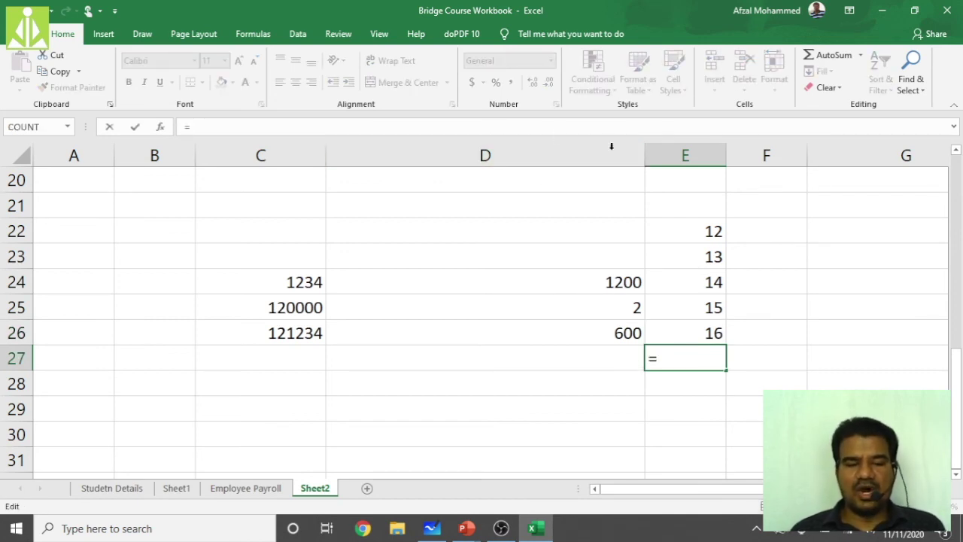
{"action": "left_click", "coordinate": [705, 231]}
{"action": "type", "text": "+"}
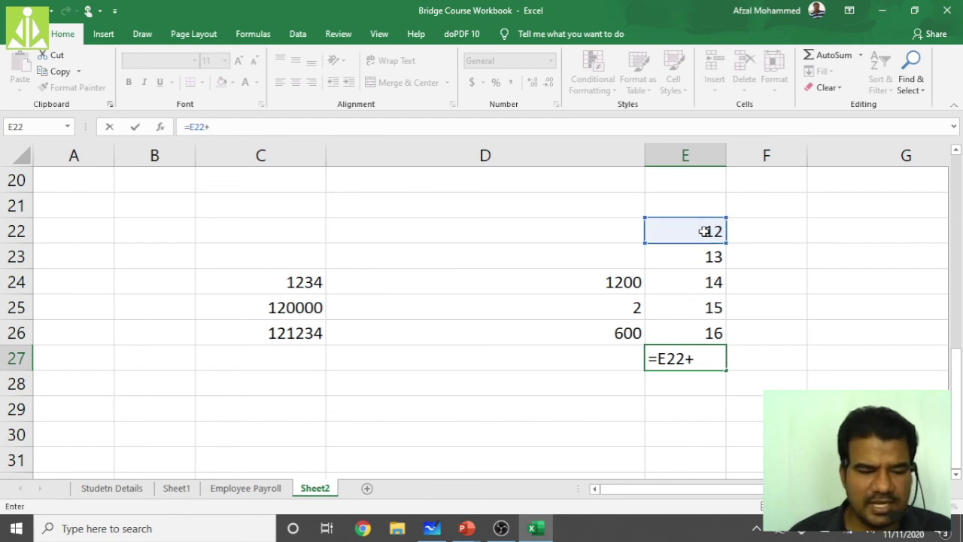
{"action": "type", "text": "E23"}
{"action": "type", "text": "+"}
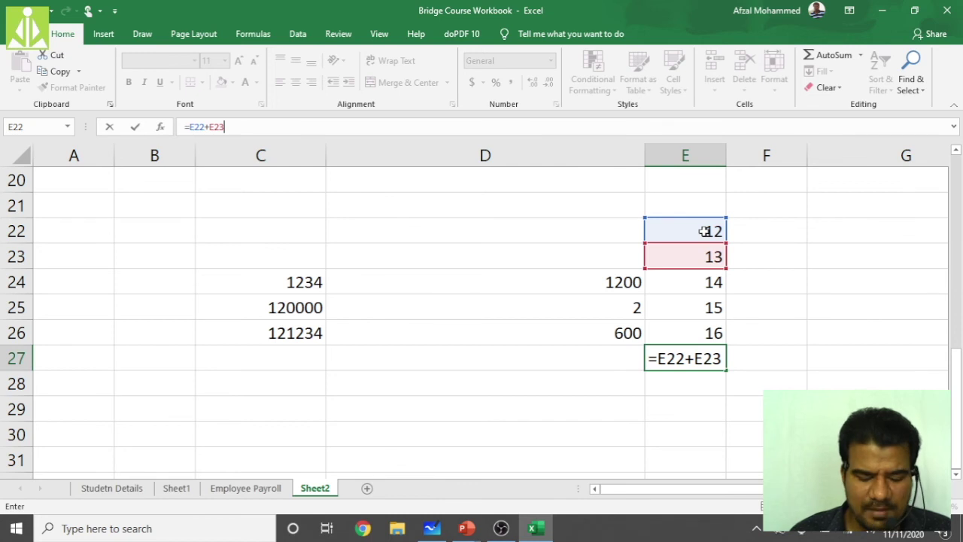
{"action": "type", "text": "E24"}
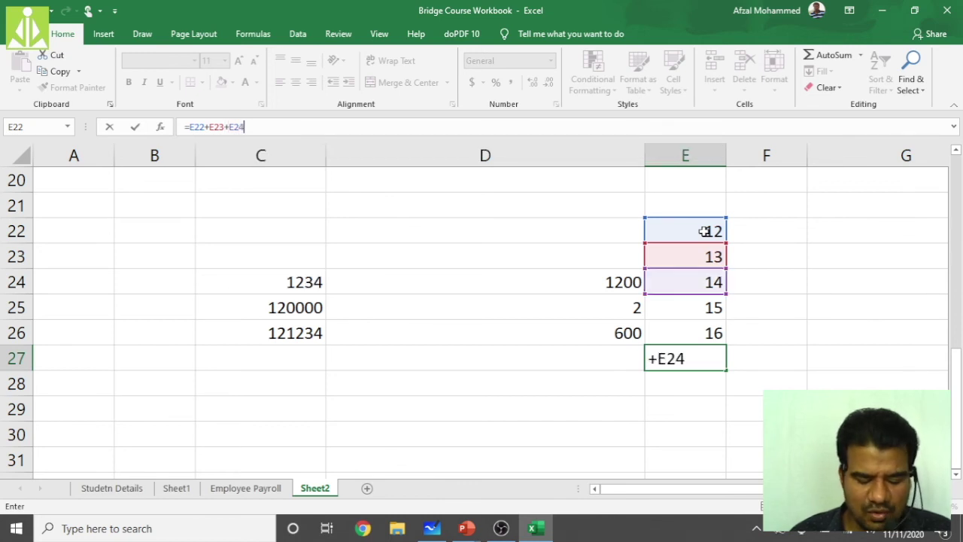
{"action": "type", "text": "+"}
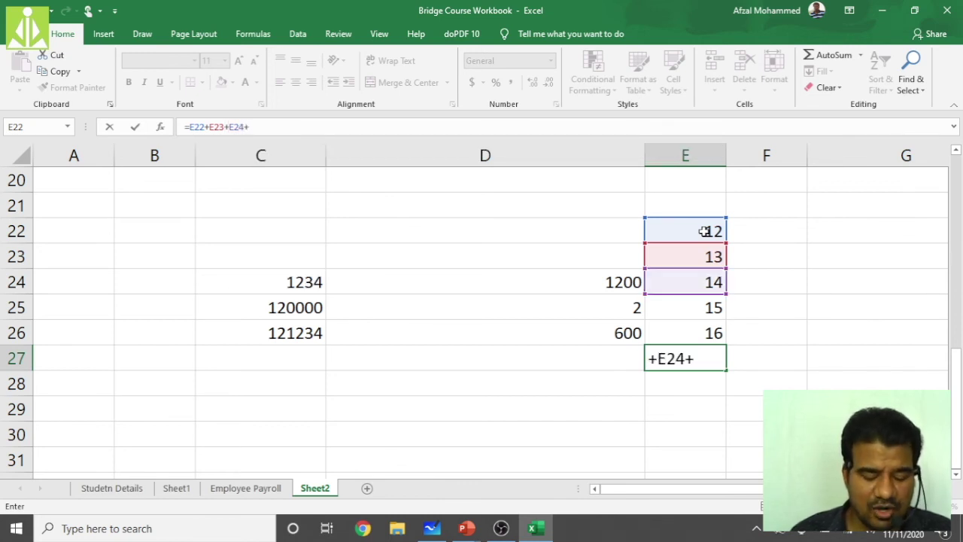
{"action": "type", "text": "E"}
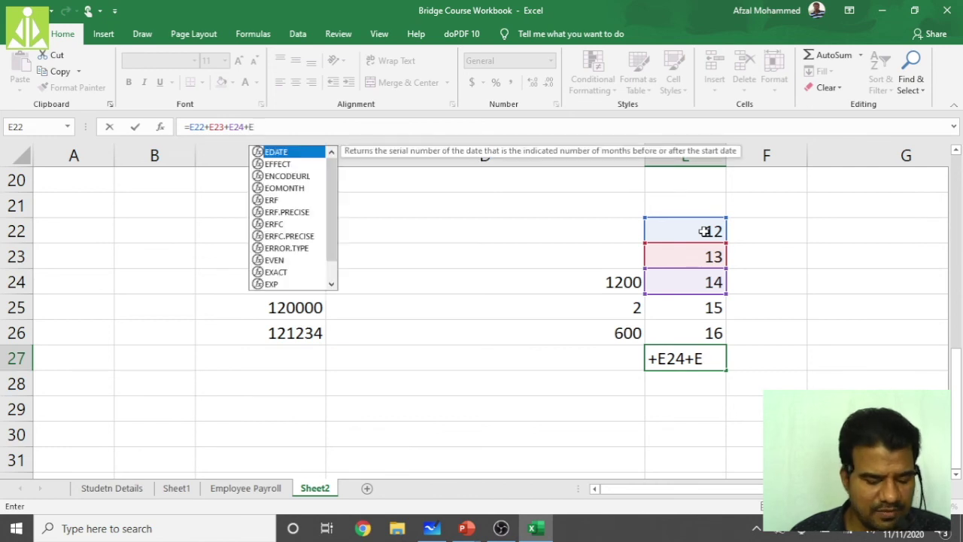
{"action": "type", "text": "25"}
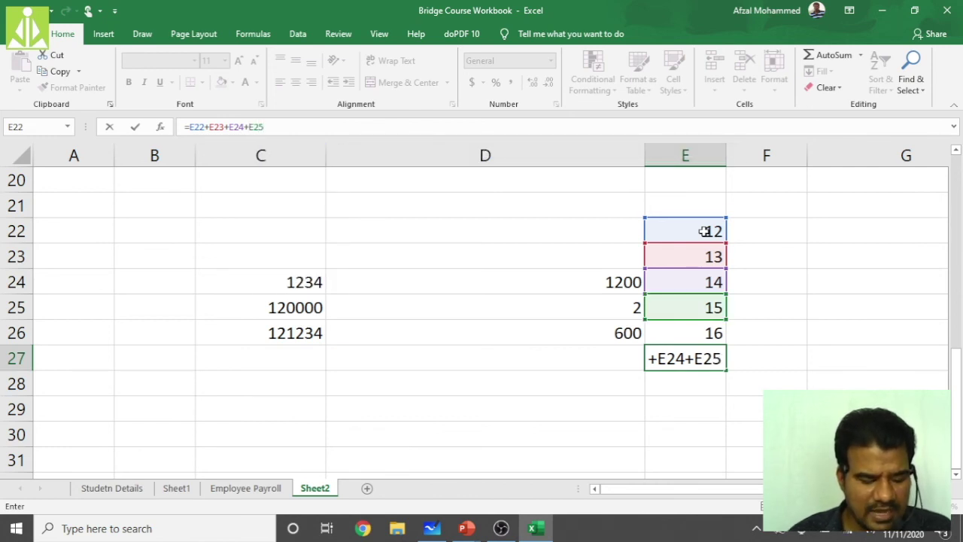
{"action": "type", "text": "E26"}
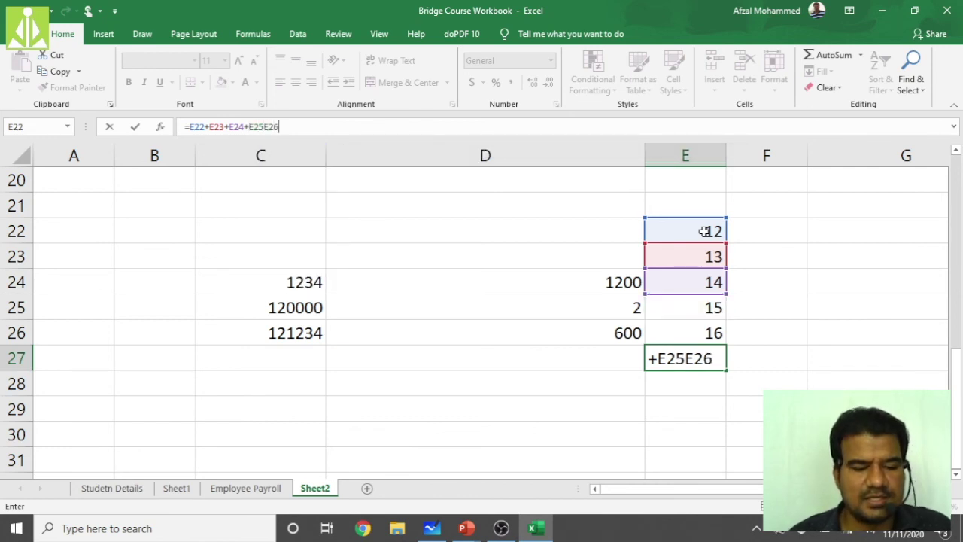
{"action": "left_click", "coordinate": [154, 358]}
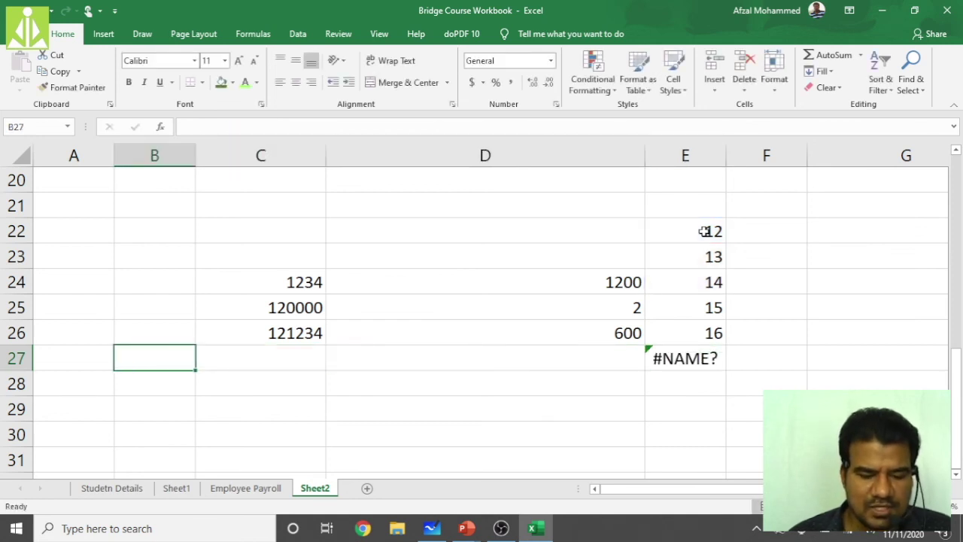
{"action": "left_click", "coordinate": [702, 358]}
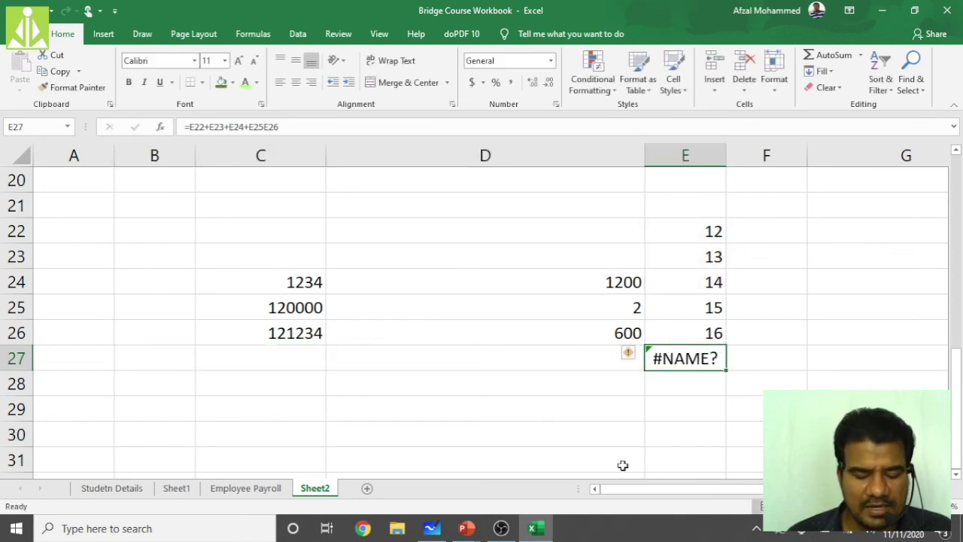
{"action": "left_click", "coordinate": [535, 528]}
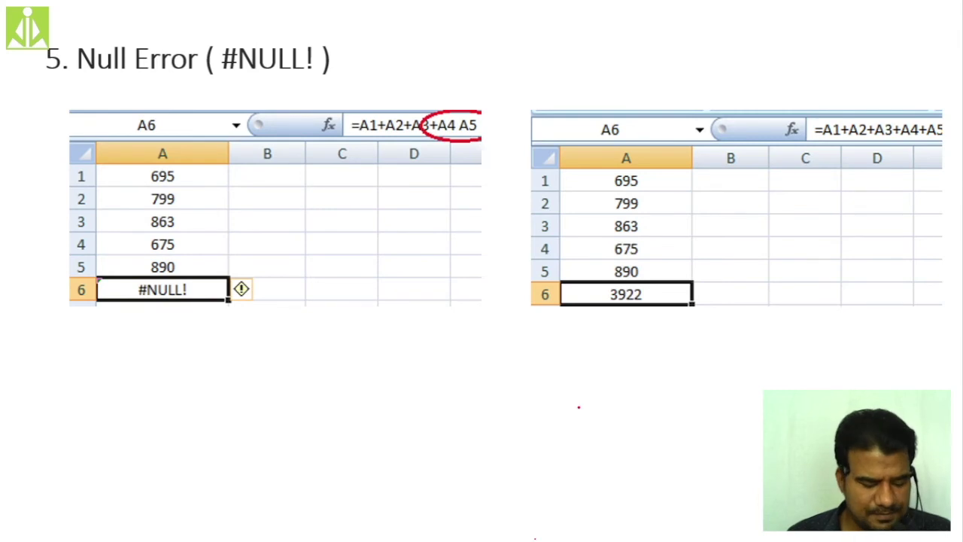
Edit E27 to read =E22+E23+E24+E25 E26, turning its #NAME? error into #NULL!
{"action": "key", "text": "alt+Tab"}
{"action": "left_click", "coordinate": [705, 335]}
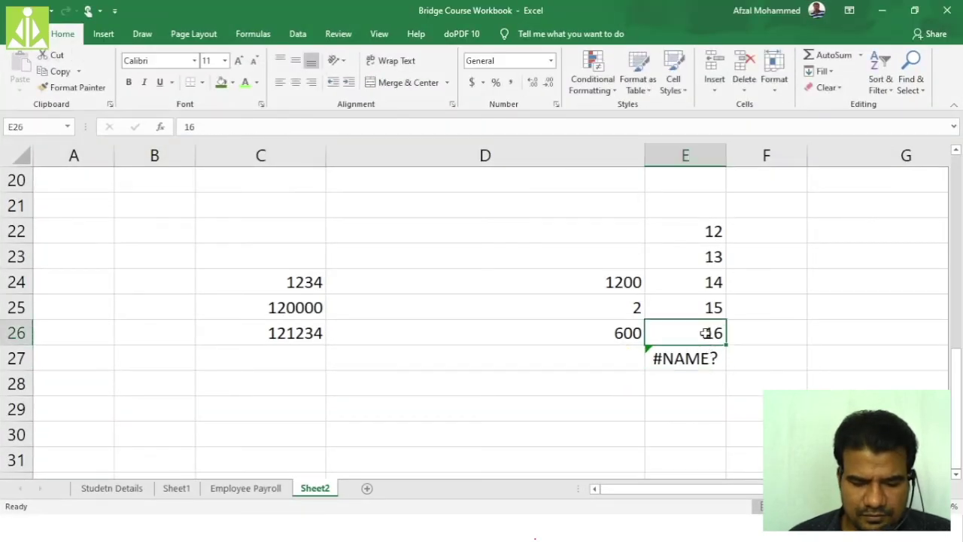
{"action": "left_click", "coordinate": [694, 376]}
{"action": "left_click", "coordinate": [689, 363]}
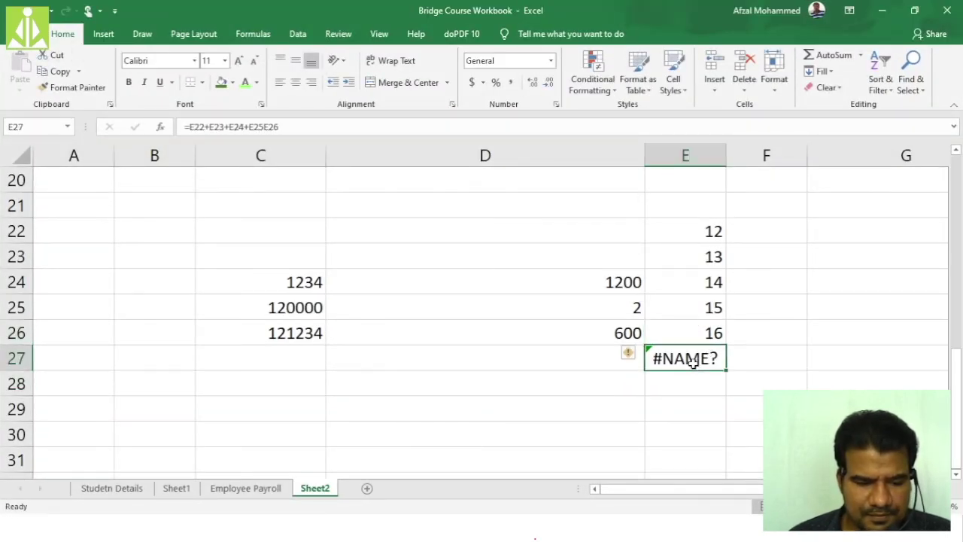
{"action": "left_click", "coordinate": [264, 127]}
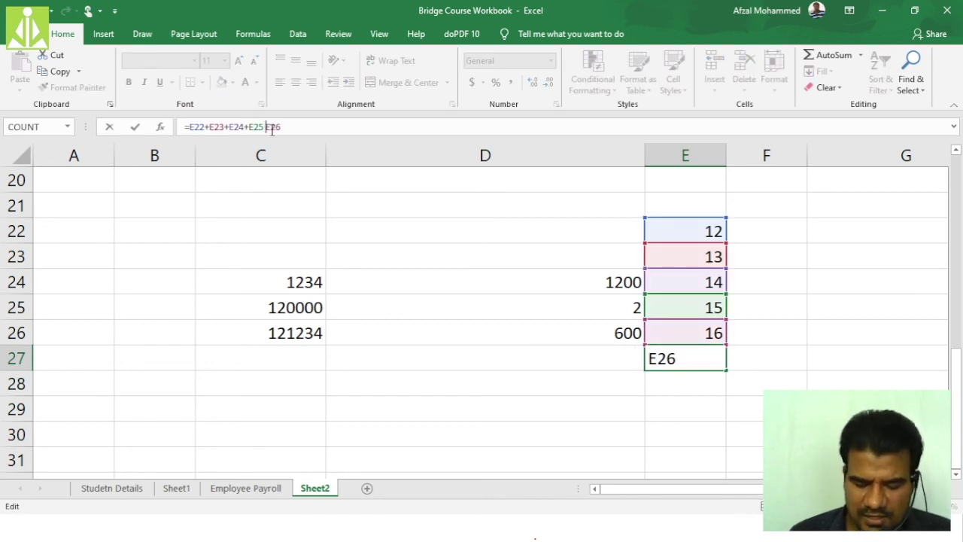
{"action": "key", "text": "Return"}
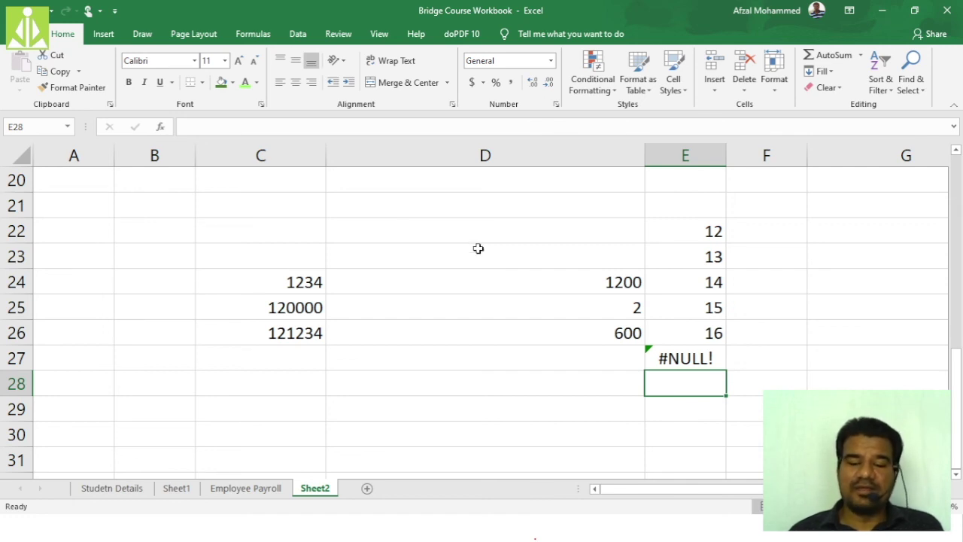
{"action": "left_click", "coordinate": [683, 361]}
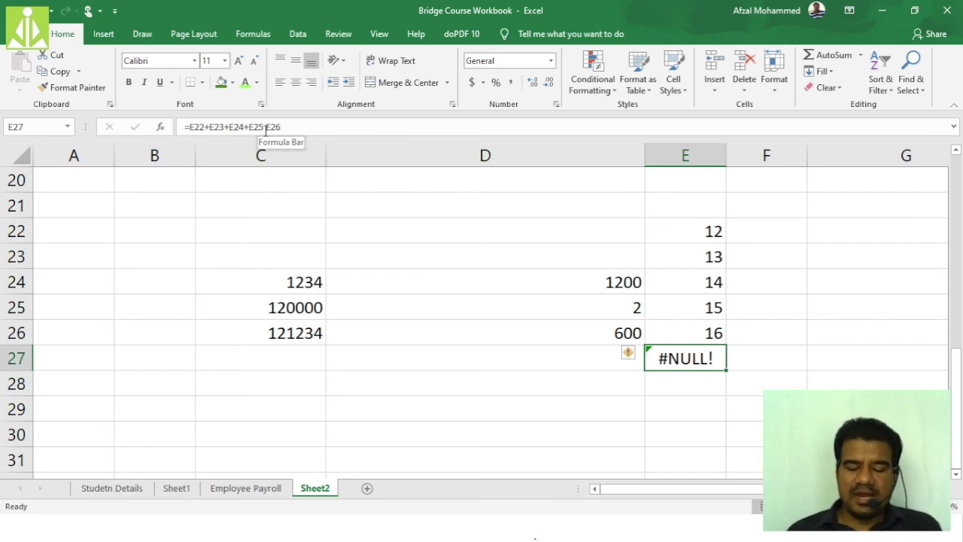
Delete the =E22+E23+E24+E25 E26 formula from E27 with Backspace
{"action": "key", "text": "BackSpace"}
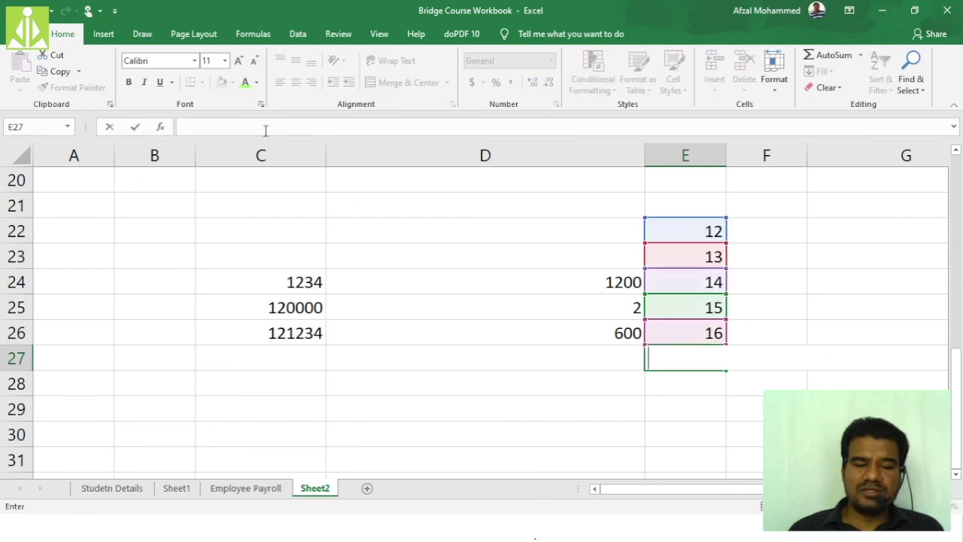
Retype E27 as =E22+E23+E24+E25 E26, with a space before E26, returning #NULL! again
{"action": "left_click", "coordinate": [735, 441]}
{"action": "left_click", "coordinate": [705, 339]}
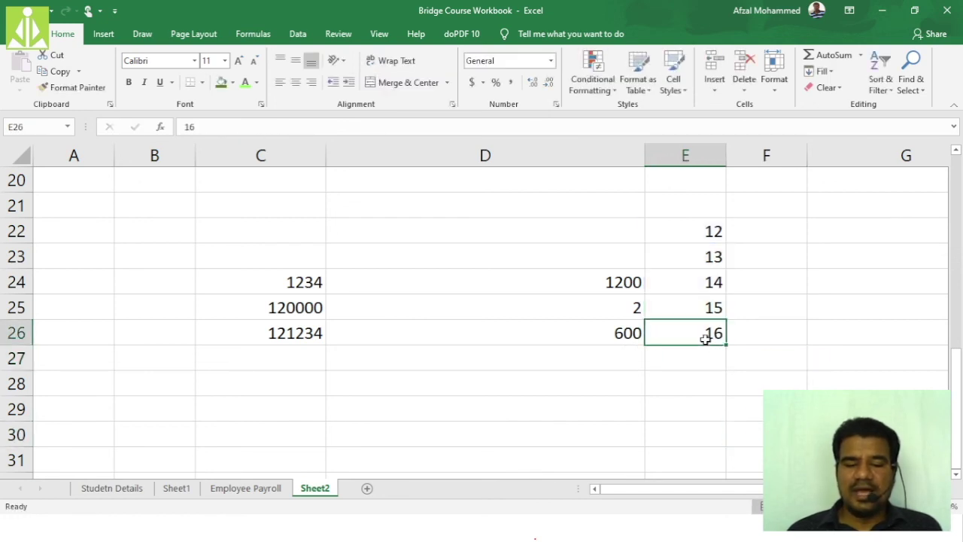
{"action": "left_click", "coordinate": [700, 352]}
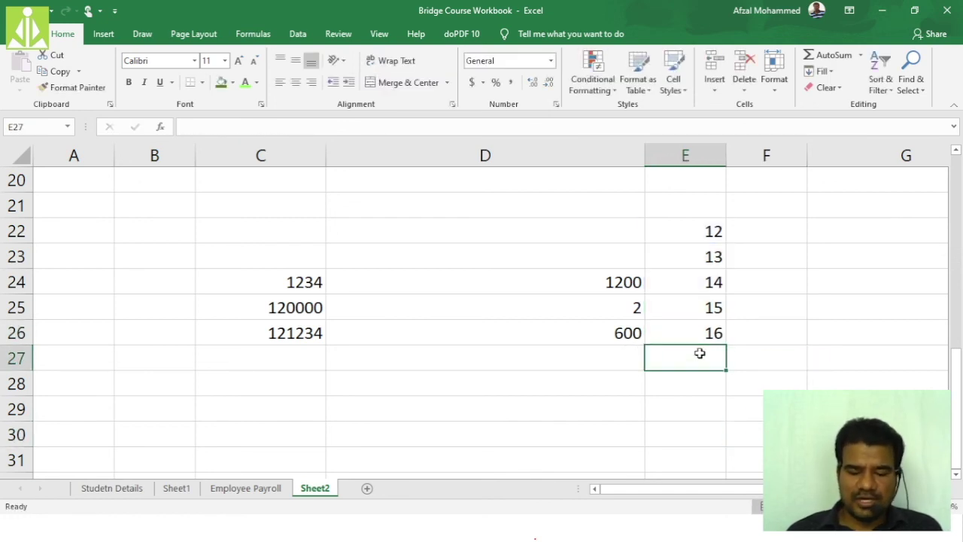
{"action": "type", "text": "="}
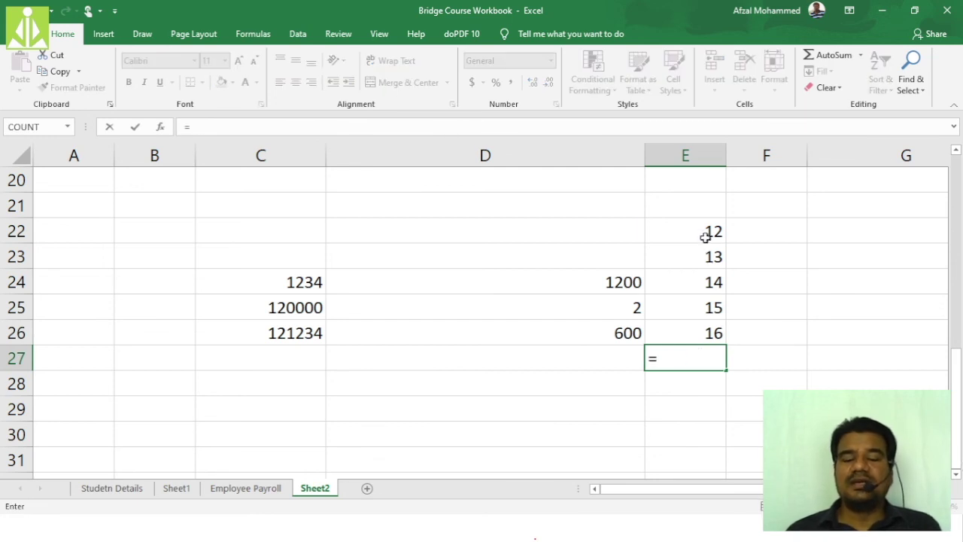
{"action": "left_click", "coordinate": [705, 237]}
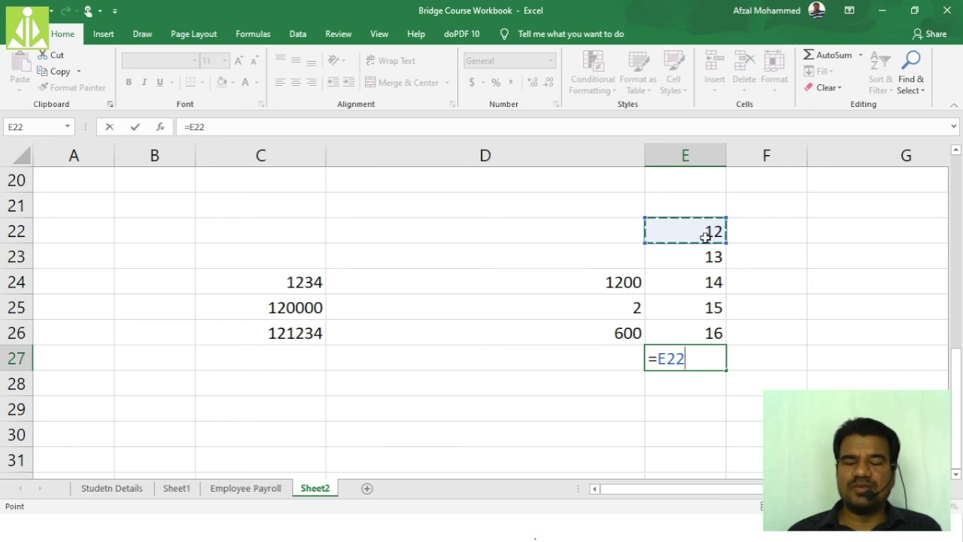
{"action": "type", "text": "+e23+e24+2"}
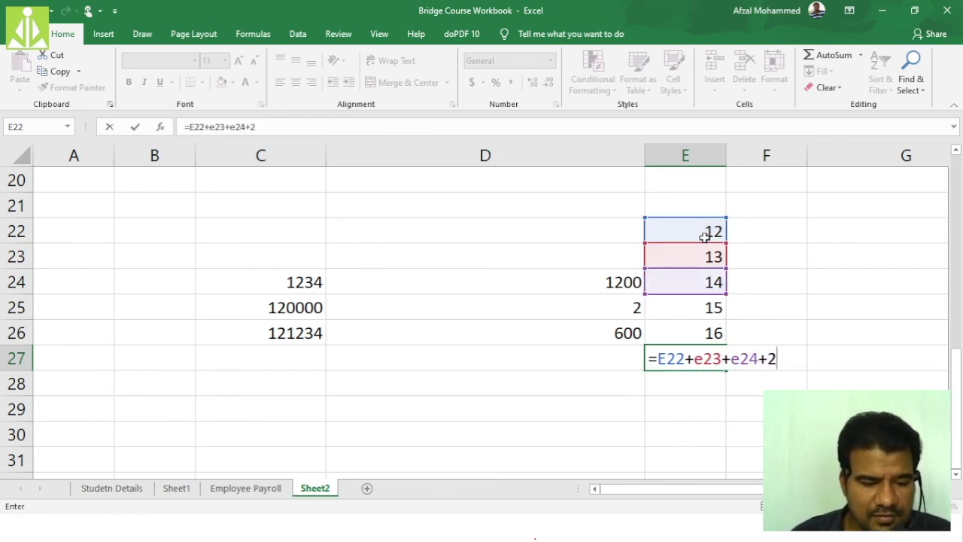
{"action": "key", "text": "BackSpace"}
{"action": "type", "text": "e2"}
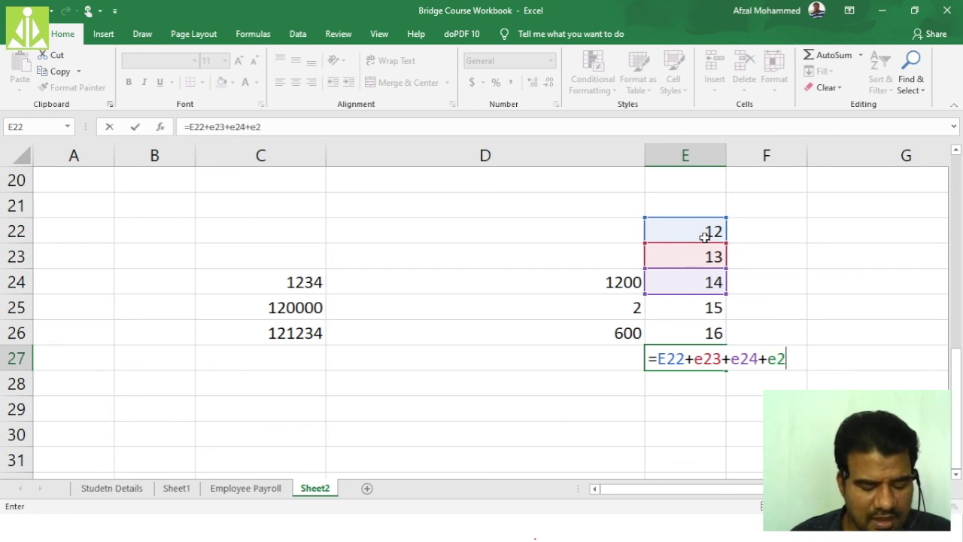
{"action": "type", "text": "5"}
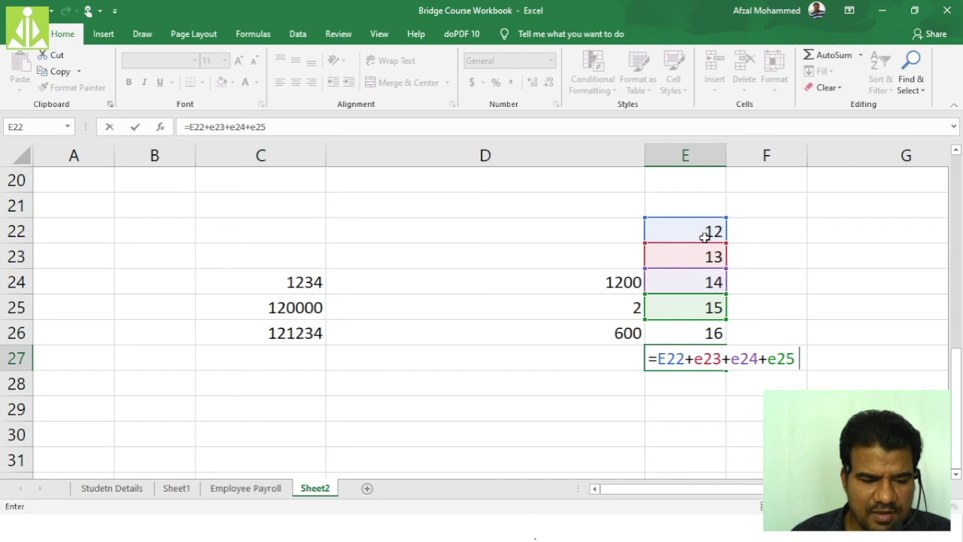
{"action": "left_click", "coordinate": [525, 131]}
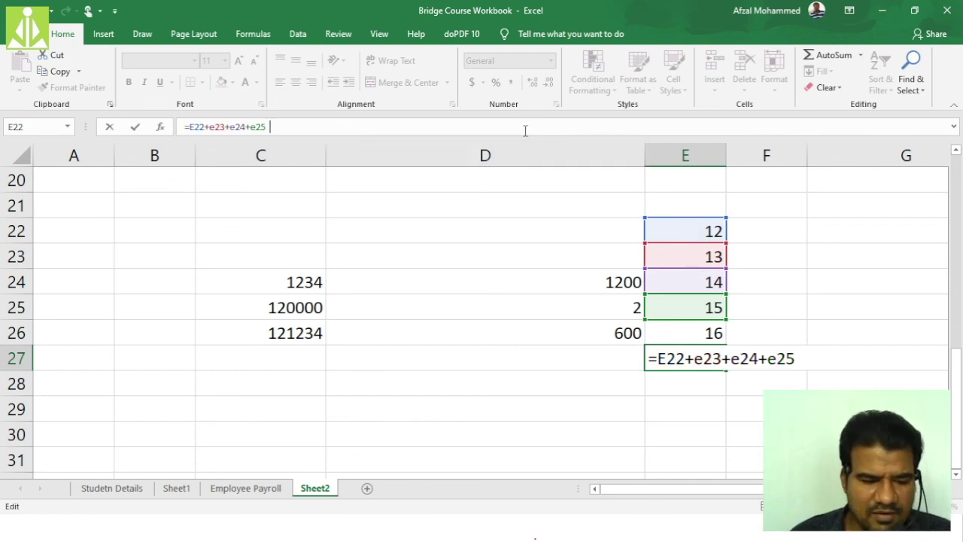
{"action": "type", "text": "e26"}
{"action": "key", "text": "Return"}
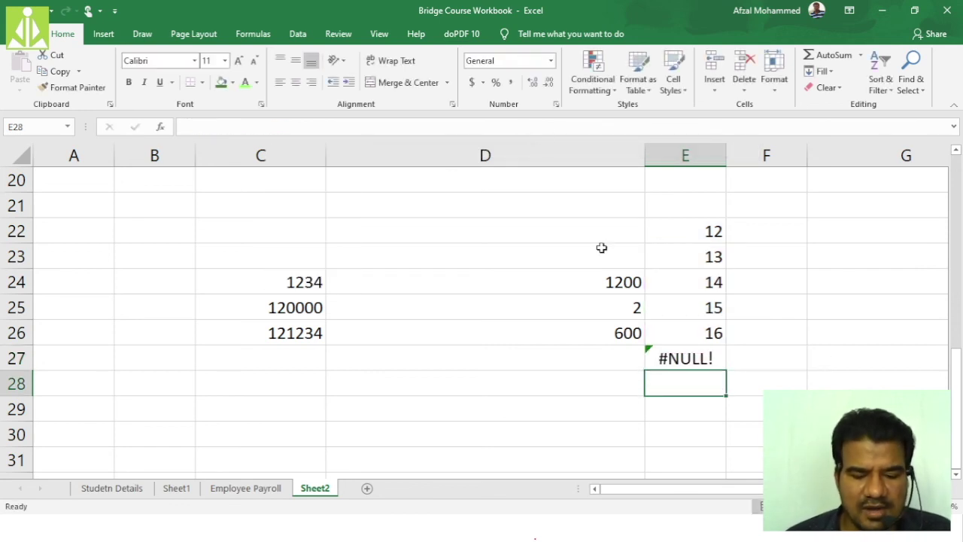
{"action": "left_click", "coordinate": [706, 360]}
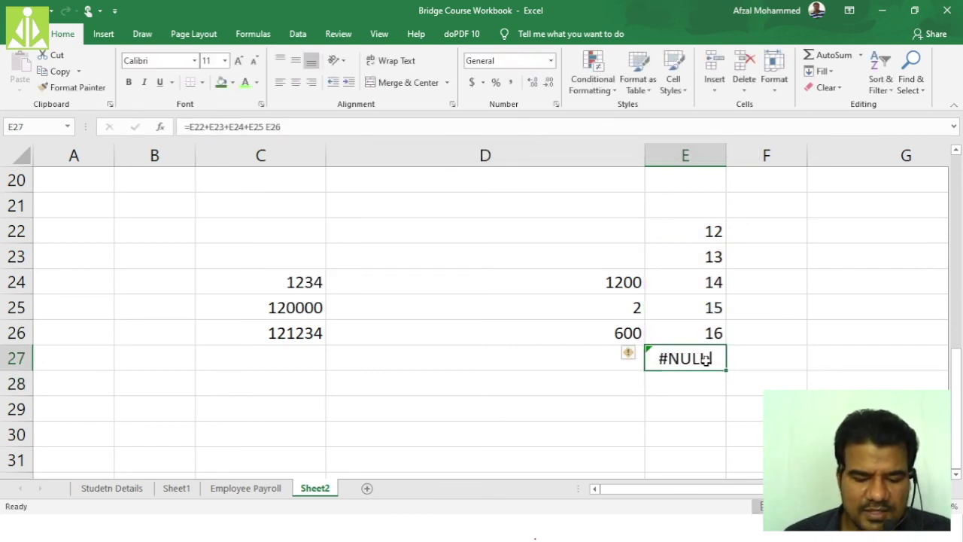
Replace the space before E26 with a minus so E27 reads =E22+E23+E24+E25-E26, giving 38
{"action": "left_click", "coordinate": [265, 128]}
{"action": "key", "text": "BackSpace"}
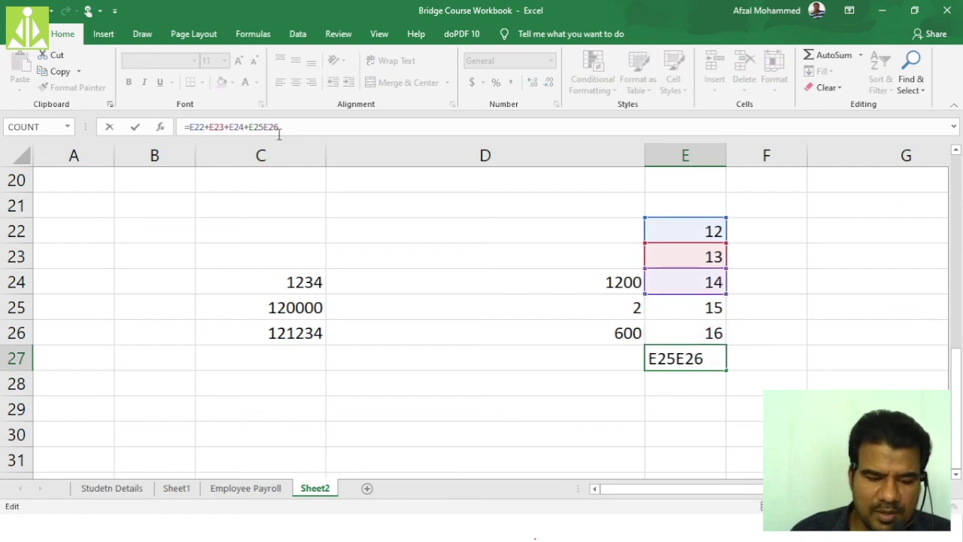
{"action": "type", "text": "-"}
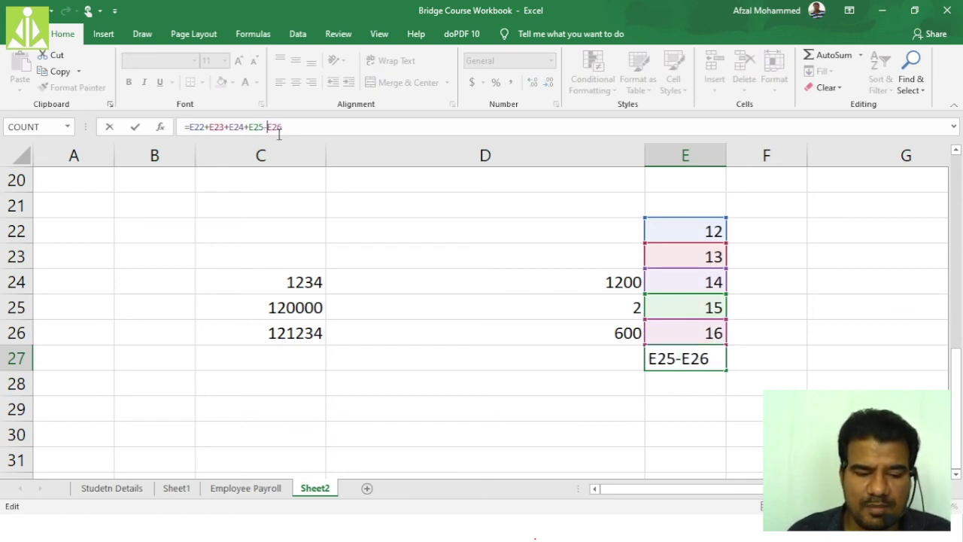
{"action": "key", "text": "Return"}
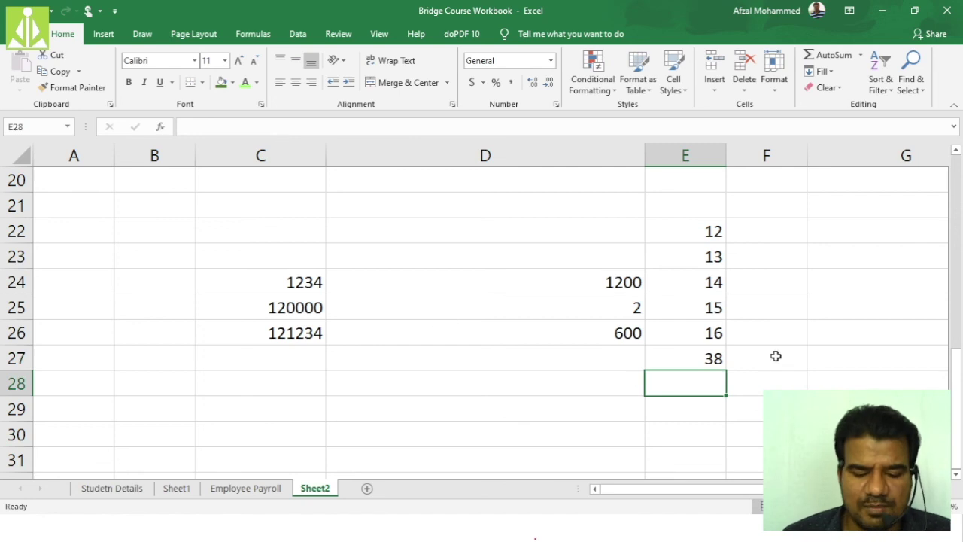
{"action": "left_click", "coordinate": [705, 359]}
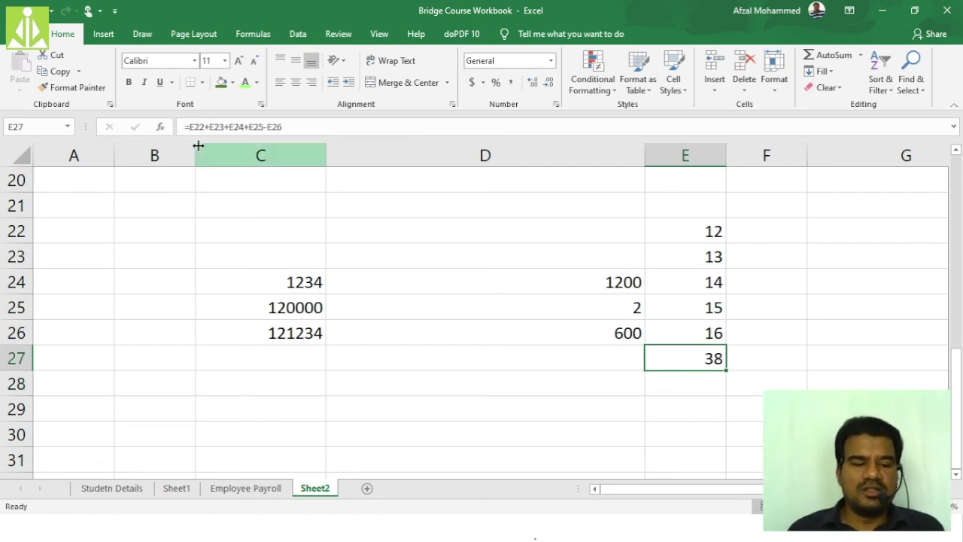
{"action": "left_click", "coordinate": [694, 333]}
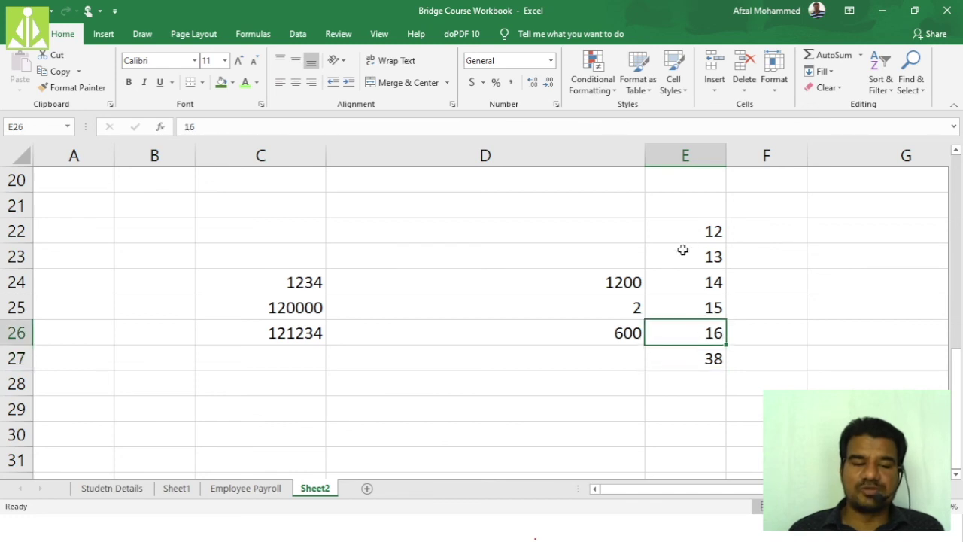
{"action": "left_click", "coordinate": [704, 367]}
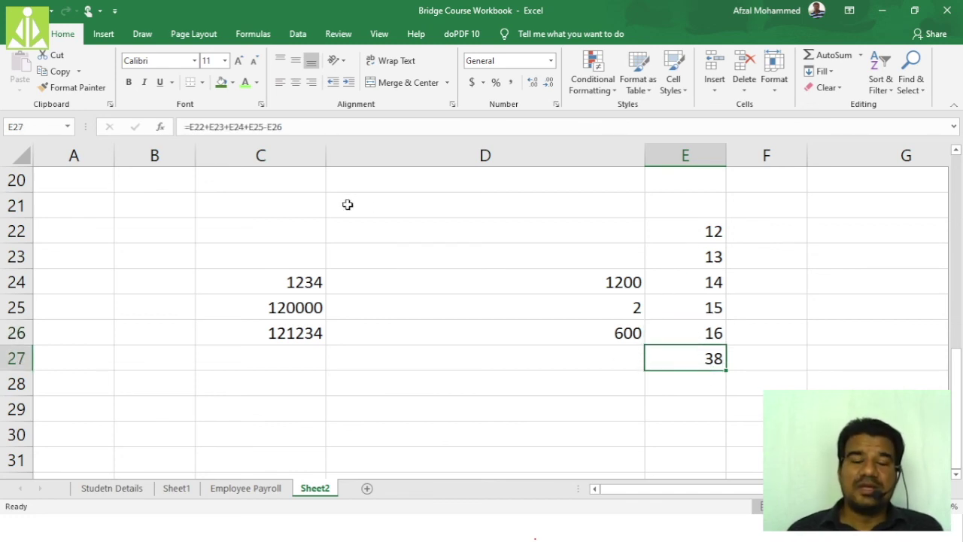
Advance the slide show to the Reference Error (#REF!) slide, then return to the Excel workbook
{"action": "key", "text": "alt+Tab"}
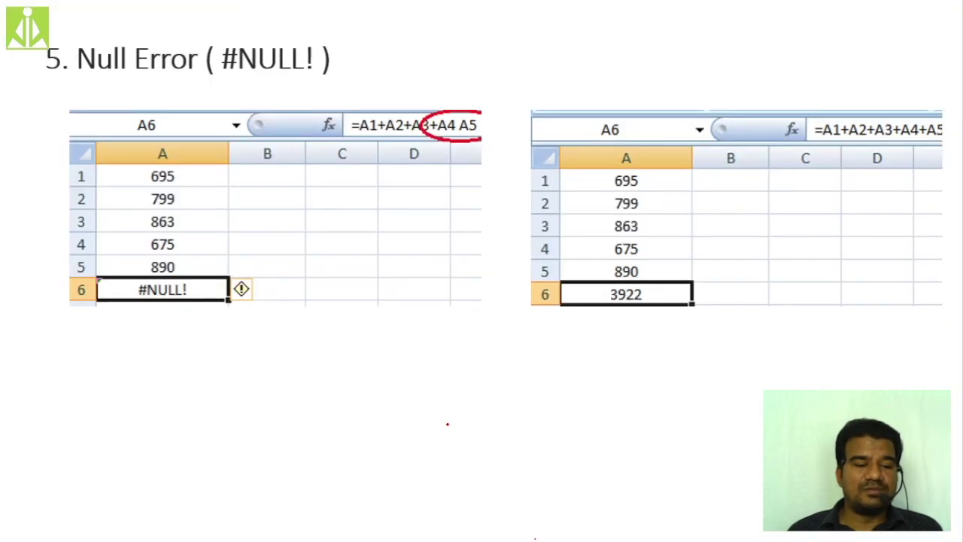
{"action": "key", "text": "Right"}
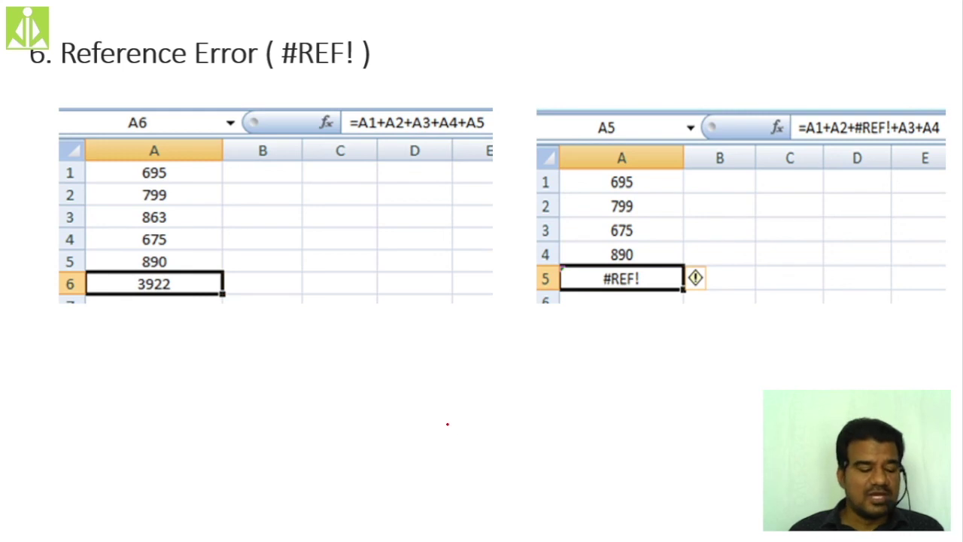
{"action": "key", "text": "alt+Tab"}
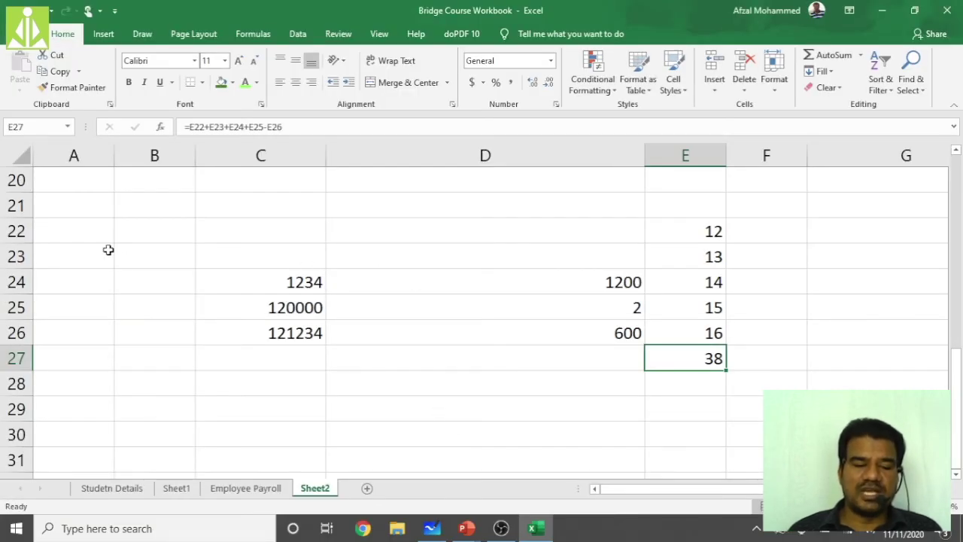
Enter 123, 234, 345, 456 and 567 down cells B22 to B26
{"action": "left_click", "coordinate": [150, 233]}
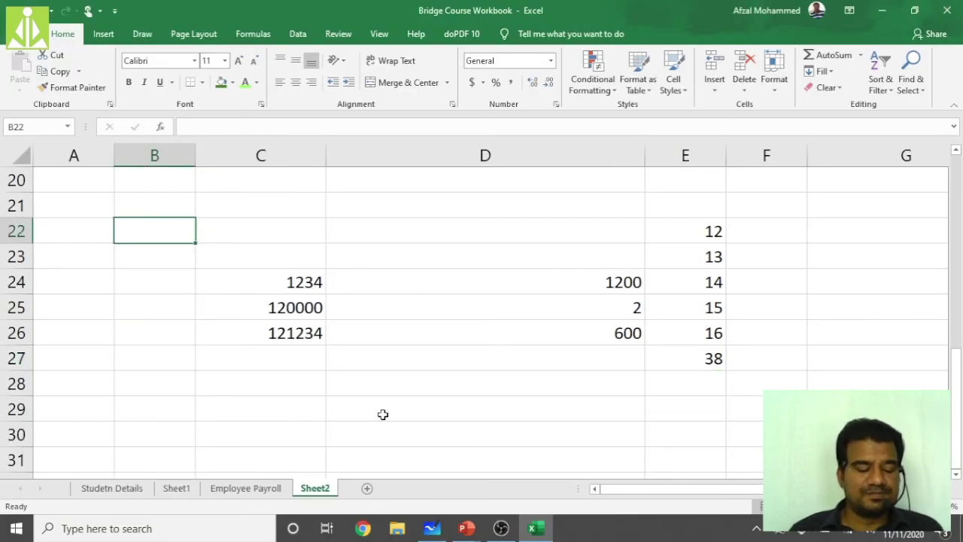
{"action": "type", "text": "123"}
{"action": "key", "text": "Return"}
{"action": "type", "text": "234"}
{"action": "key", "text": "Return"}
{"action": "type", "text": "345"}
{"action": "key", "text": "Return"}
{"action": "type", "text": "456"}
{"action": "key", "text": "Return"}
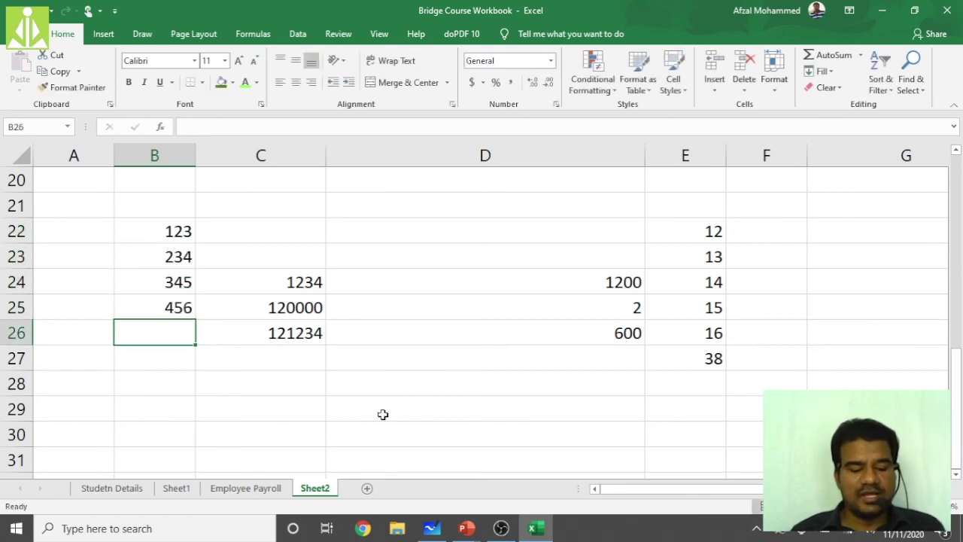
{"action": "type", "text": "567"}
{"action": "key", "text": "Return"}
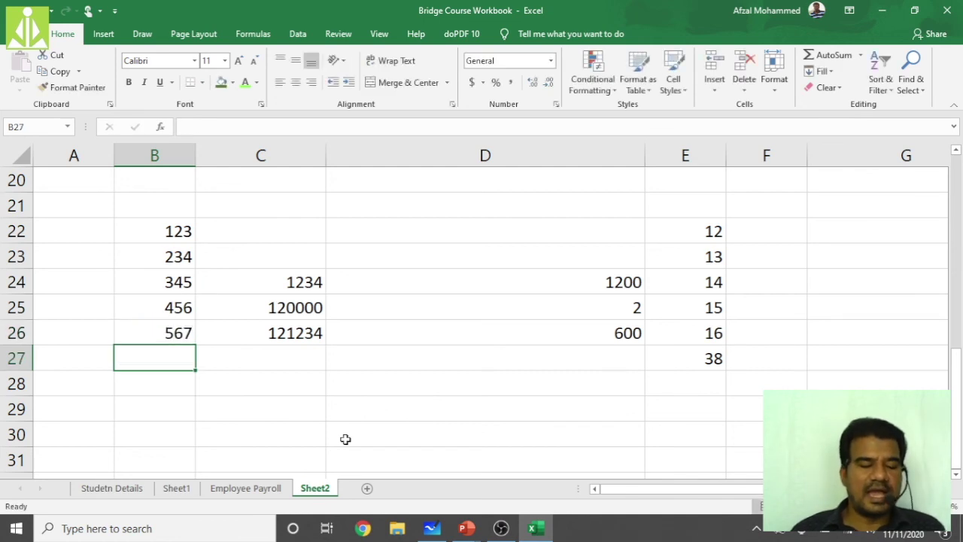
Total them in B28 with =B22+B23+B24+B25+B26, giving 1725
{"action": "left_click", "coordinate": [181, 376]}
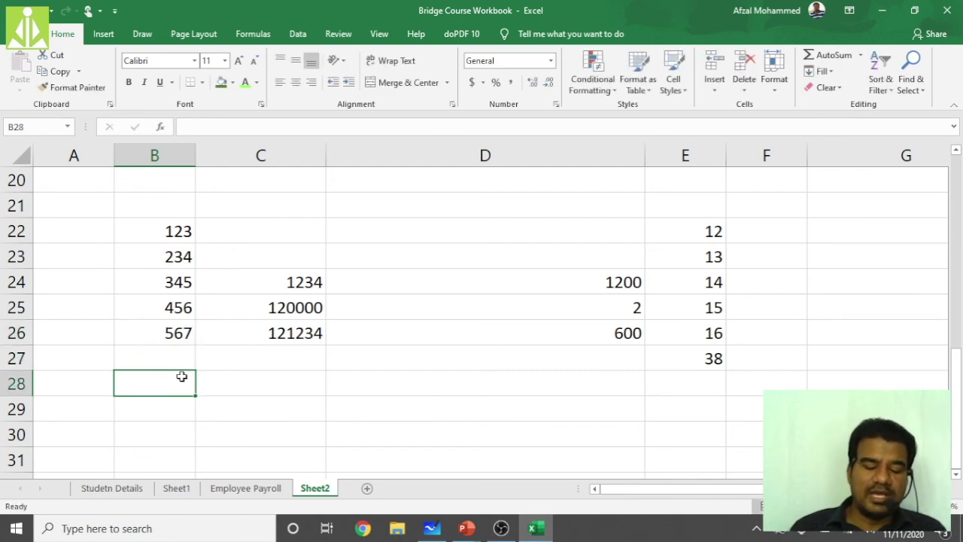
{"action": "type", "text": "="}
{"action": "left_click", "coordinate": [158, 229]}
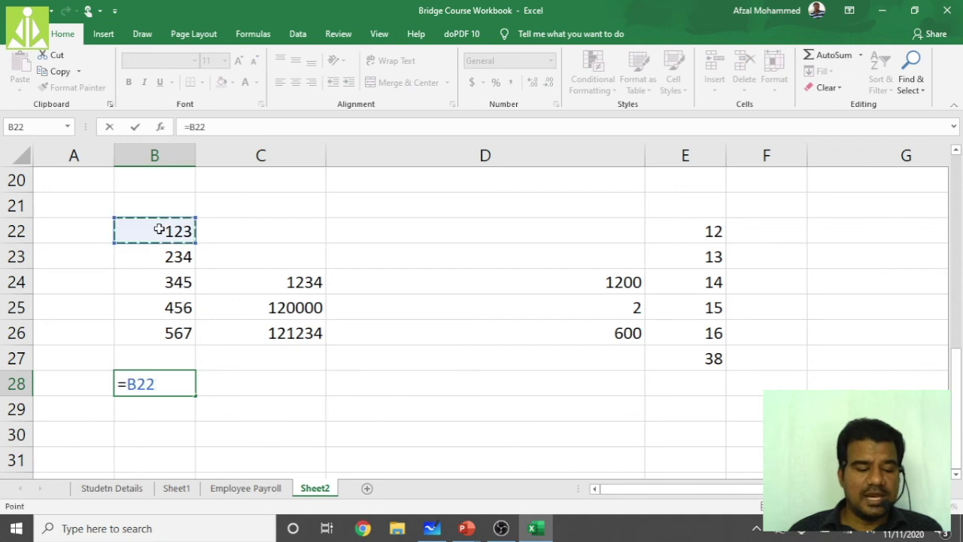
{"action": "type", "text": "+"}
{"action": "left_click", "coordinate": [175, 260]}
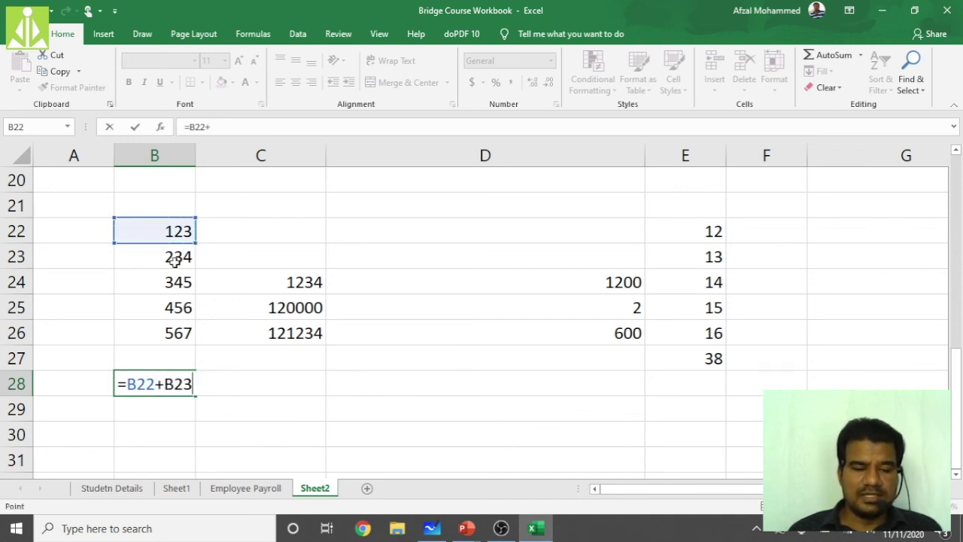
{"action": "type", "text": "+"}
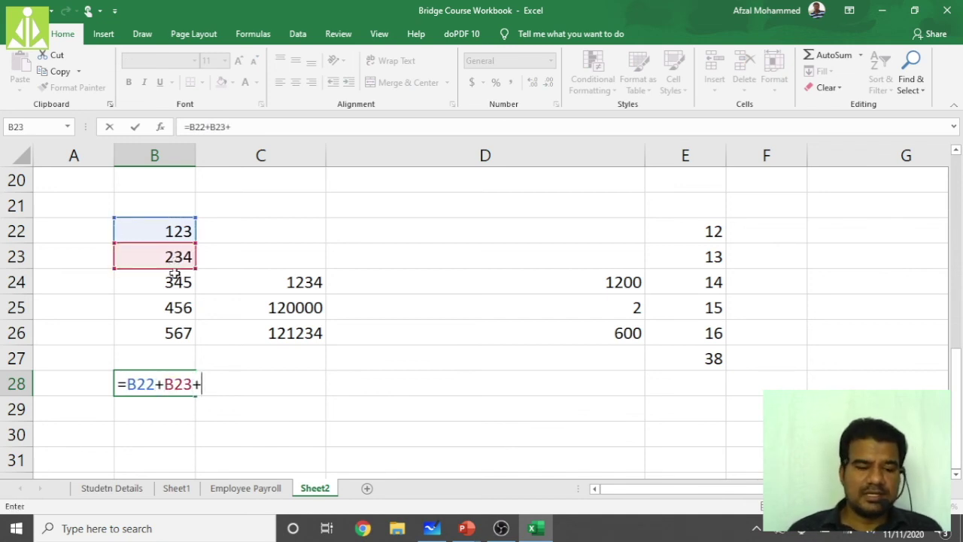
{"action": "left_click", "coordinate": [174, 279]}
{"action": "type", "text": "+"}
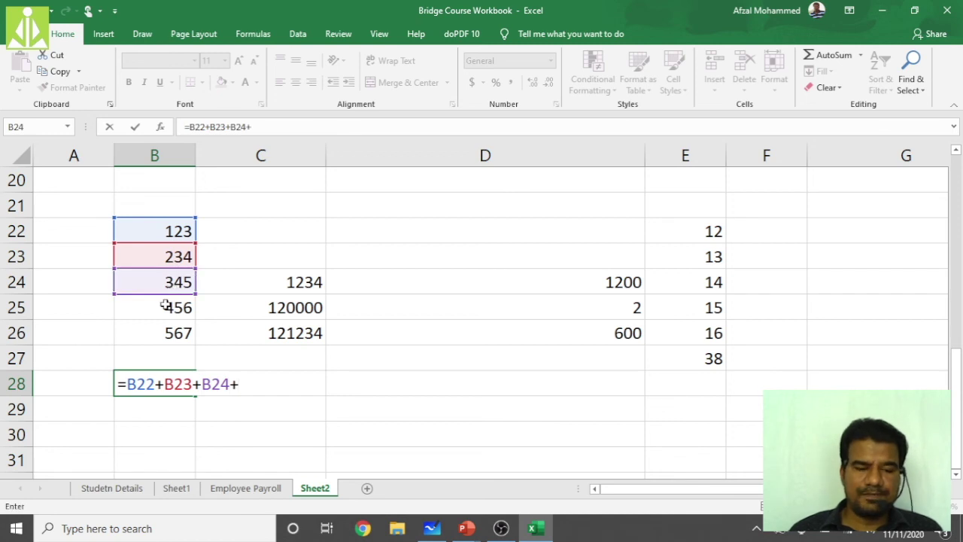
{"action": "left_click", "coordinate": [166, 304]}
{"action": "type", "text": "+"}
{"action": "left_click", "coordinate": [170, 333]}
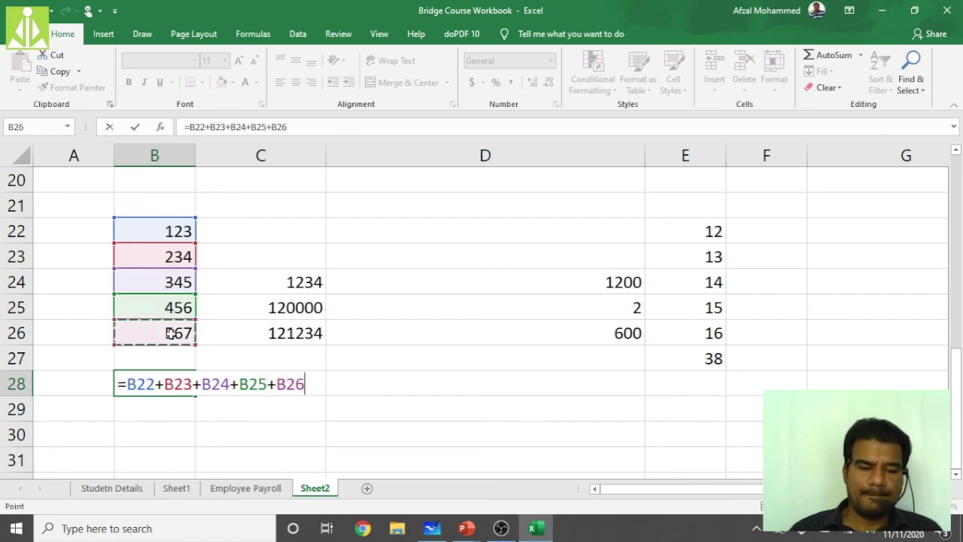
{"action": "key", "text": "Return"}
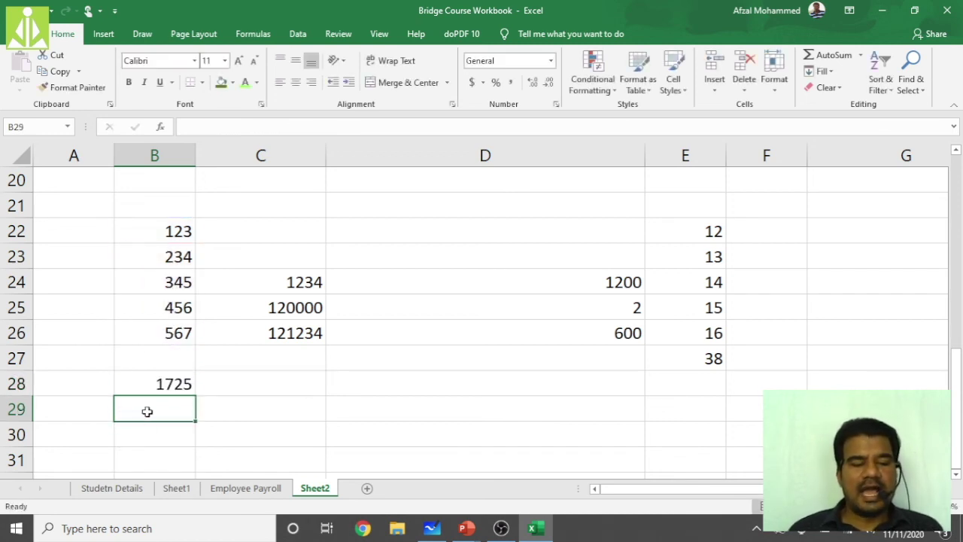
{"action": "left_click", "coordinate": [166, 390]}
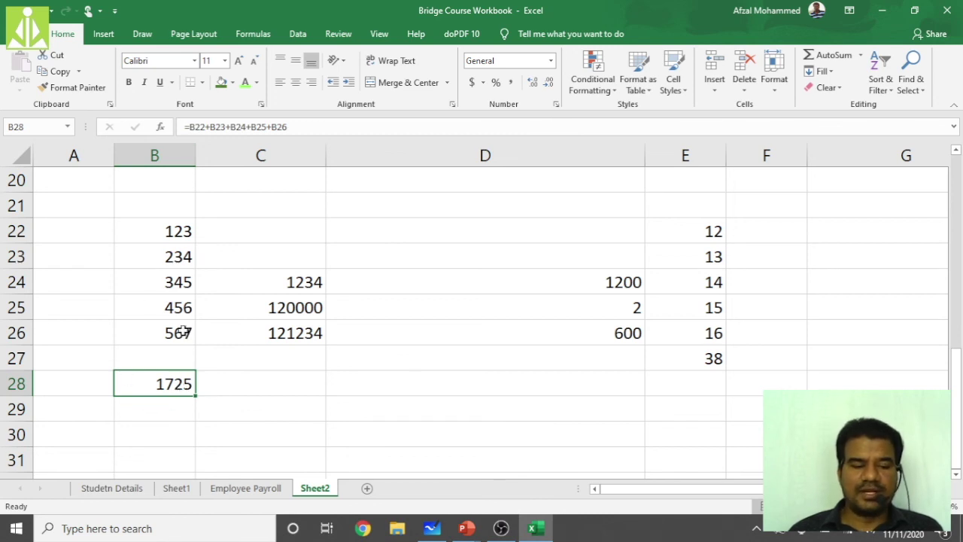
Delete cell B25 with Shift cells up, so the total in B27 becomes =B22+B23+B24+#REF!+B25
{"action": "left_click", "coordinate": [177, 309]}
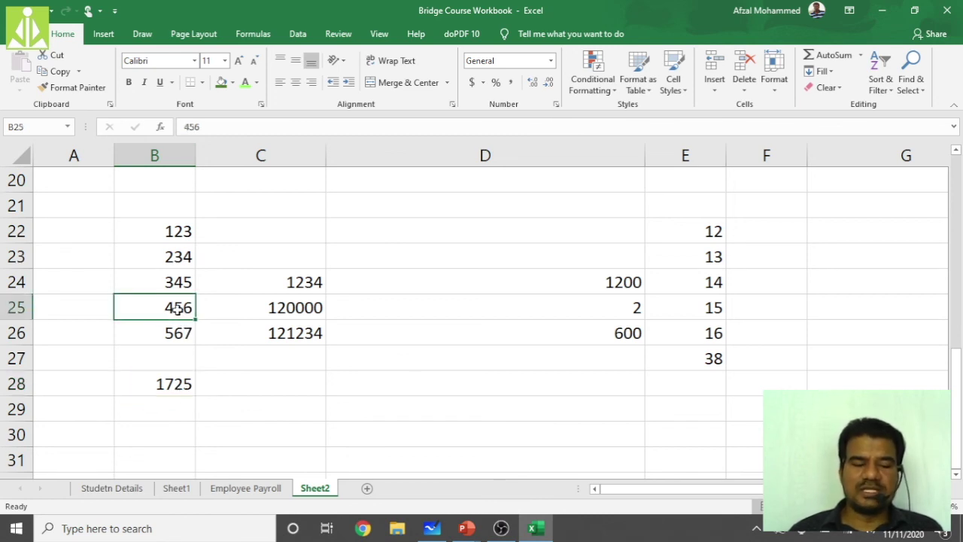
{"action": "right_click", "coordinate": [177, 309]}
{"action": "left_click", "coordinate": [210, 328]}
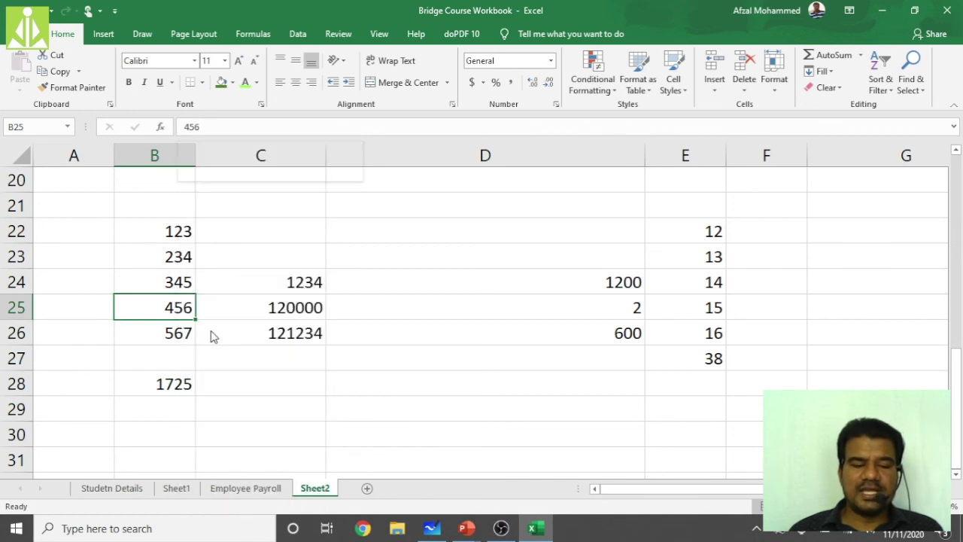
{"action": "left_click", "coordinate": [197, 368]}
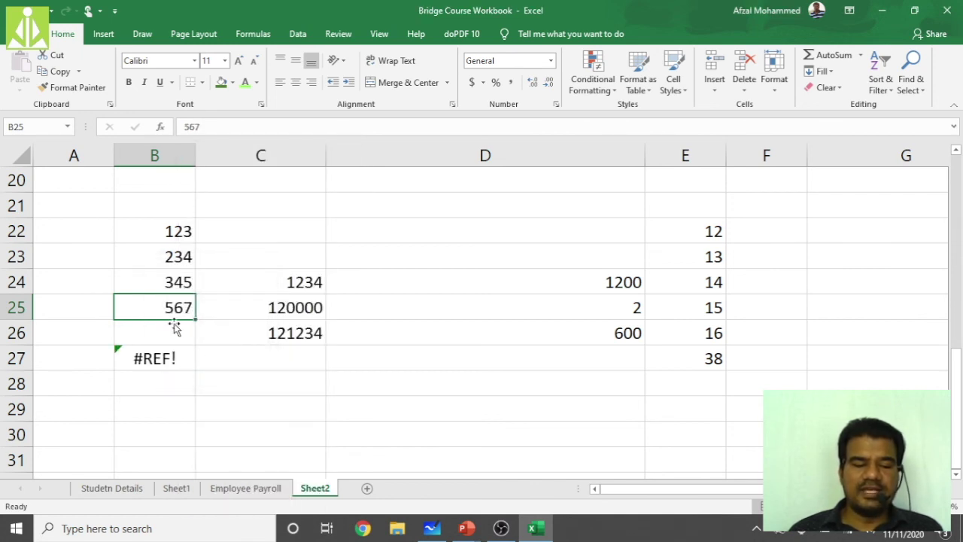
{"action": "left_click", "coordinate": [158, 360]}
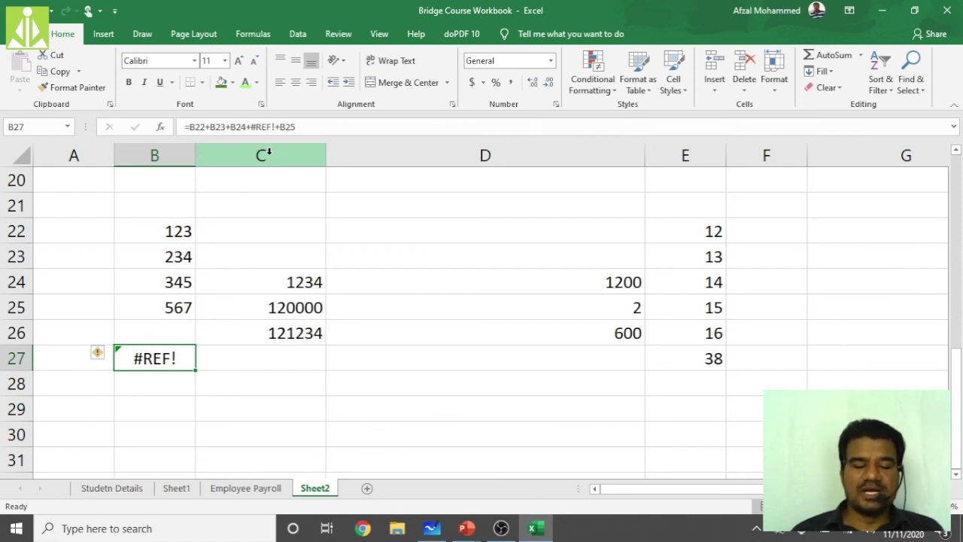
{"action": "left_click", "coordinate": [467, 528]}
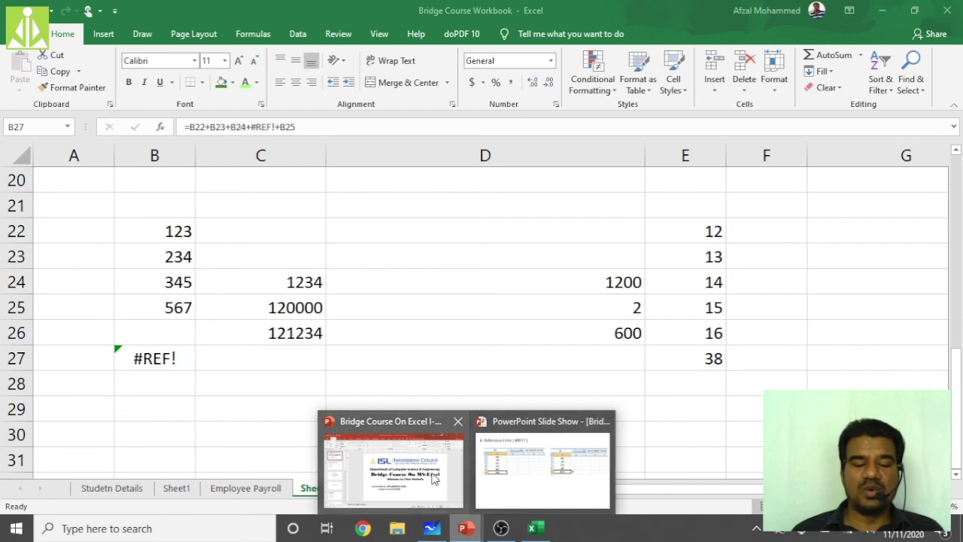
Restore the PowerPoint slide show full screen and move on to the MS-Excel Clipboard slide
{"action": "left_click", "coordinate": [435, 479]}
{"action": "scroll", "coordinate": [524, 393], "scroll_direction": "down", "scroll_amount": 1}
{"action": "scroll", "coordinate": [524, 393], "scroll_direction": "up", "scroll_amount": 1}
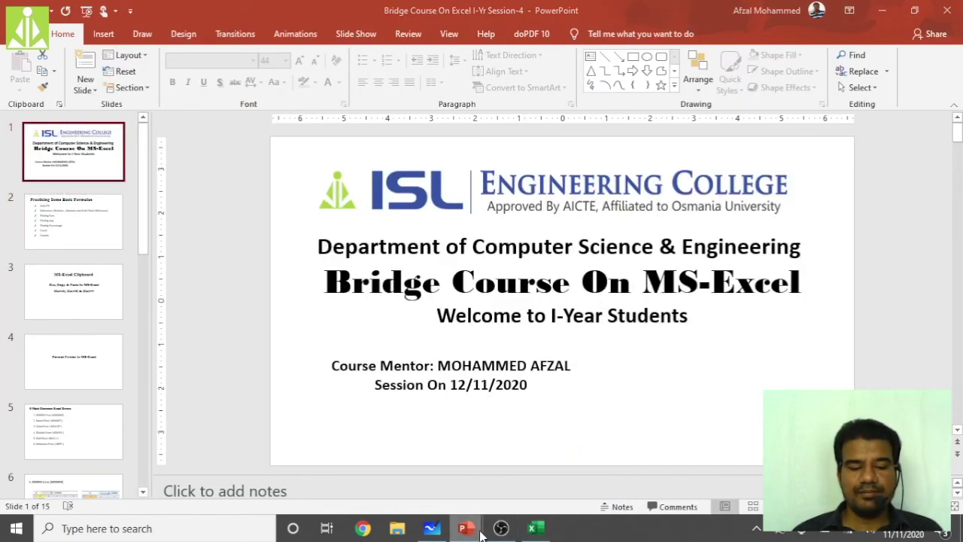
{"action": "mouse_move", "coordinate": [542, 465]}
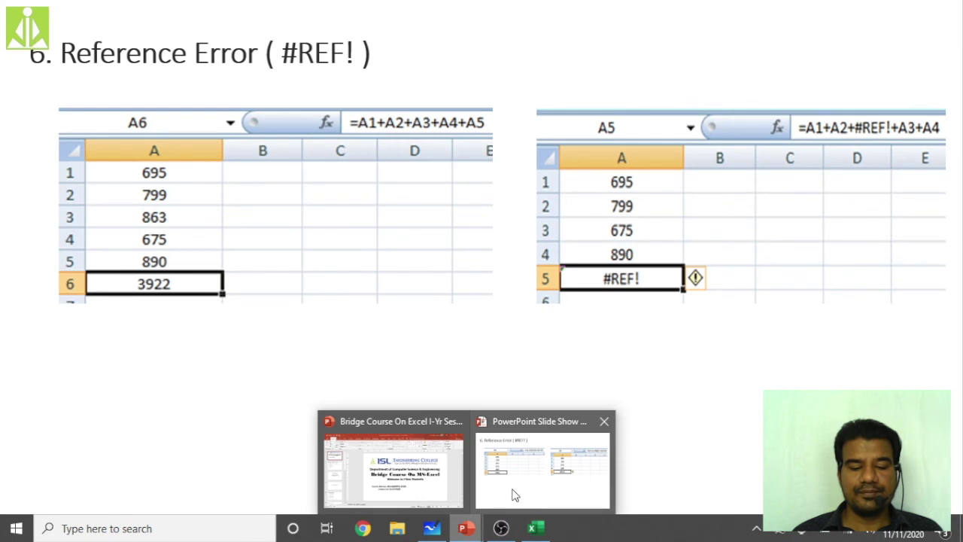
{"action": "left_click", "coordinate": [514, 495]}
{"action": "scroll", "coordinate": [523, 486], "scroll_direction": "up", "scroll_amount": 1}
{"action": "scroll", "coordinate": [523, 486], "scroll_direction": "up", "scroll_amount": 5}
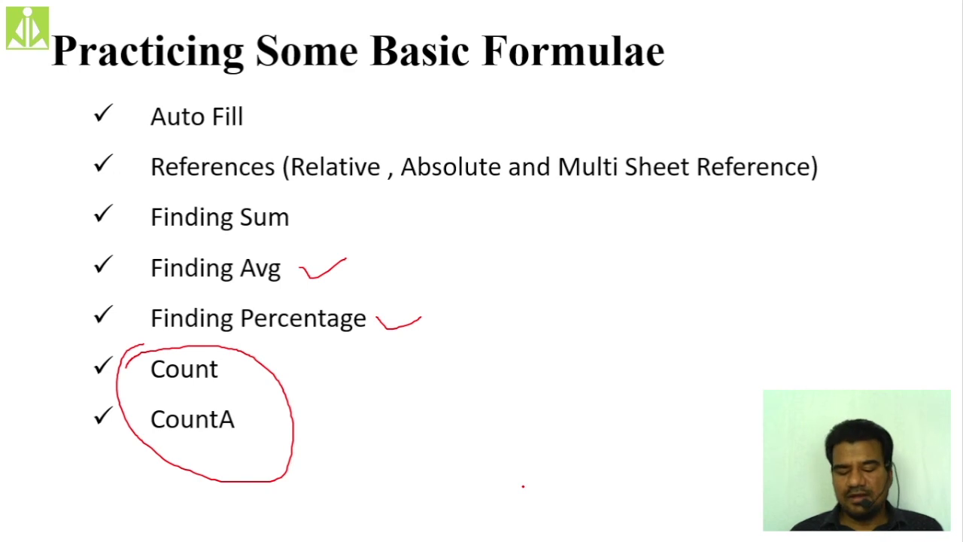
{"action": "key", "text": "Right"}
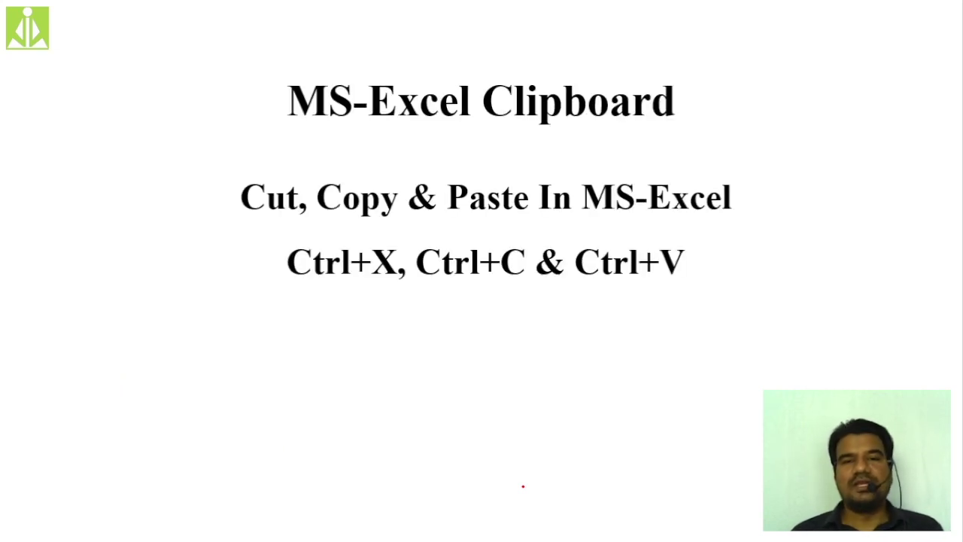